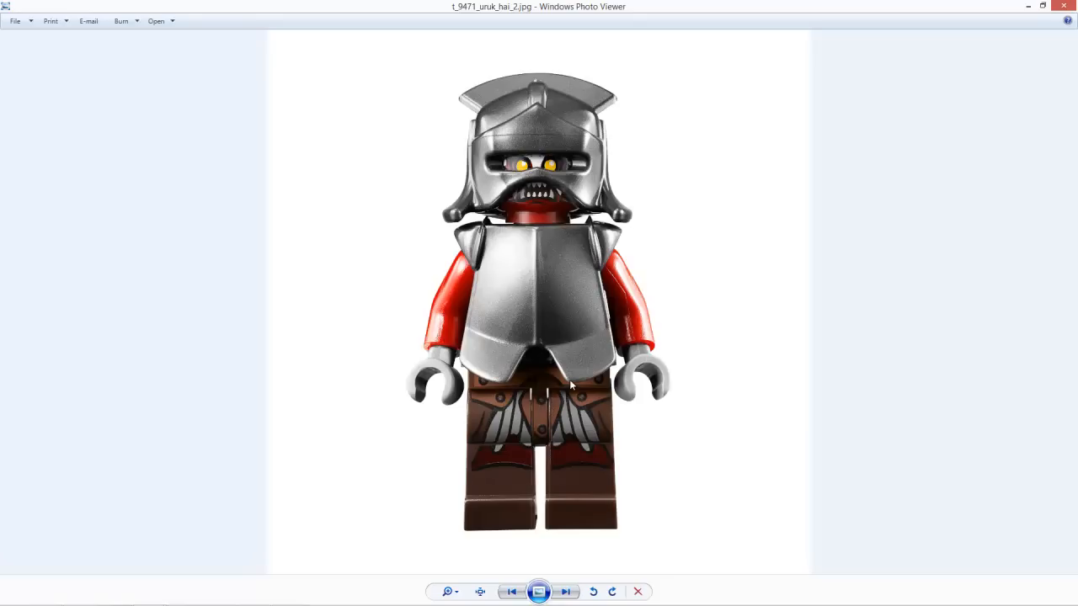
Step: Examine the Uruk-hai minifig reference images in the References folder, including t_9476_uruk_hai.jpg and t_9471_uruk_hai_2.jpg
key("alt+Tab")
key("alt+Tab")
key("alt+Tab")
key("alt+Tab")
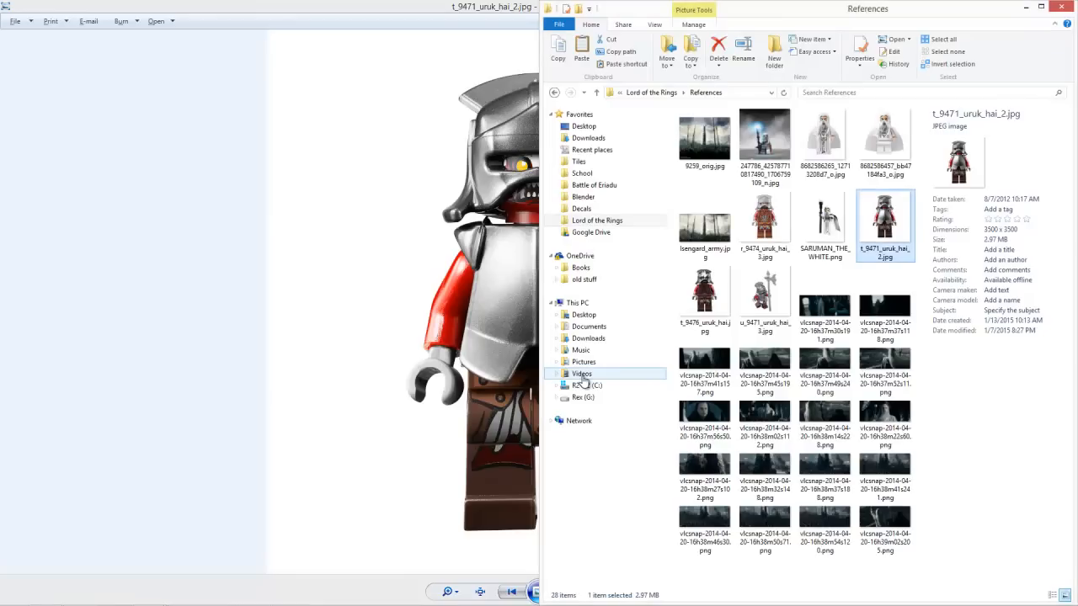
double_click(781, 230)
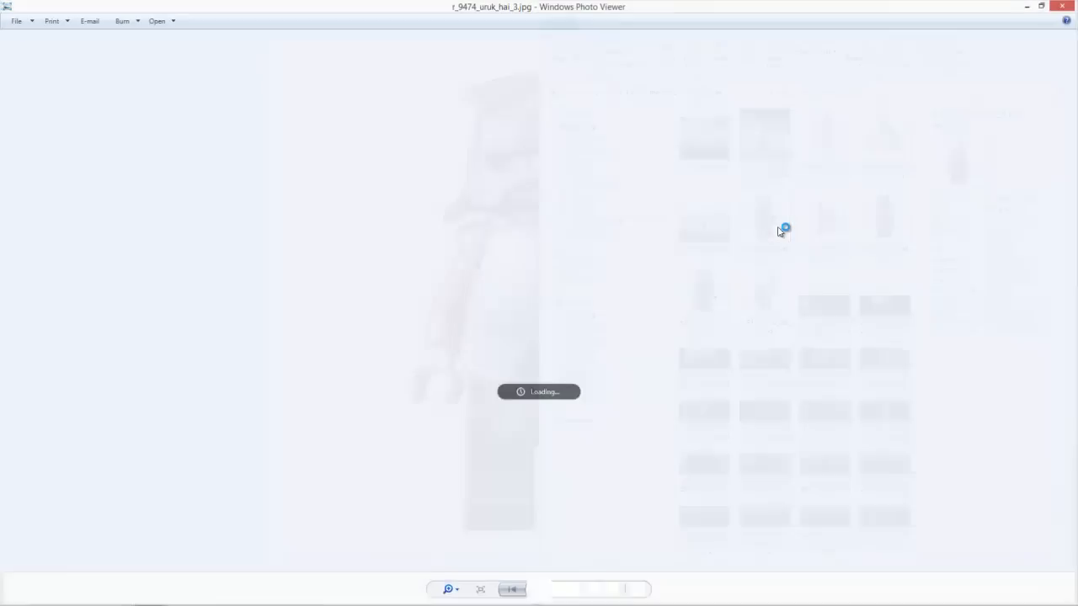
left_click(1076, 4)
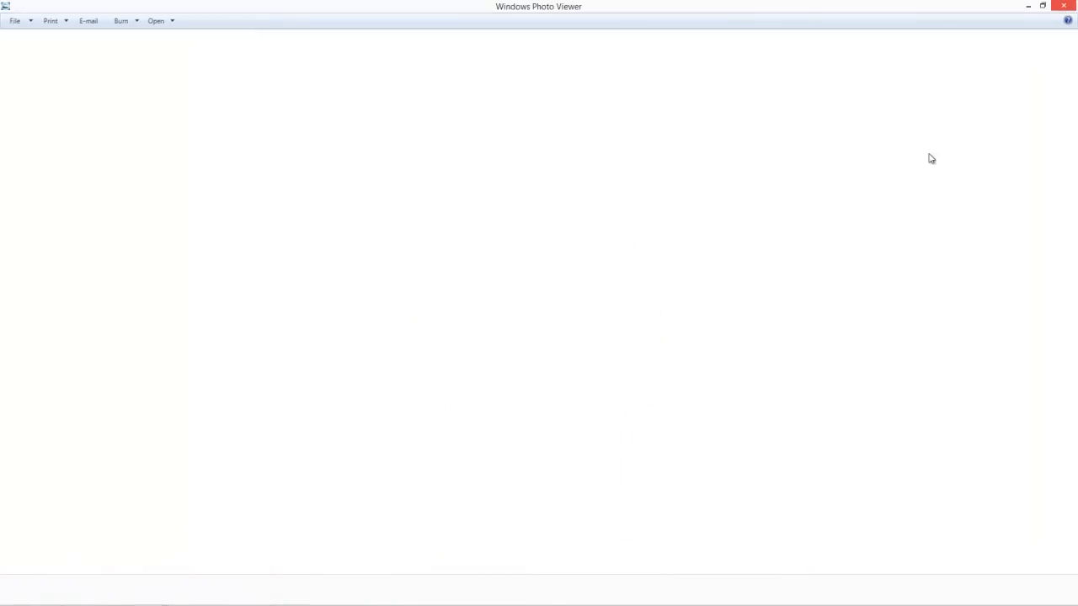
double_click(728, 271)
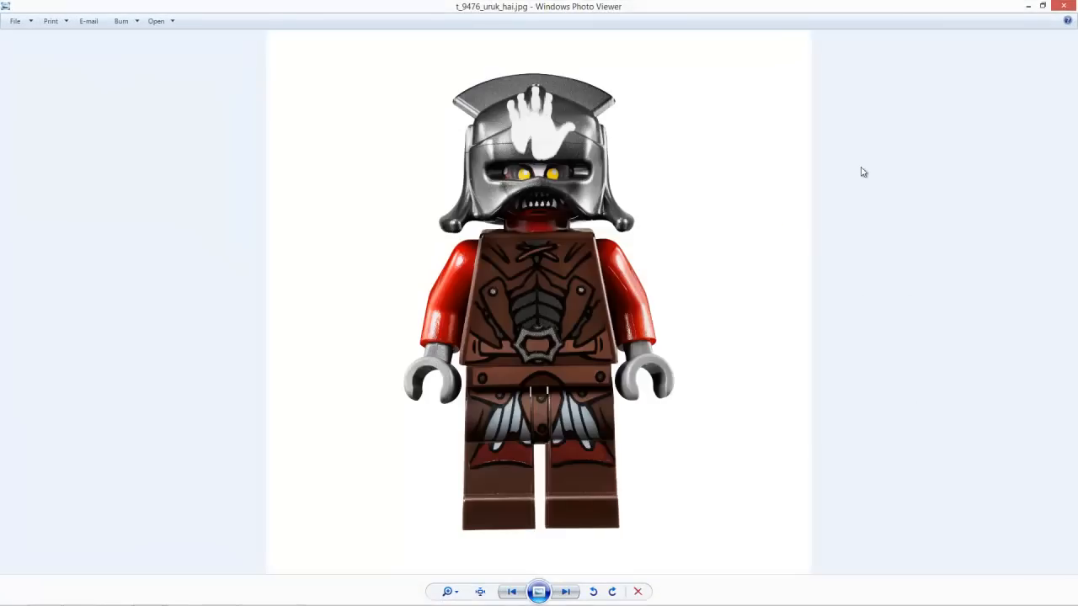
left_click(1062, 6)
double_click(881, 233)
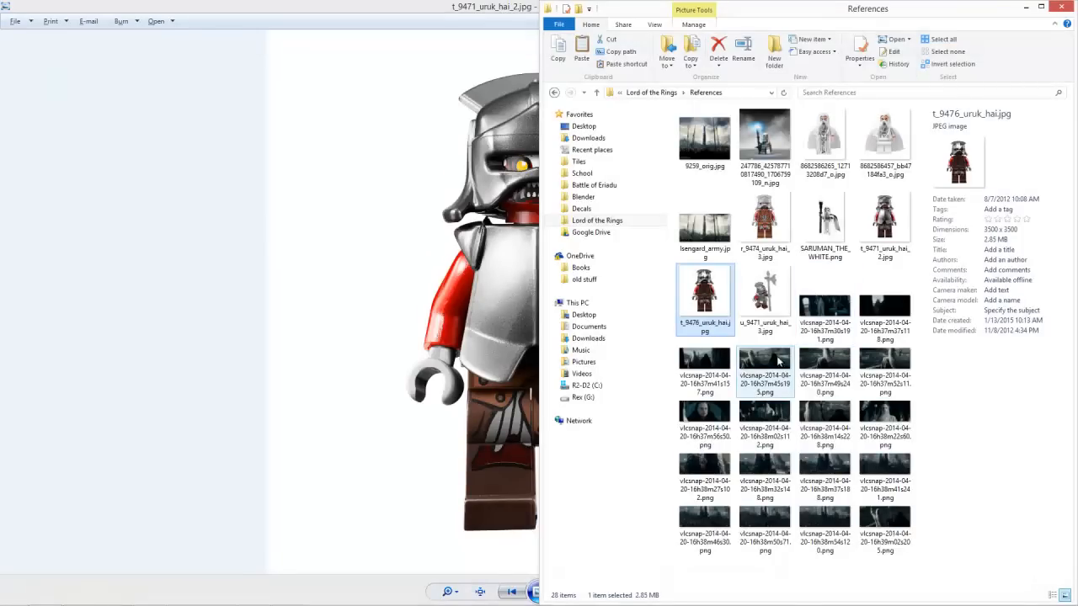
left_click(418, 298)
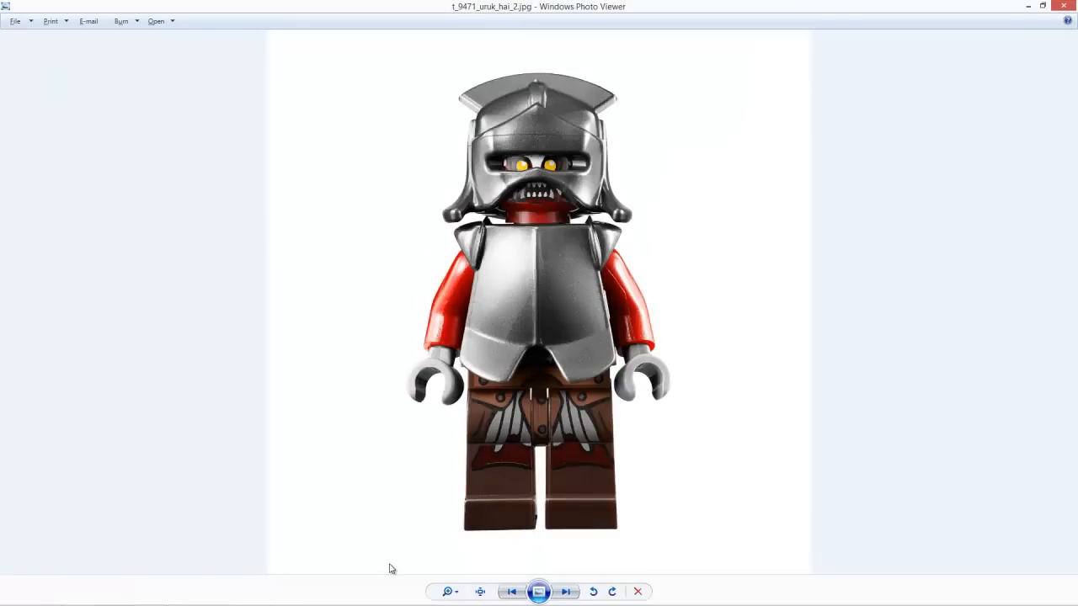
Step: Switch to MLCad and open the Minifig Generator
mouse_move(288, 599)
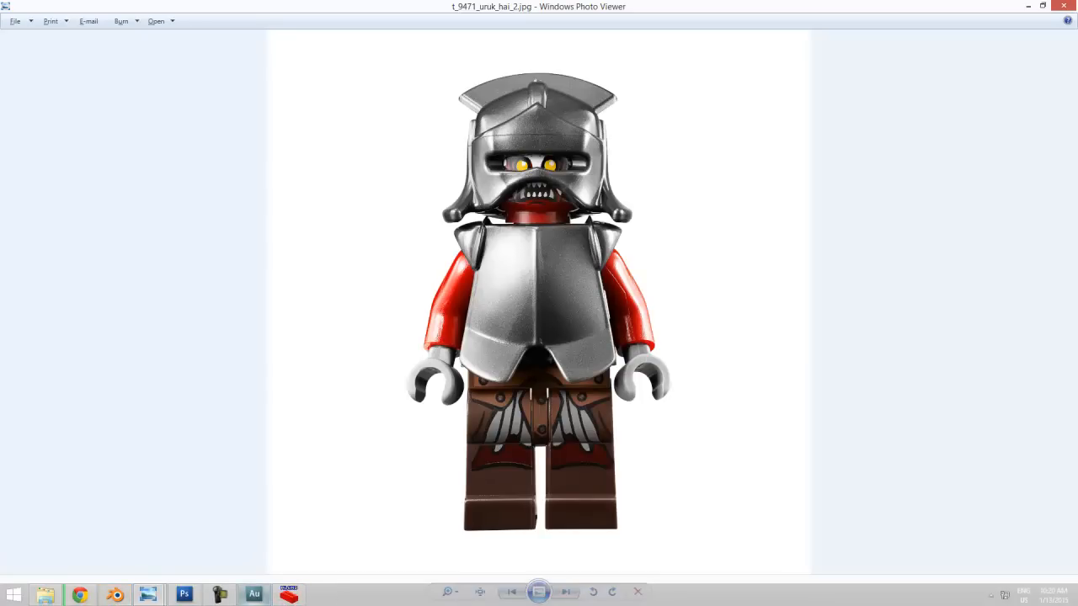
left_click(288, 596)
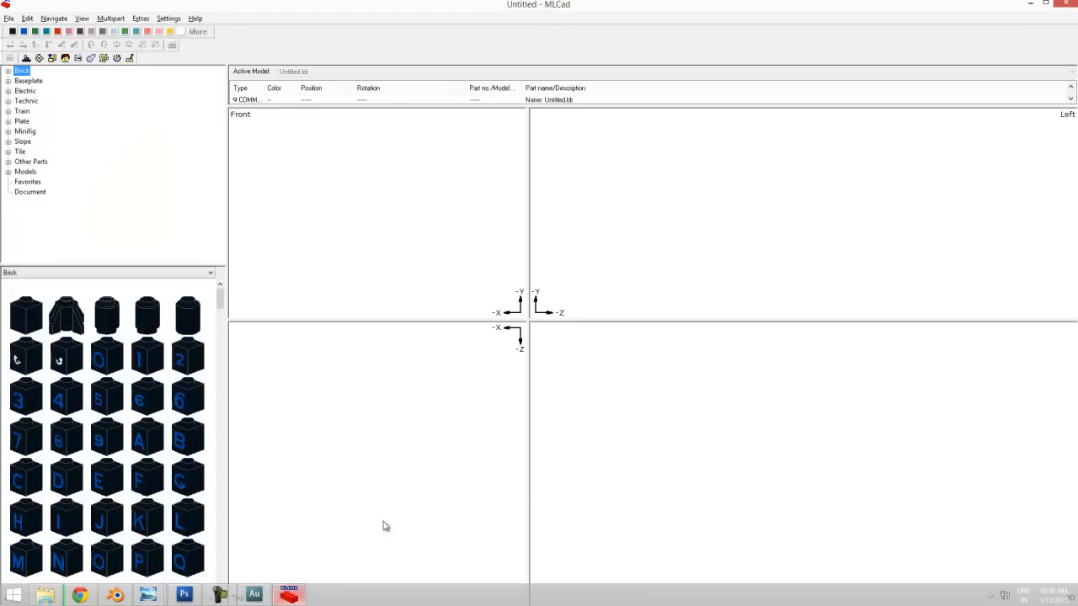
left_click(65, 58)
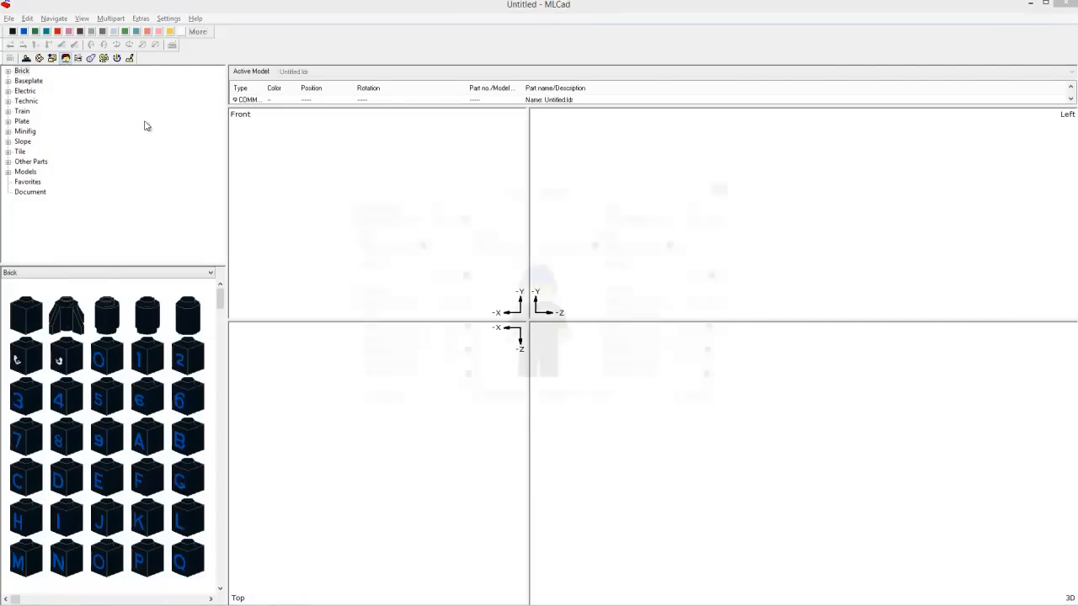
Step: Set the minifig's hat to the Lord of the Rings piece "Uruk-Hai with Lateral Comb & Hand Pattern"
left_click(389, 218)
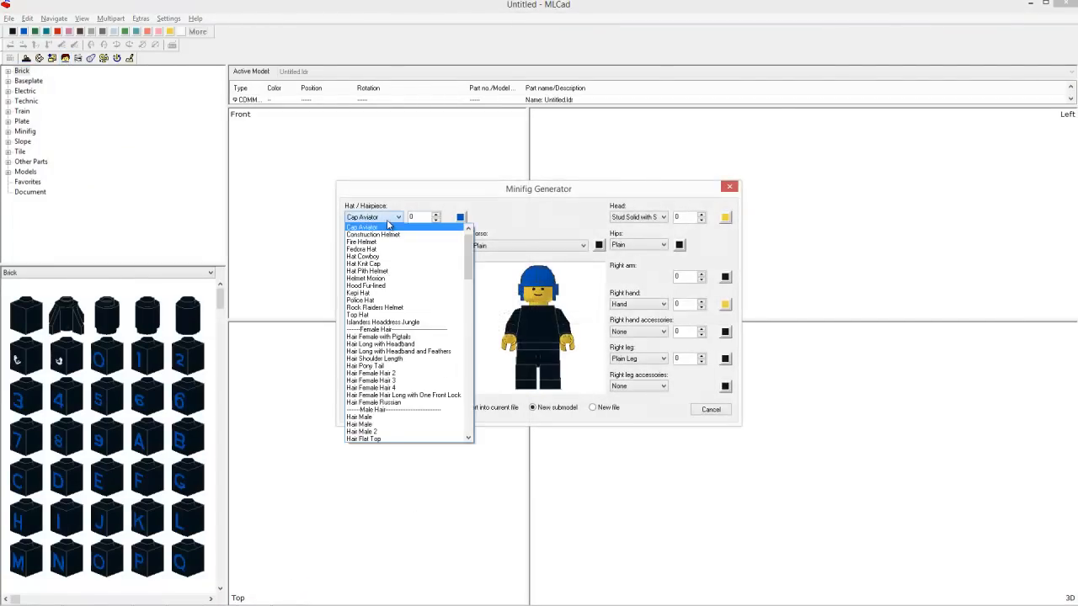
key("minus")
key("minus")
key("minus")
key("minus")
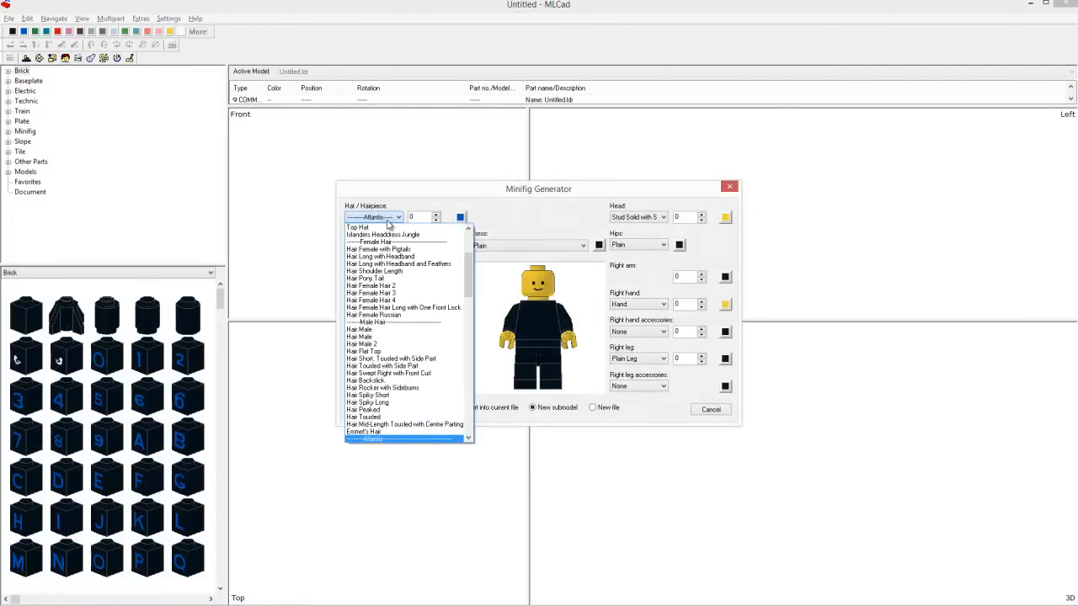
key("minus")
key("minus")
key("minus")
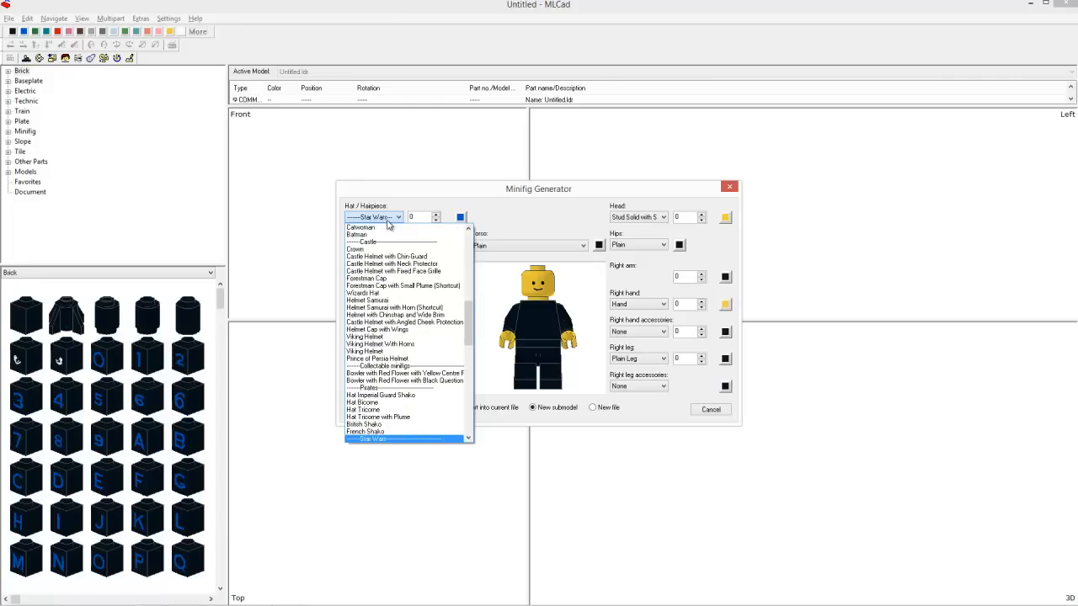
left_click(389, 218)
left_click(389, 218)
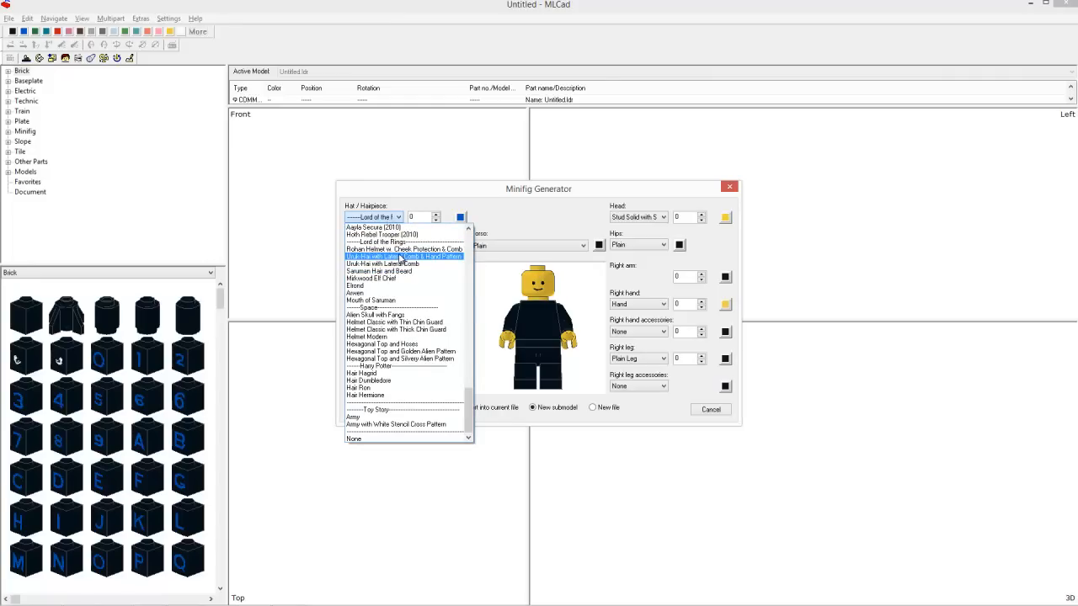
left_click(401, 257)
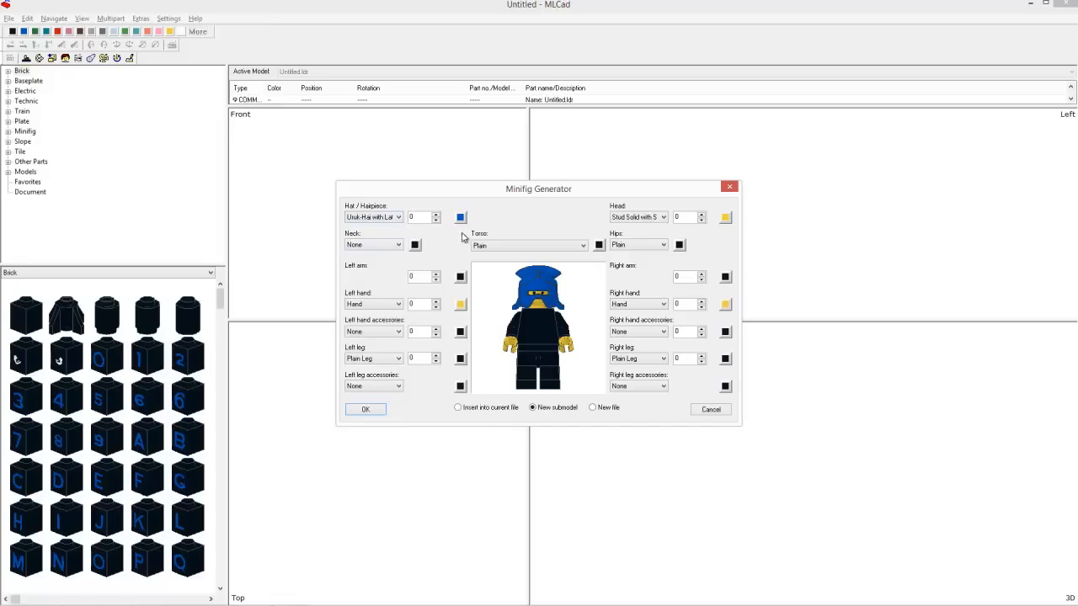
Step: Keep the helmet's colour and set the minifig's head to Stud Solid
left_click(460, 217)
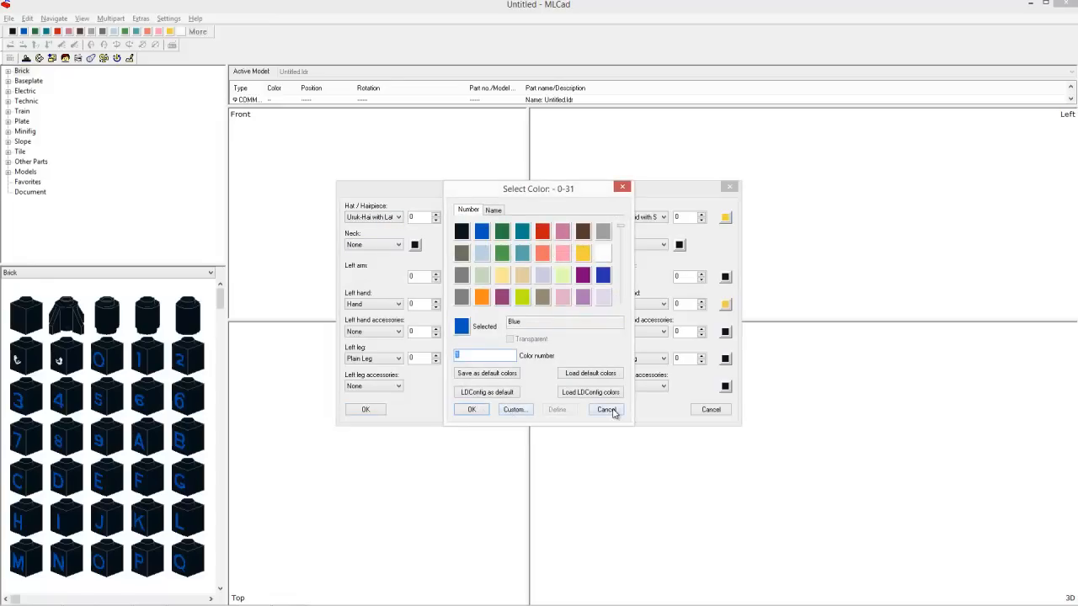
left_click(609, 410)
left_click(646, 219)
scroll(647, 244, "up", 2)
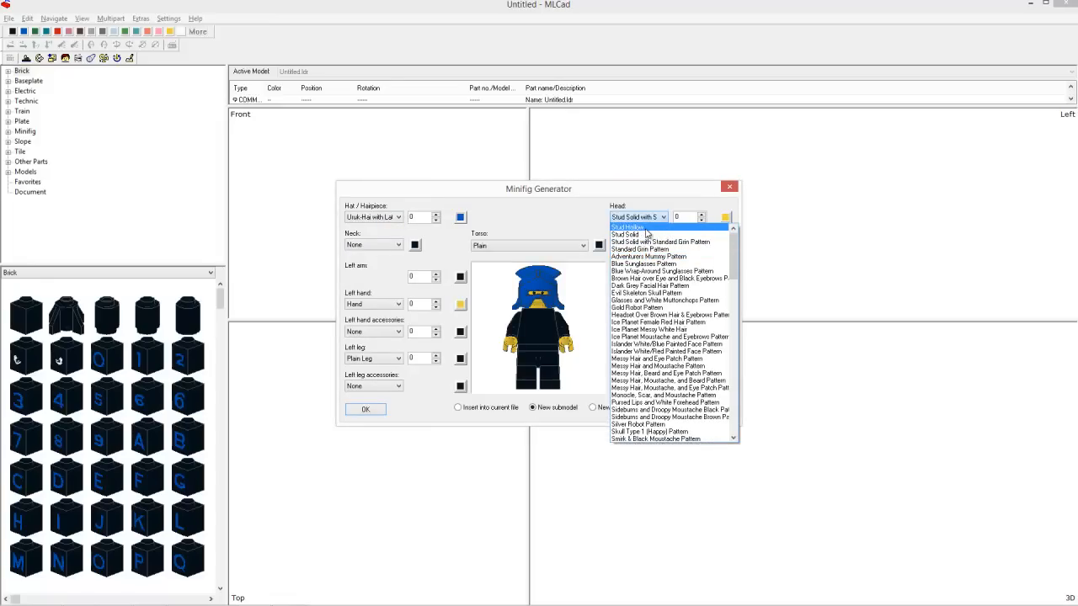
left_click(646, 234)
mouse_move(546, 379)
left_mouse_down()
mouse_move(501, 345)
mouse_move(527, 368)
mouse_move(569, 352)
left_mouse_up()
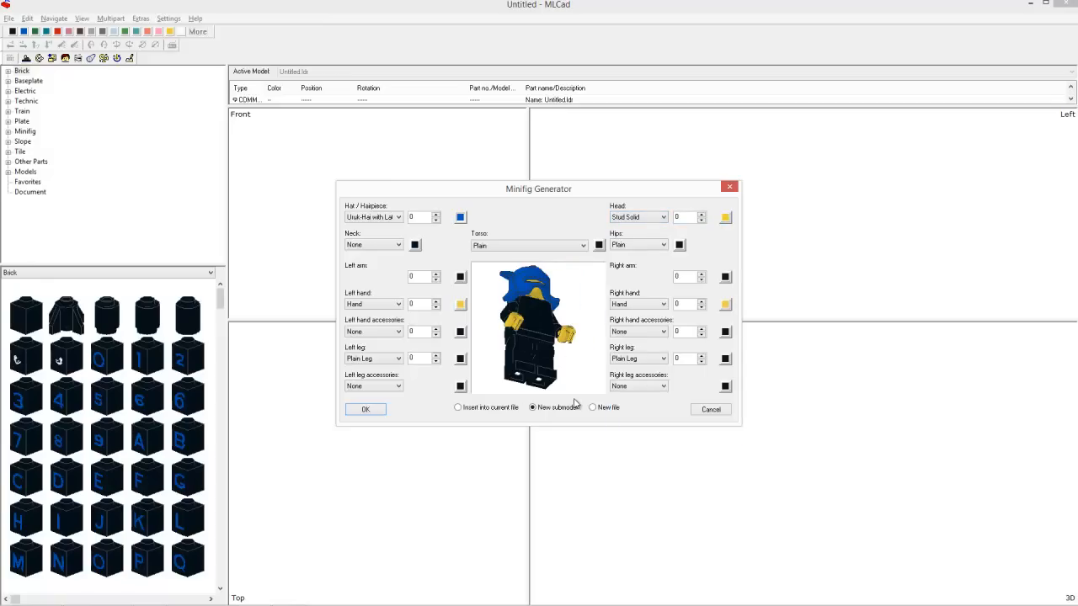
mouse_move(549, 288)
left_mouse_down()
mouse_move(508, 299)
mouse_move(518, 266)
left_mouse_up()
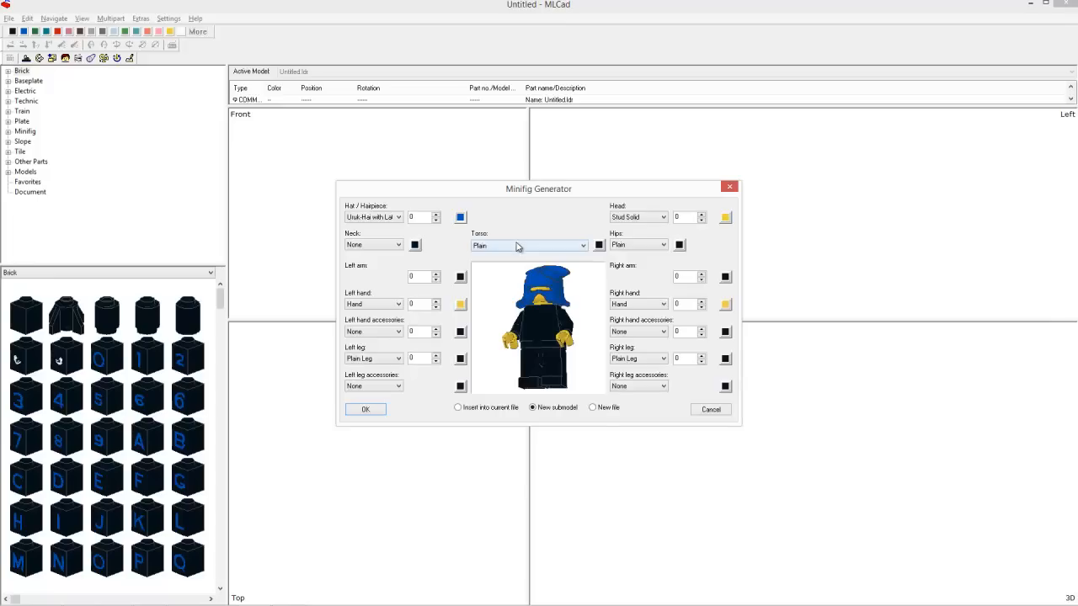
Step: Set the minifig's torso to the Castle heading entry instead of an actual torso part
left_click(518, 245)
key("minus")
left_click(518, 248)
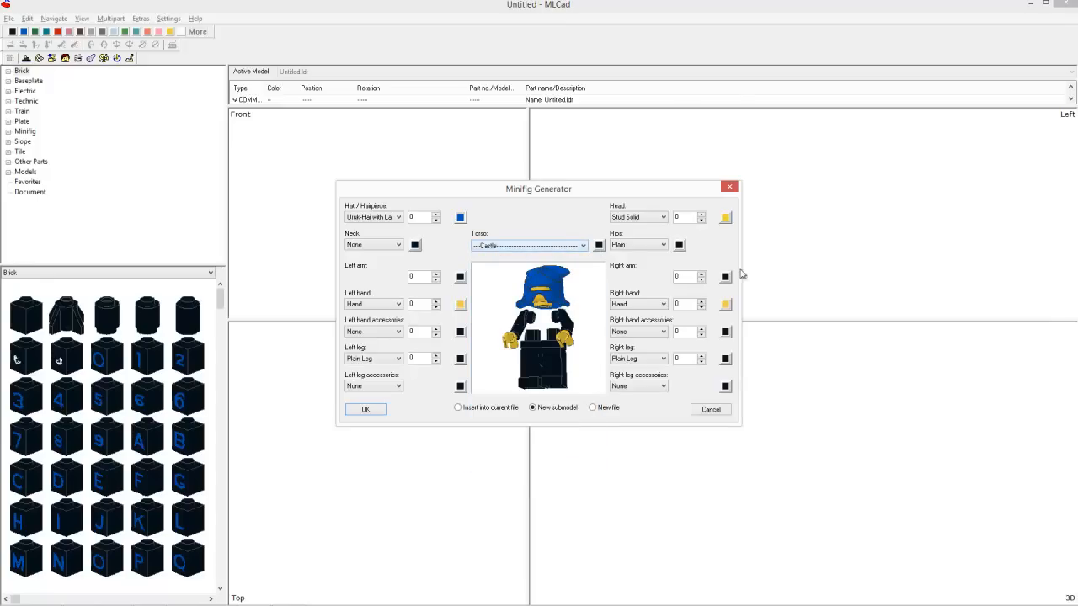
Step: Inspect the minifig preview from several angles and look through the available torso patterns
left_click(635, 217)
left_click(636, 217)
left_click_drag(543, 334, 575, 328)
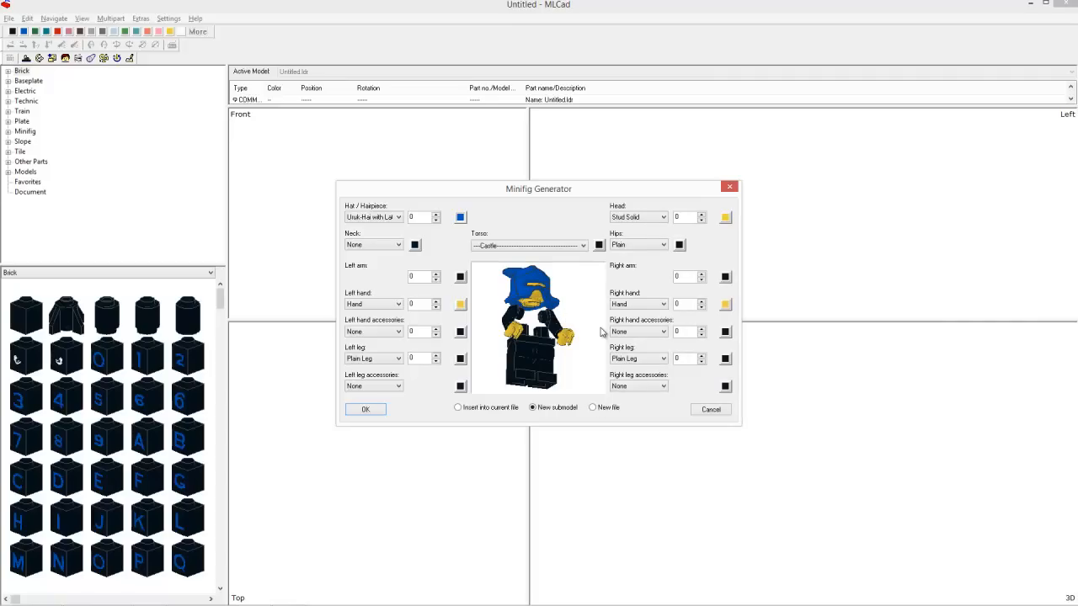
left_click_drag(584, 330, 552, 331)
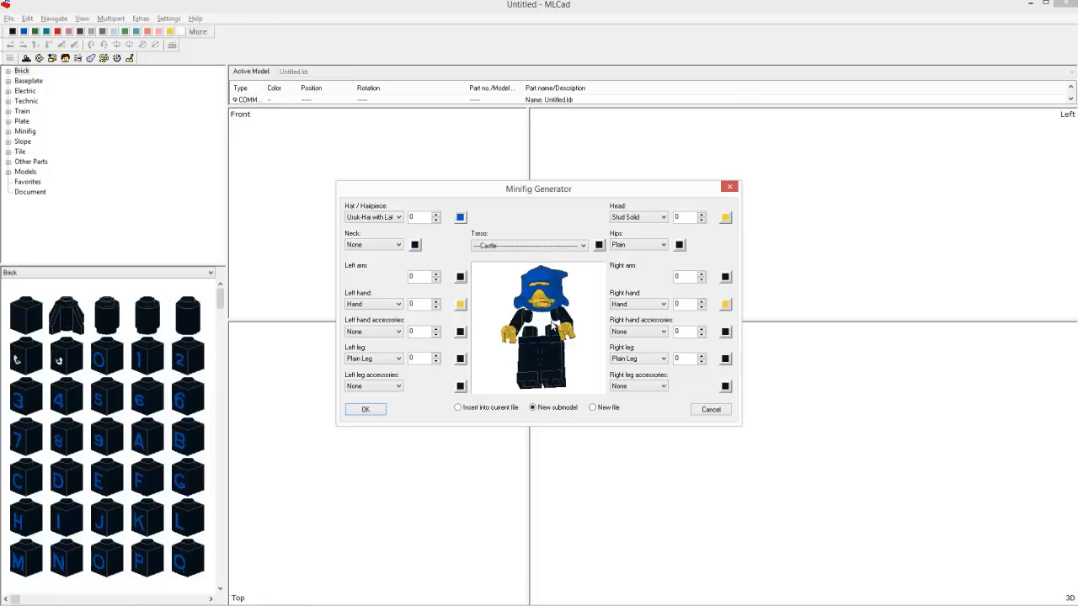
left_click_drag(551, 307, 551, 311)
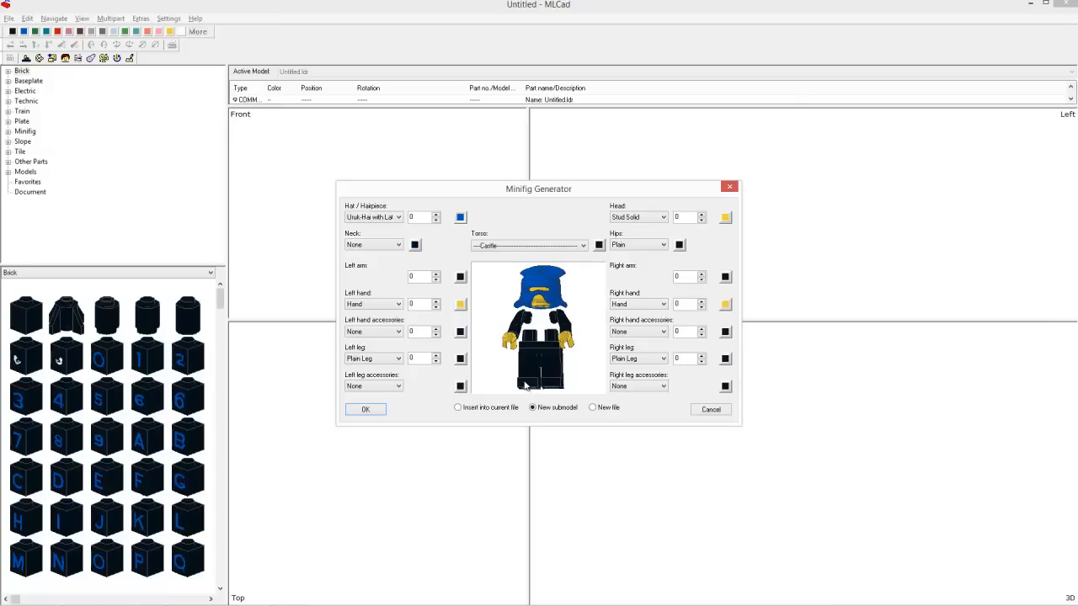
left_click(525, 246)
scroll(522, 271, "up", 6)
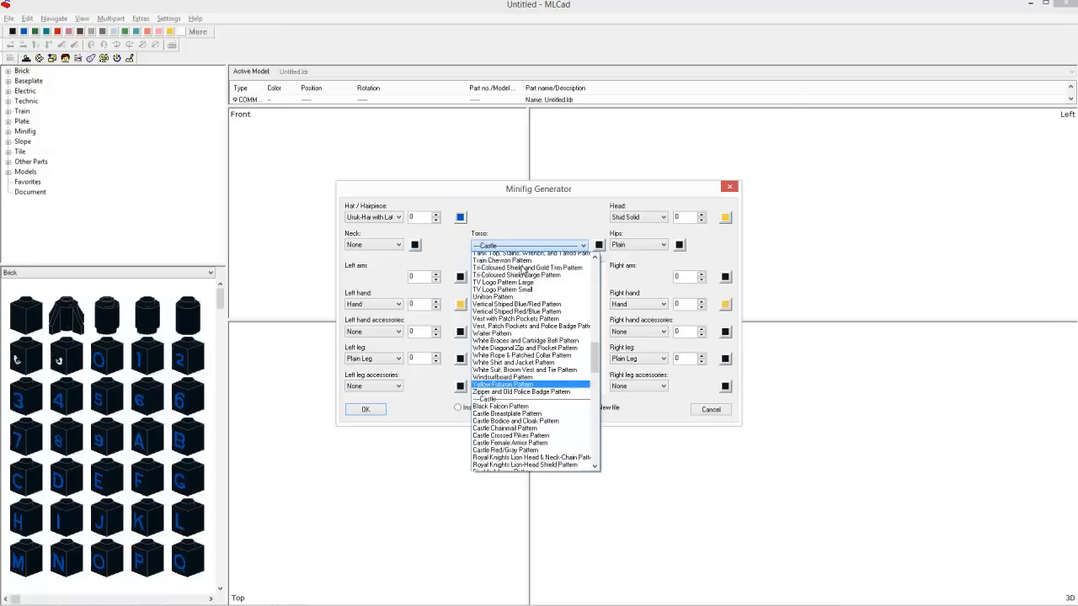
scroll(523, 271, "up", 10)
left_click_drag(595, 323, 591, 242)
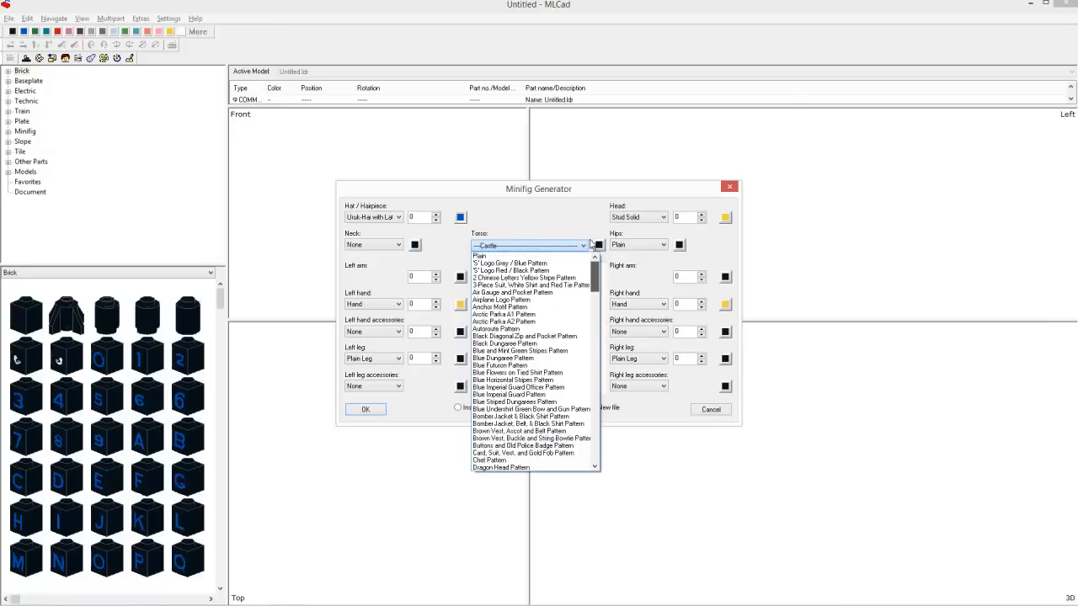
left_click(537, 246)
left_click_drag(558, 307, 487, 277)
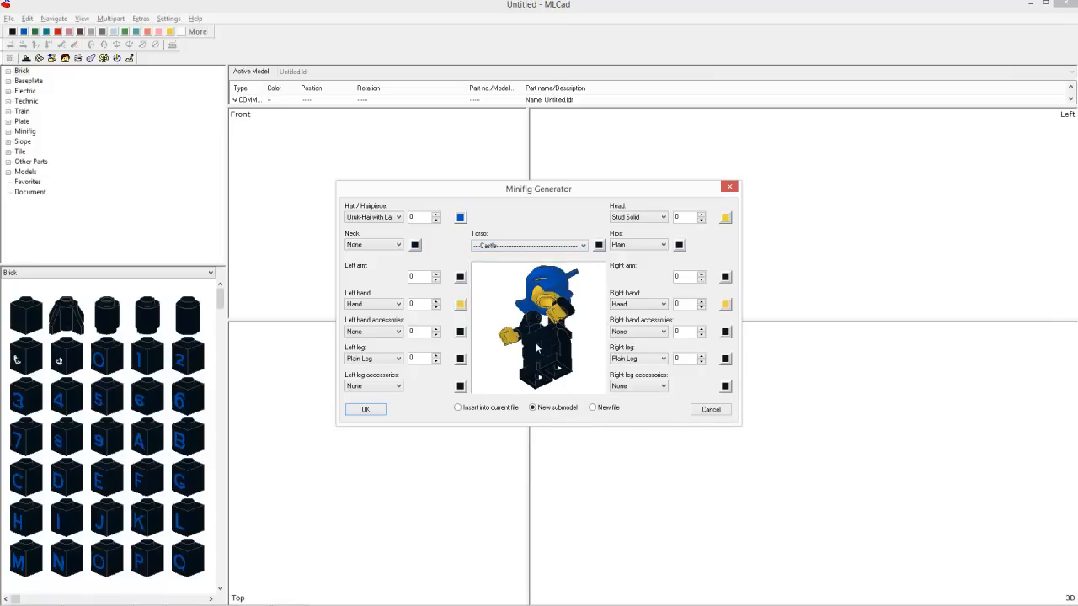
left_click_drag(506, 372, 533, 376)
left_click_drag(571, 340, 541, 392)
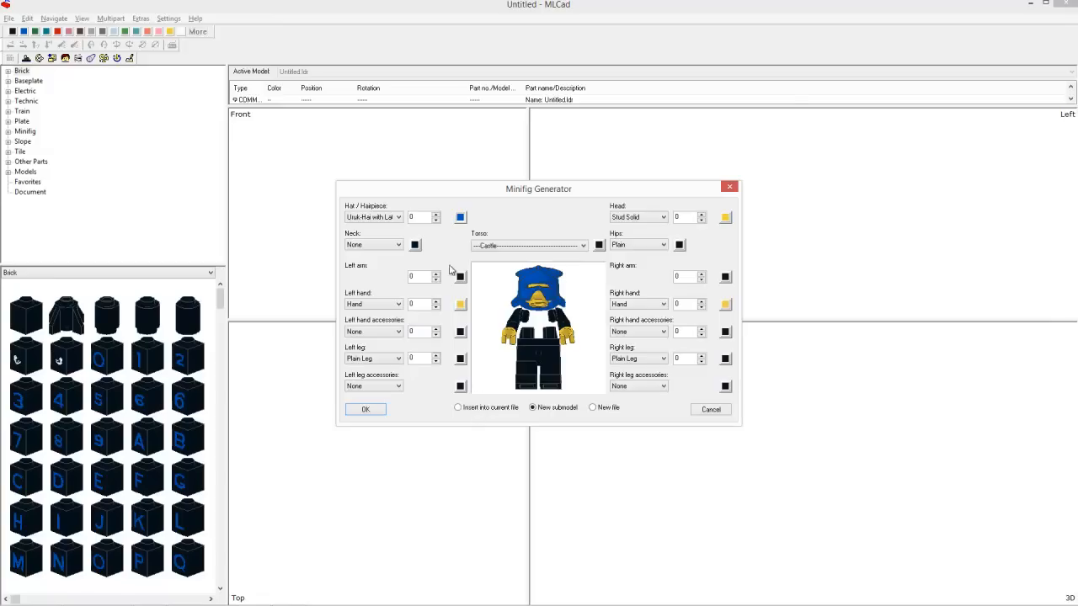
Step: Add the Armor Plate at the minifig's neck and create the figure as a new submodel described as New Minifig Model
left_click(366, 247)
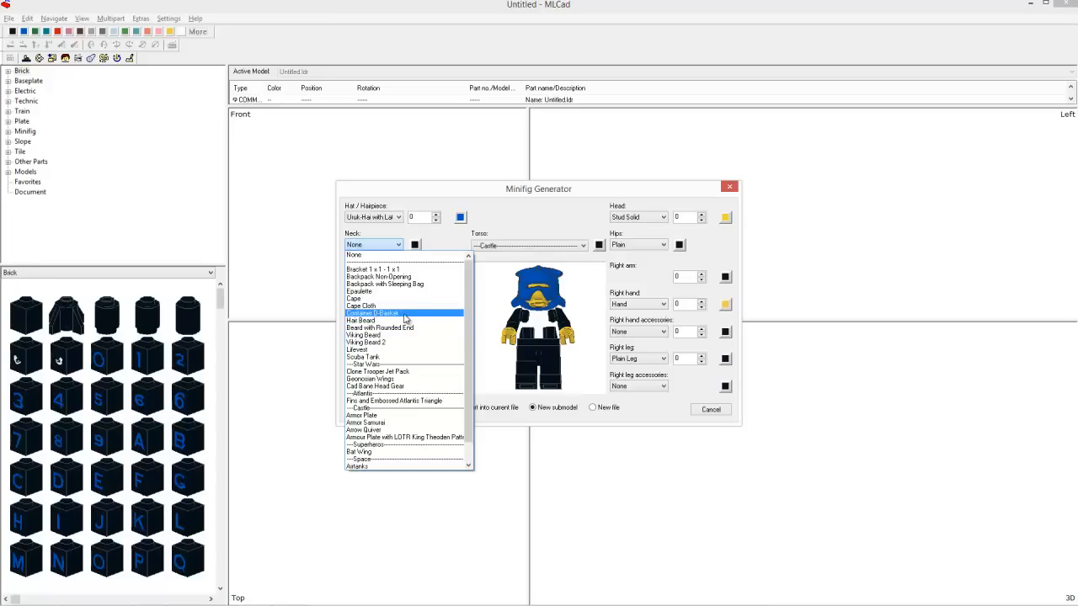
left_click(413, 416)
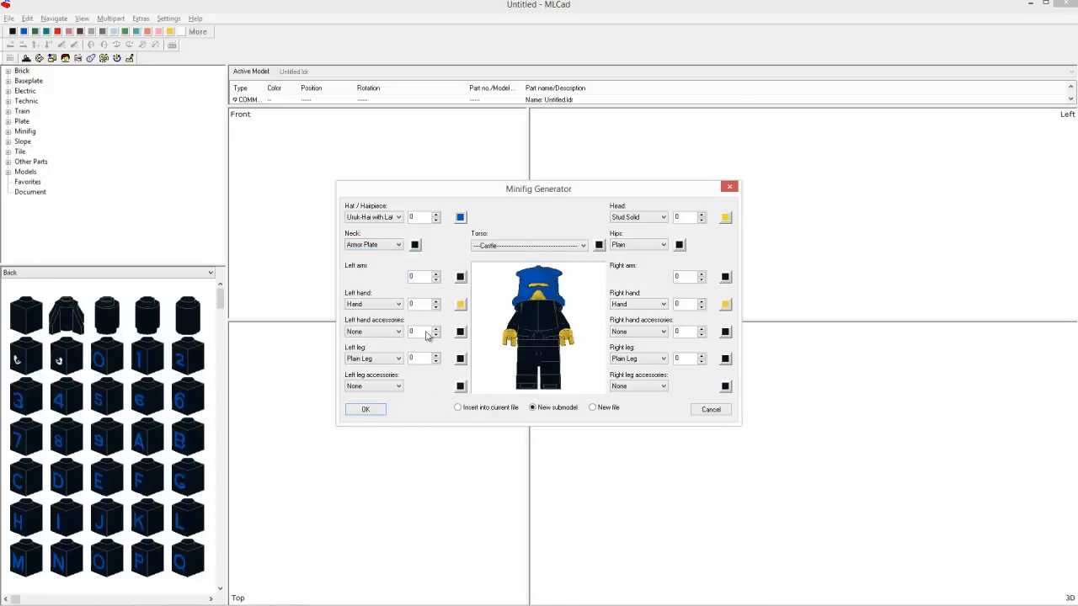
left_click(367, 410)
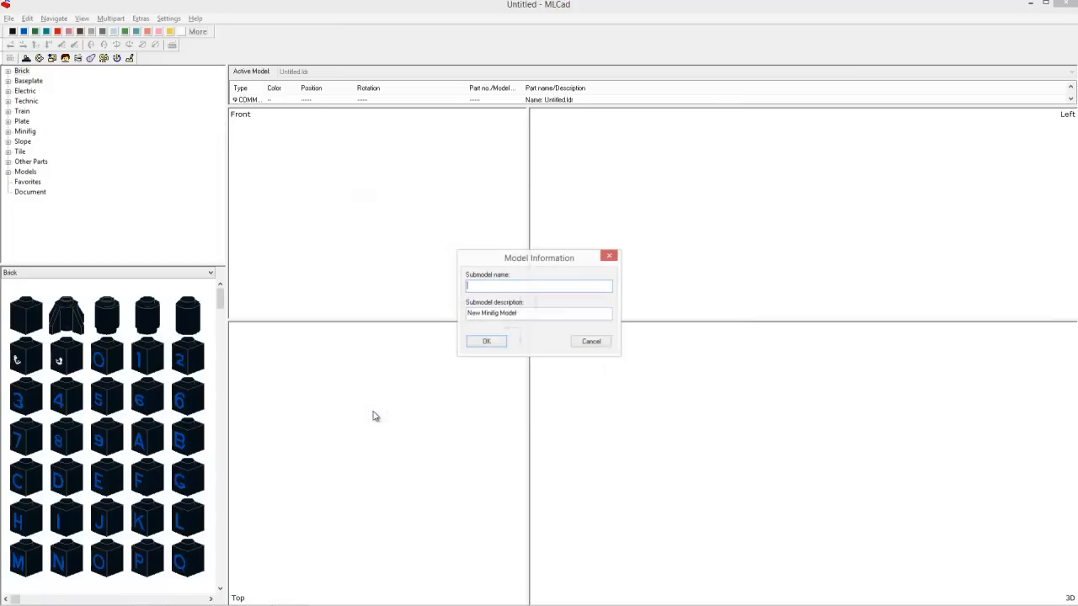
left_click(505, 341)
Step: Export the models to the desktop in LDraw normal format with a log file
left_click(9, 17)
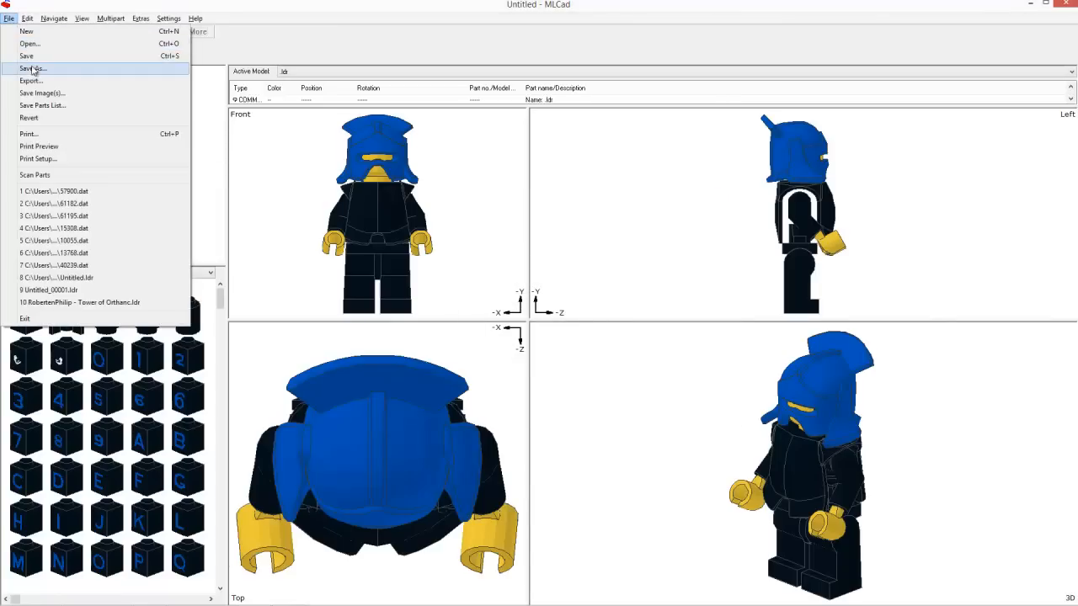
left_click(39, 79)
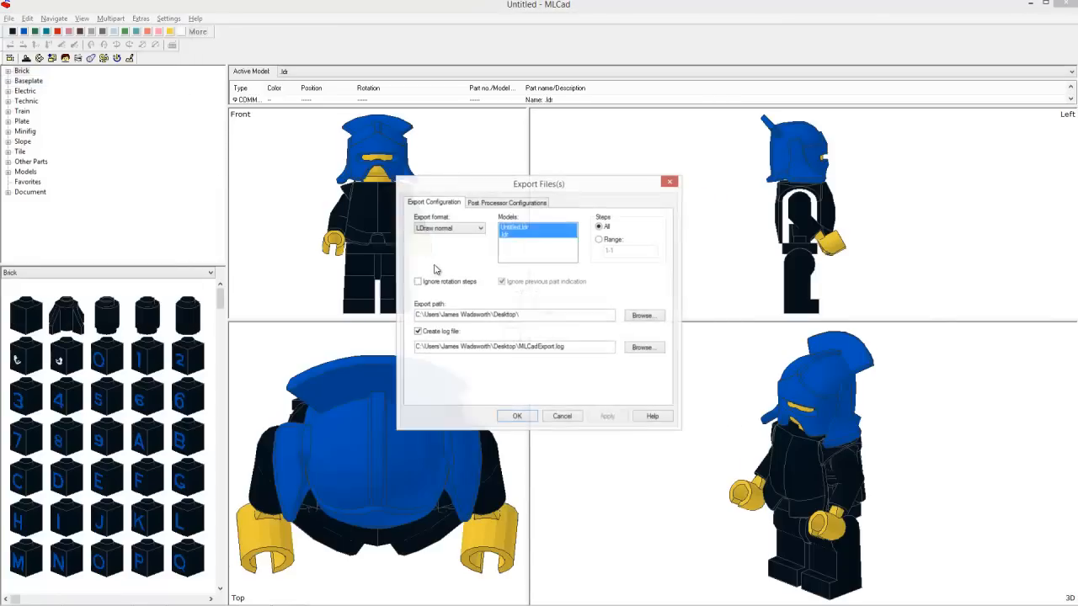
left_click(517, 416)
Step: Switch to Blender, browse for a file to open in Desktop\Blender\Old Projects\Lord of the Rings, and bookmark that folder
left_click(118, 598)
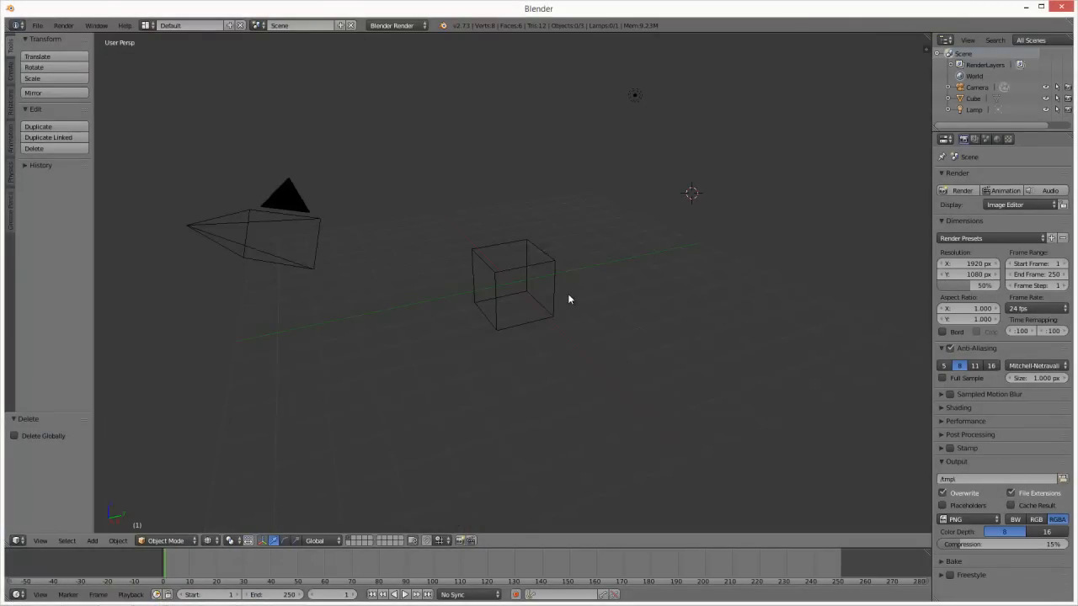
key("ctrl+o")
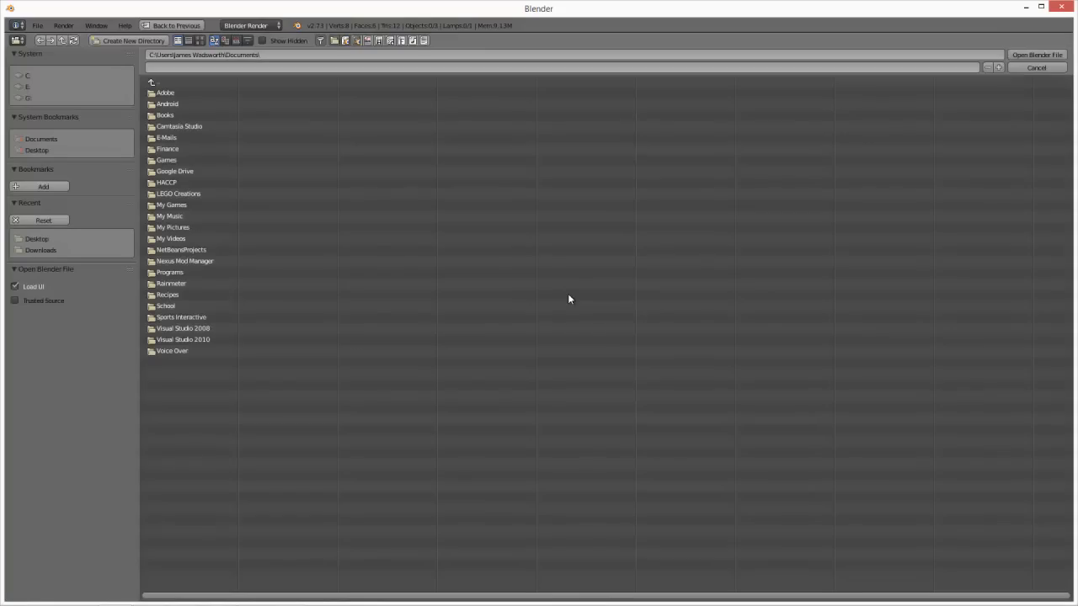
left_click(64, 149)
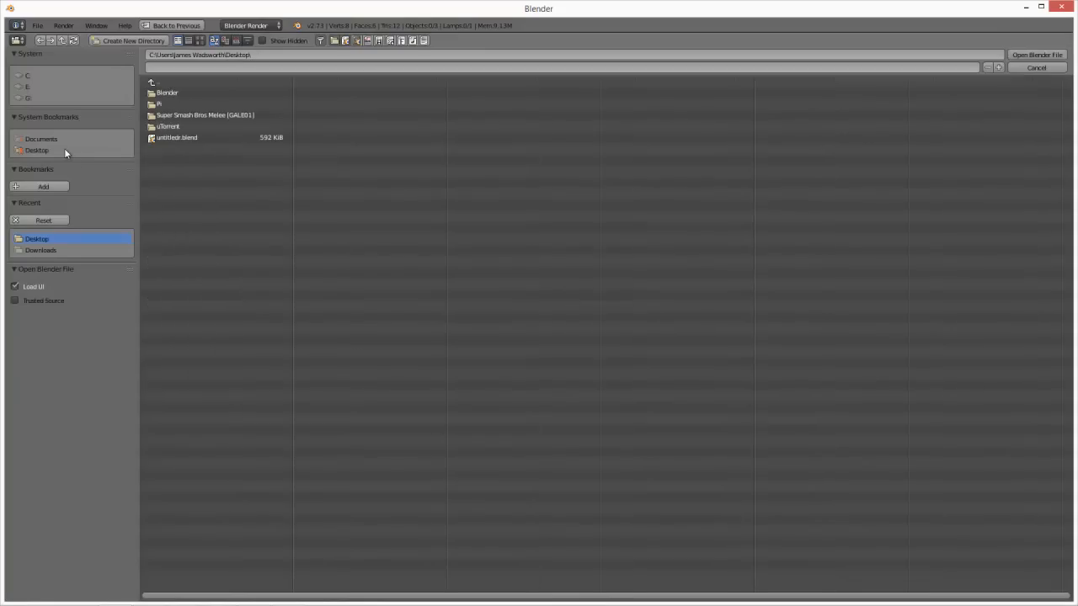
left_click(169, 93)
left_click(185, 155)
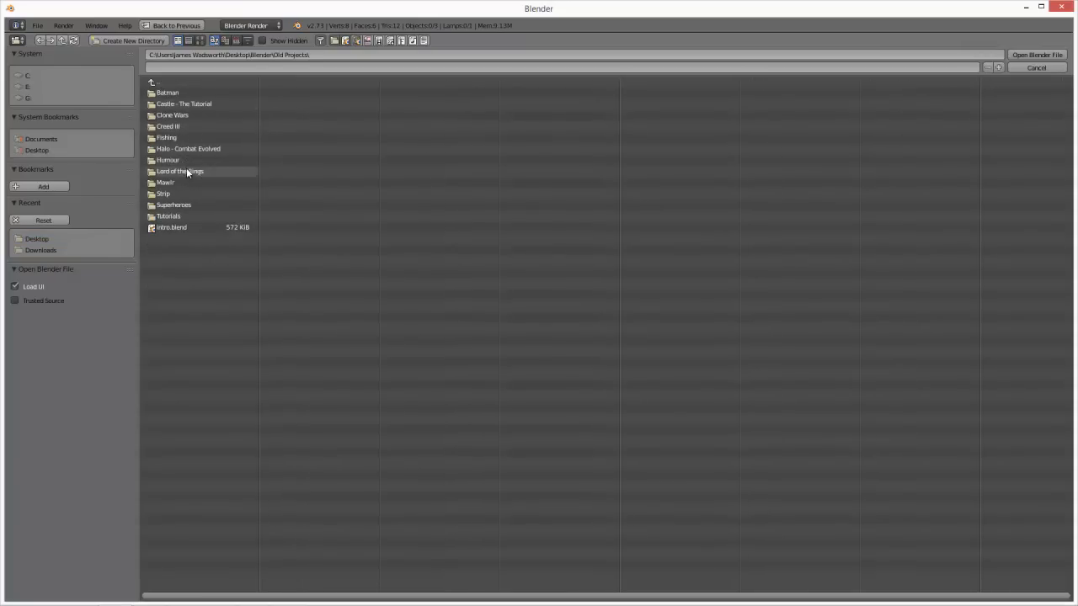
left_click(199, 170)
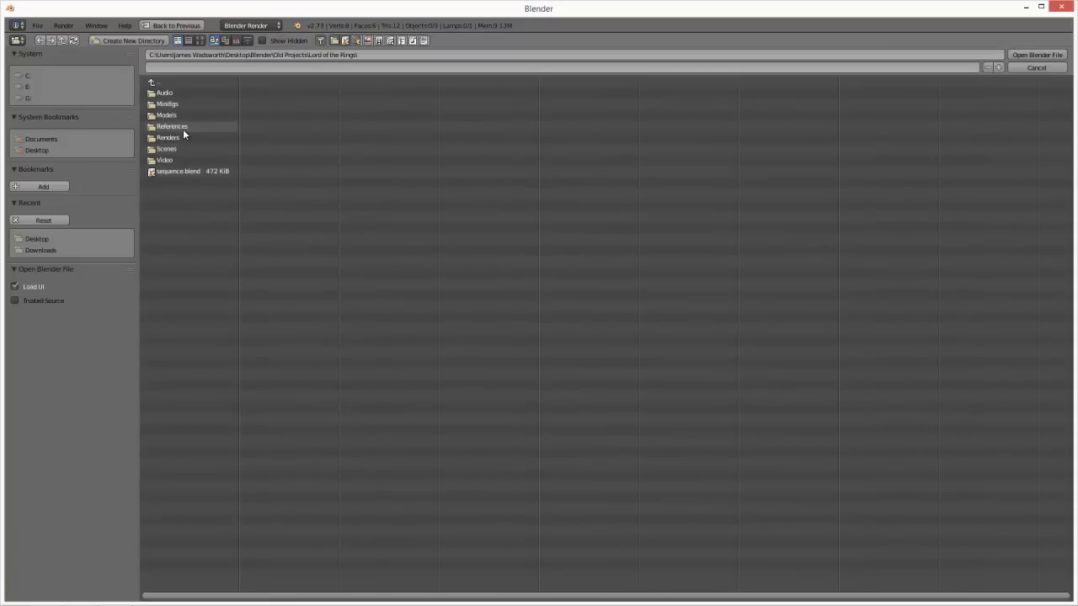
left_click(181, 105)
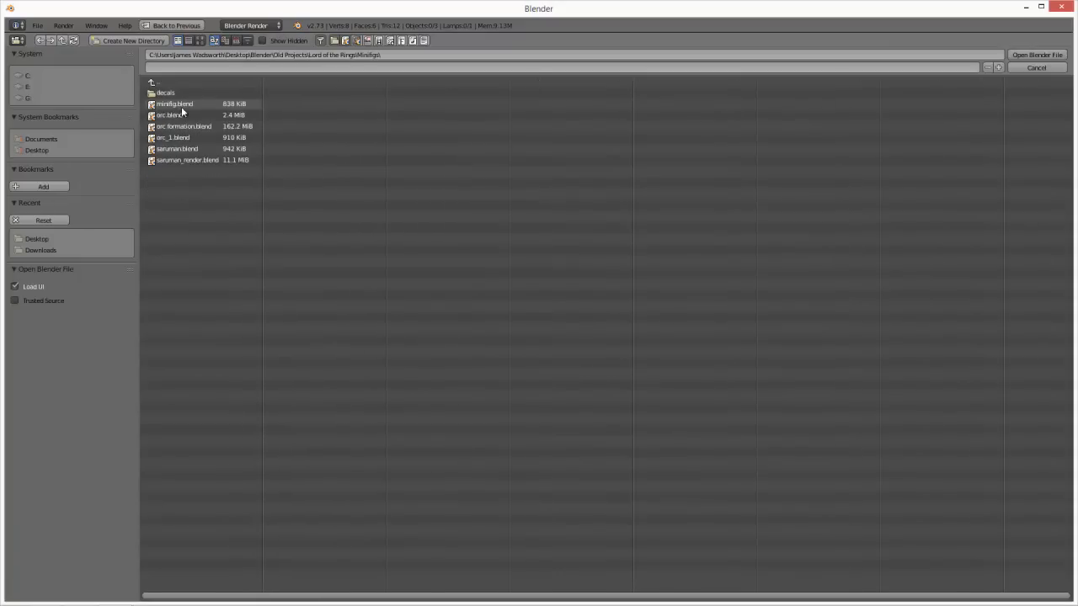
left_click(171, 83)
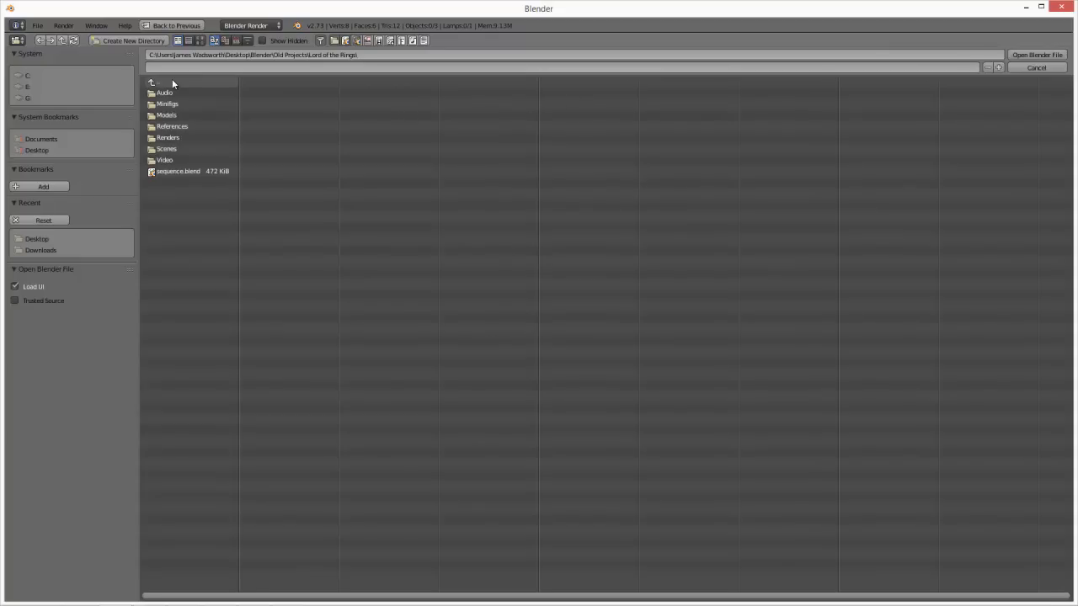
left_click(43, 186)
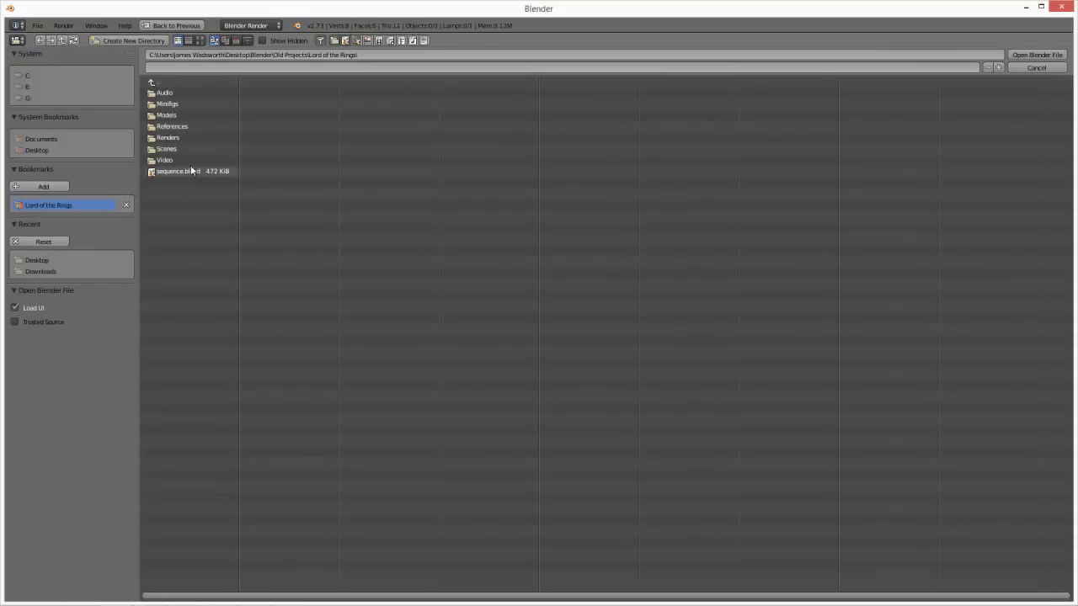
Step: Open saruman.blend from the Minifigs folder of the Lord of the Rings project
left_click(182, 106)
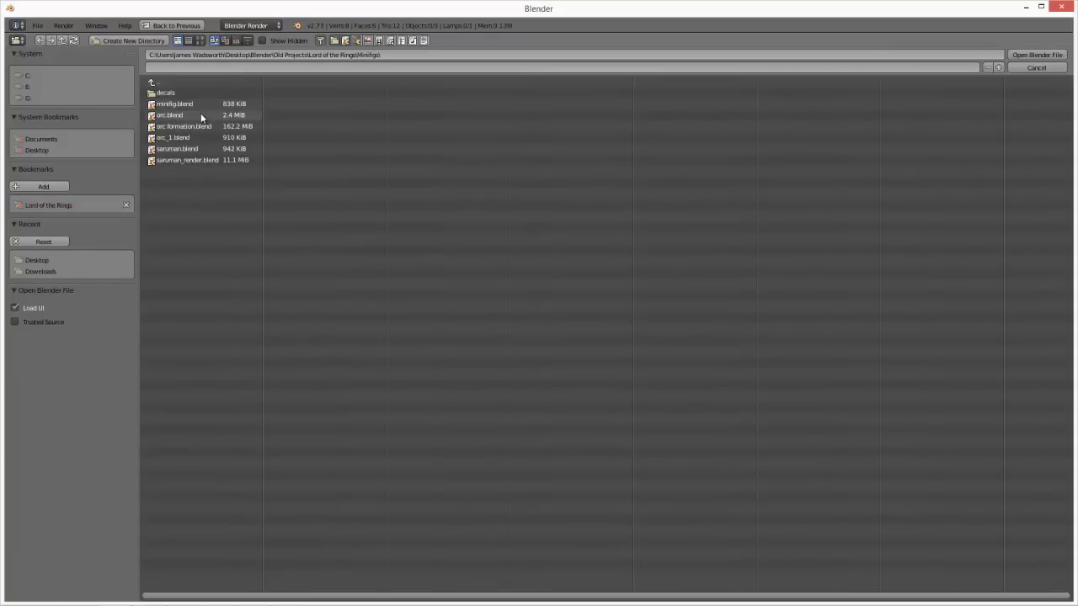
left_click(241, 149)
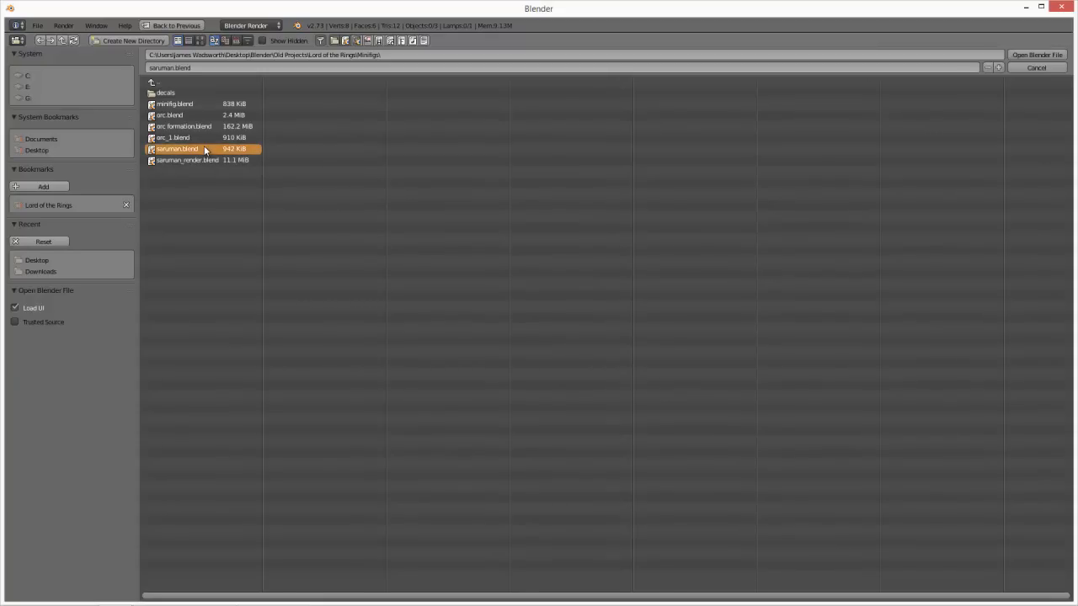
left_click(1033, 55)
scroll(539, 310, "down", 4)
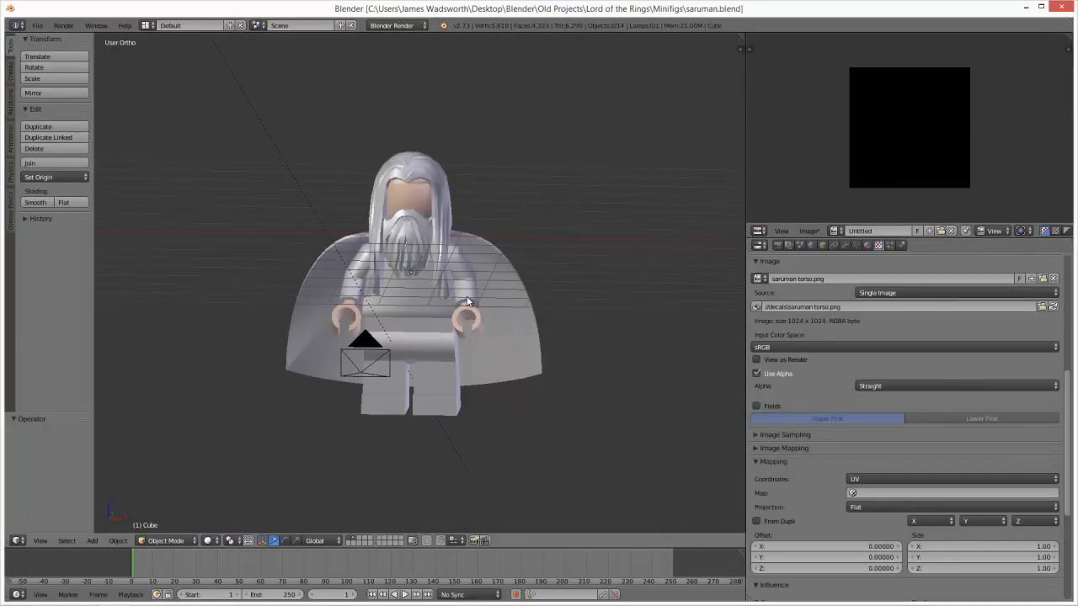
scroll(468, 317, "up", 2)
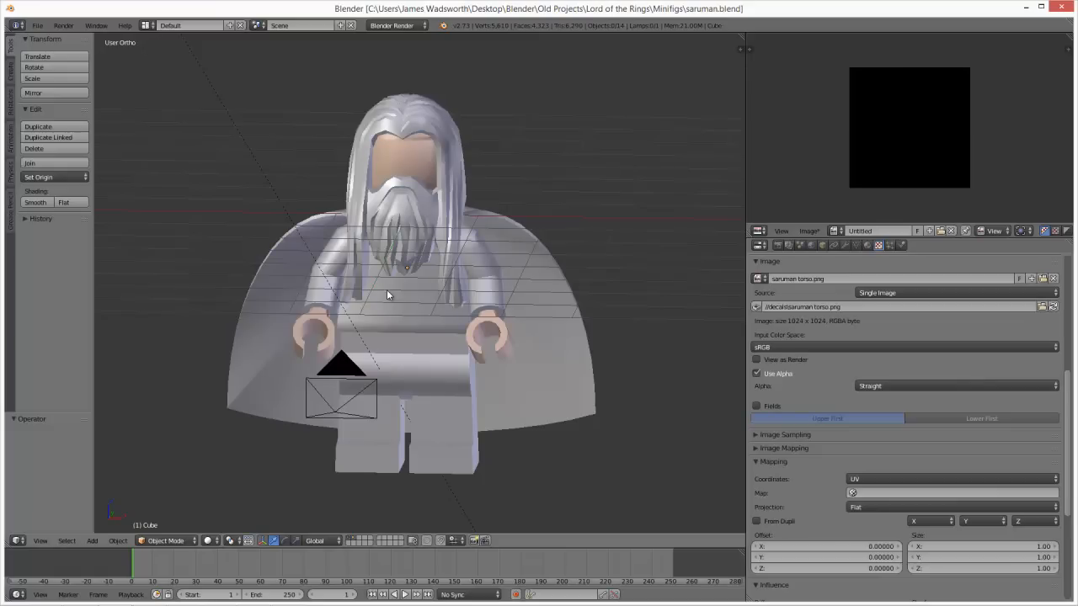
scroll(366, 217, "down", 3)
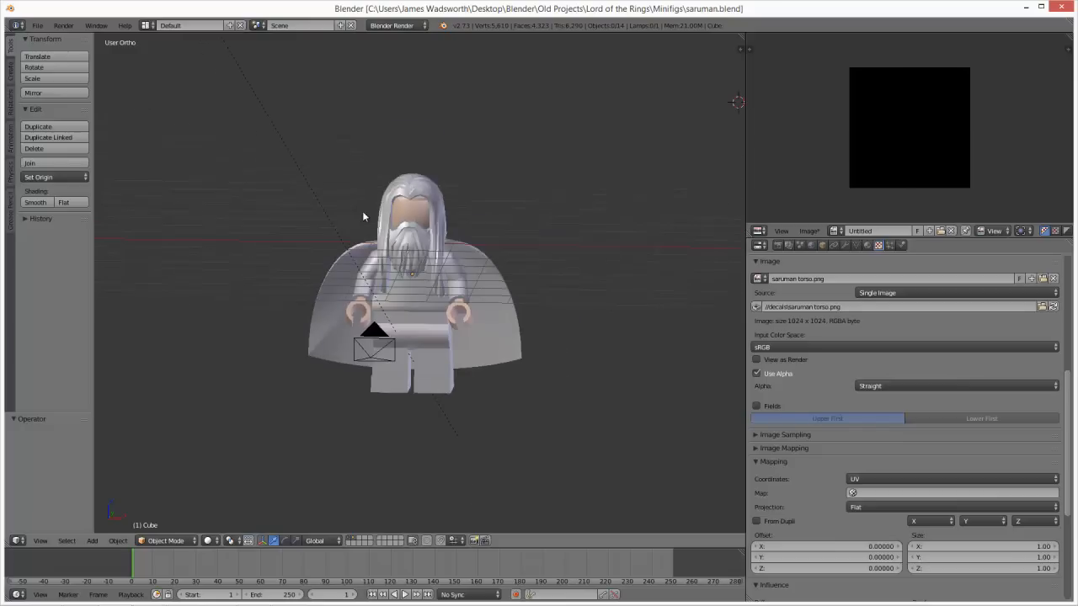
scroll(372, 290, "down", 3)
scroll(401, 312, "up", 5)
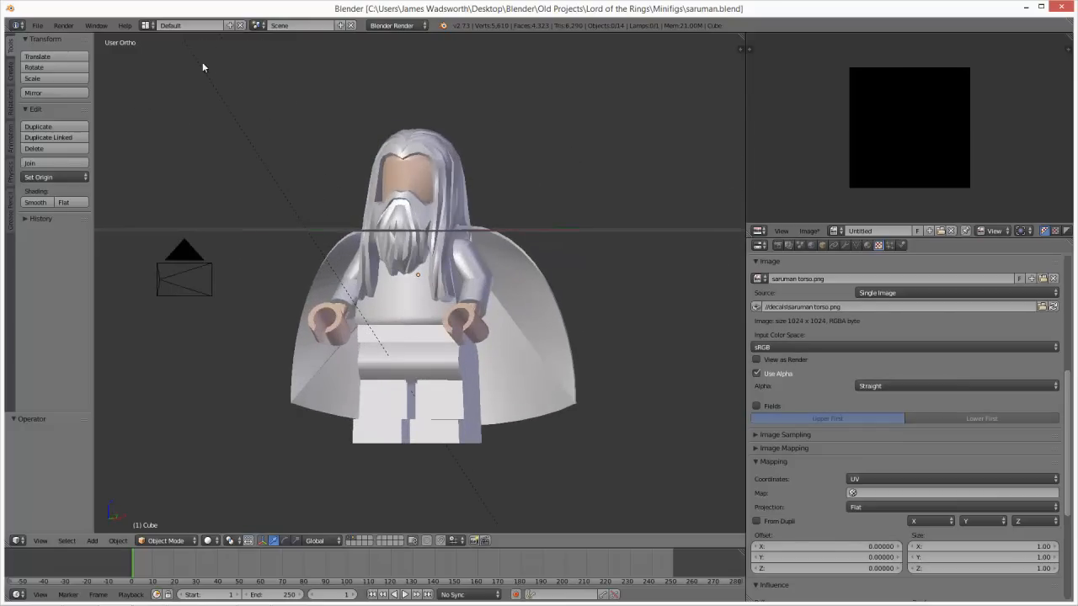
Step: Save the file under the new name minifigs in the same Minifigs folder
left_click(37, 26)
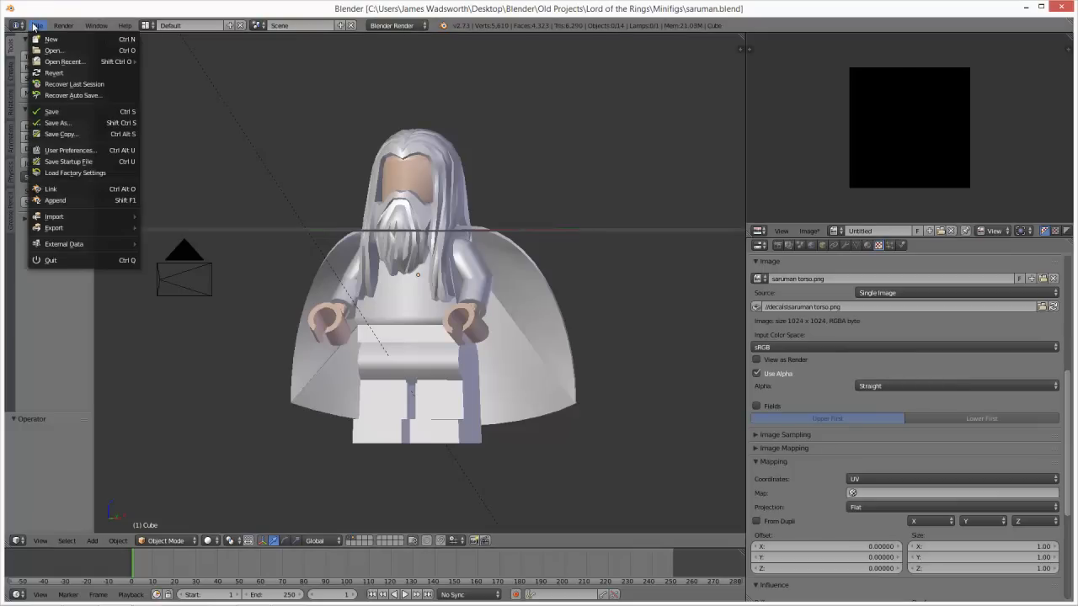
left_click(113, 126)
type("minifig")
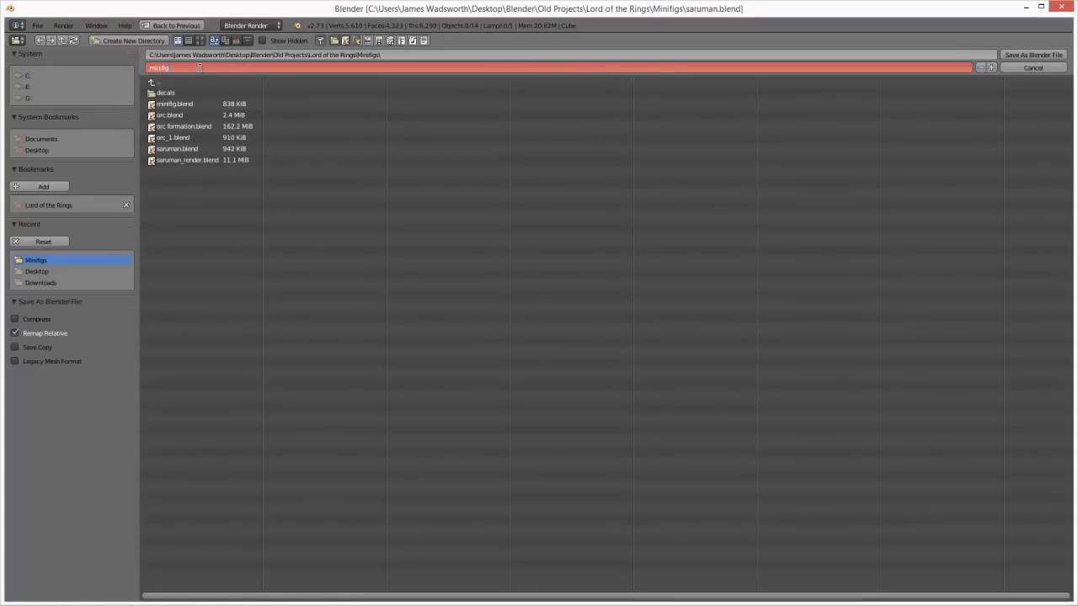
key("Return")
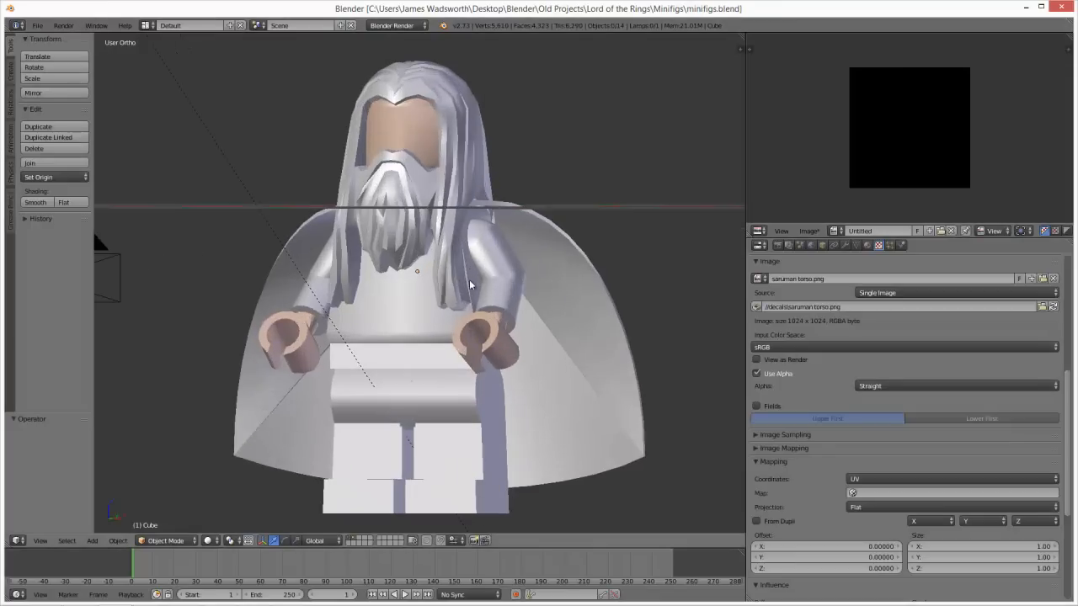
scroll(469, 284, "down", 5)
middle_click_drag(423, 433, 438, 359)
scroll(439, 358, "up", 1)
scroll(450, 505, "down", 2)
scroll(410, 413, "up", 2)
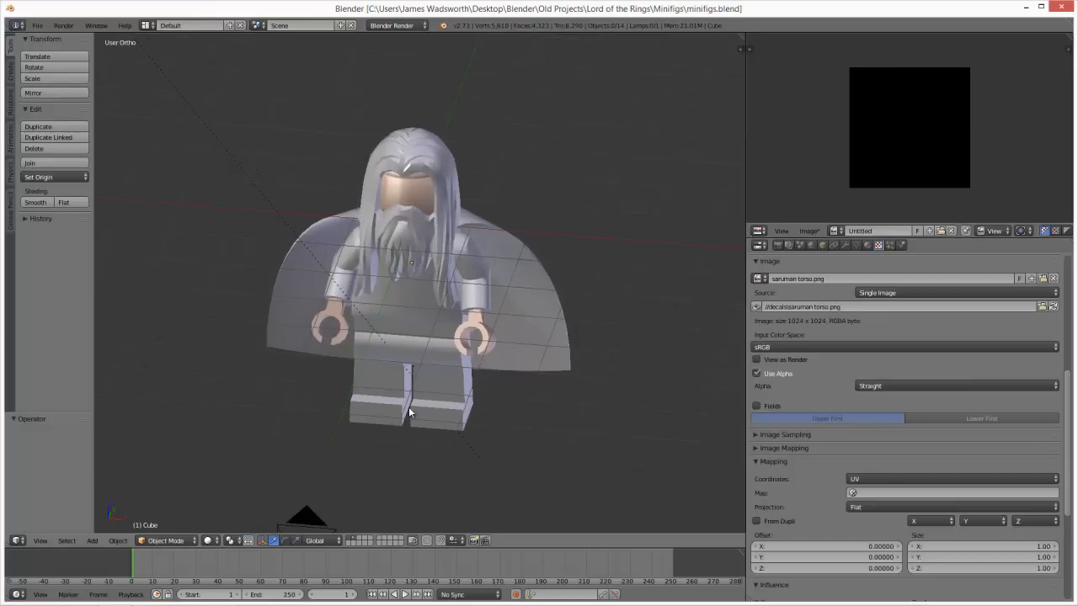
scroll(365, 306, "down", 1)
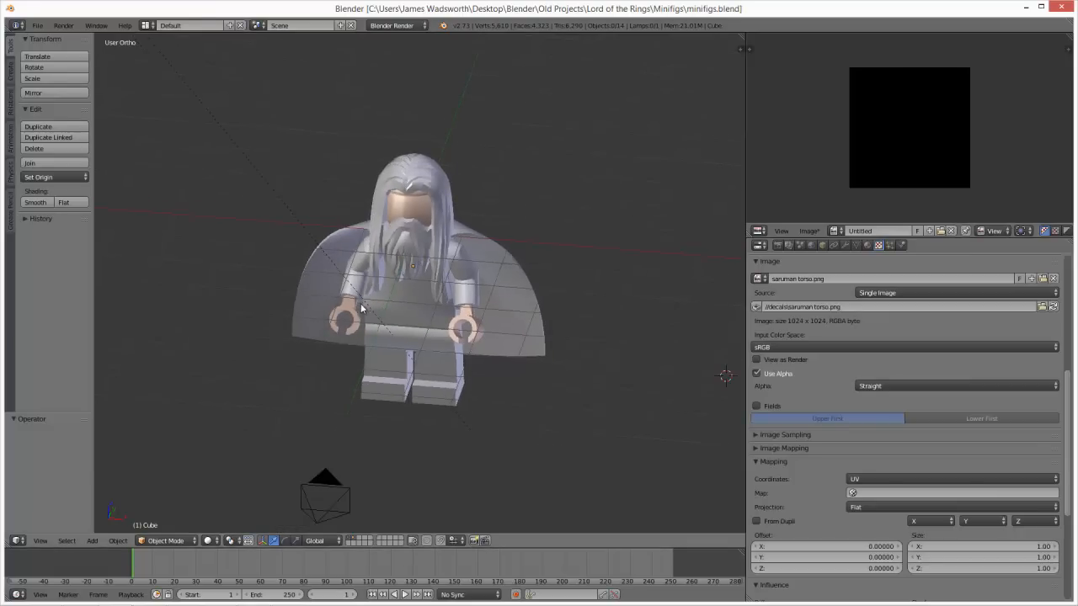
Step: Duplicate all parts of the Saruman minifig in place, leaving out the camera and lamp
right_click(385, 268)
scroll(465, 311, "up", 4)
scroll(465, 309, "down", 1)
scroll(464, 308, "down", 4)
key("z")
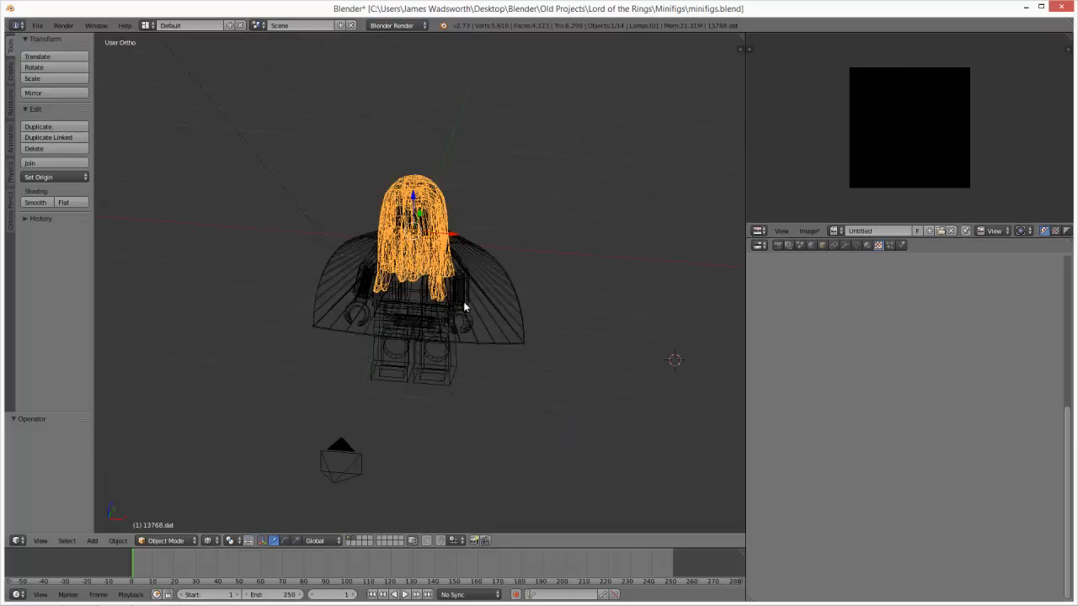
key("KP_7")
key("a")
key("b")
left_click_drag(311, 179, 550, 395)
scroll(497, 375, "down", 5)
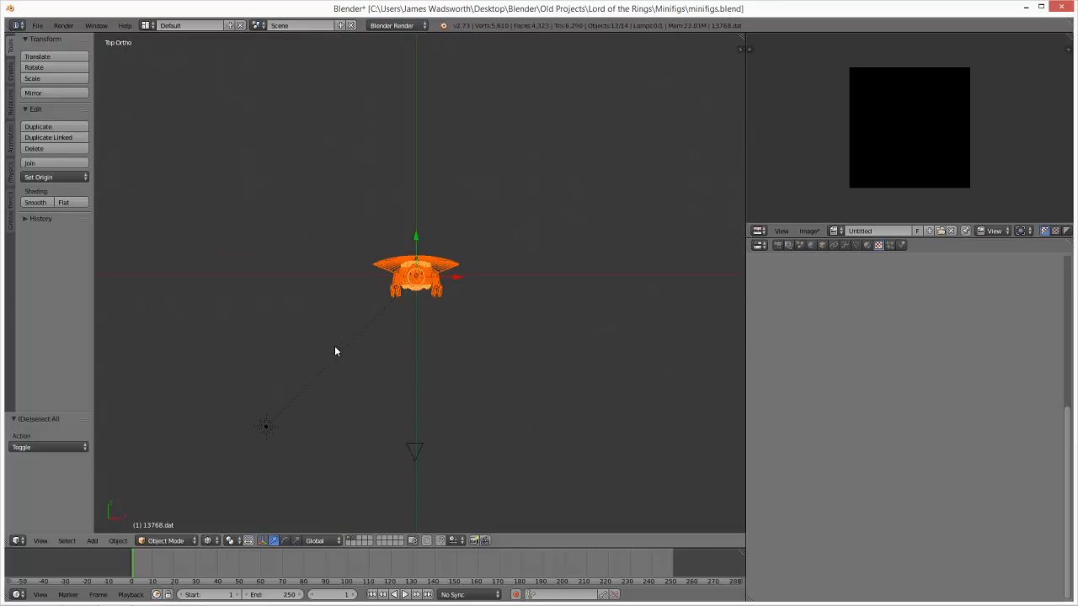
scroll(337, 351, "up", 1)
key("shift+d")
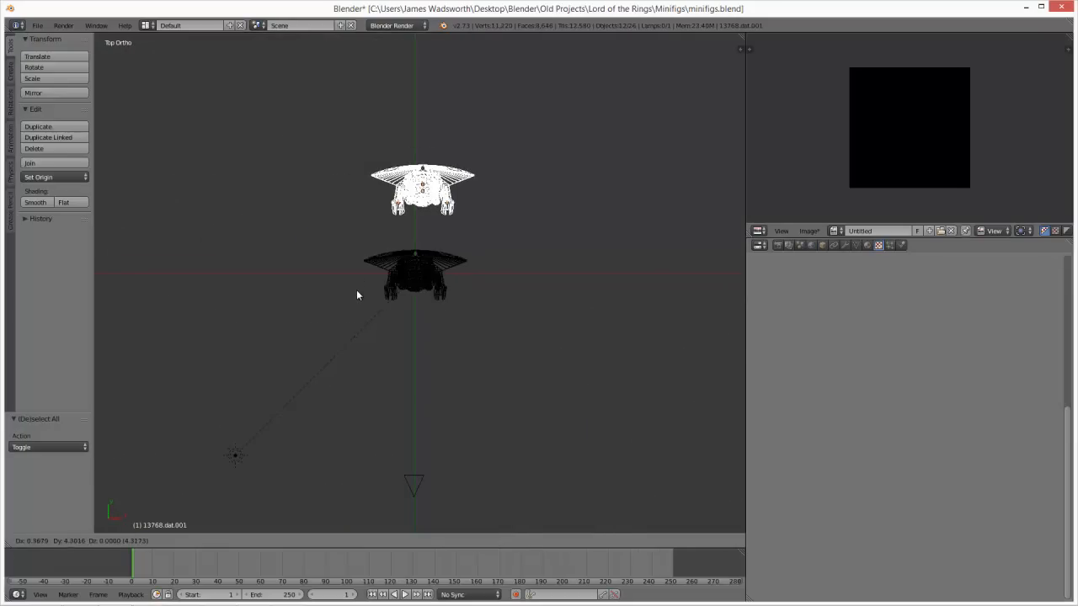
right_click(357, 285)
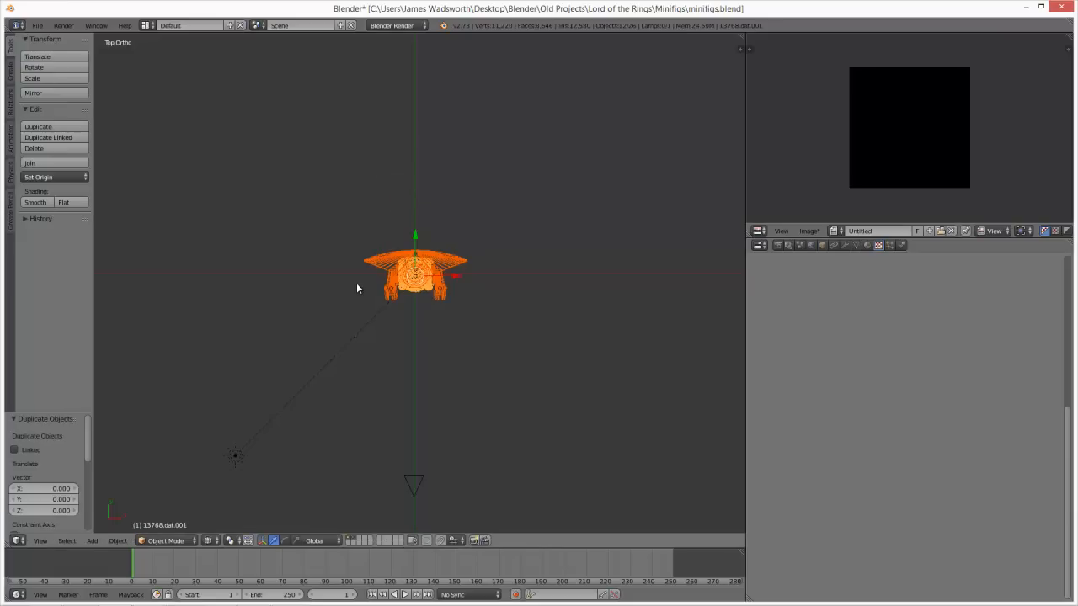
Step: Move the duplicated minifig to layer 11 and show only that layer
key("m")
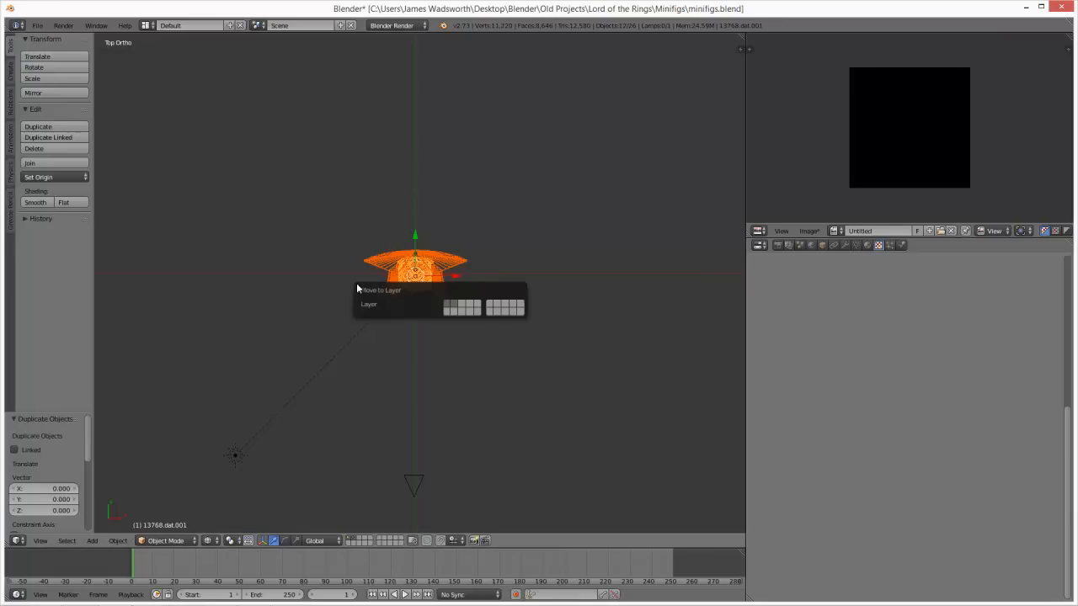
left_click(491, 310)
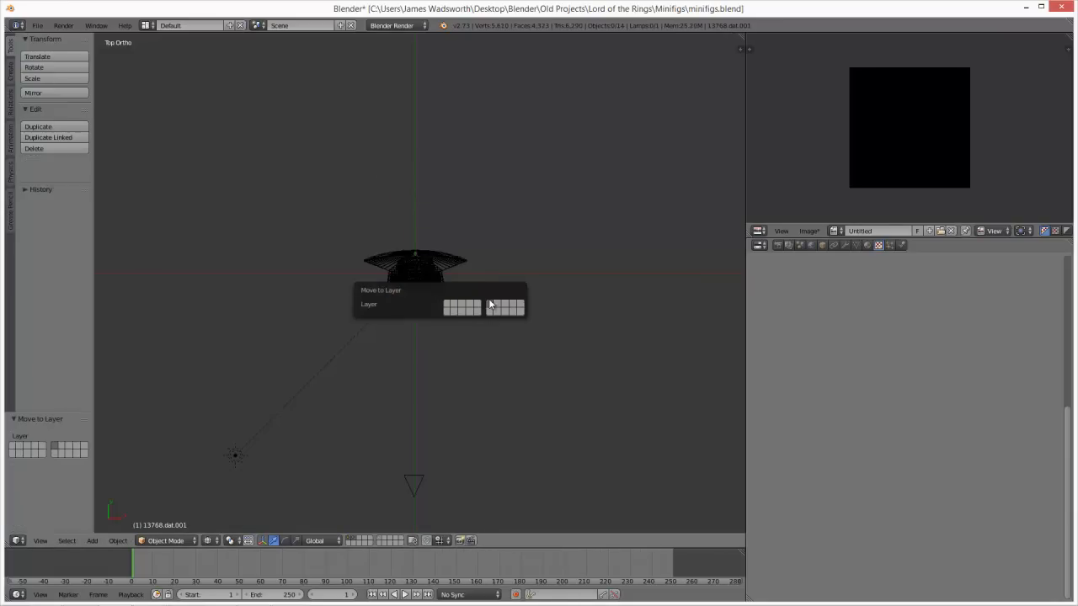
left_click(378, 538)
Step: Delete the hair-and-beard piece and the head from the copied minifig, working in solid front view
middle_click_drag(394, 359, 350, 243)
key("KP_1")
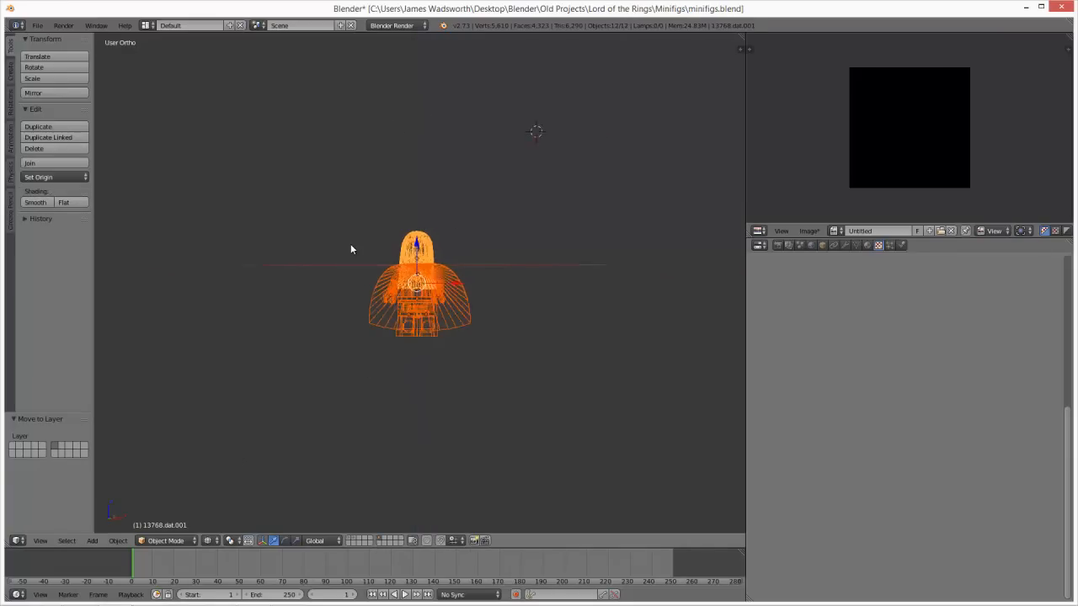
scroll(454, 285, "up", 7)
right_click(455, 174)
key("z")
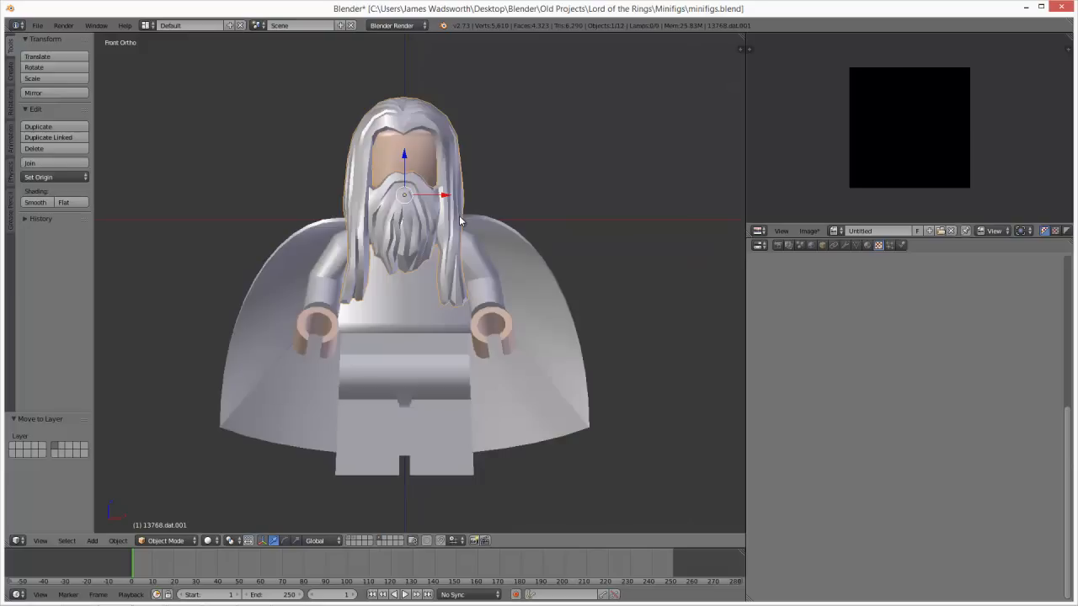
key("x")
left_click(459, 215)
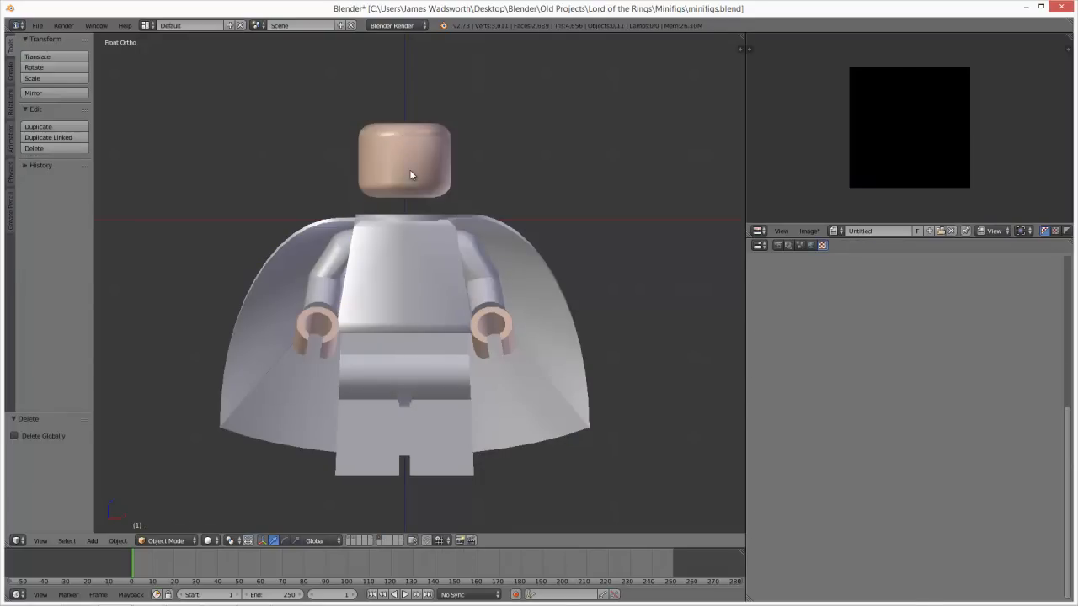
key("x")
left_click(410, 174)
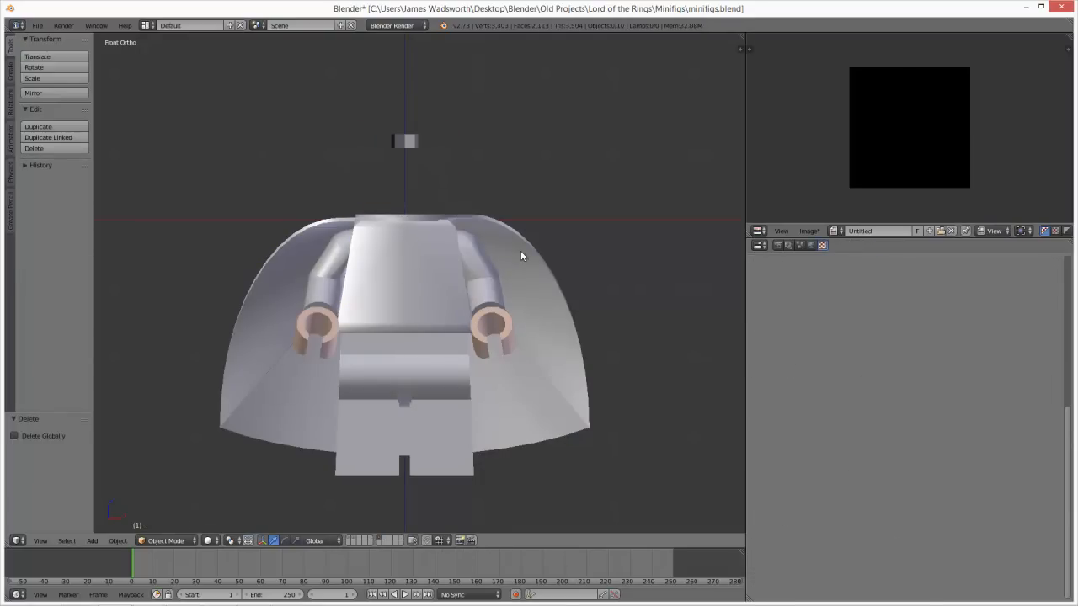
Step: Delete the cape and the small leftover piece floating above the neck of the copied minifig
right_click(520, 252)
key("Delete")
right_click(404, 141)
key("x")
left_click(408, 139)
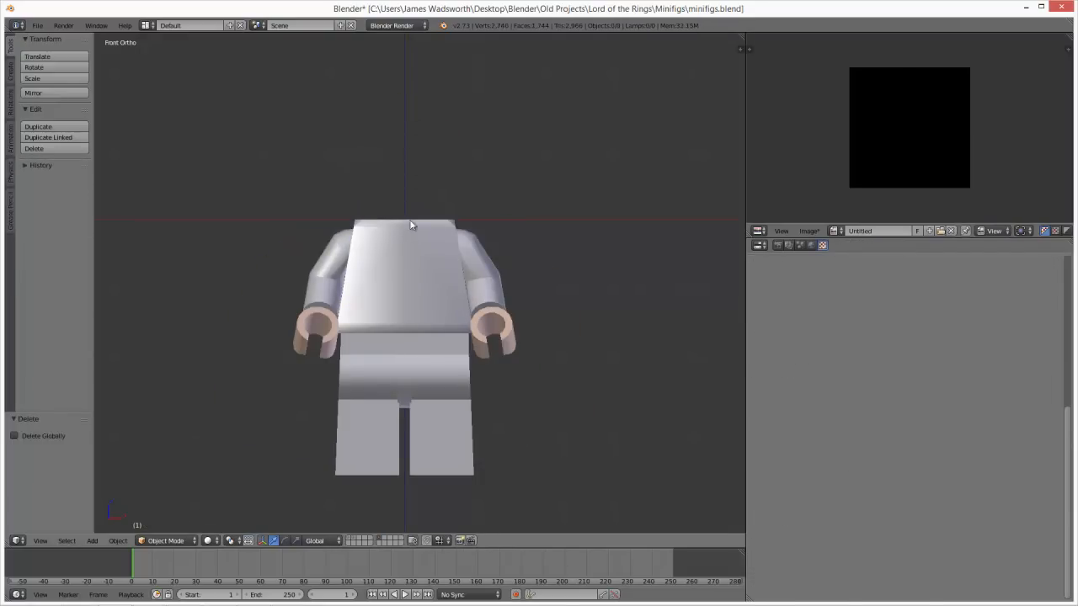
Step: Import the LDraw model Untitled_00001.ldr from the desktop at scale 0.05 with standard primitives and basic cleanup
left_click(37, 25)
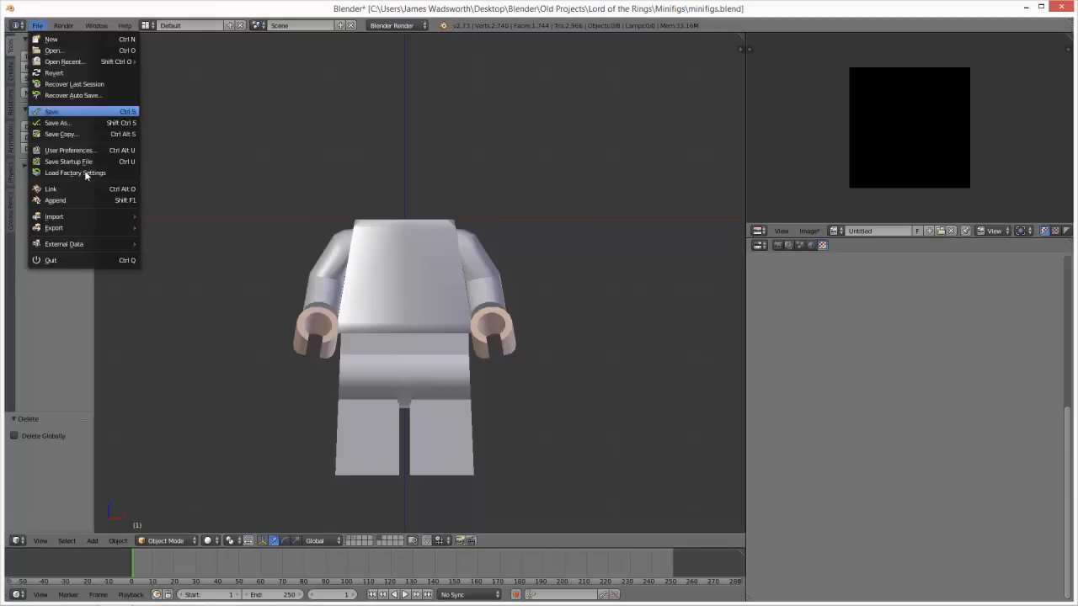
mouse_move(90, 217)
left_click(191, 318)
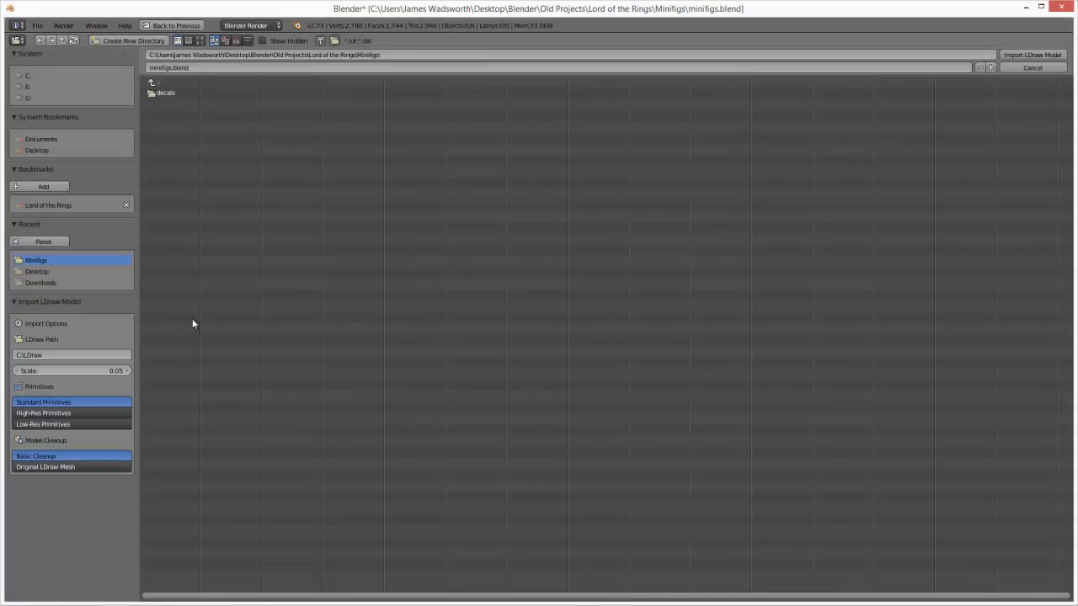
left_click(95, 152)
left_click(187, 160)
left_click(1036, 56)
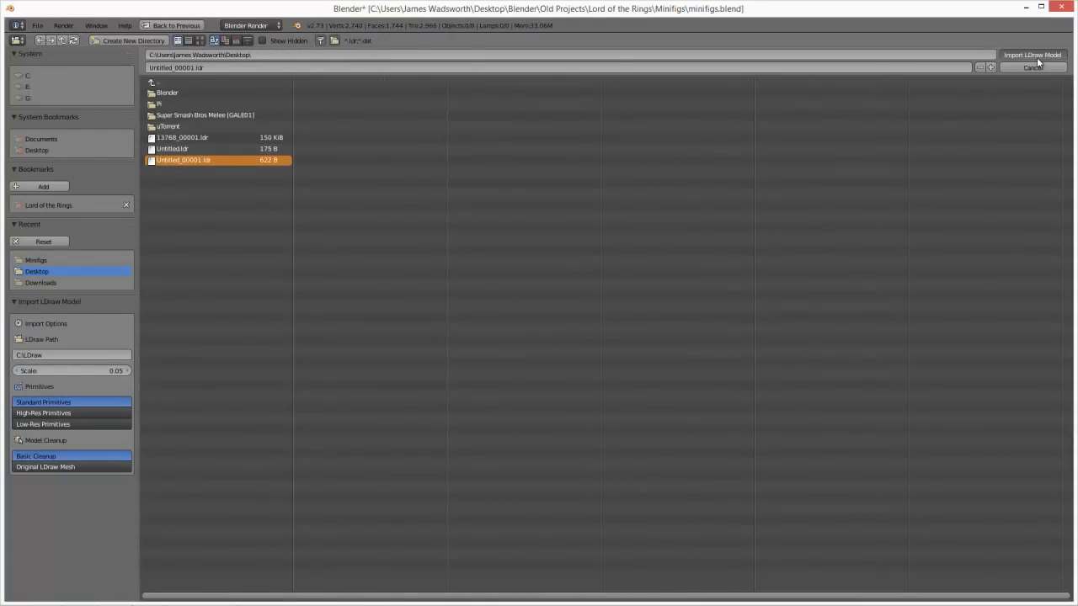
Step: Move the whole imported minifig 3.7 units along the X axis, clear of the copied body, working in wireframe
key("z")
scroll(540, 223, "up", 2)
key("z")
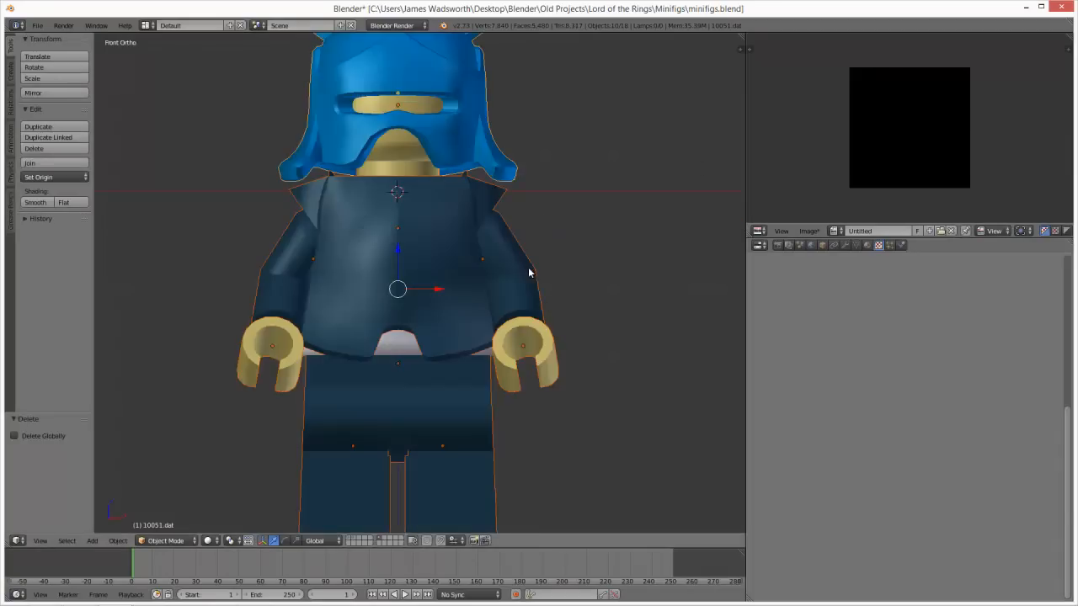
scroll(494, 331, "down", 3)
key("z")
key("shift+d")
key("x")
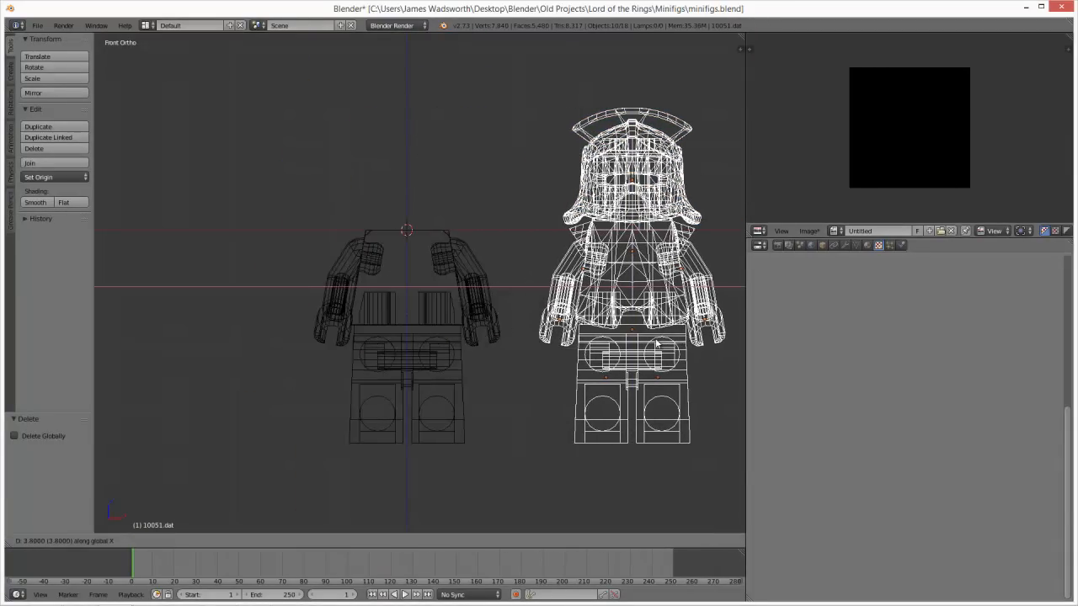
left_click(650, 338)
Step: Delete the legs, hips, torso, arms and hands of the imported minifig, keeping its helmet, head and breastplate
right_click(592, 412)
right_click(647, 406, "shift")
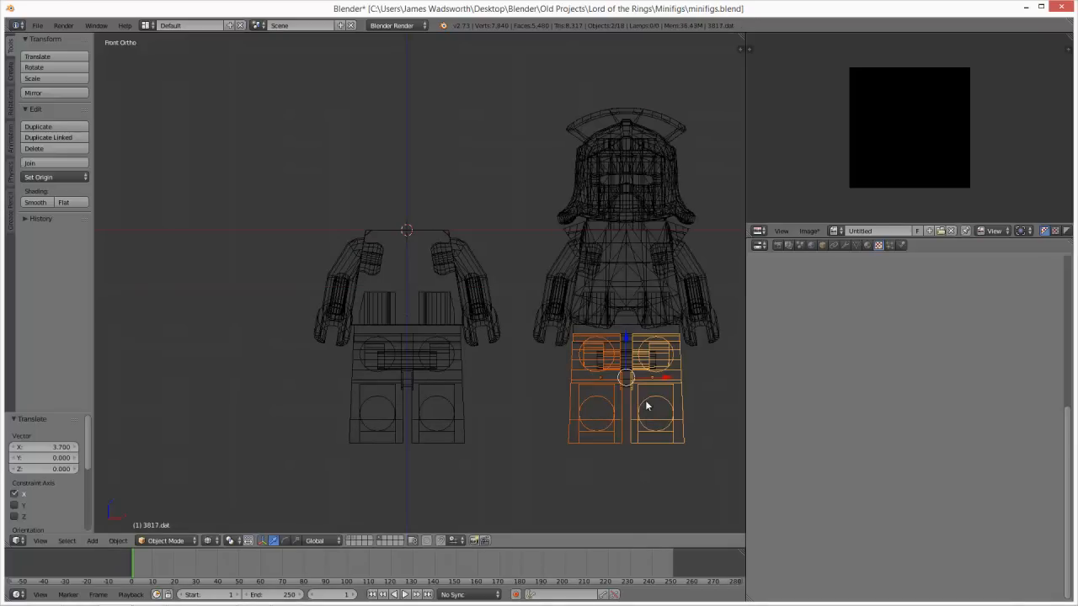
key("x")
left_click(625, 359)
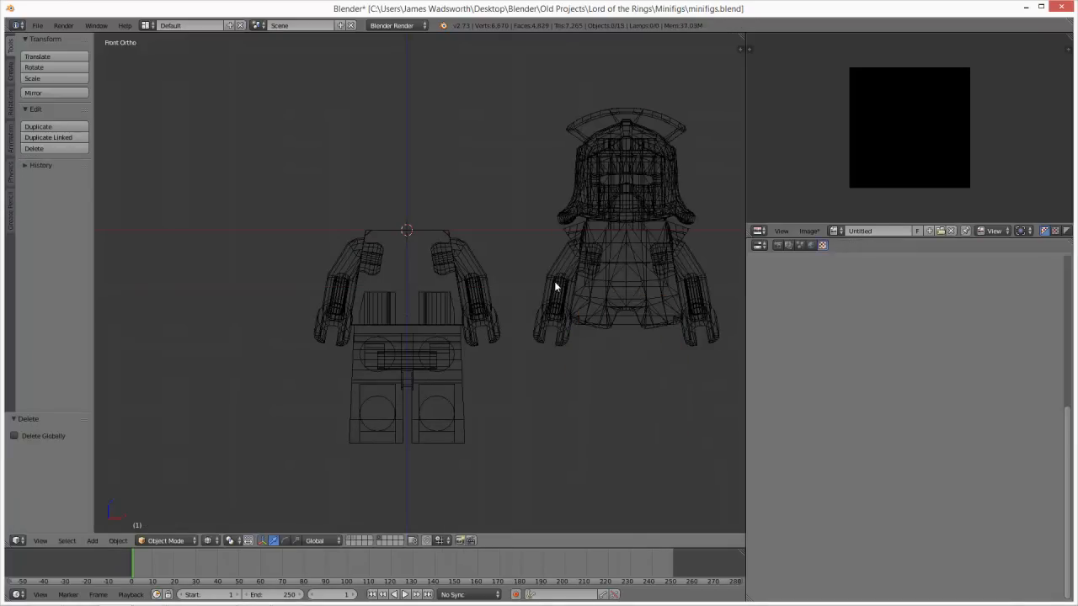
right_click(556, 320)
right_click(708, 317, "shift")
key("x")
left_click(704, 285)
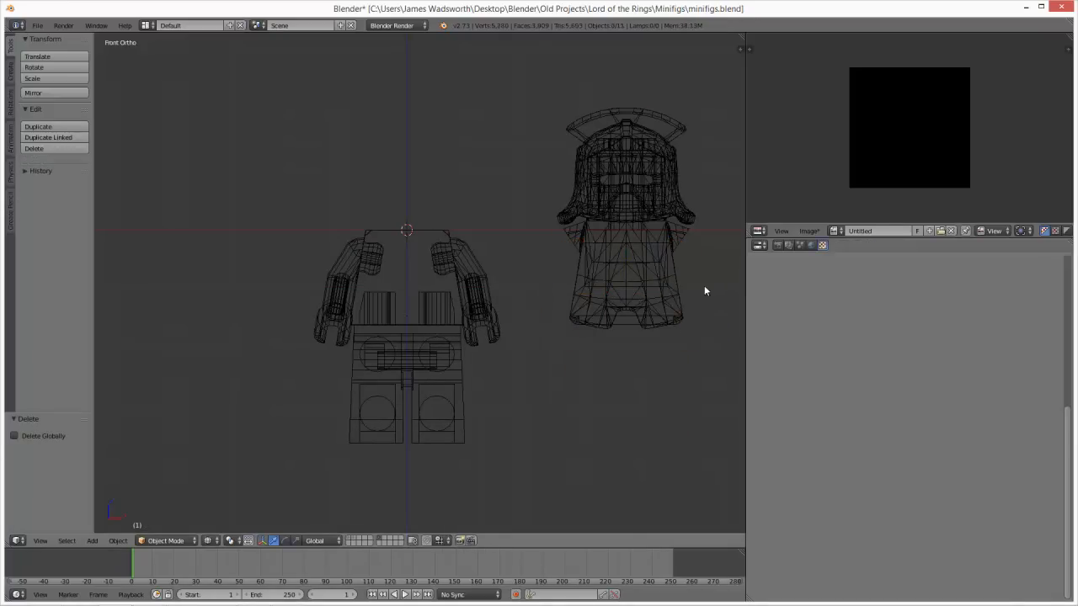
Step: Move the imported helmet, head and breastplate -3.7 units along X onto the copied body and return to solid shading
right_click(678, 291)
right_click(648, 190, "shift")
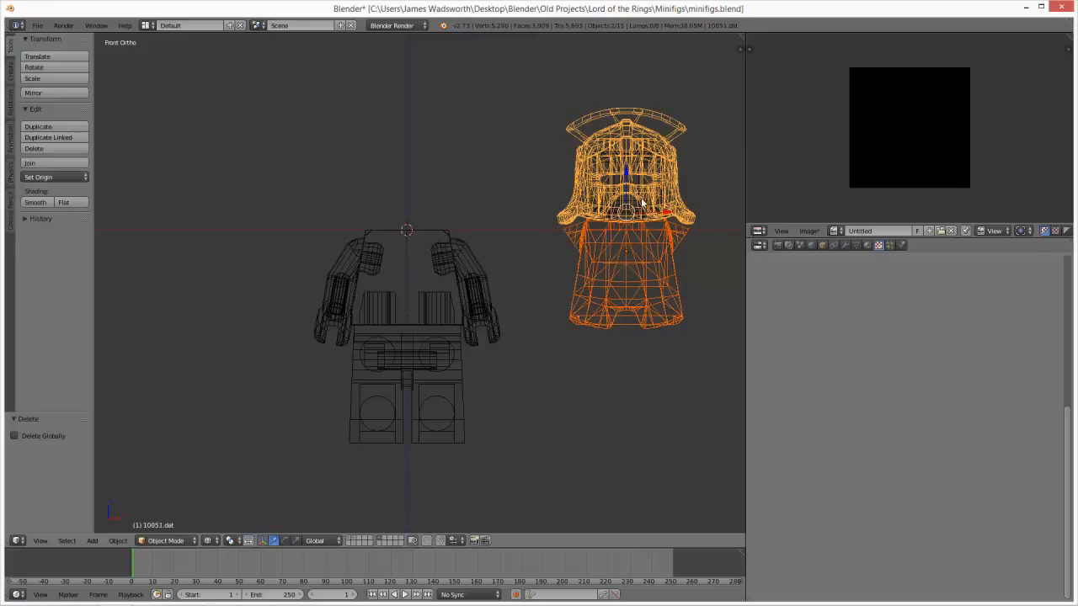
key("g")
key("x")
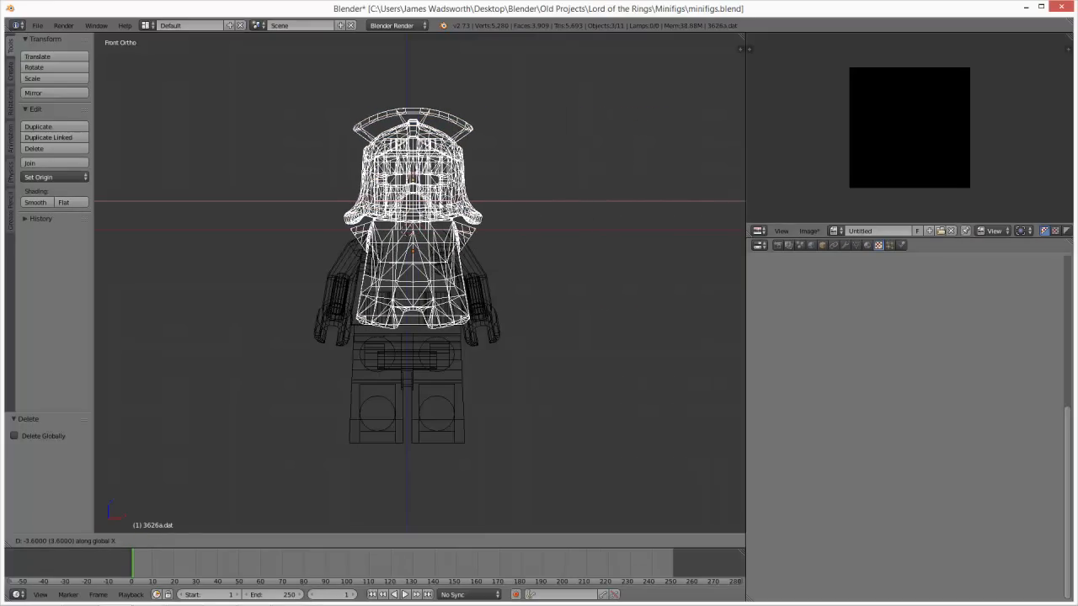
left_click(432, 183)
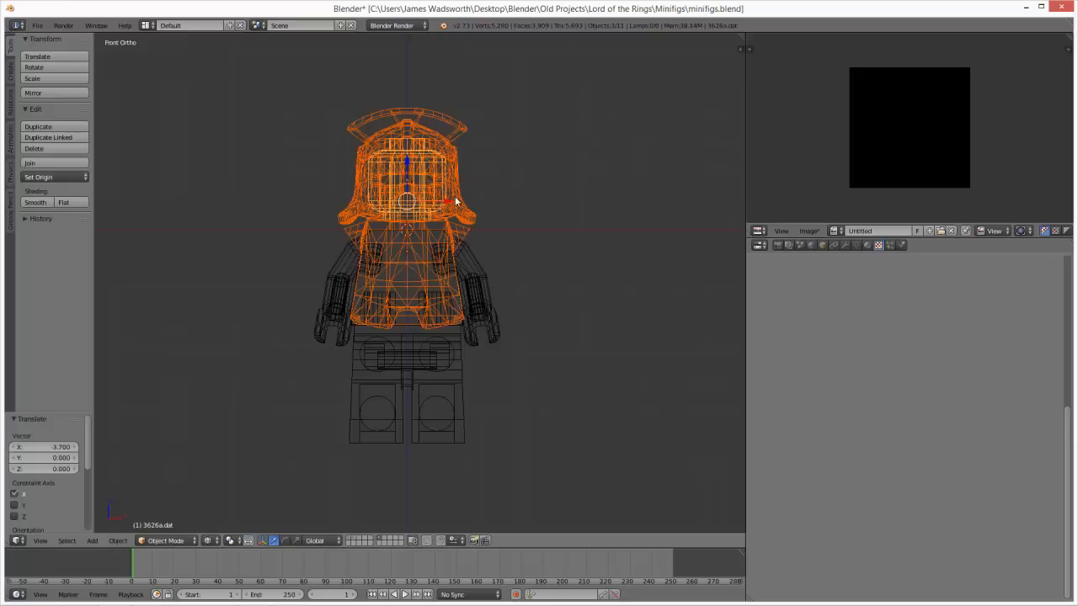
key("z")
Step: Assign the WhiteC material to the helmet, then make it a single-user copy named Gray
right_click(501, 183)
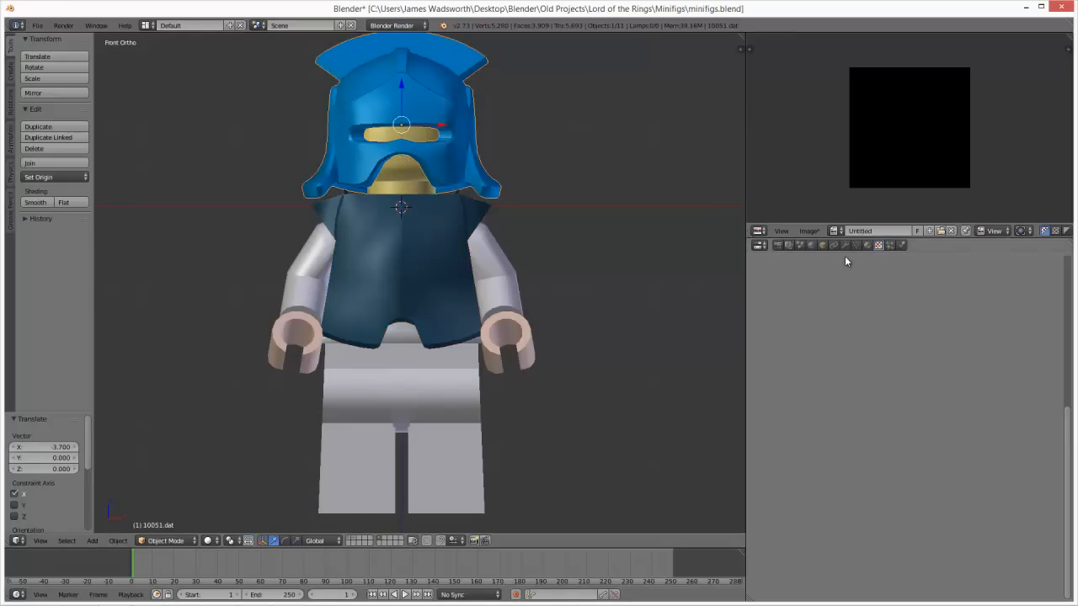
left_click(872, 246)
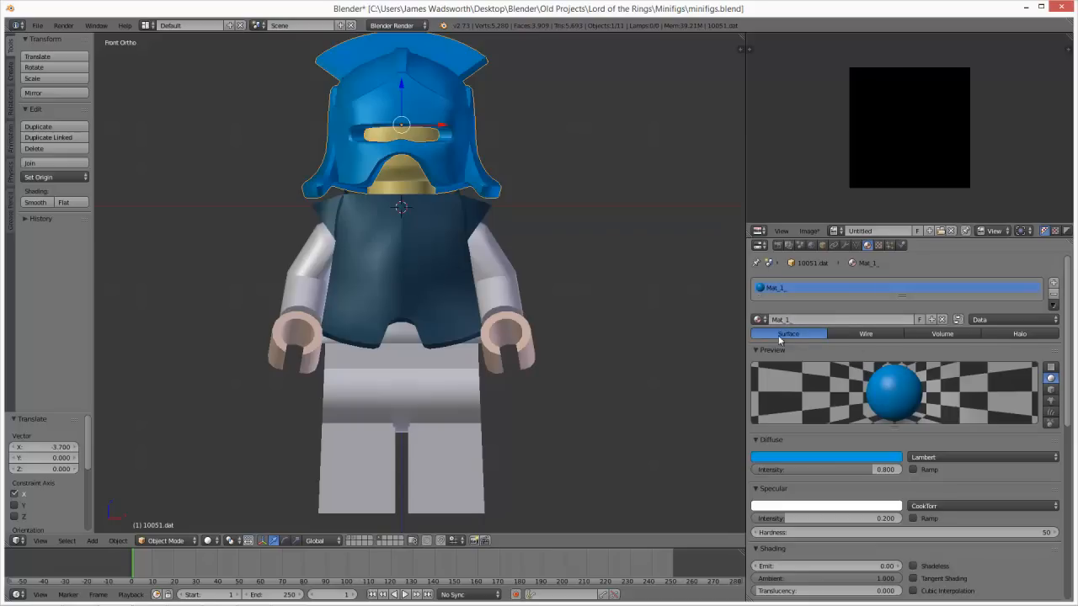
left_click(760, 319)
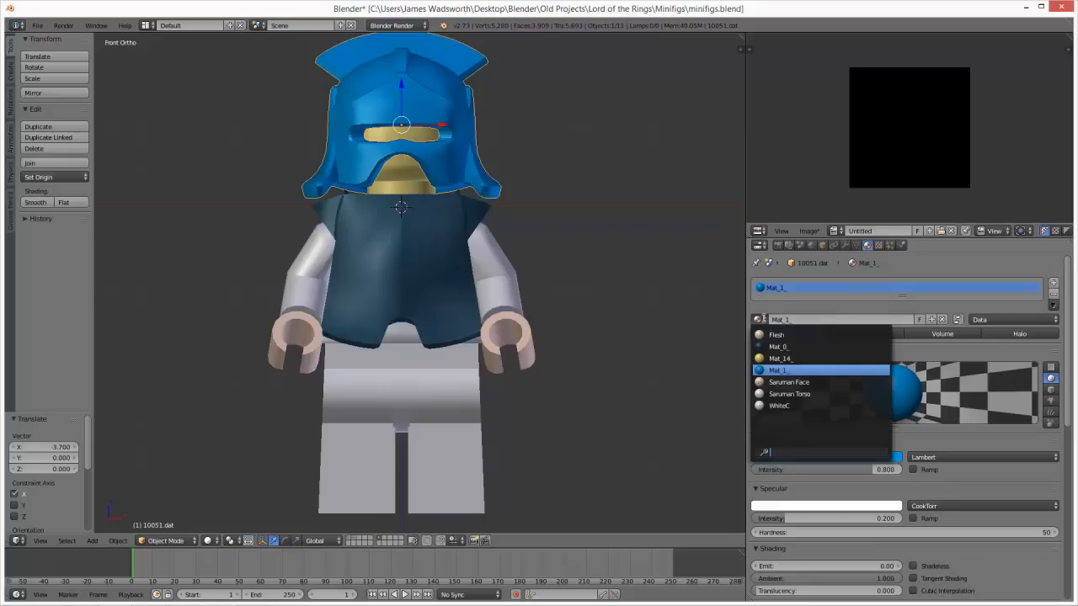
left_click(817, 405)
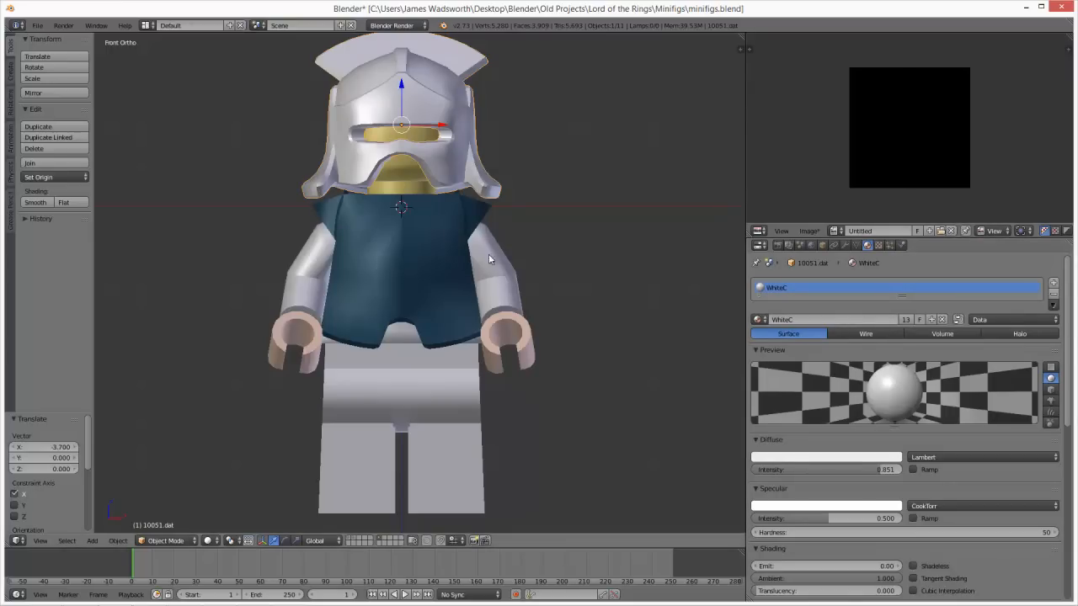
scroll(879, 413, "down", 3)
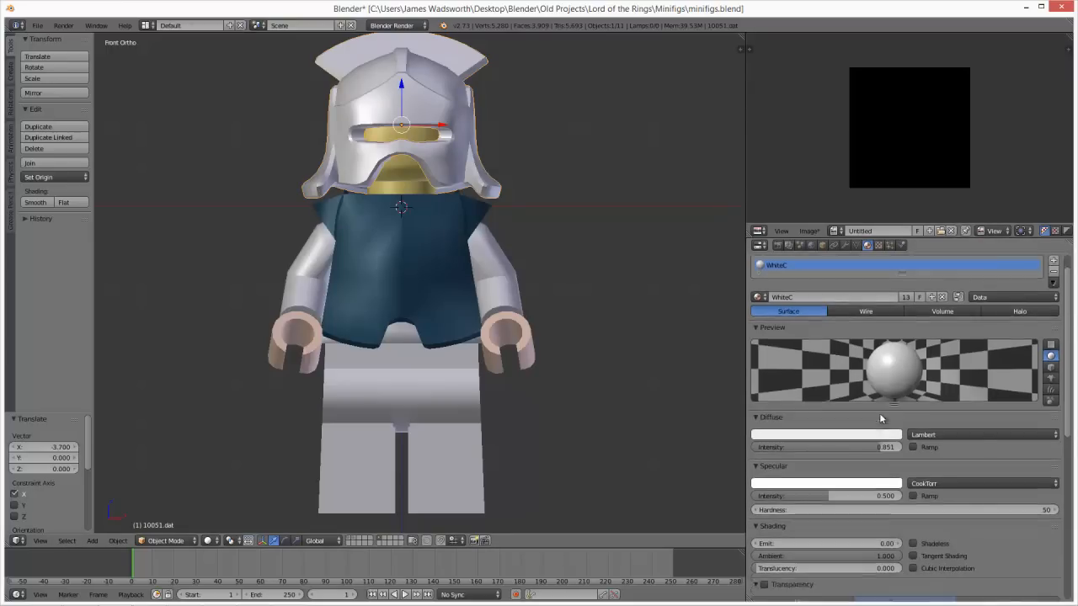
scroll(865, 574, "up", 3)
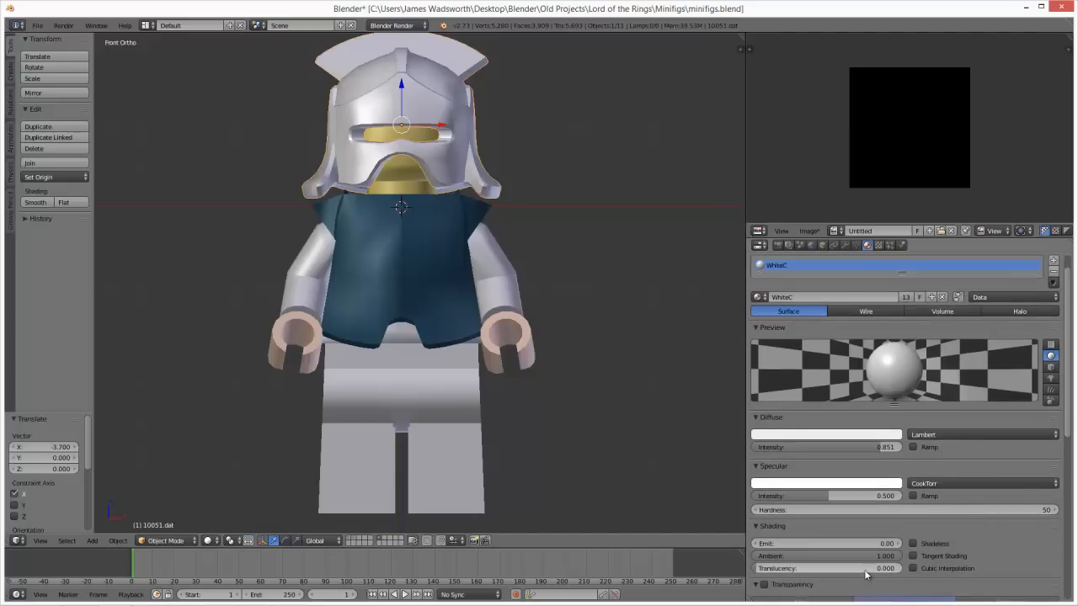
left_click(906, 319)
left_click(842, 319)
type("Gray")
key("Return")
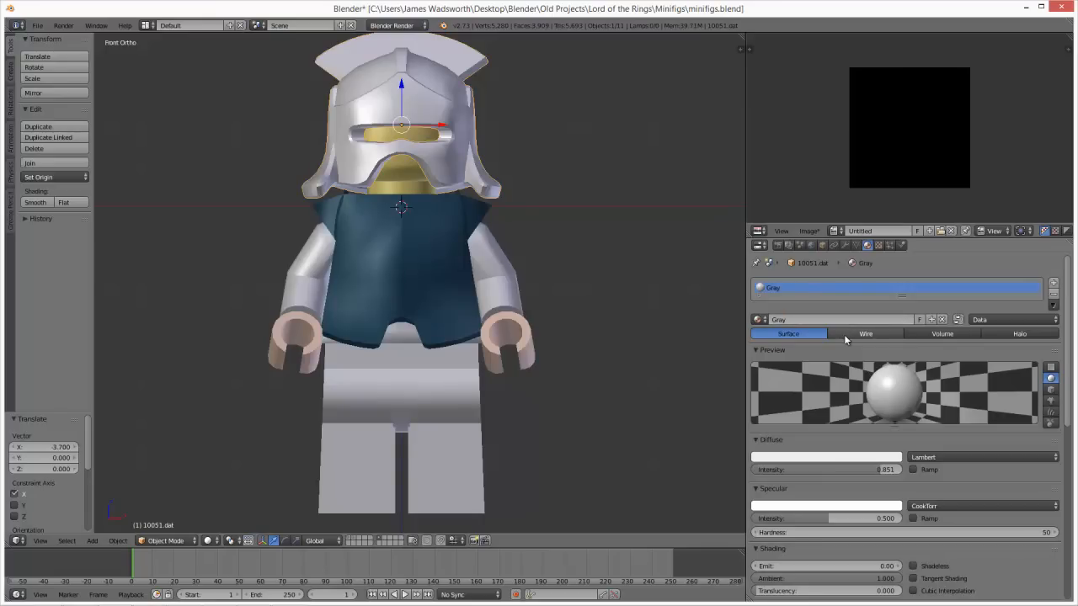
Step: Check the Uruk-hai reference photo, then copy the Dark Bluish Gray code 6C6E68 from the Blender LEGO Colours document in Word
key("alt+Tab")
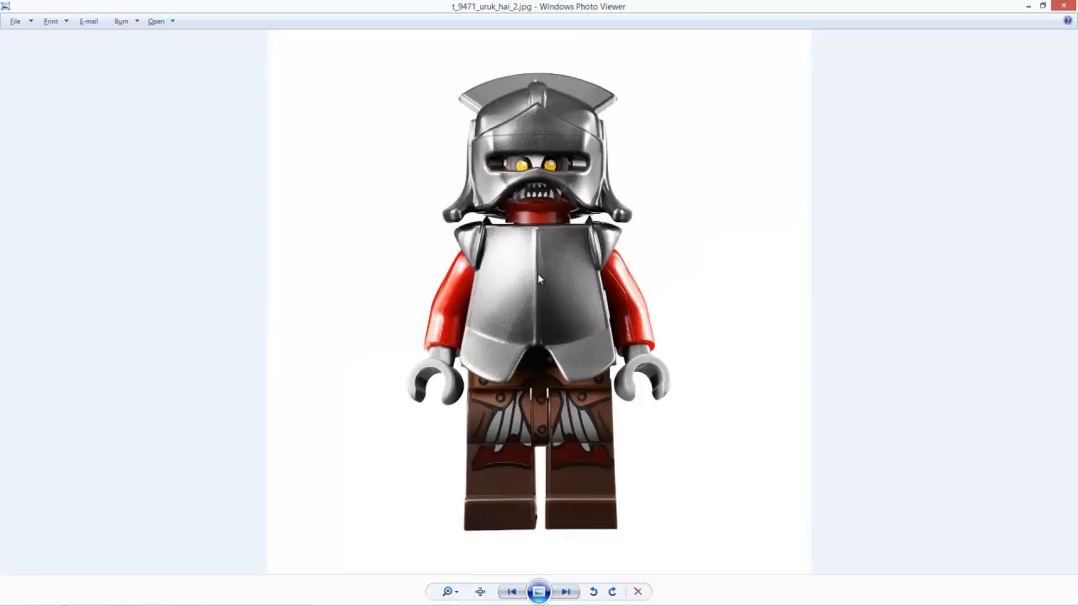
key("alt+Tab")
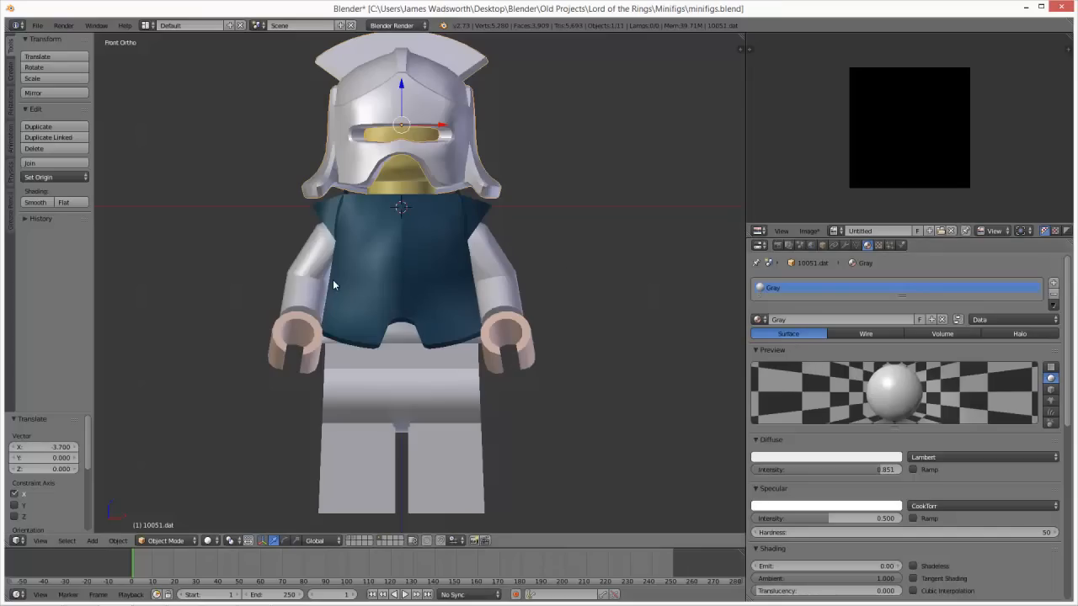
key("super")
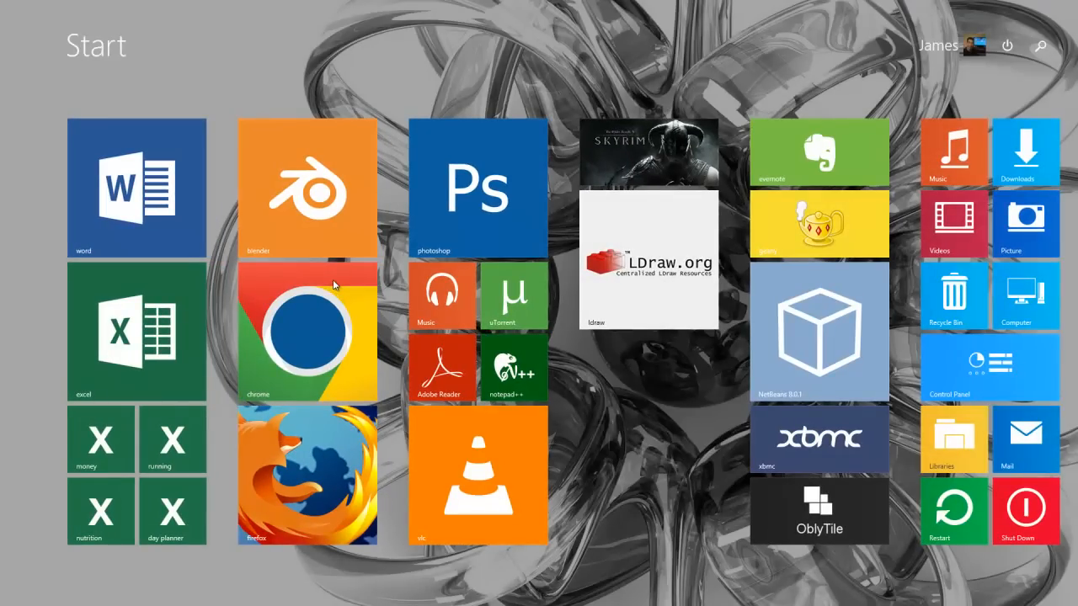
type("lego")
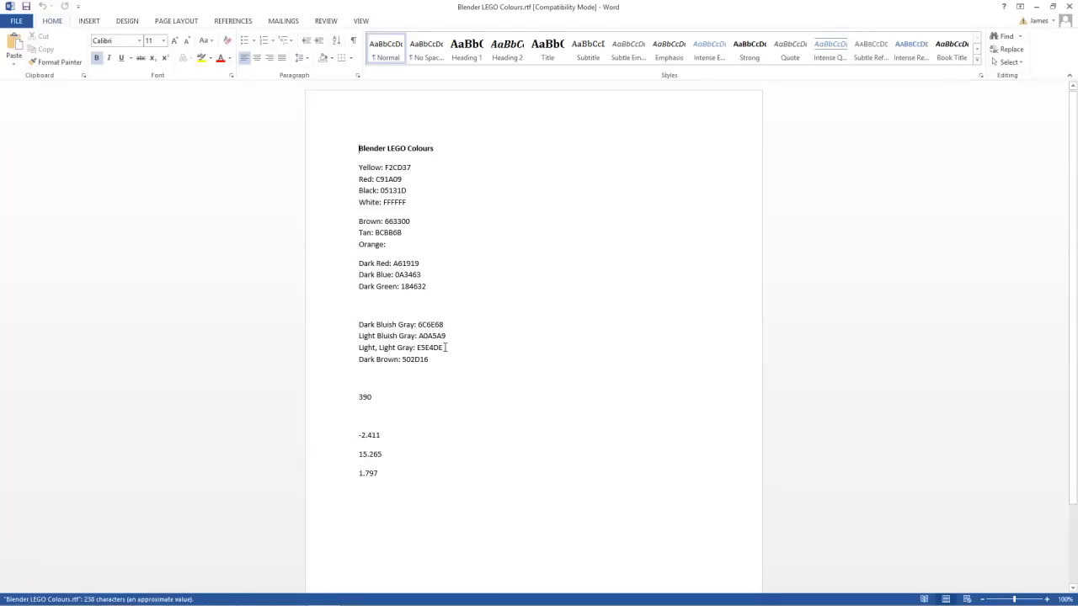
left_click_drag(444, 325, 417, 324)
key("ctrl+c")
key("alt+Tab")
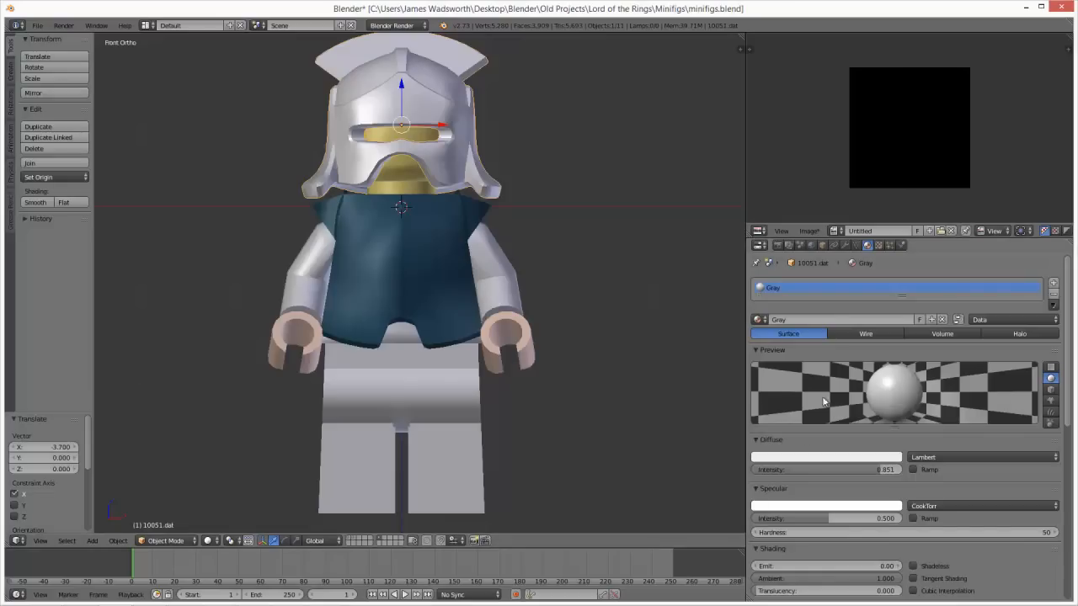
Step: Set the Gray material's diffuse colour to hex 6C6E68
left_click(810, 457)
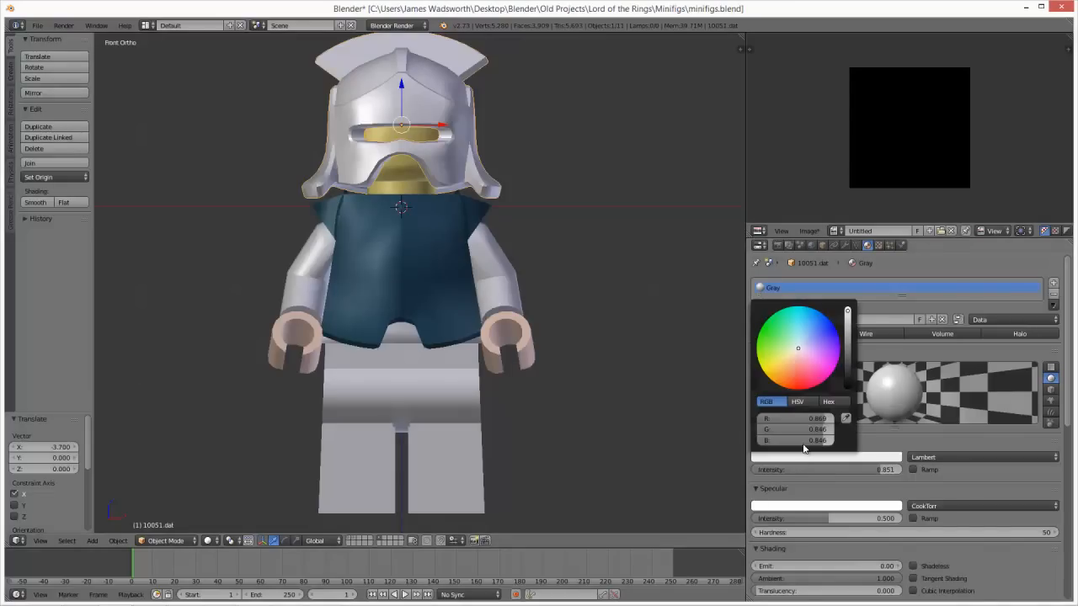
left_click(841, 402)
left_click(824, 419)
key("ctrl+v")
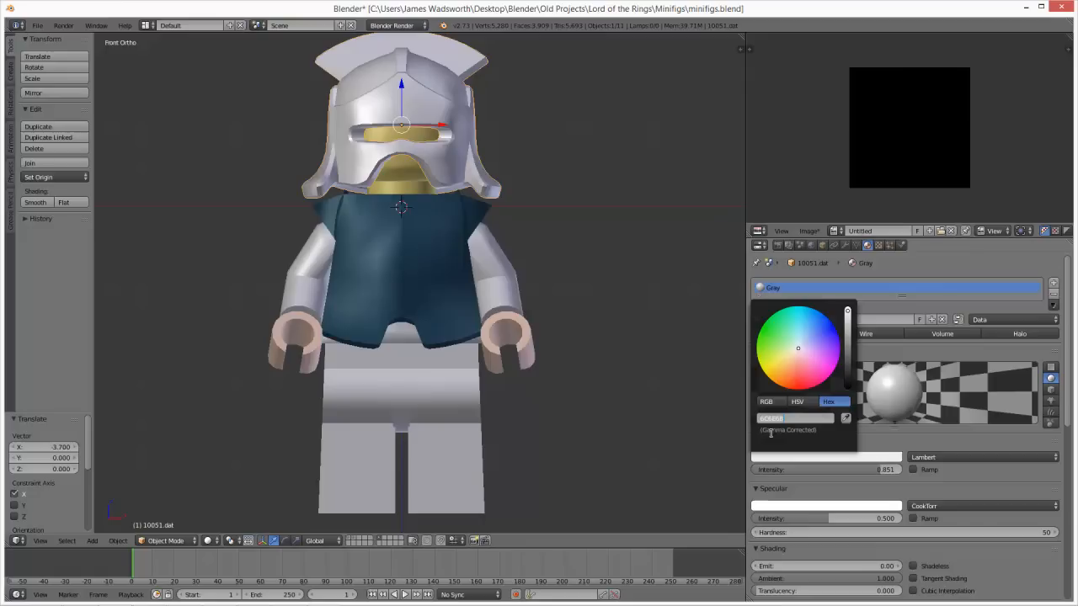
key("Return")
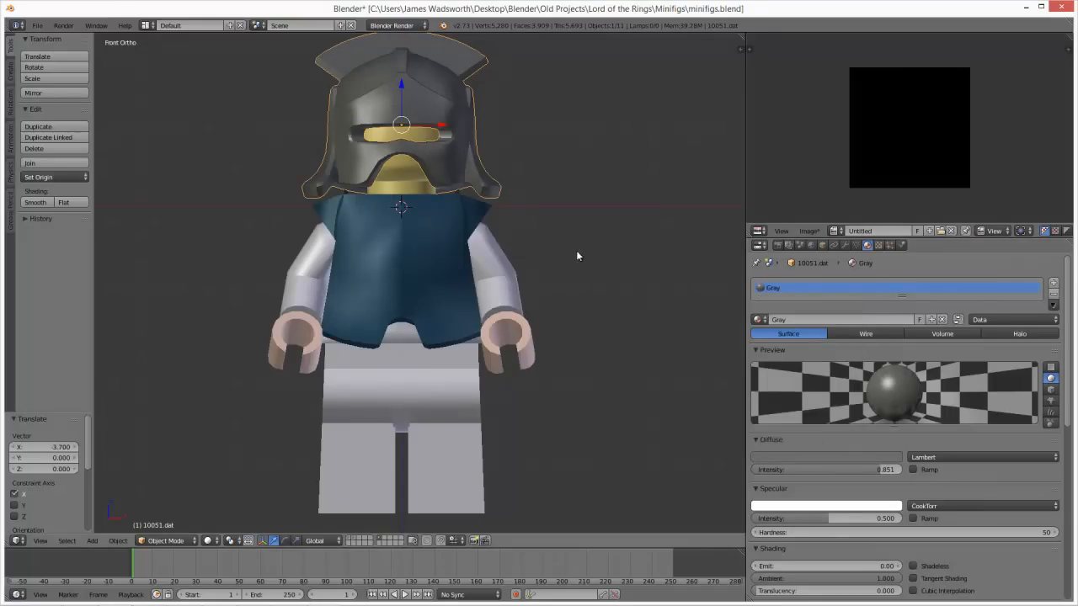
Step: Assign the existing Gray material to the breastplate
right_click(452, 209)
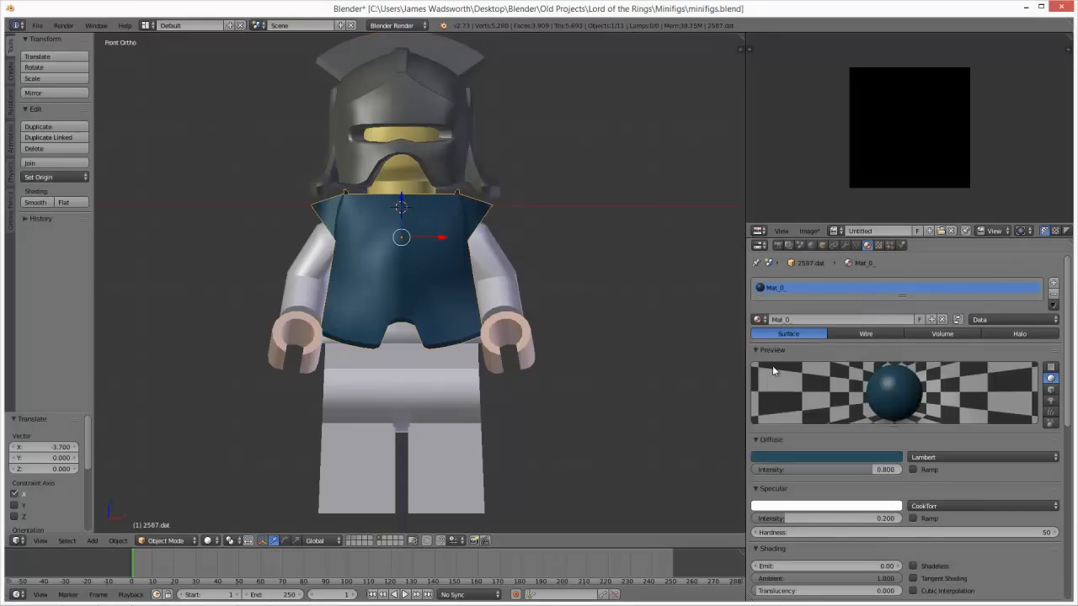
left_click(758, 319)
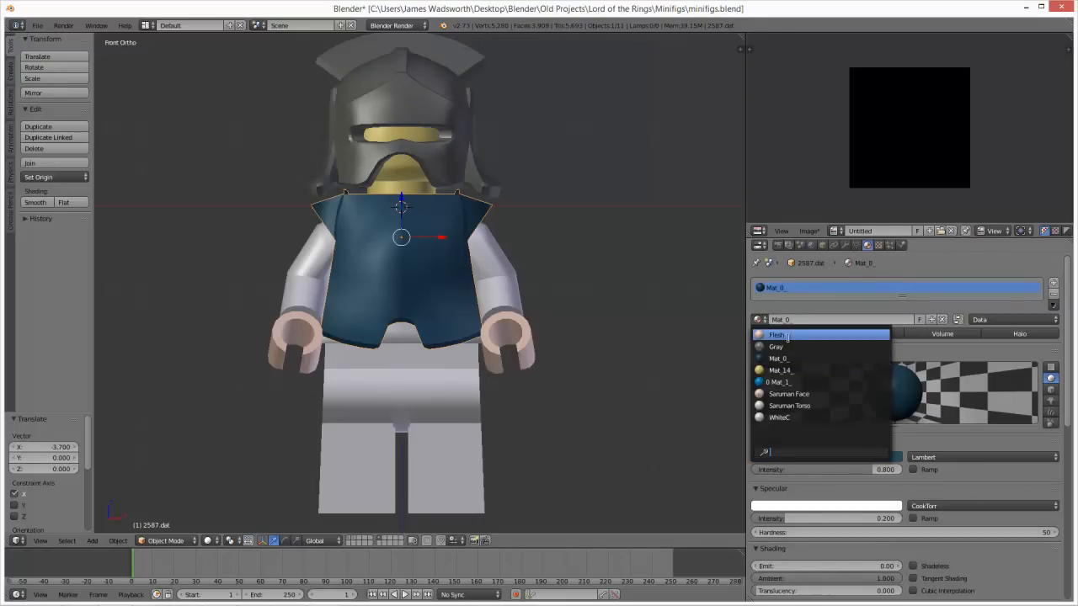
left_click(774, 345)
Step: Check the arm colour in the reference photo and give the minifig's left arm a single-user copy of WhiteC named Red
scroll(595, 239, "down", 2)
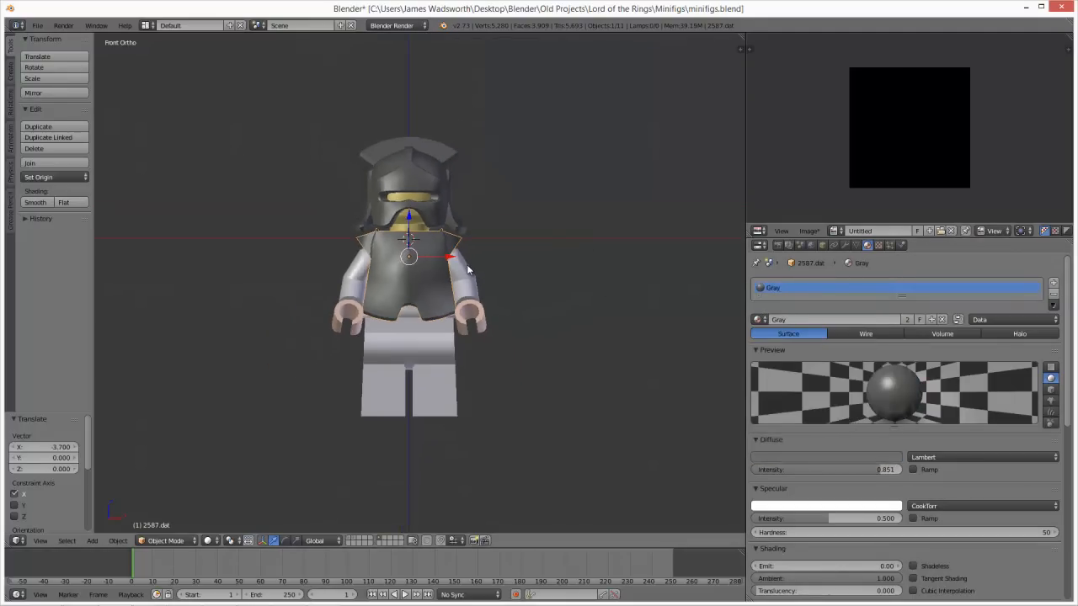
right_click(469, 278)
scroll(469, 286, "up", 2)
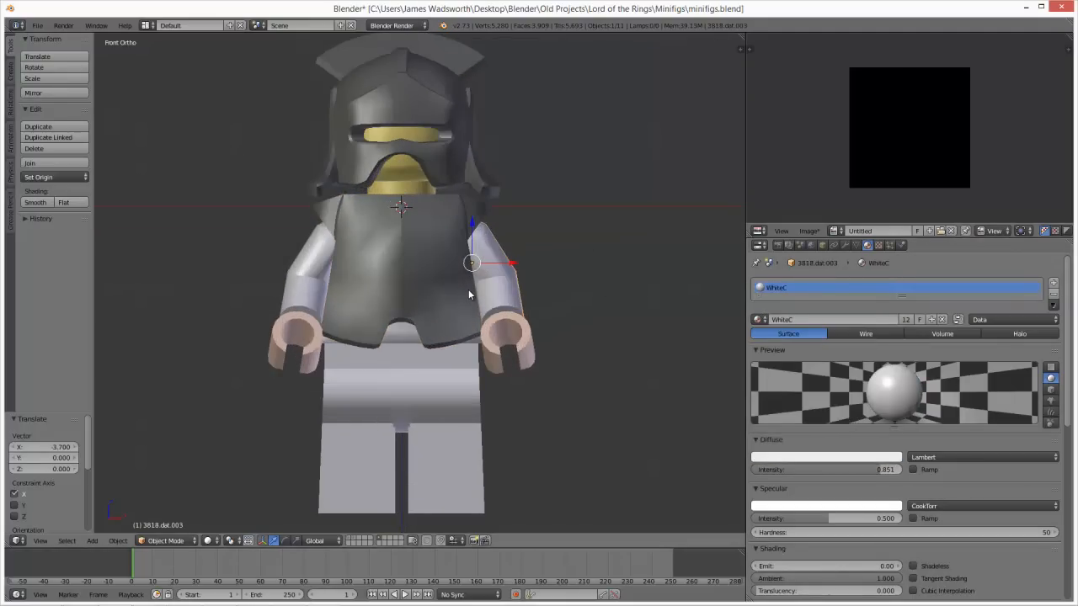
key("alt+Tab")
key("alt+Tab")
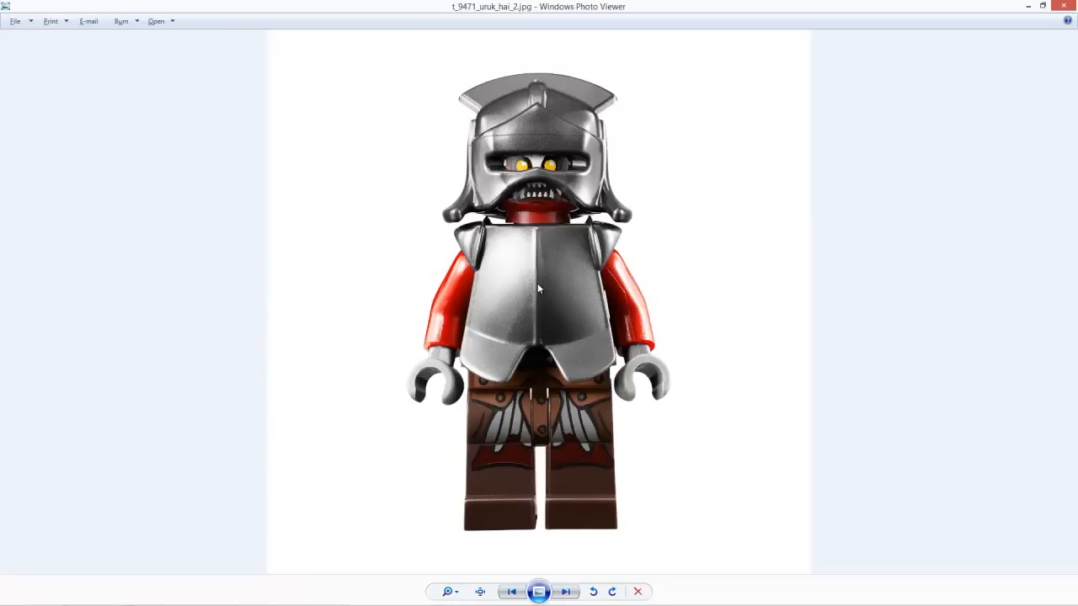
key("alt+Tab")
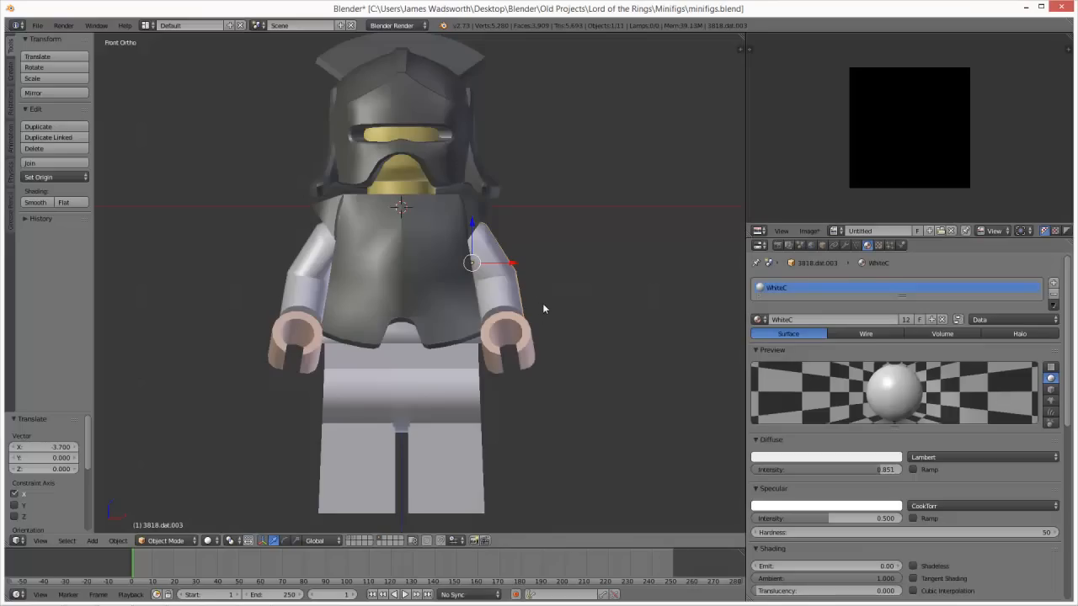
left_click(906, 319)
double_click(884, 319)
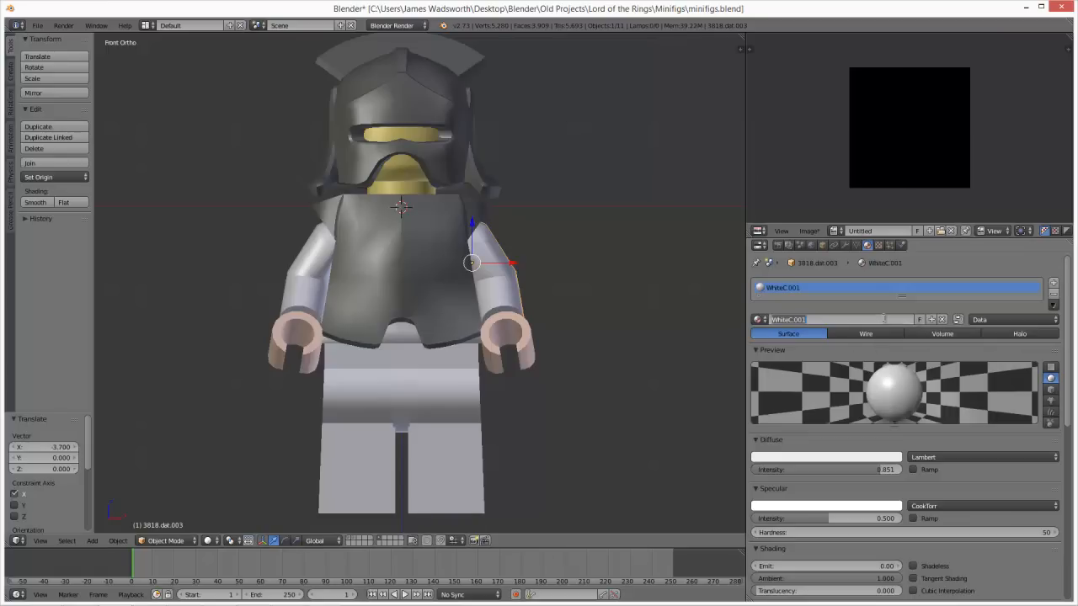
type("Red")
key("Return")
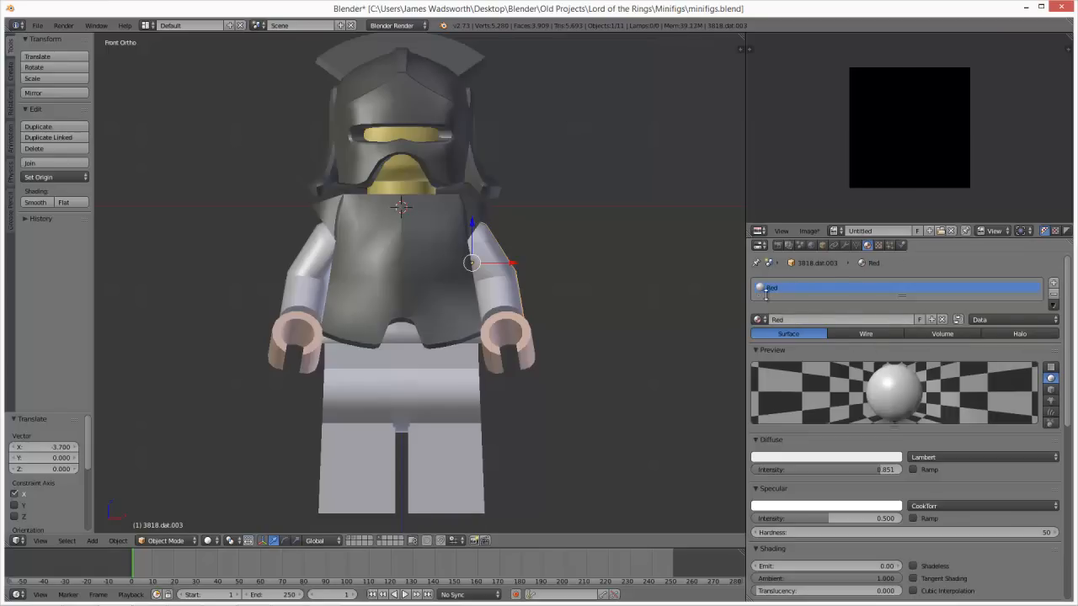
Step: Copy the Red code C91A09 from the Blender LEGO Colours document in Word and return to Blender
key("alt+Tab")
key("alt+Tab")
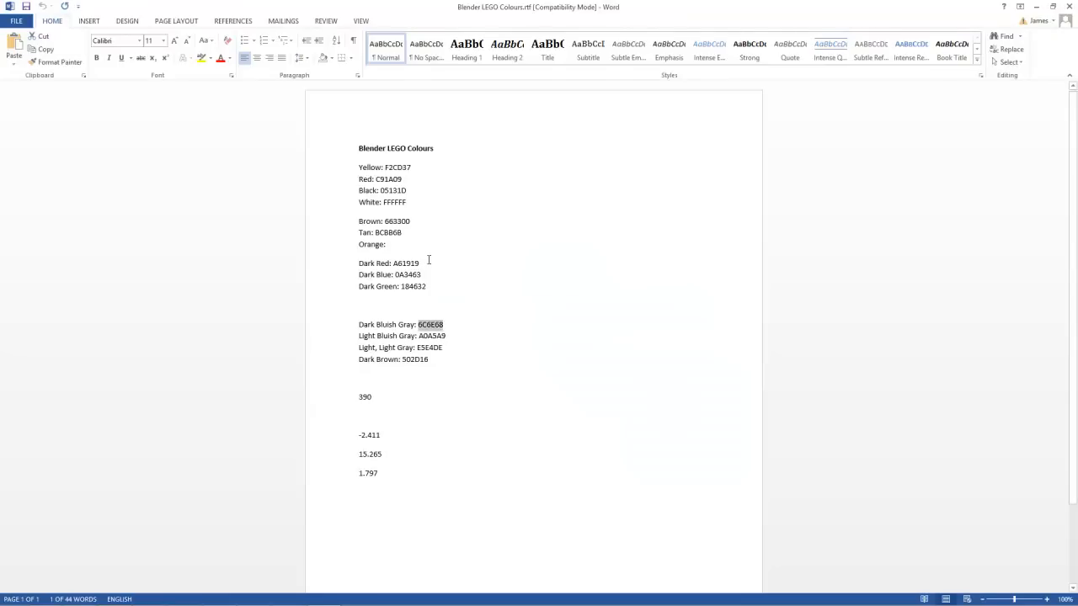
left_click_drag(403, 179, 426, 181)
key("ctrl+c")
left_click(376, 180)
key("alt+Tab")
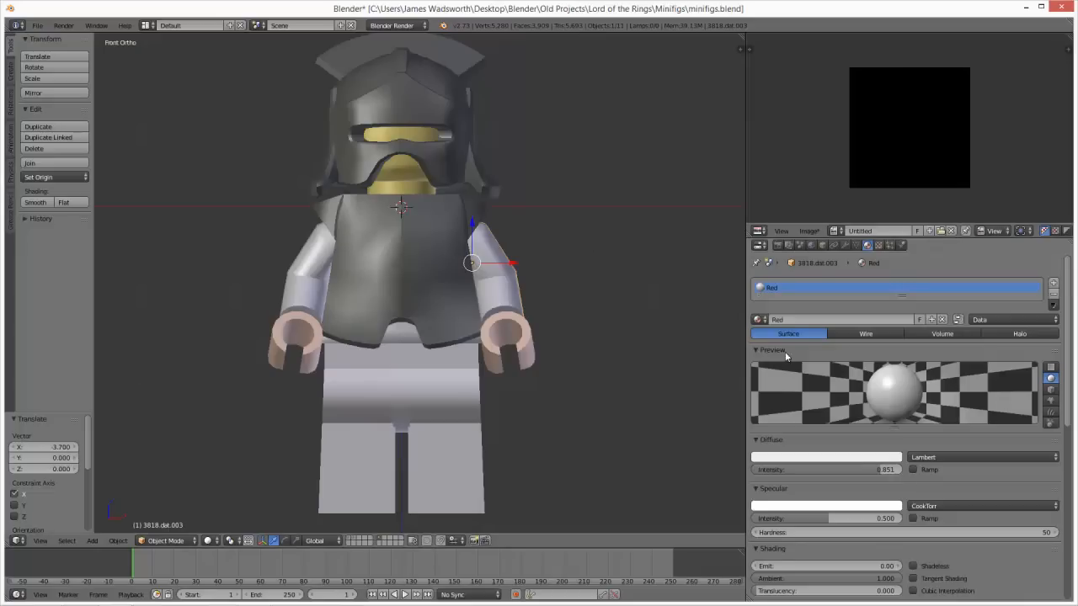
Step: Set the Red material's diffuse colour to hex C91A09
left_click(856, 455)
left_click(826, 418)
key("ctrl+v")
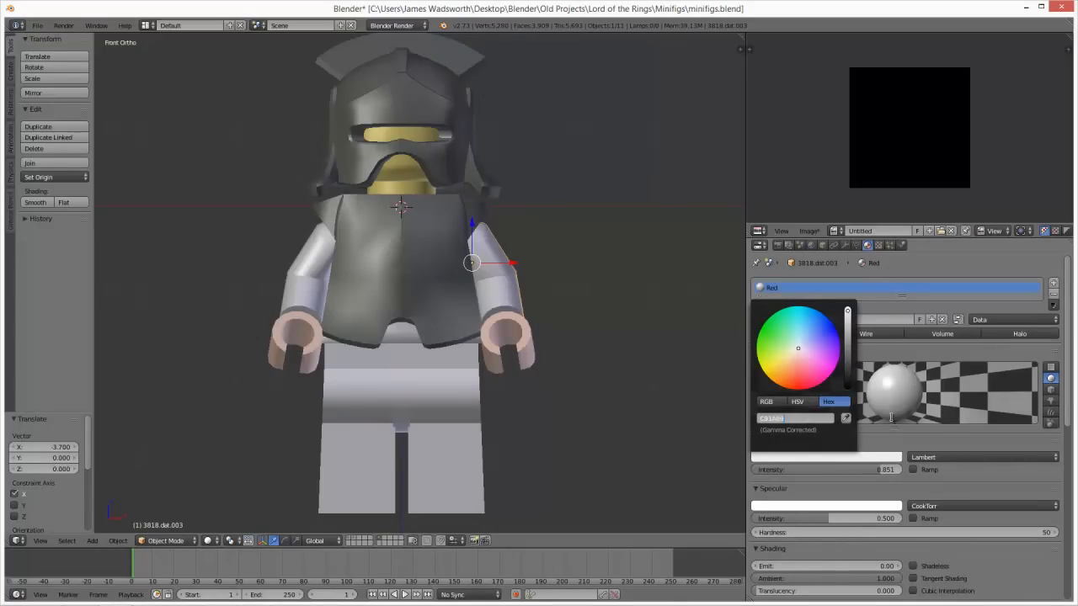
key("Return")
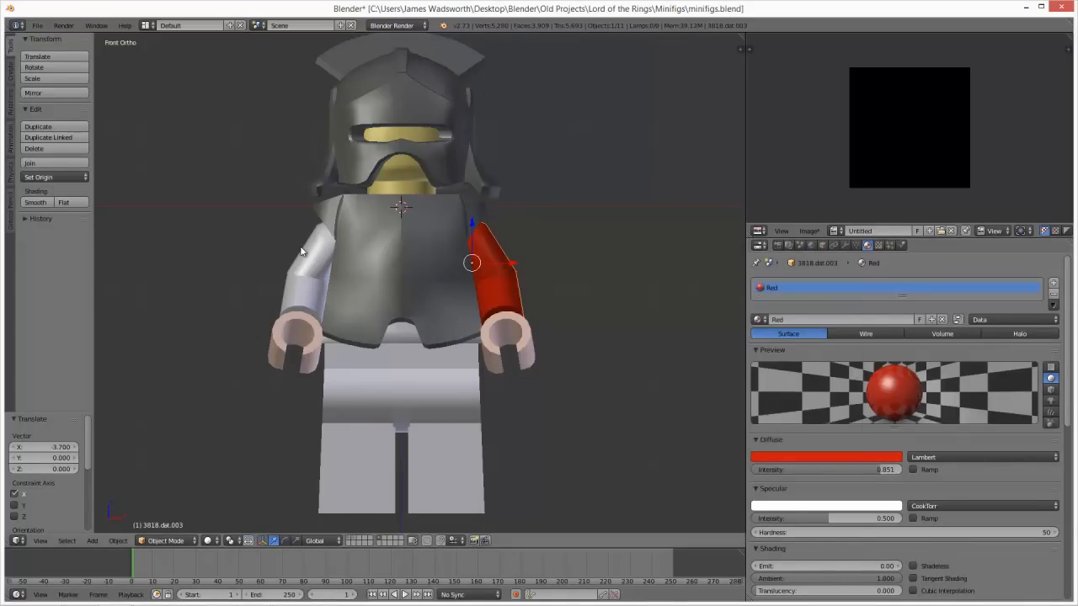
Step: Assign the existing Red material to the minifig's right arm
right_click(301, 251)
left_click(758, 320)
left_click(787, 396)
Step: Check the head and leg colours in the reference photo and give the minifig's left leg a single-user copy of WhiteC named Brown
key("alt+Tab")
key("alt+Tab")
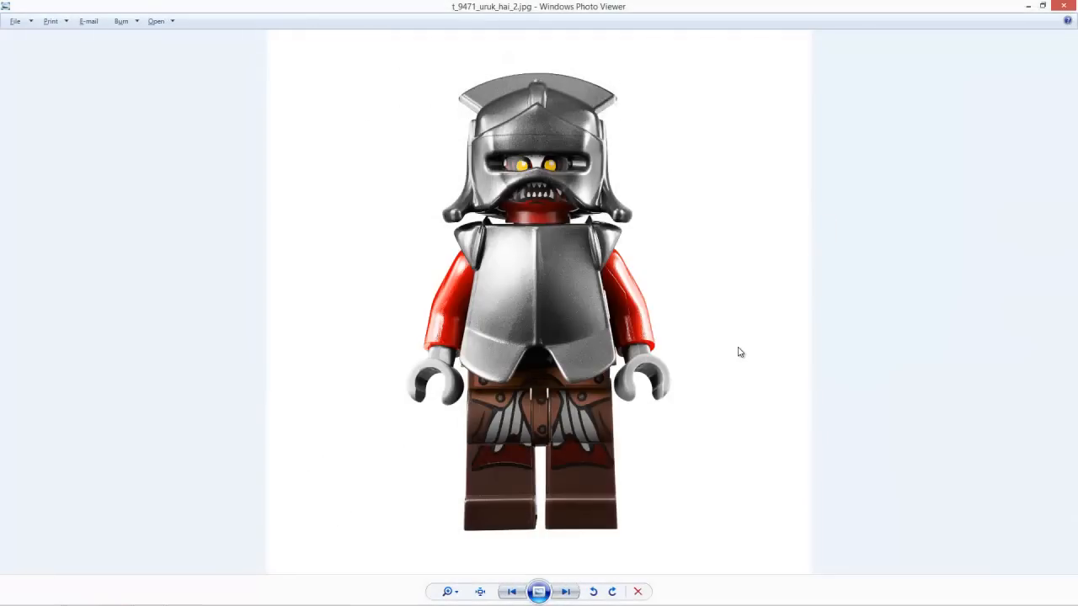
key("alt+Tab")
right_click(400, 192)
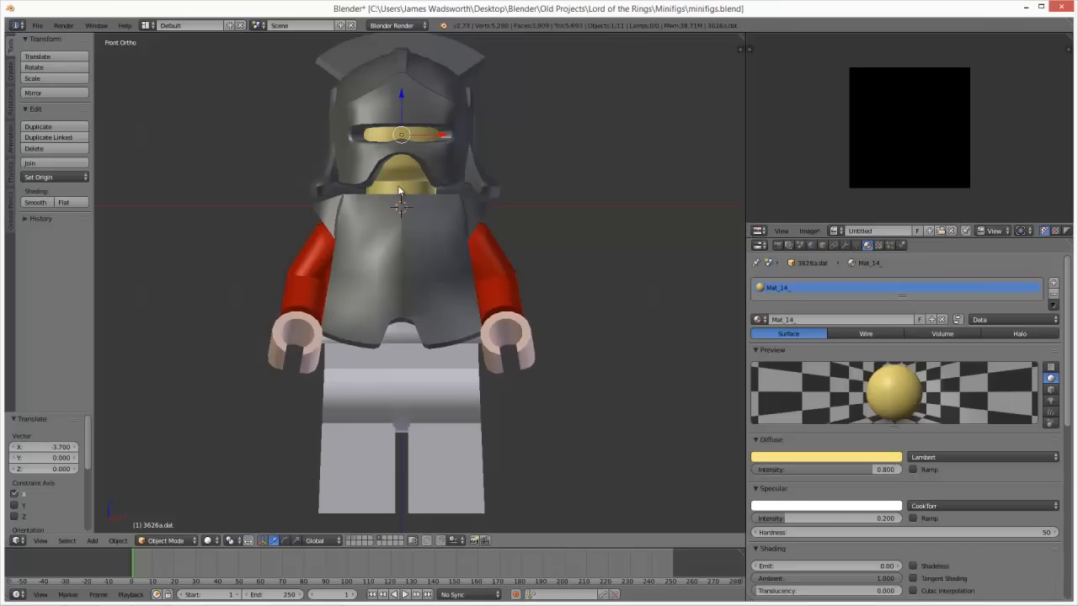
key("alt+Tab")
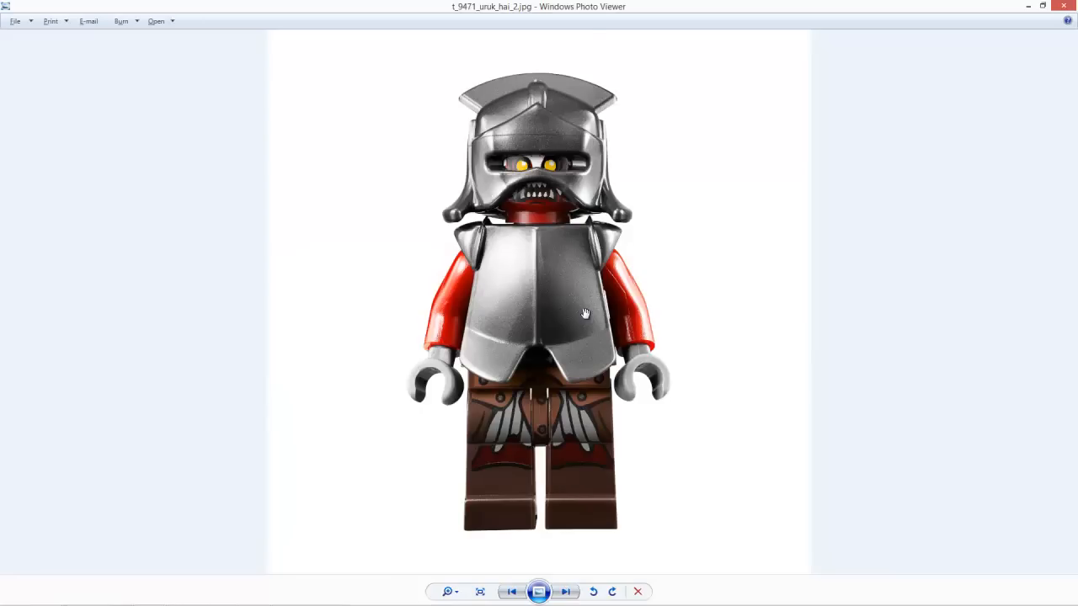
key("alt+Tab")
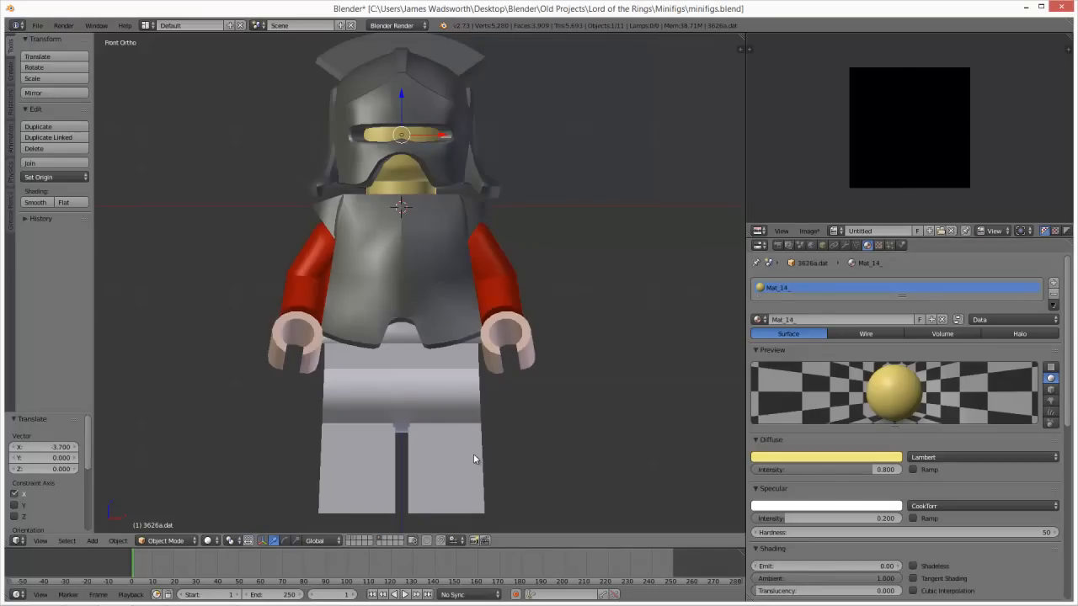
right_click(474, 455)
left_click(912, 323)
left_click(824, 320)
type("Bla")
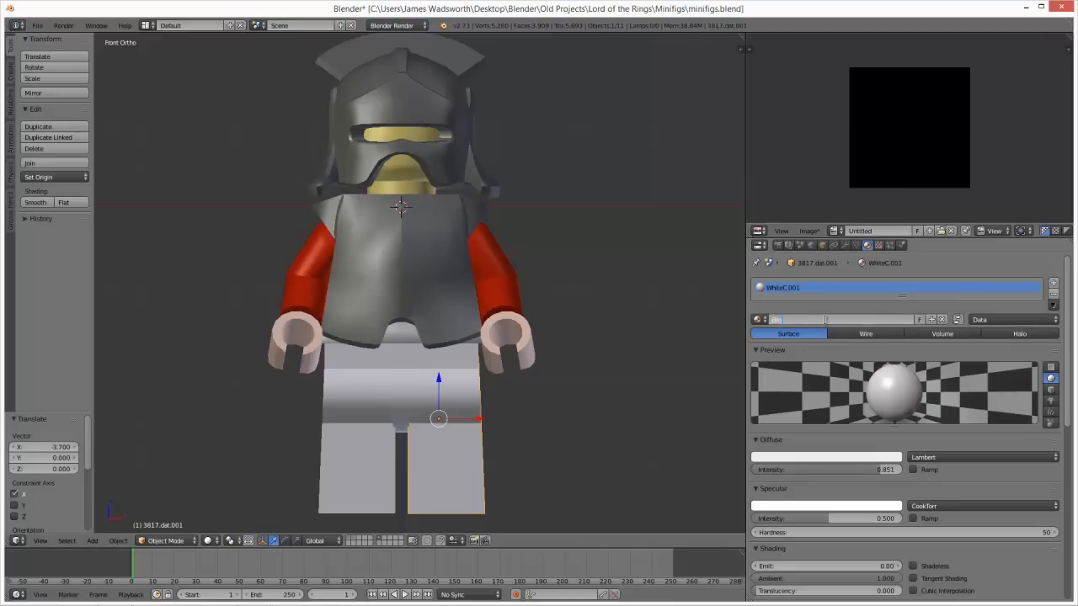
key("Return")
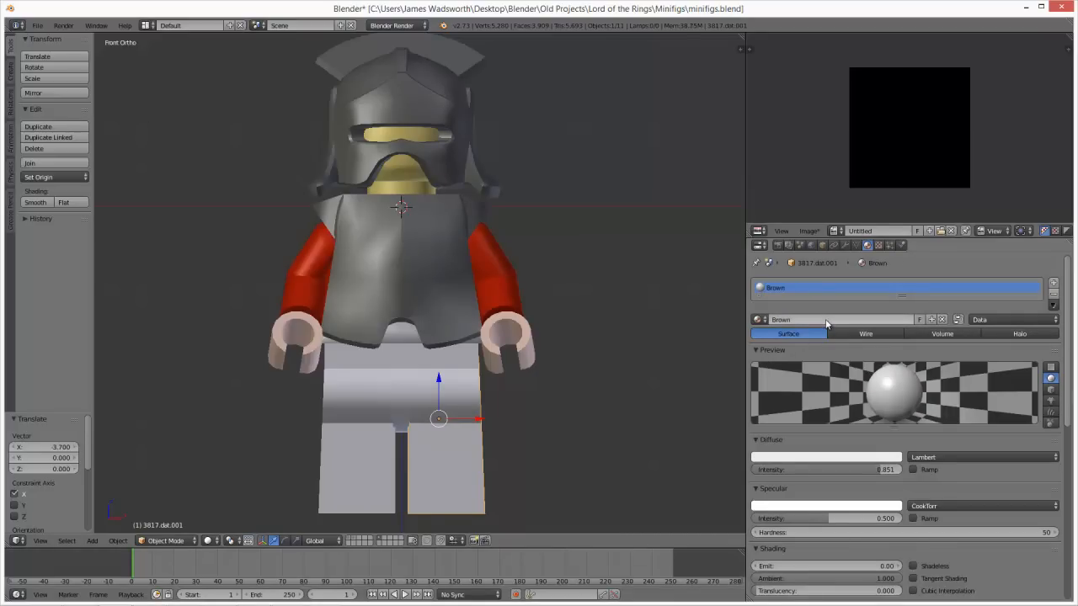
Step: Copy the Brown code 663300 from the Blender LEGO Colours document in Word and return to Blender
key("alt+Tab")
key("Tab")
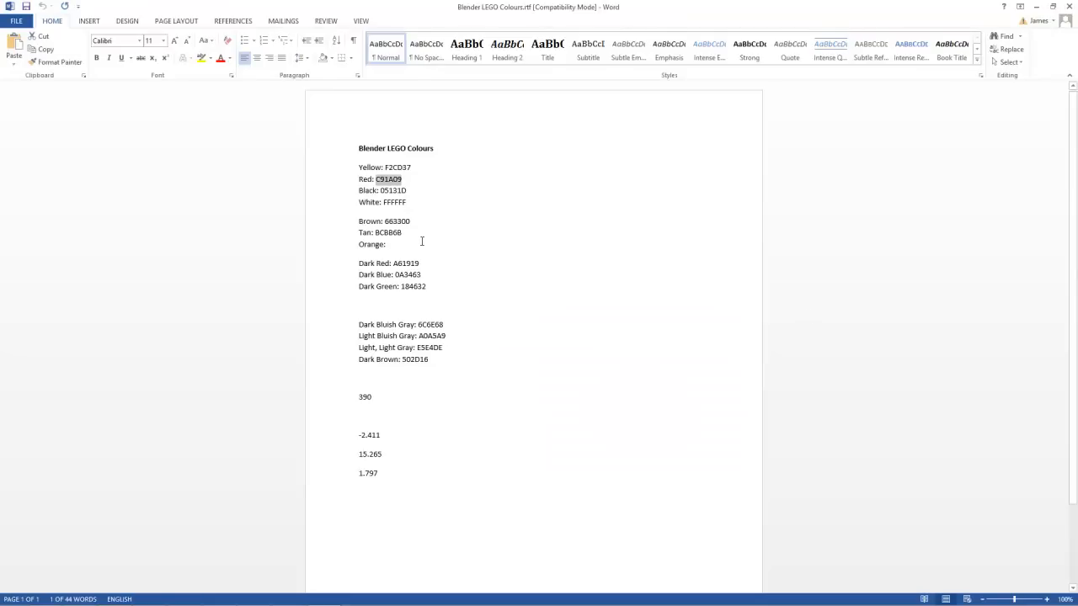
left_click_drag(414, 223, 385, 222)
key("ctrl+c")
key("alt+Tab")
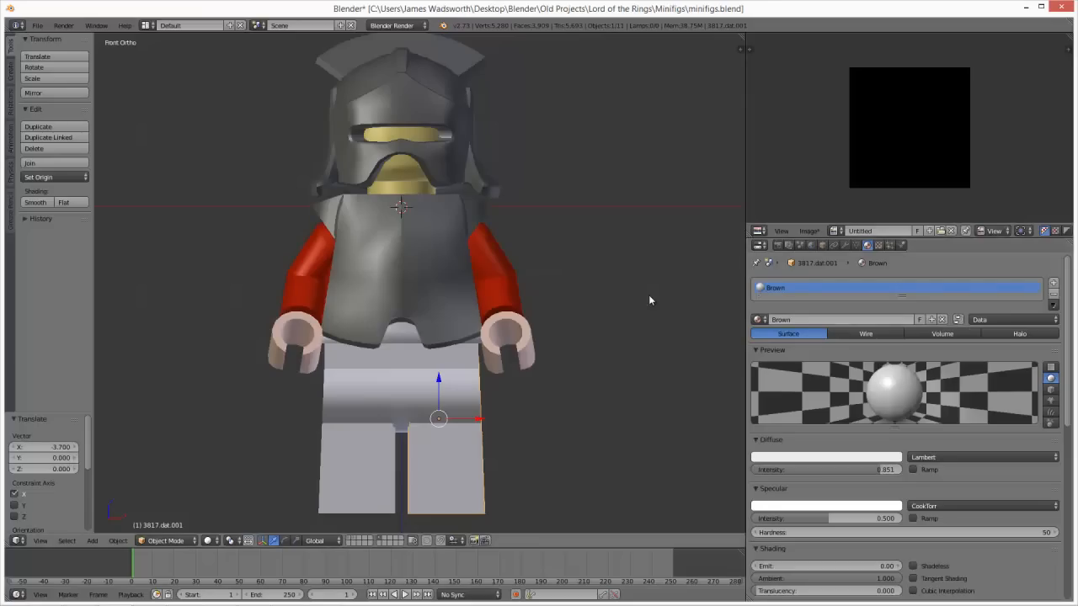
Step: Set the Brown material's diffuse colour to hex 663300
left_click(789, 457)
left_click(817, 417)
key("ctrl+v")
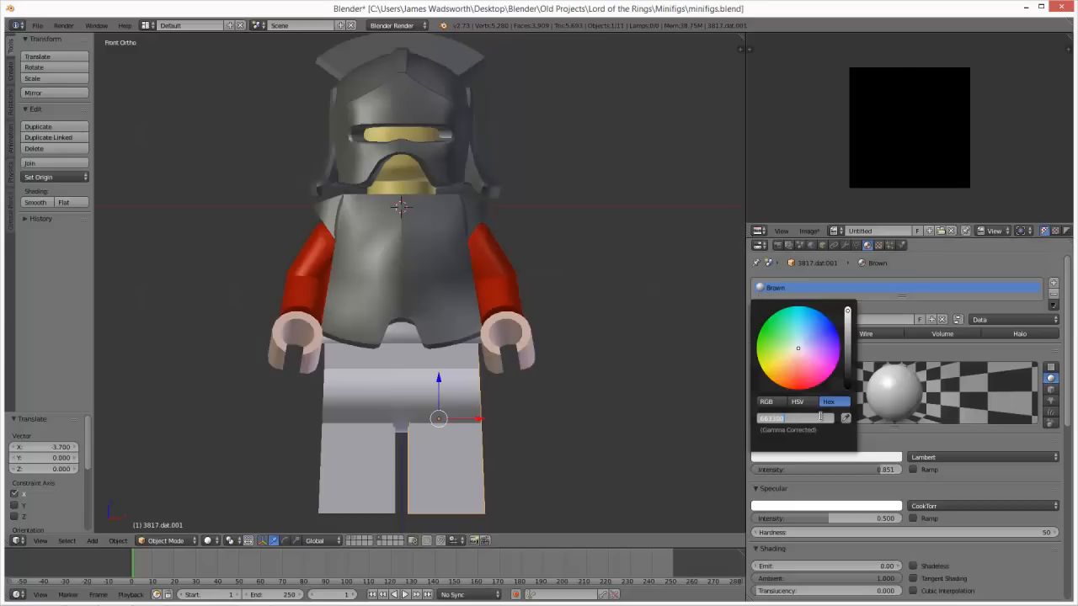
key("Return")
Step: Assign the existing Brown material to the minifig's hips and right leg
right_click(359, 393)
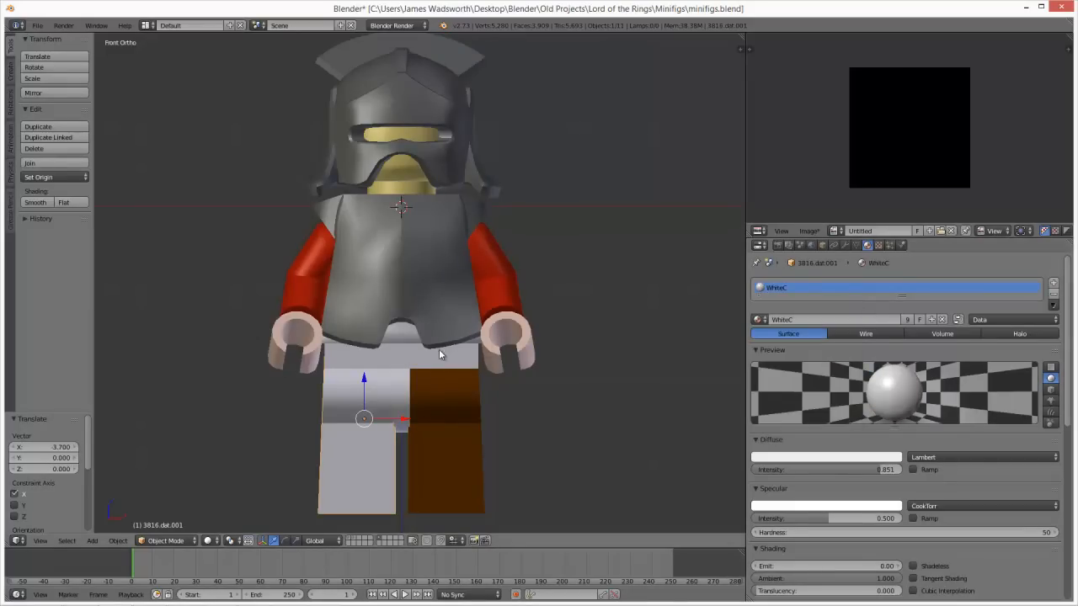
left_click(761, 322)
left_click(773, 333)
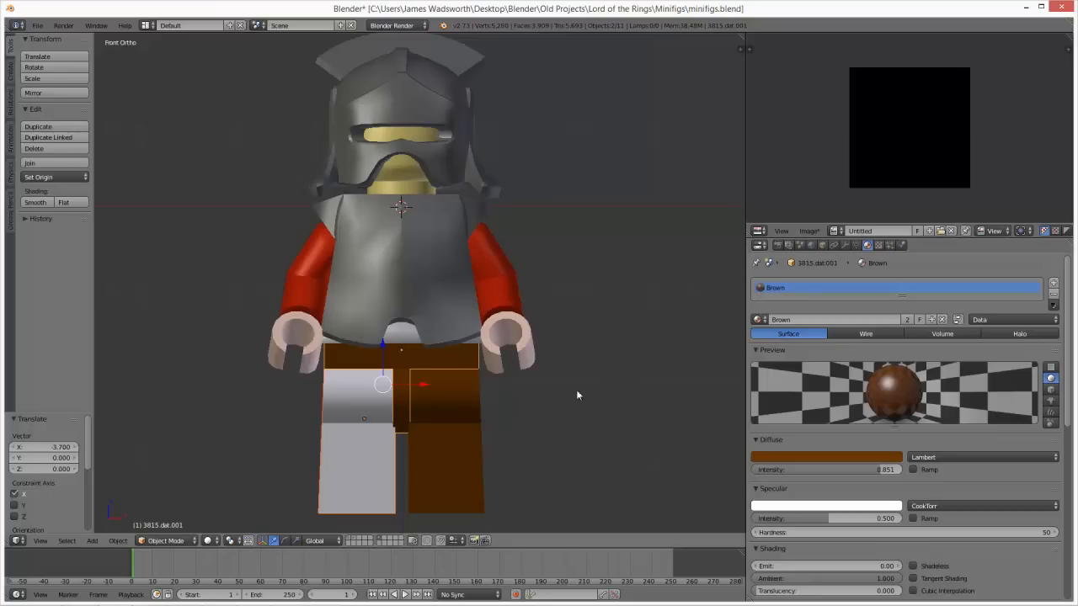
right_click(323, 469)
left_click(759, 322)
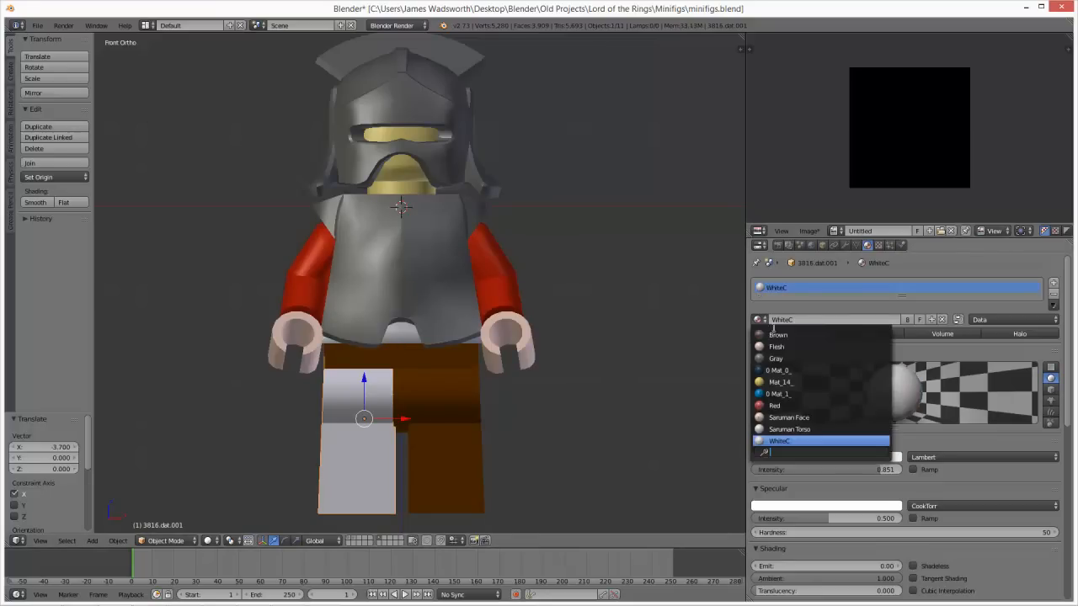
left_click(773, 333)
Step: Check the area below the breastplate in the reference photo and replace the torso's Saruman Torso material with Brown
key("alt+Tab")
key("alt+Tab")
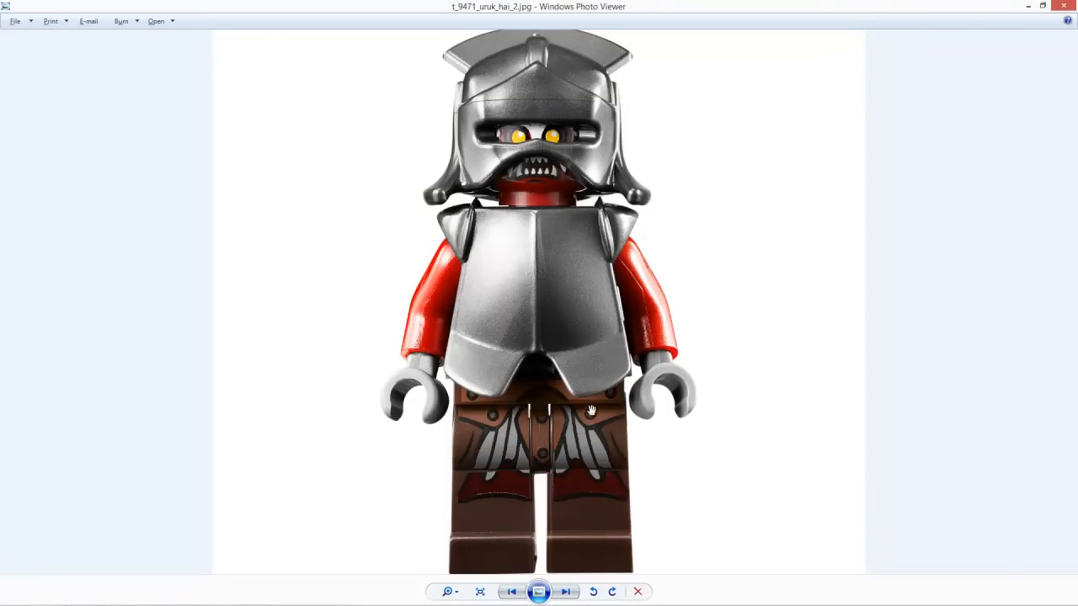
scroll(686, 392, "down", 1)
scroll(678, 393, "up", 3)
key("alt+Tab")
right_click(405, 338)
left_click(759, 320)
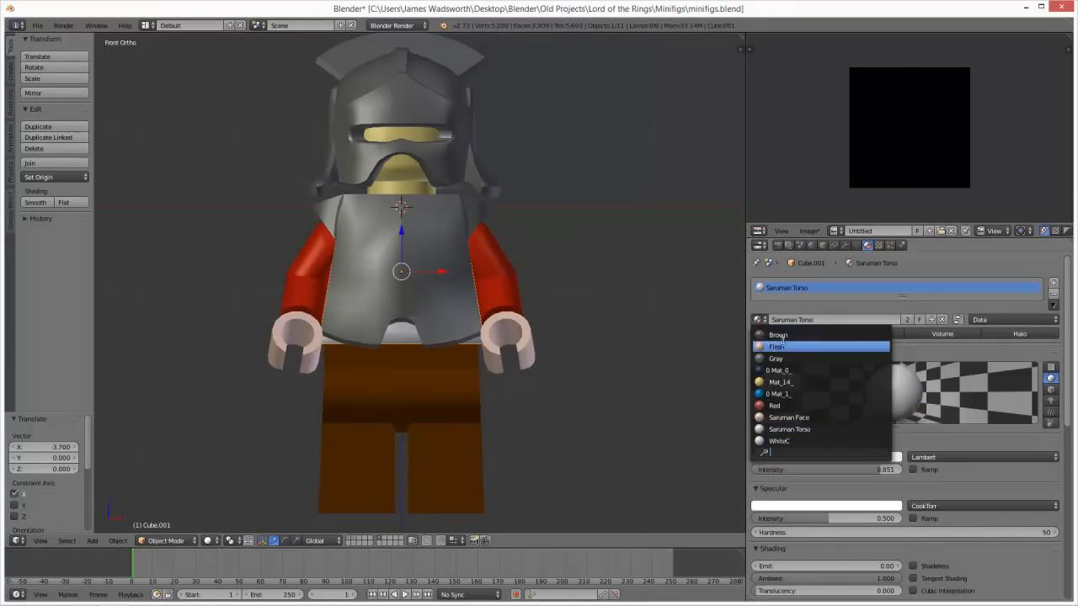
left_click(778, 335)
Step: Check the neck colour in the reference photo, copy the Dark Red code A61919 from the Word colour document and return to Blender
key("alt+Tab")
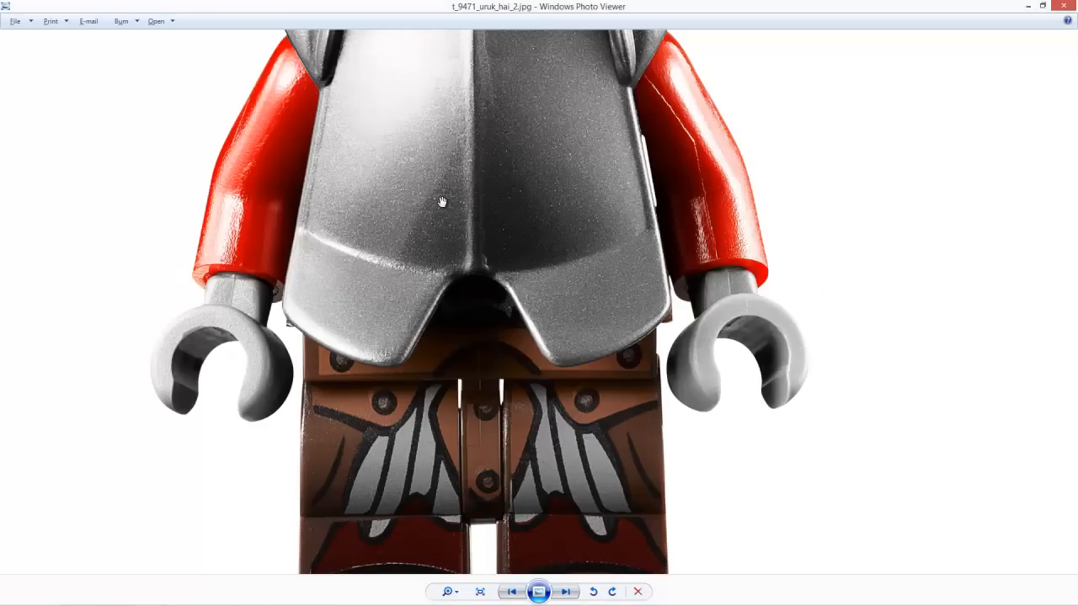
scroll(442, 215, "down", 2)
key("alt+Tab")
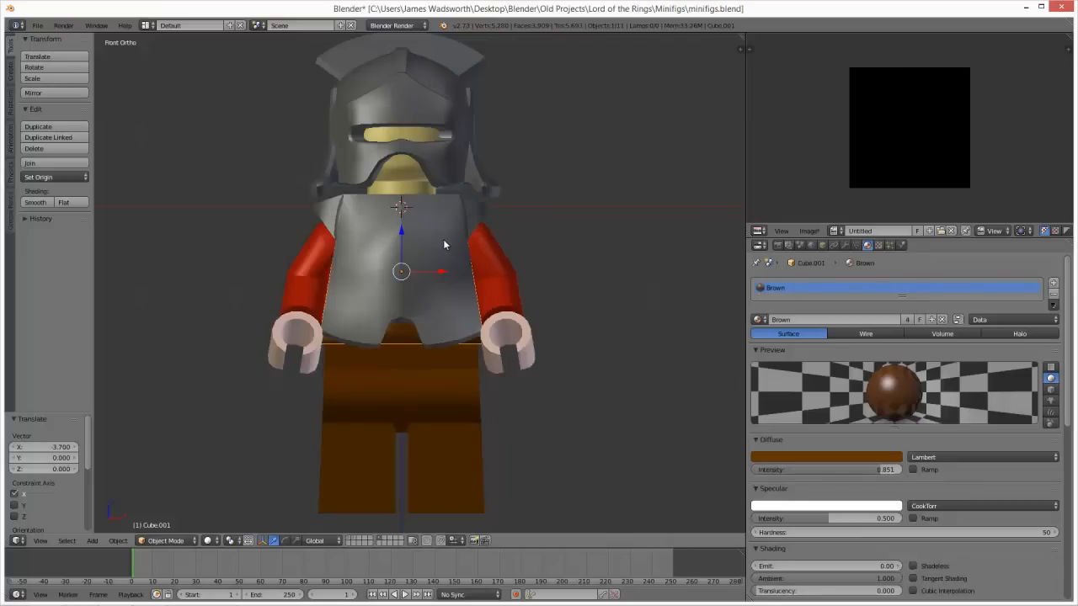
right_click(404, 195)
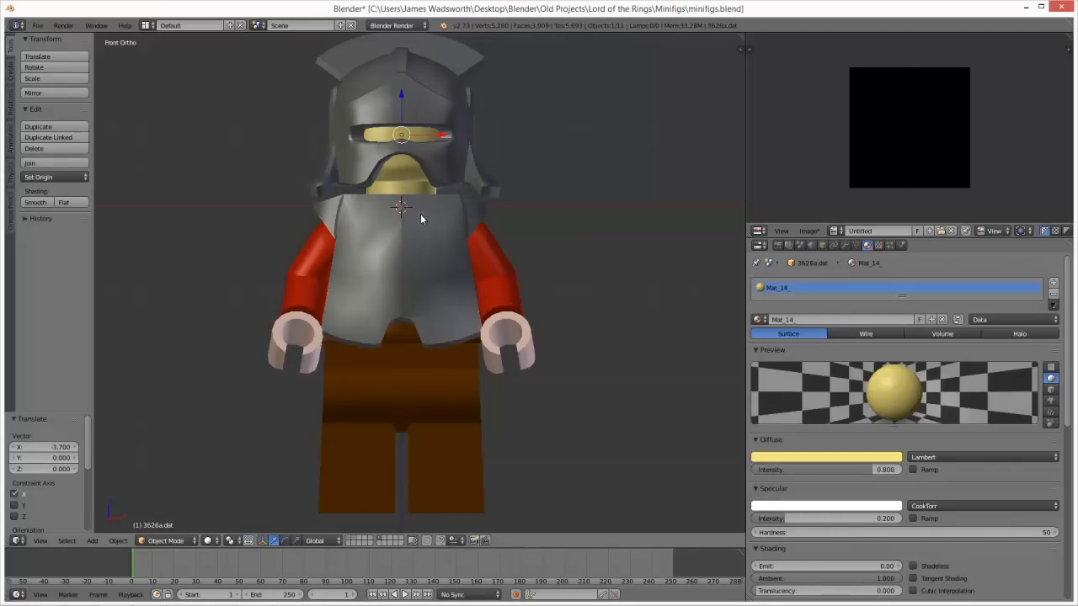
key("alt+Tab")
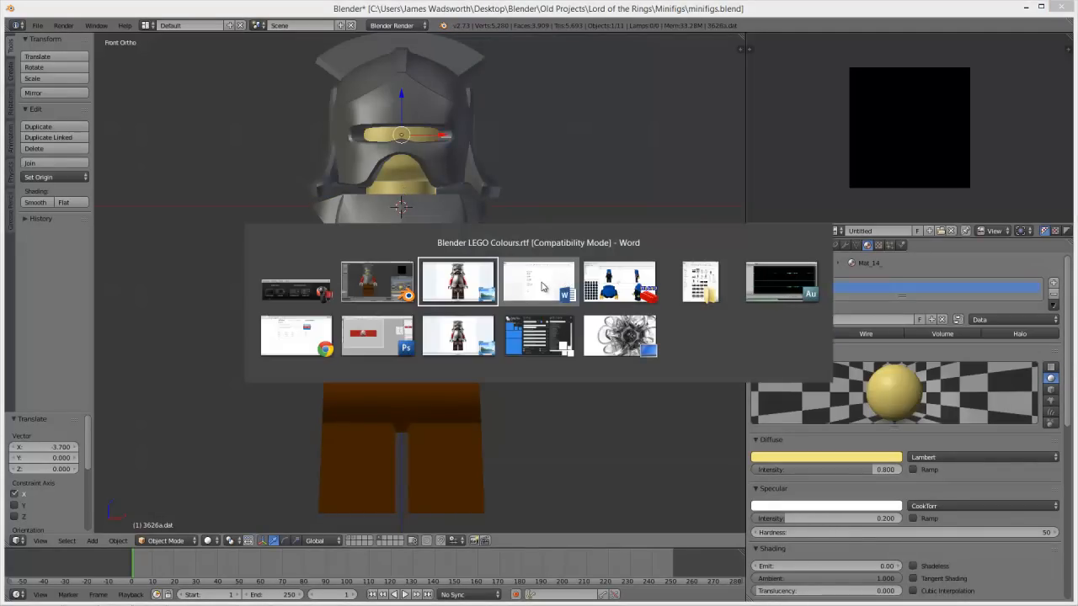
left_click(543, 288)
left_click(443, 284)
double_click(416, 264)
key("alt+Tab")
Step: Rename the head's yellow material as Dark Red
right_click(414, 169)
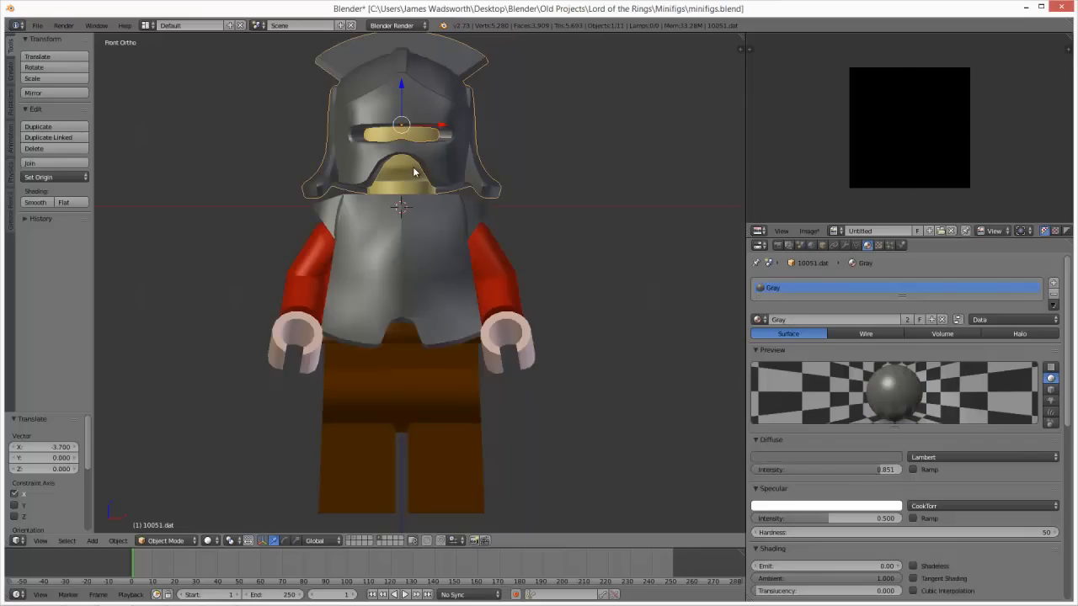
right_click(387, 181)
key("z")
key("z")
double_click(783, 320)
type("Dark Red")
key("Return")
Step: Rename the head's yellow material as tt to free up the Dark Red name
left_click(758, 319)
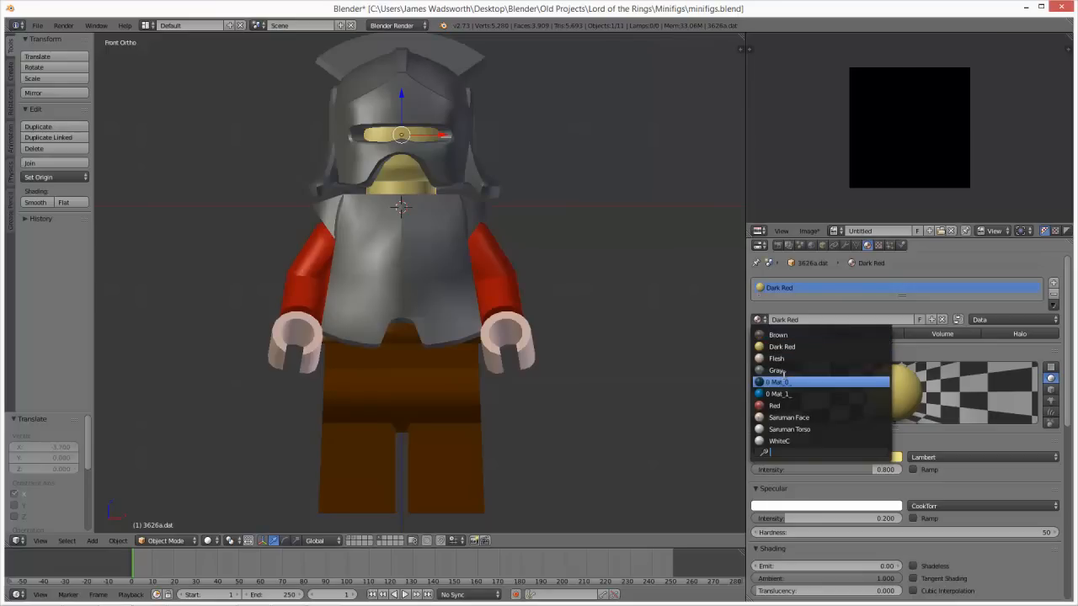
left_click(844, 318)
type("tt")
key("Return")
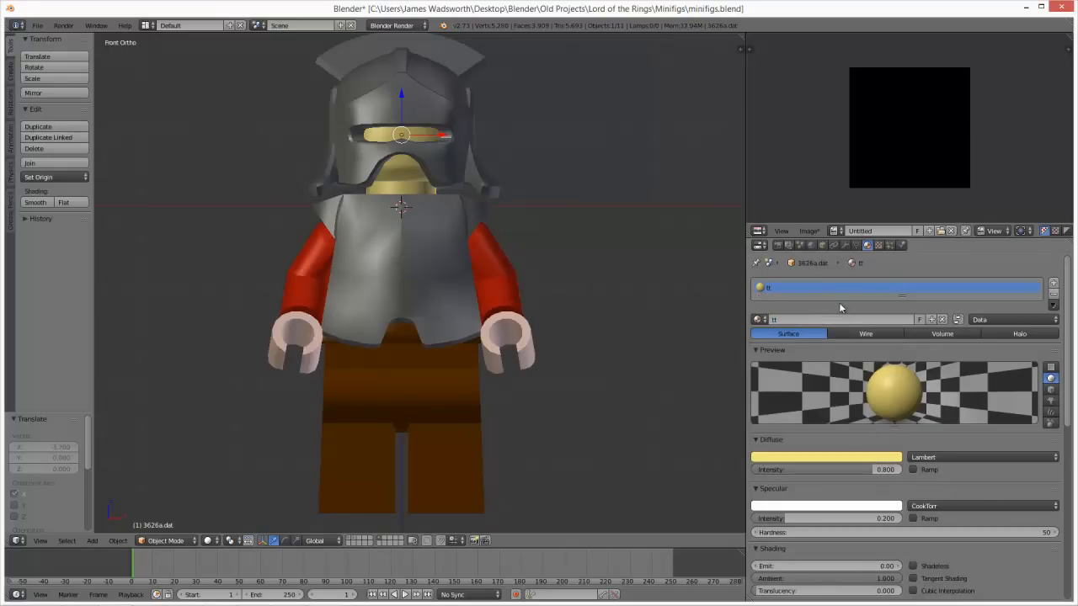
Step: Switch the head to the WhiteC material and make a single-user copy of it named Dark Red
left_click(758, 319)
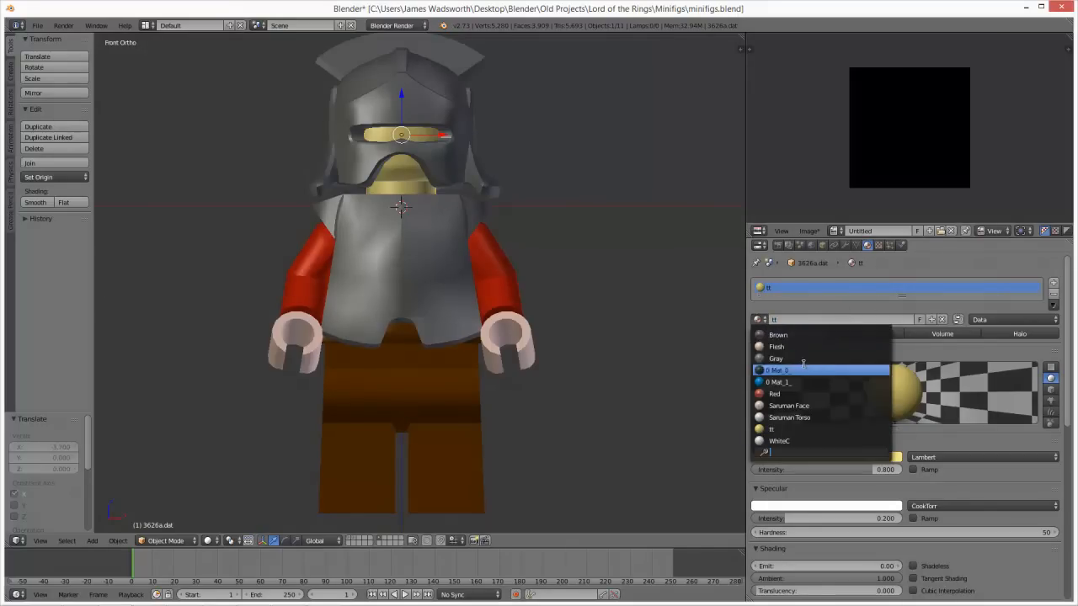
left_click(812, 442)
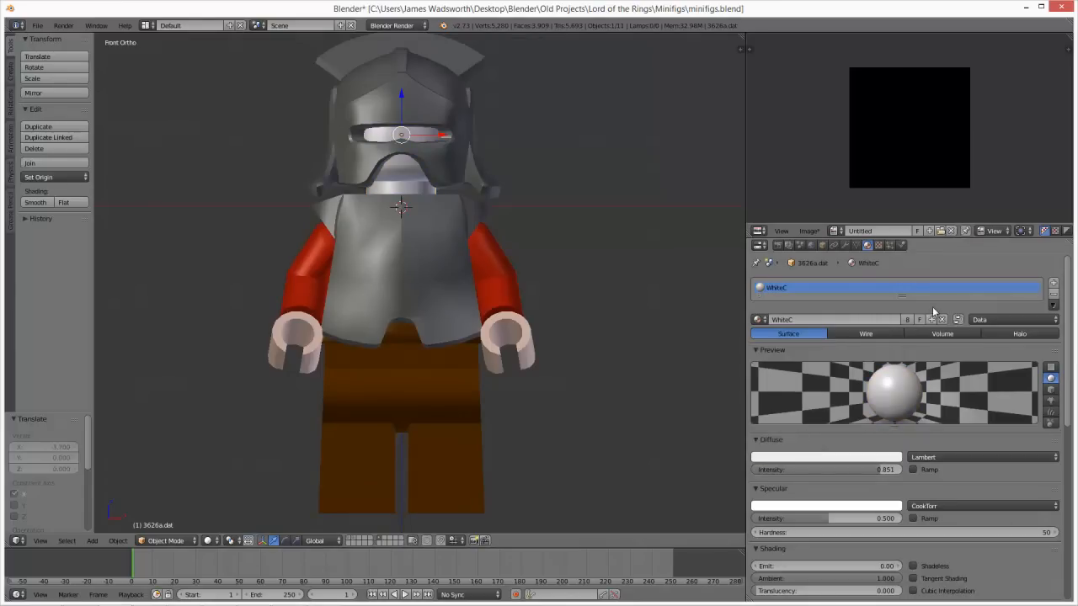
left_click(908, 319)
left_click(876, 320)
type("Dark Red")
key("Return")
Step: Set the Dark Red material's diffuse colour to hex A61919
left_click(779, 461)
left_click(829, 401)
left_click(825, 418)
type("A61919")
key("Return")
left_click(570, 304)
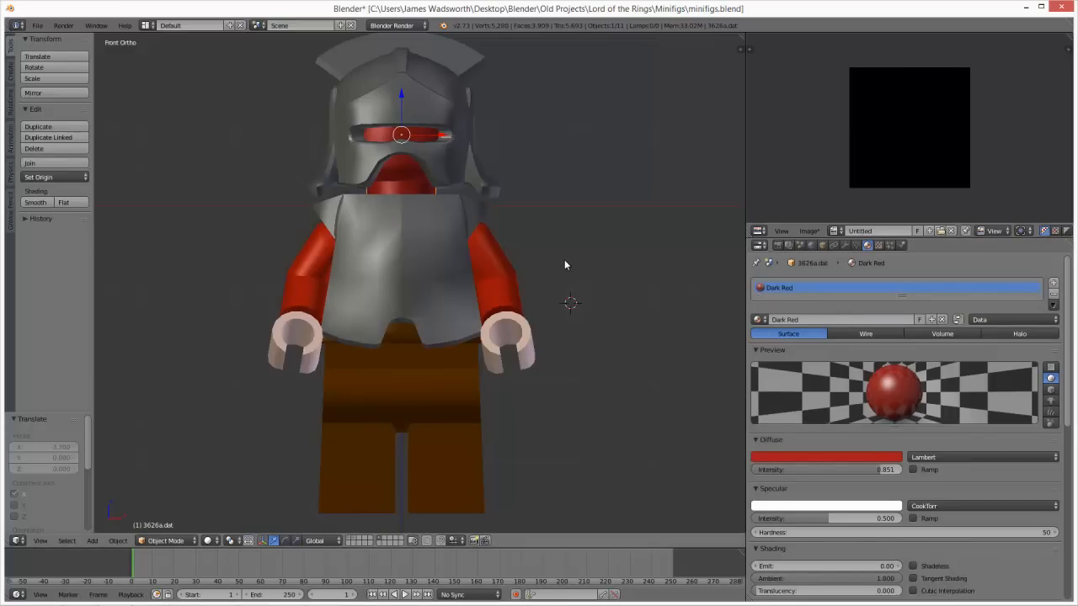
Step: Check the hand colour in the reference photo, copy the Light Bluish Gray code A0A5A9 from the Word colour document and return to Blender
key("alt+Tab")
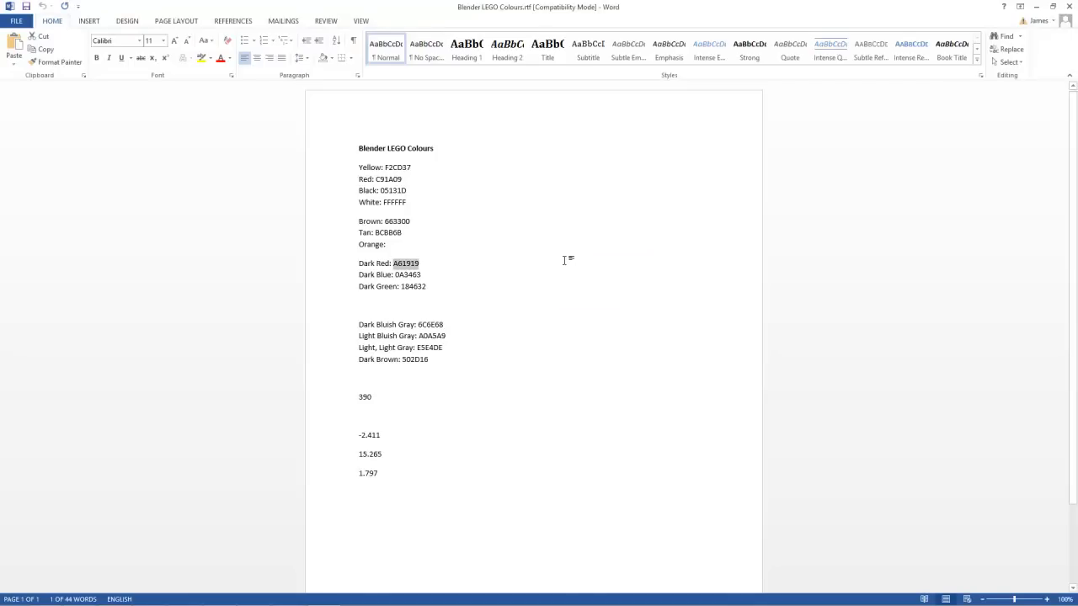
key("alt+Tab")
key("alt+Tab")
key("Tab")
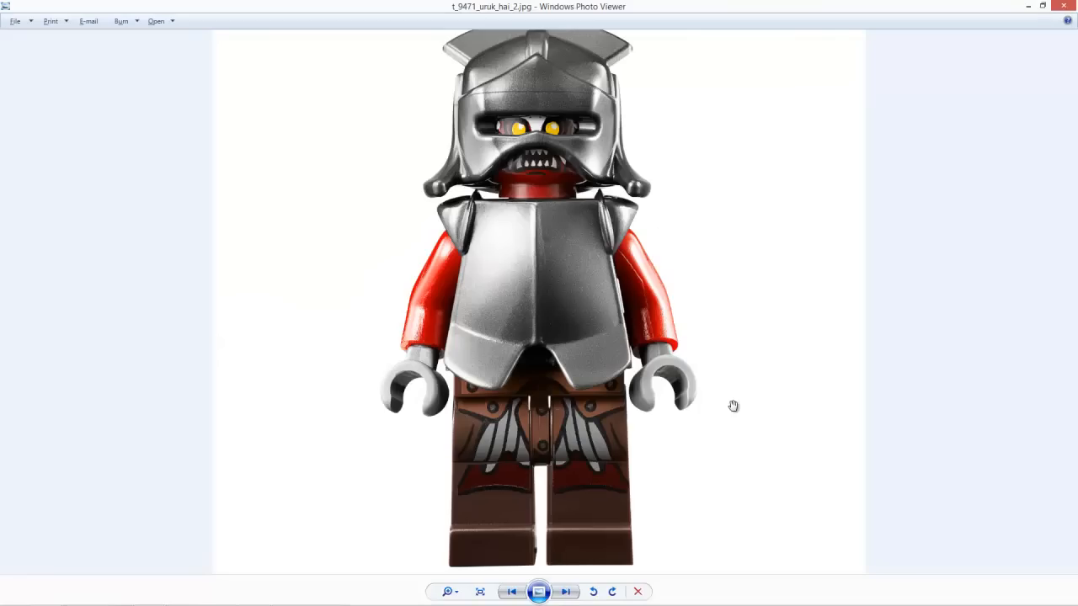
key("alt+Tab")
key("alt+Tab")
key("Tab")
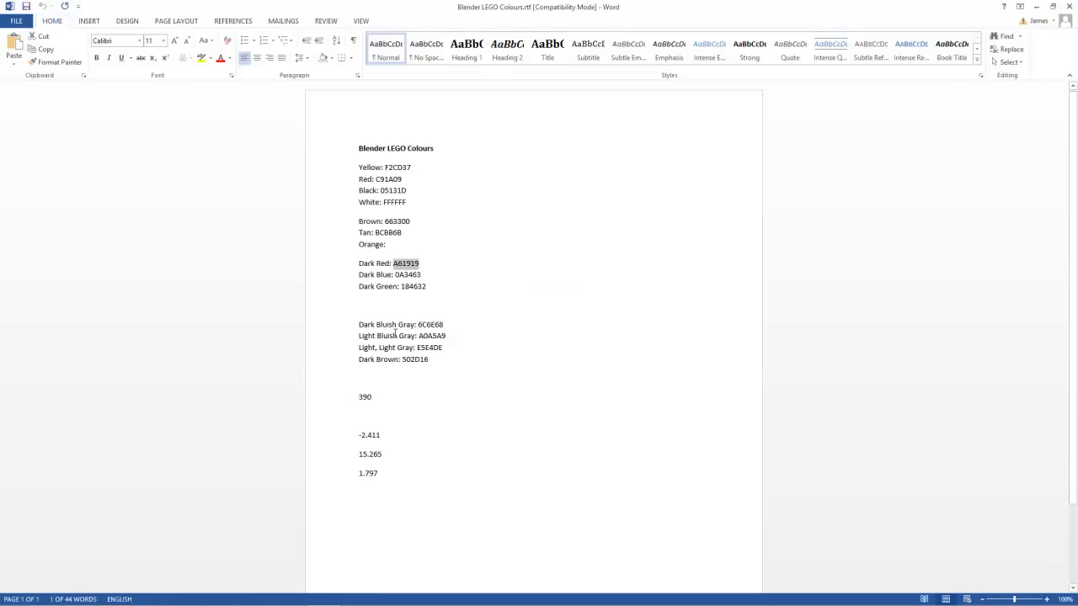
left_click(430, 336)
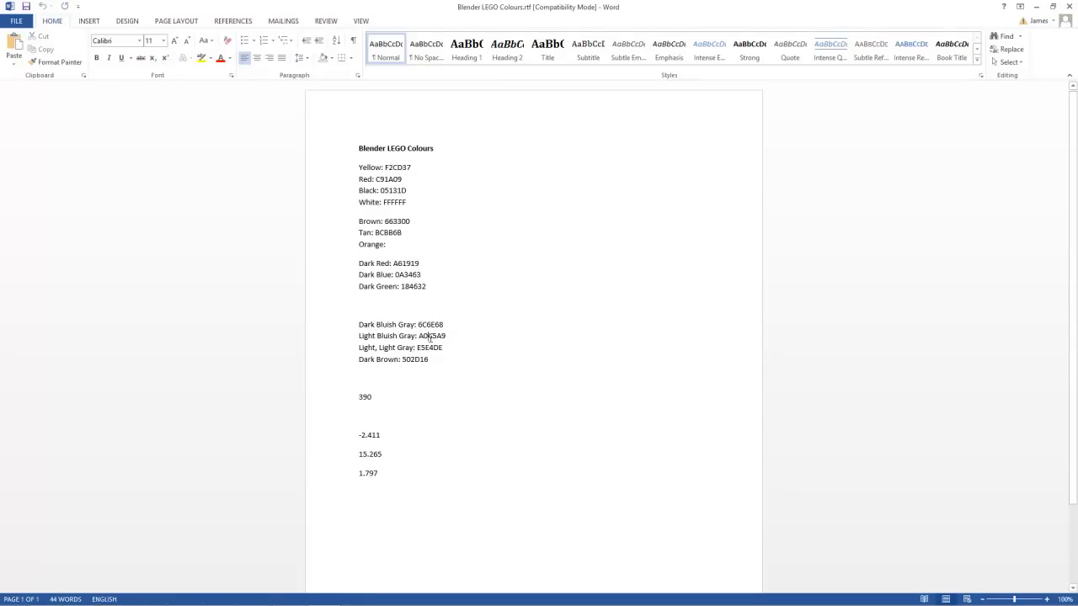
double_click(430, 337)
key("alt+Tab")
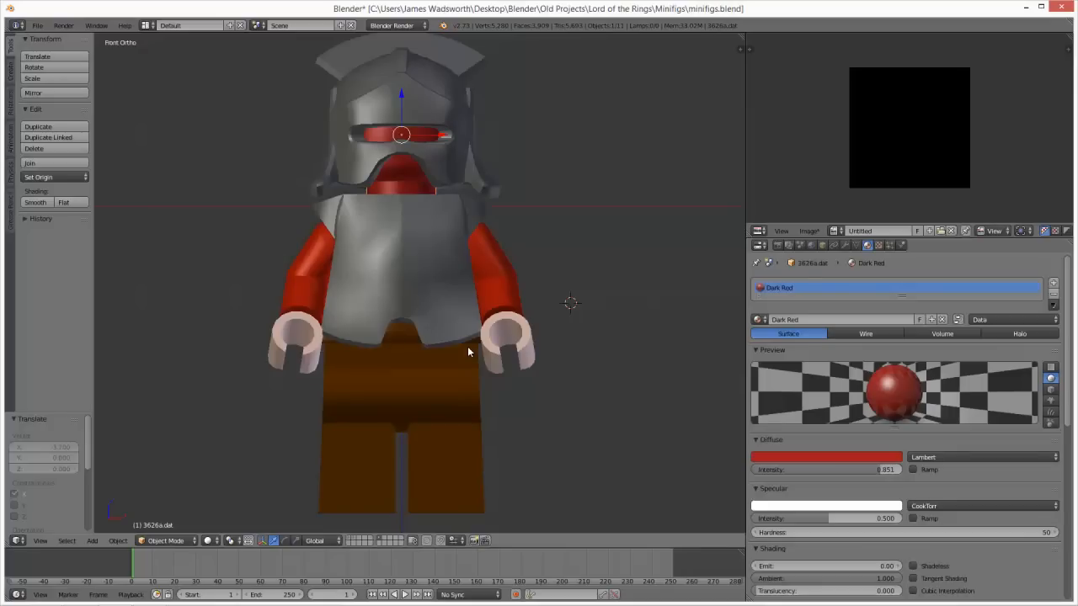
Step: Give the minifig's left hand a single-user copy of the Flesh material named Light Gray
right_click(526, 343)
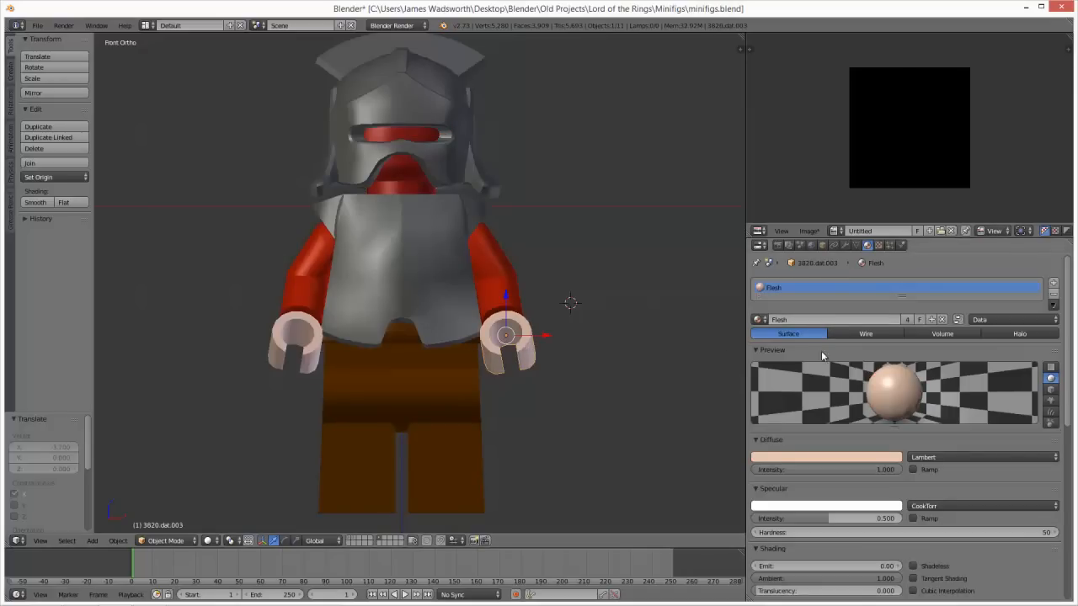
left_click(907, 319)
left_click(876, 320)
key("BackSpace")
type("Light Gray")
key("Return")
Step: Set the Light Gray material's diffuse colour to hex A0A5A9
left_click(849, 457)
left_click(820, 422)
key("ctrl+v")
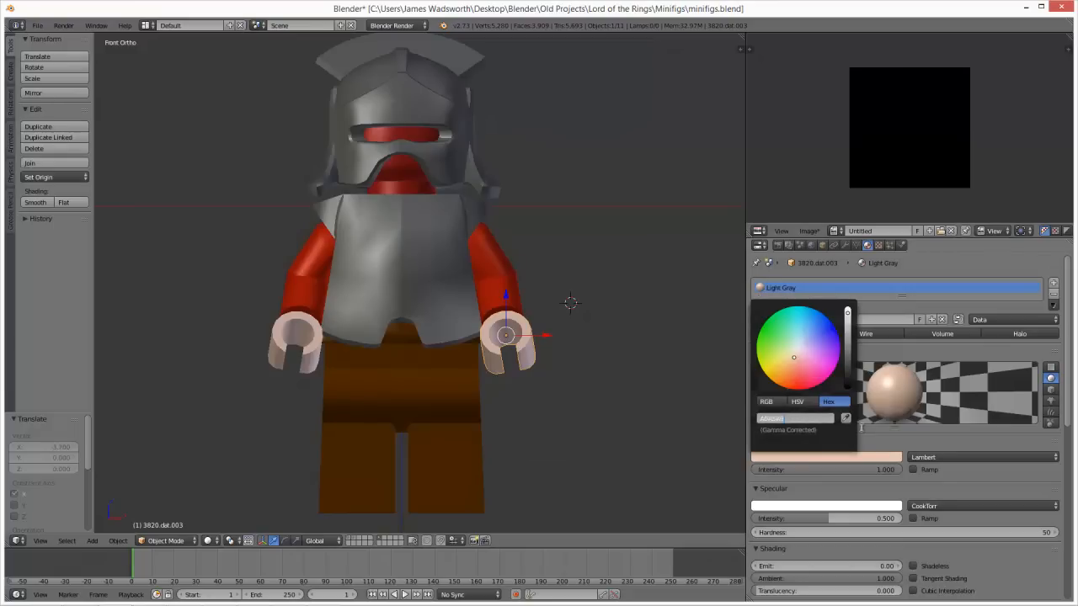
key("Return")
Step: Link the left hand's Light Gray material to the right hand
right_click(319, 346)
right_click(534, 348, "shift")
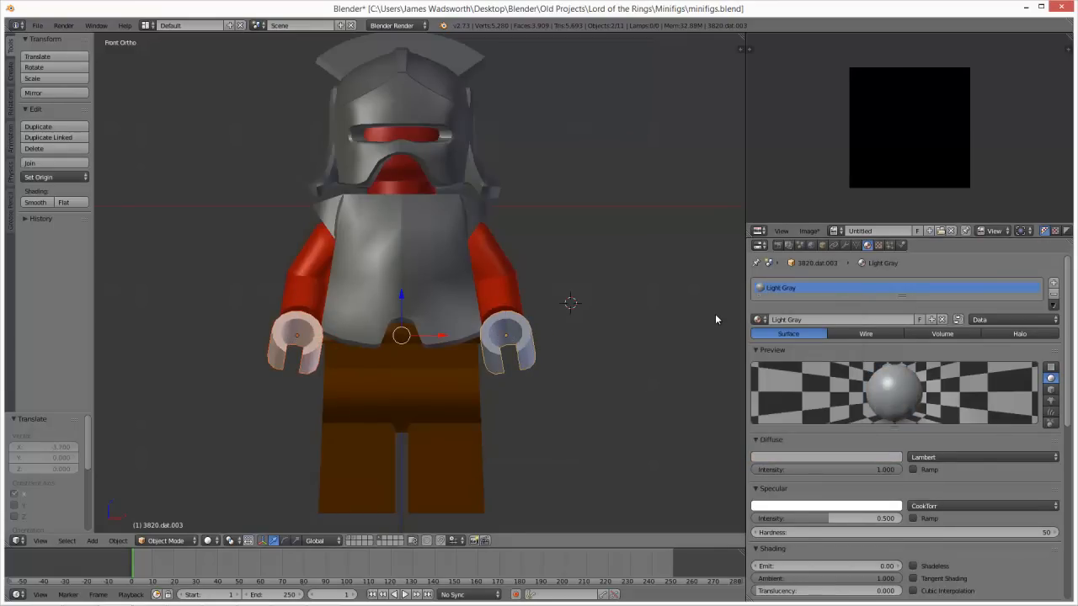
key("ctrl+l")
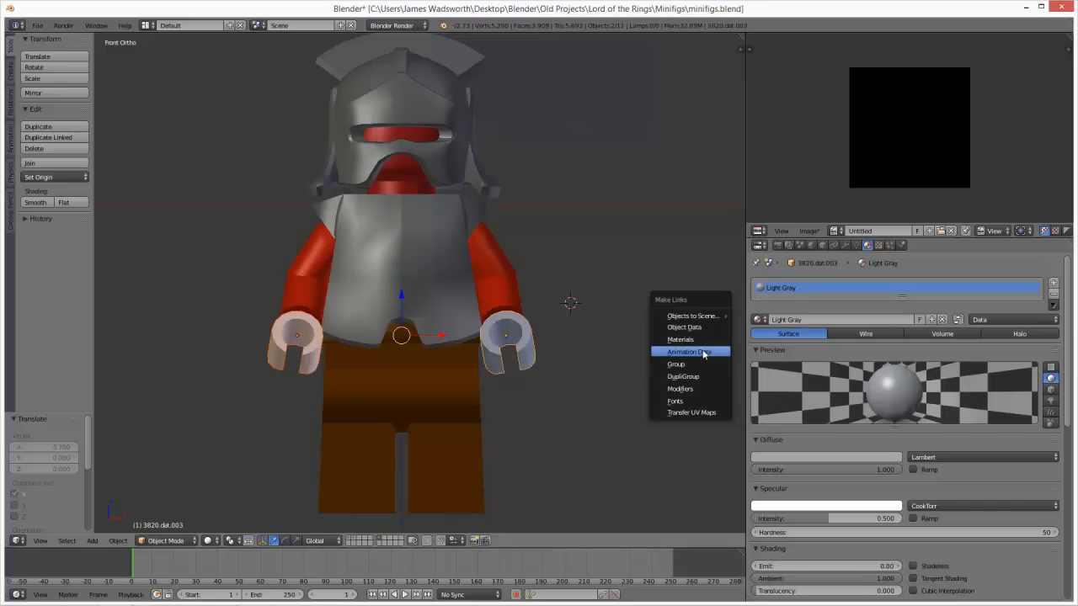
left_click(699, 339)
right_click(526, 341)
Step: Show the first scene layer together with the Uruk-hai minifig's layer and view the models at an angle
scroll(530, 303, "down", 5)
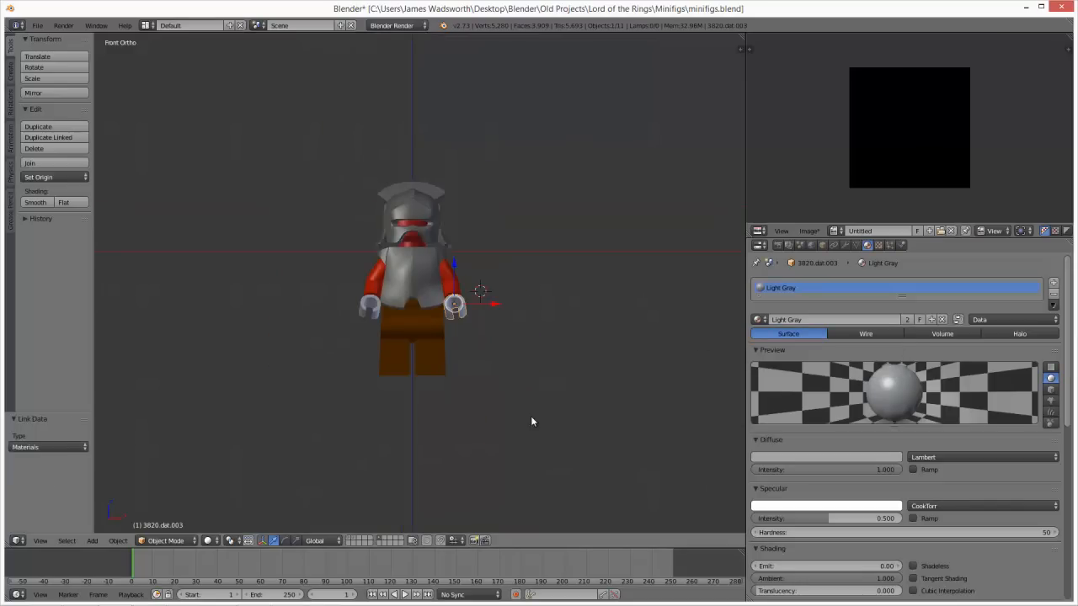
left_click(348, 538, "shift")
scroll(422, 322, "down", 6)
middle_click_drag(422, 322, 361, 508)
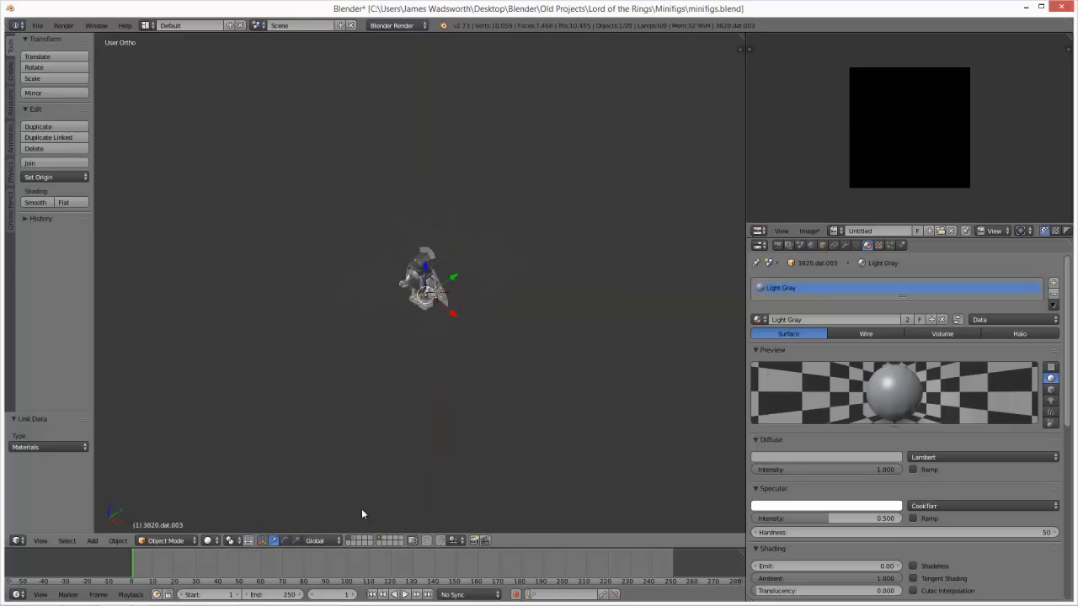
Step: Move the Saruman head and the other Saruman pieces from the camera and sun's layer to the first scene layer
scroll(420, 367, "up", 7)
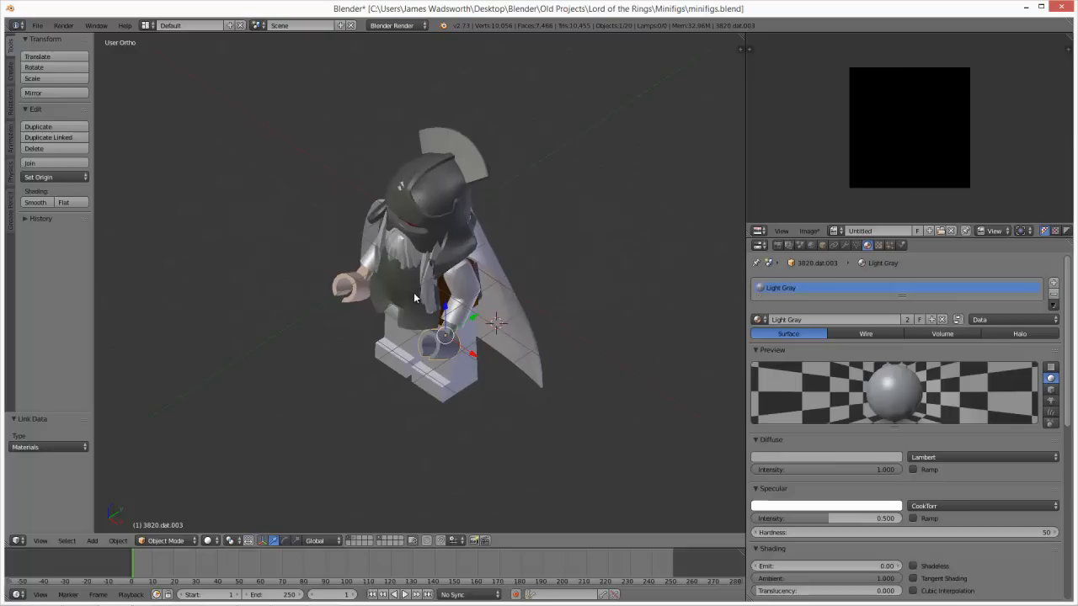
left_click(354, 541)
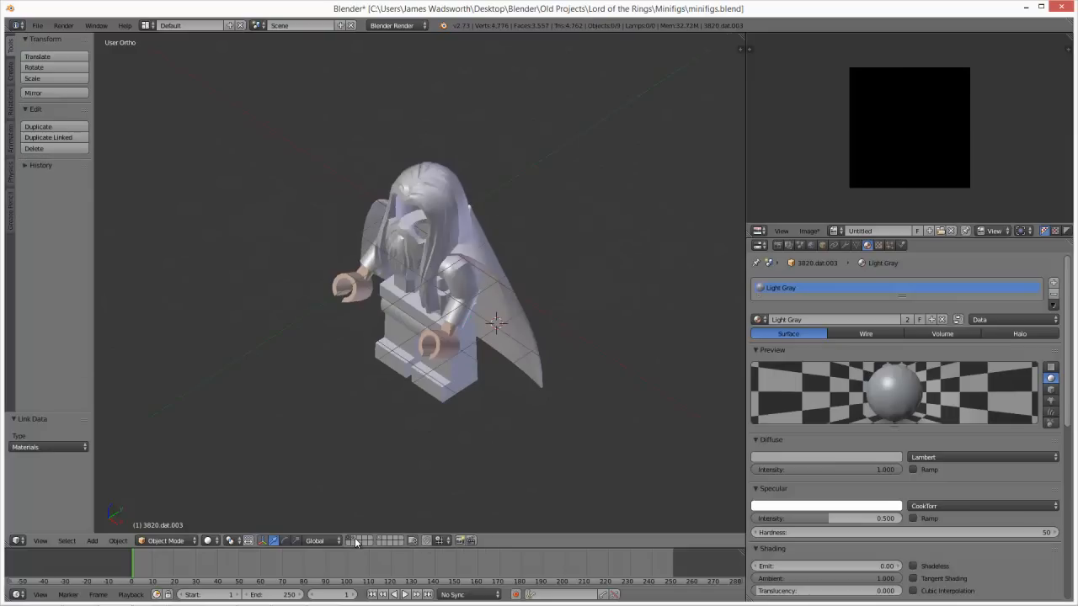
left_click(355, 543)
right_click(242, 386)
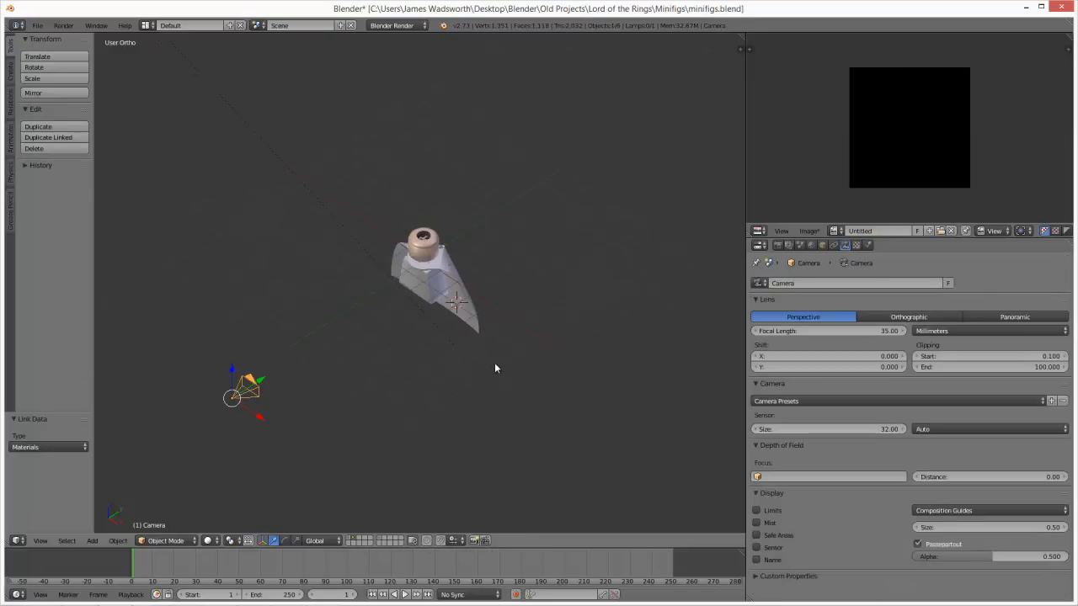
right_click(447, 295)
right_click(428, 243)
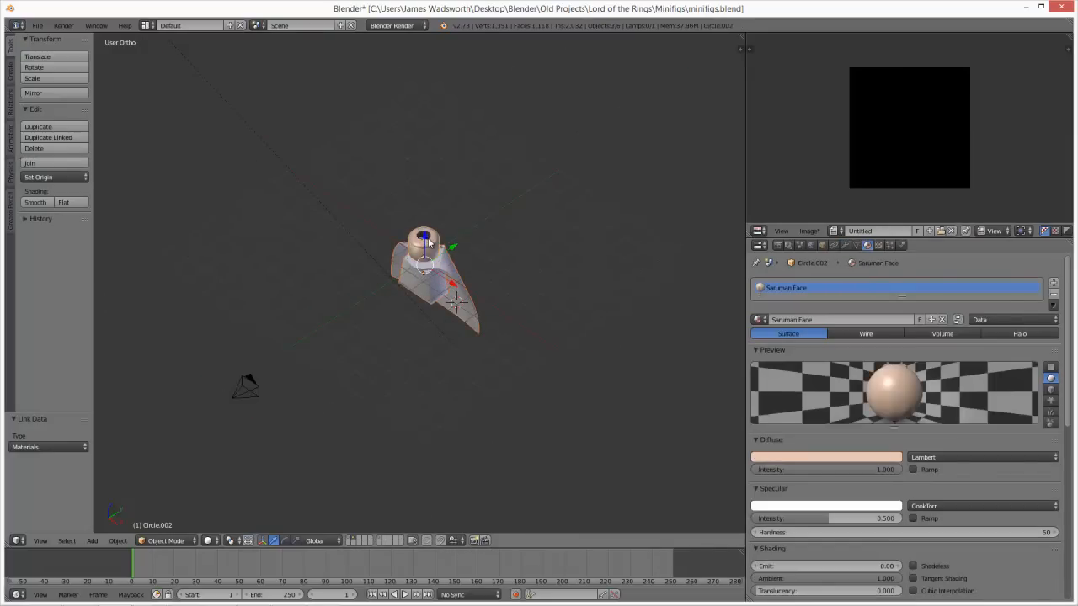
key("m")
left_click(519, 265)
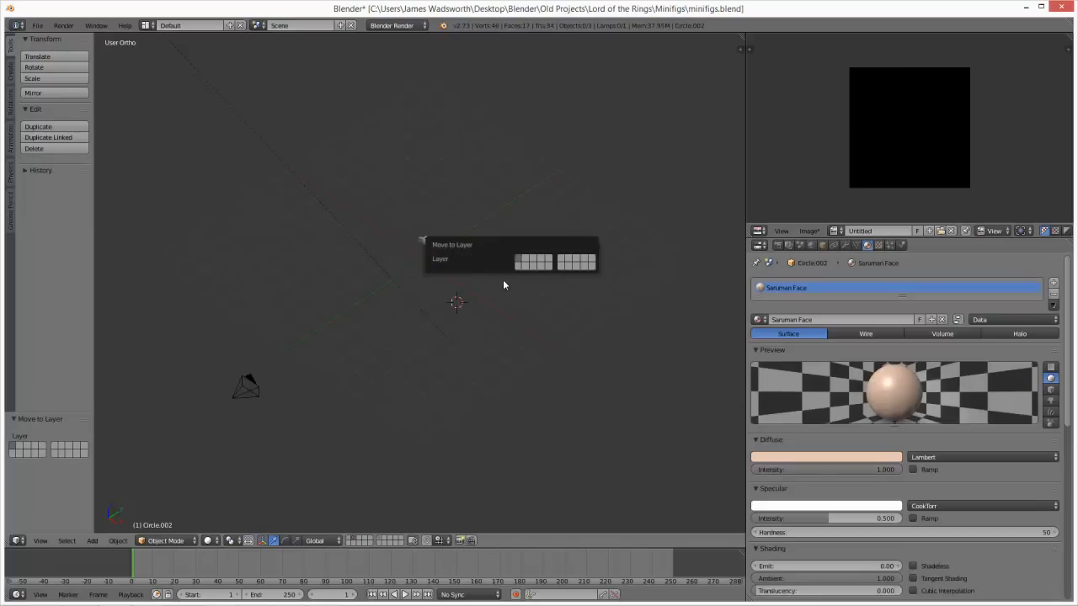
Step: Delete the leftover small head part 3626b.dat.001 from the layer with the camera and sun
right_click(424, 242)
key("m")
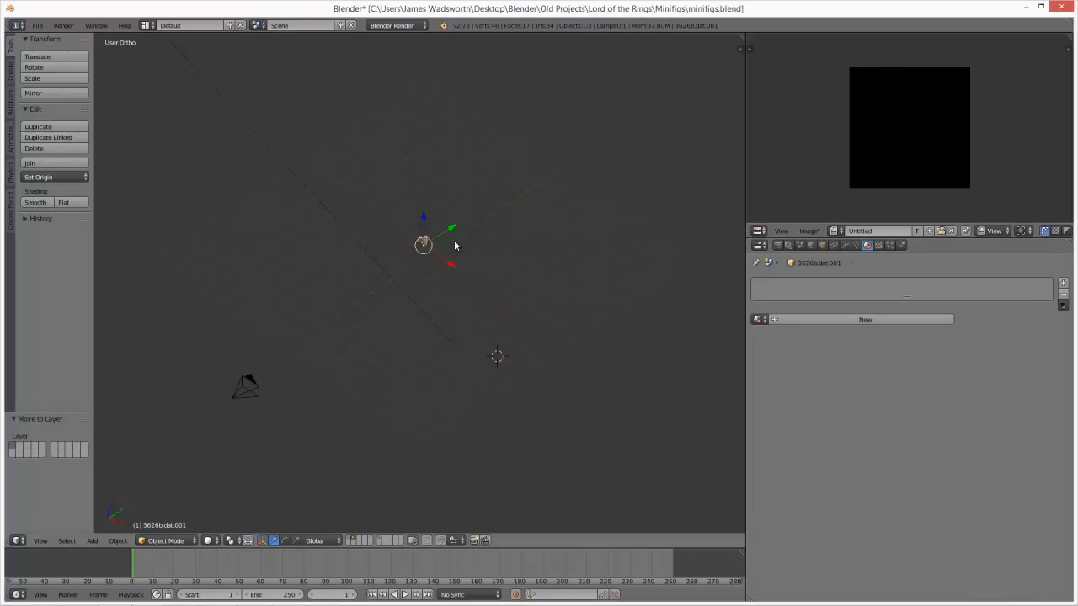
key("x")
left_click(458, 244)
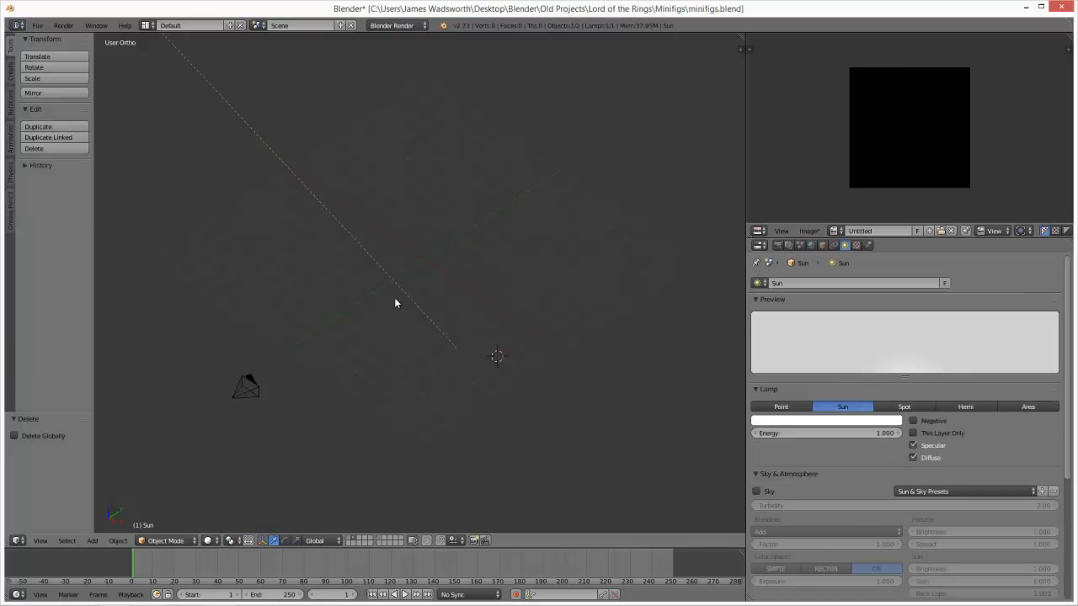
Step: Show the Uruk-hai minifig's layer together with the camera and sun, and render a preview through the camera
left_click(381, 538, "shift")
key("KP_0")
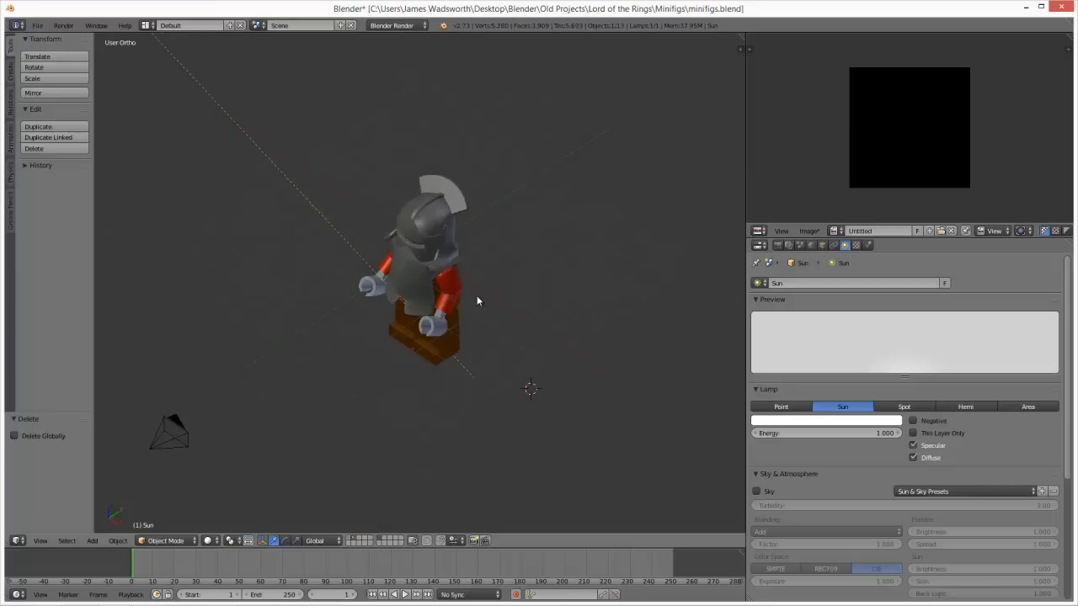
scroll(476, 295, "down", 3)
scroll(477, 295, "up", 2)
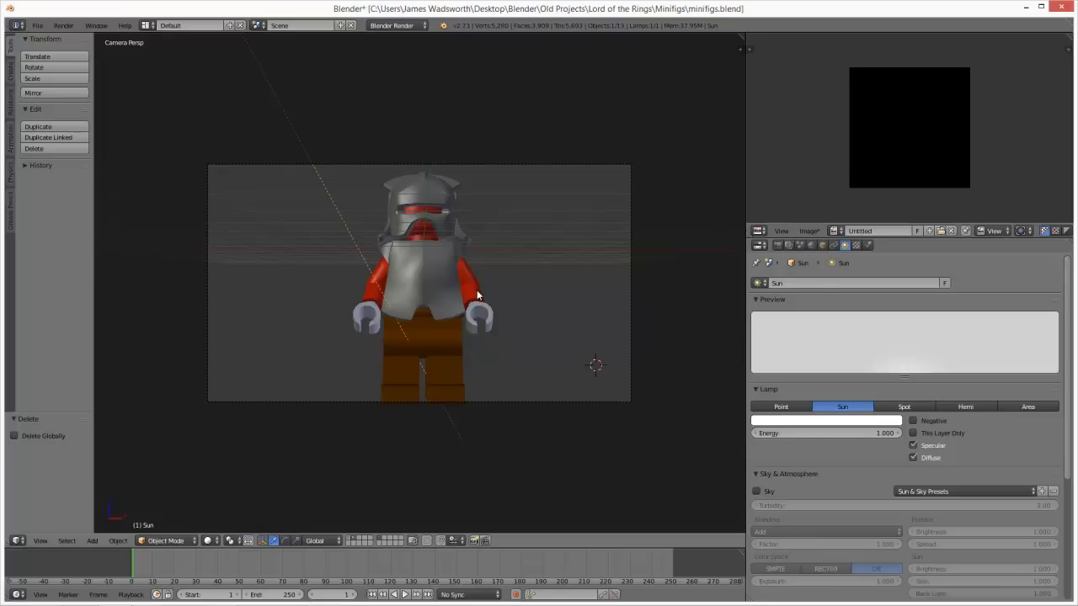
key("F12")
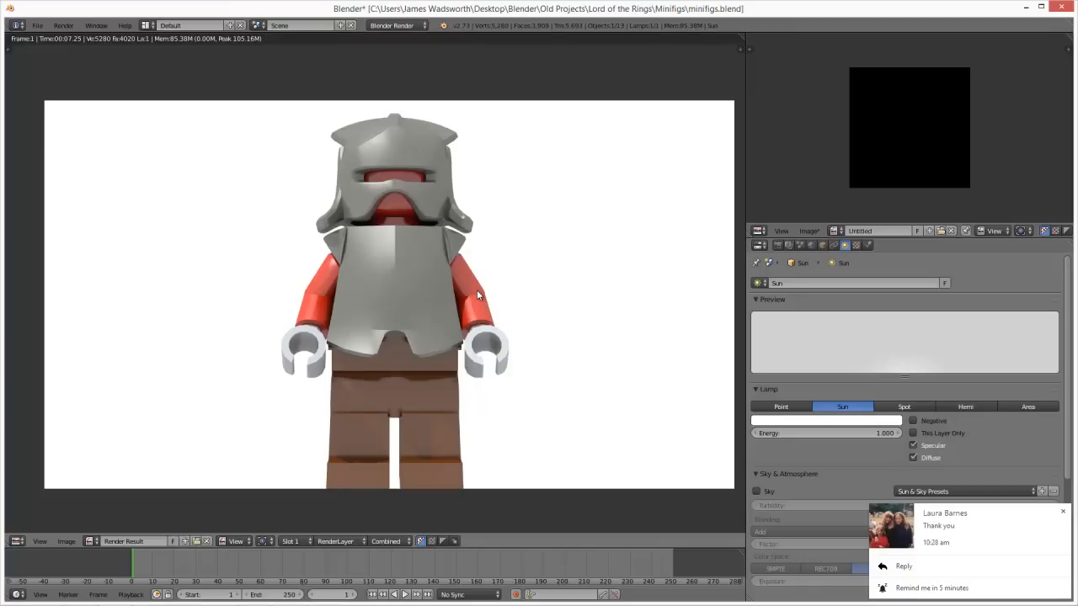
left_click(1062, 514)
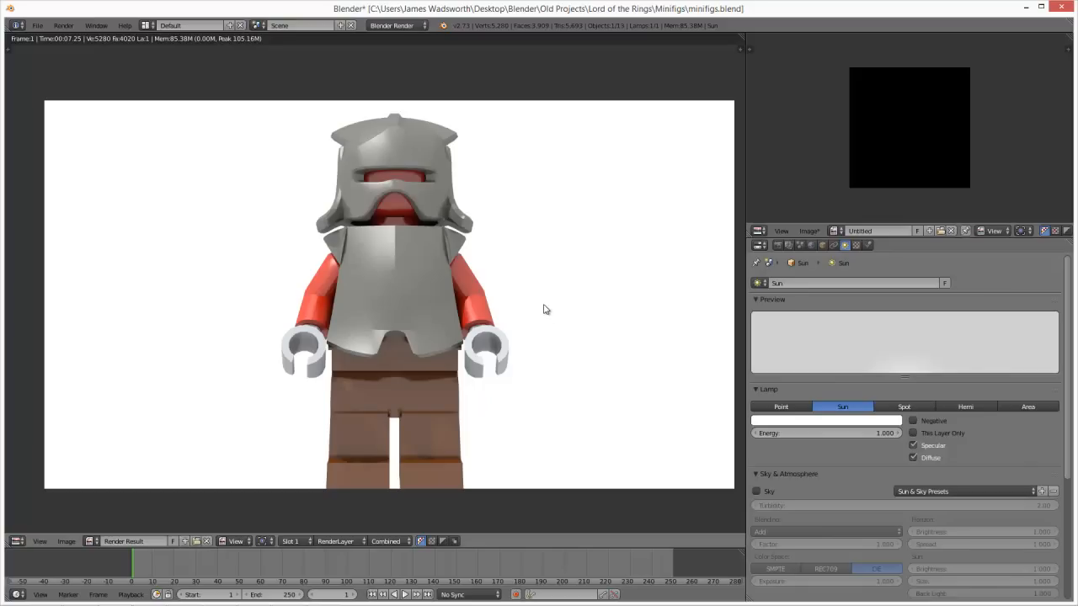
key("Escape")
Step: Switch to File Explorer, open uruk-hai head.jpg from the Minifigs decals folder and examine the face decal
right_click(421, 241)
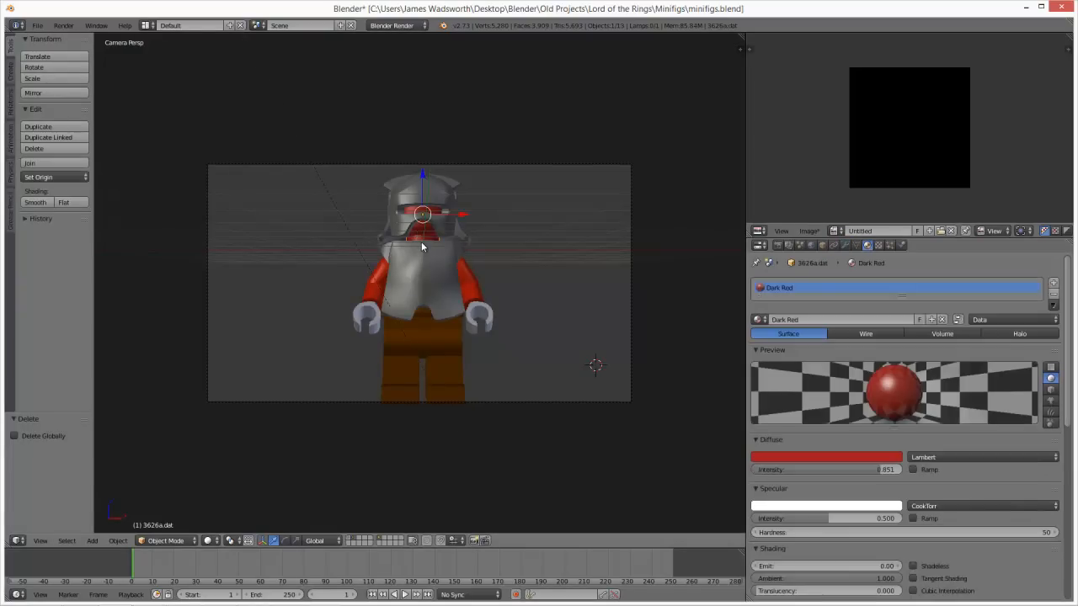
key("alt+Tab")
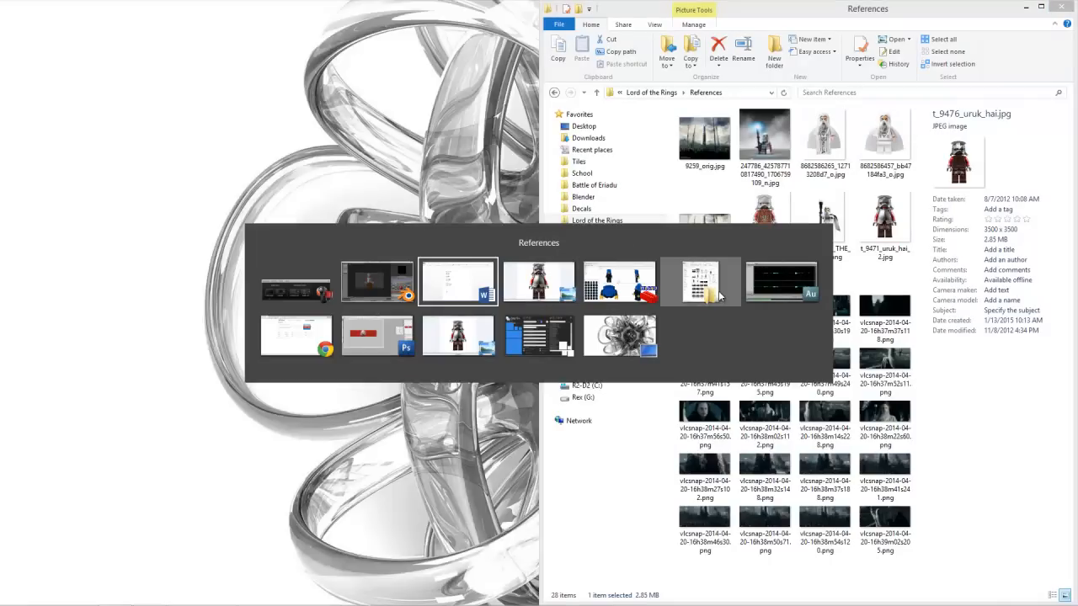
left_click(718, 292)
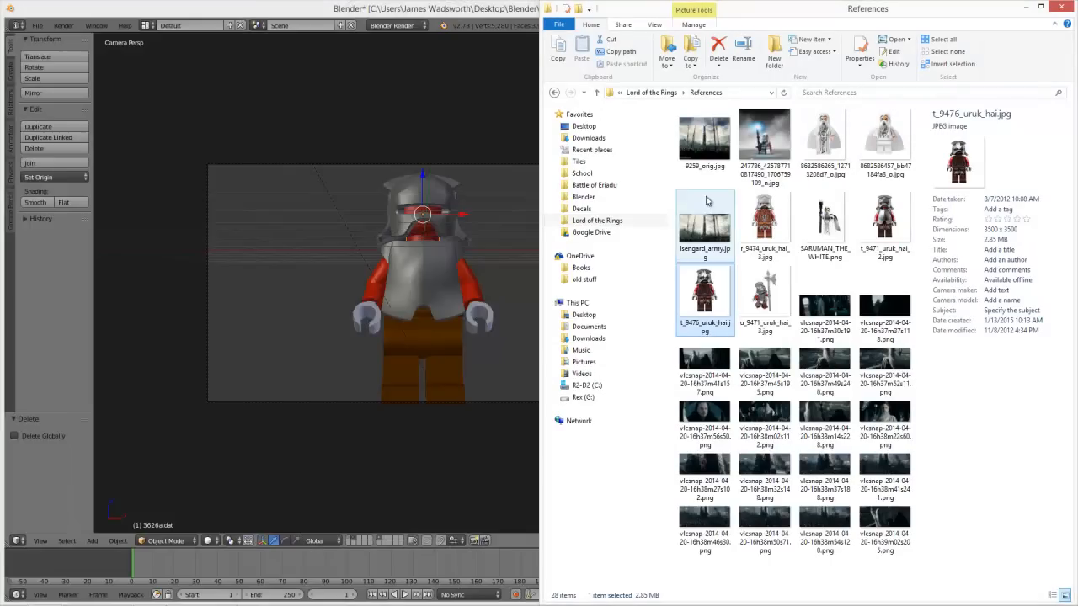
left_click(651, 92)
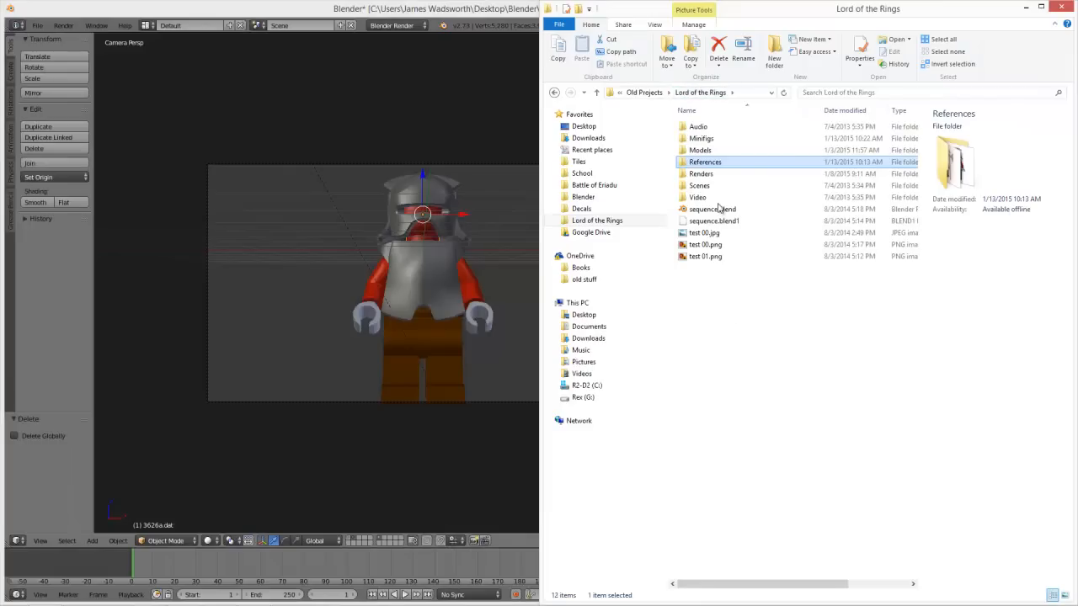
double_click(715, 139)
double_click(710, 137)
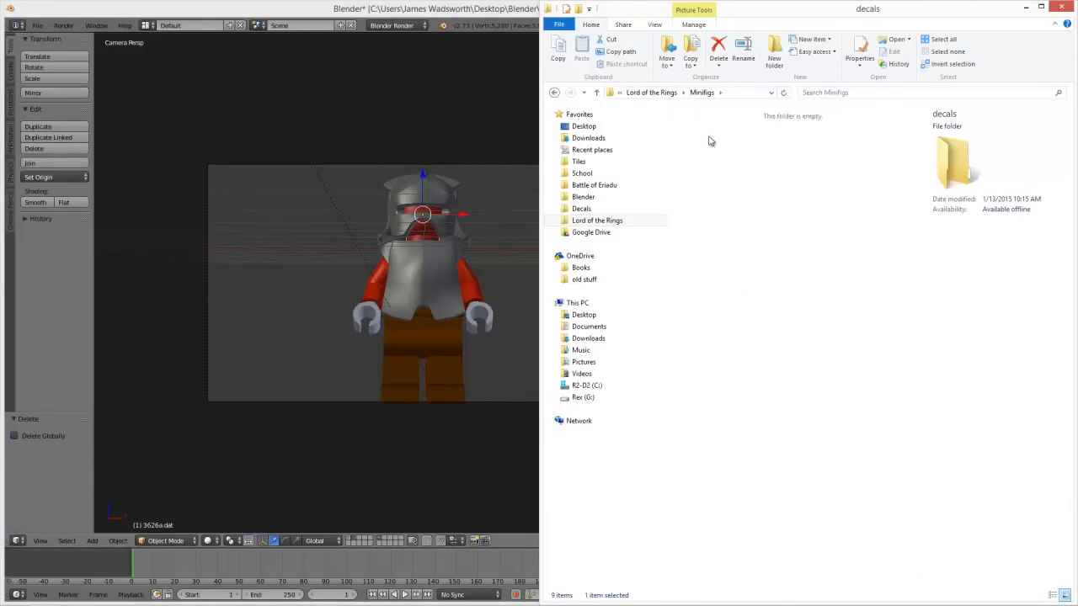
double_click(747, 247)
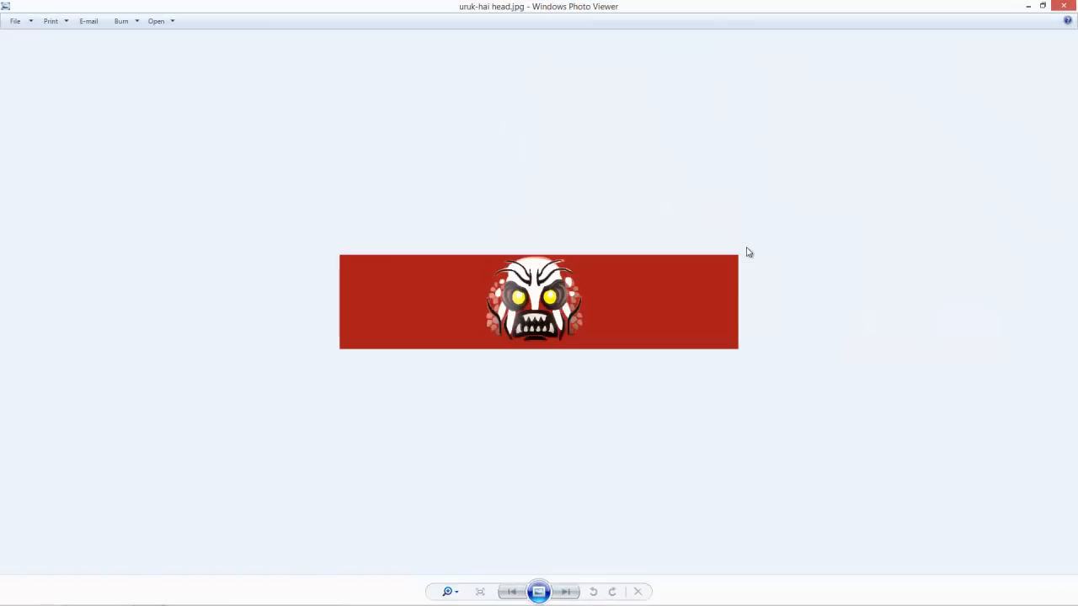
scroll(745, 297, "up", 6)
scroll(632, 306, "down", 5)
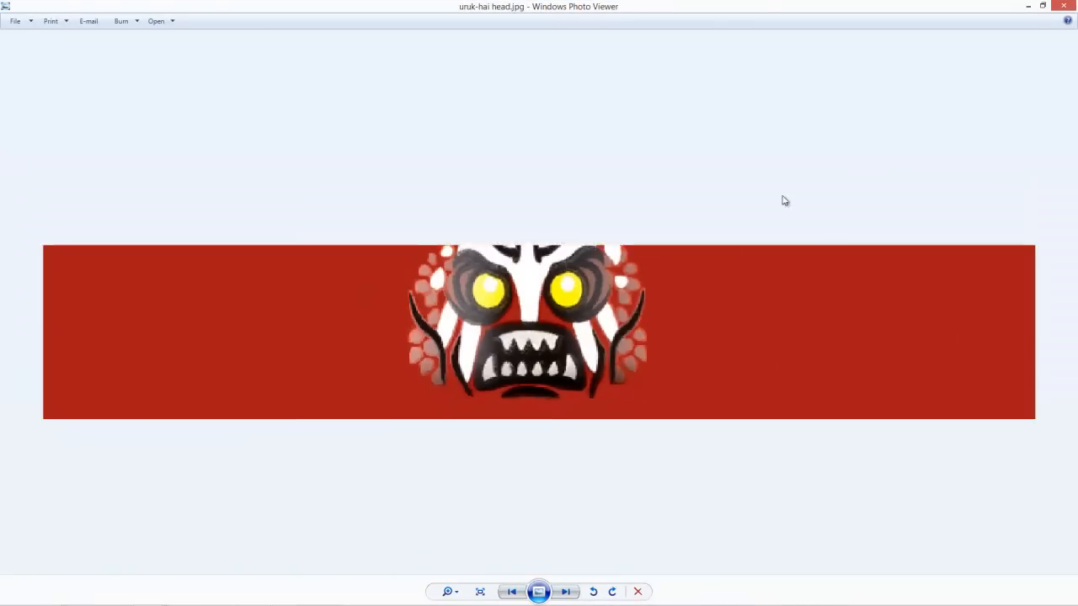
left_click(1063, 6)
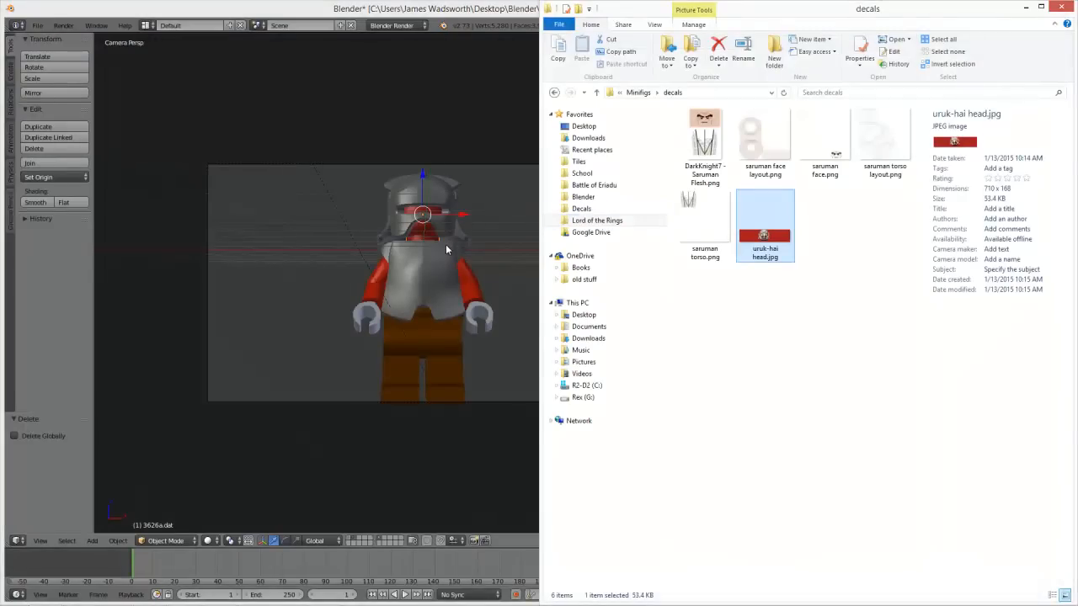
Step: Return to Blender, move the minifig's dark red head to layer 16 and show only that layer
left_click(447, 244)
key("KP_1")
scroll(447, 250, "up", 3)
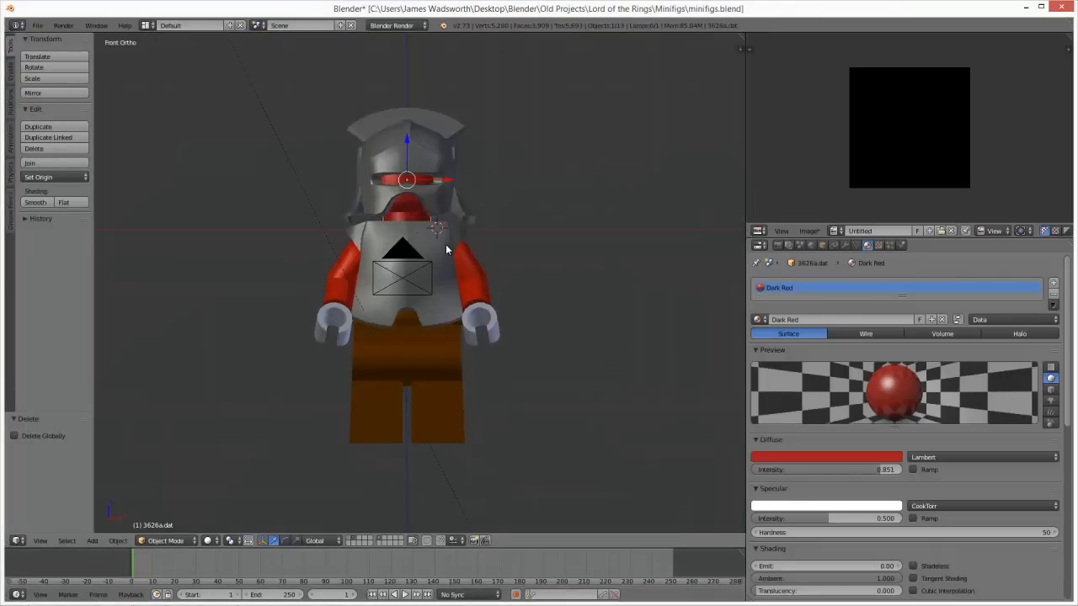
key("m")
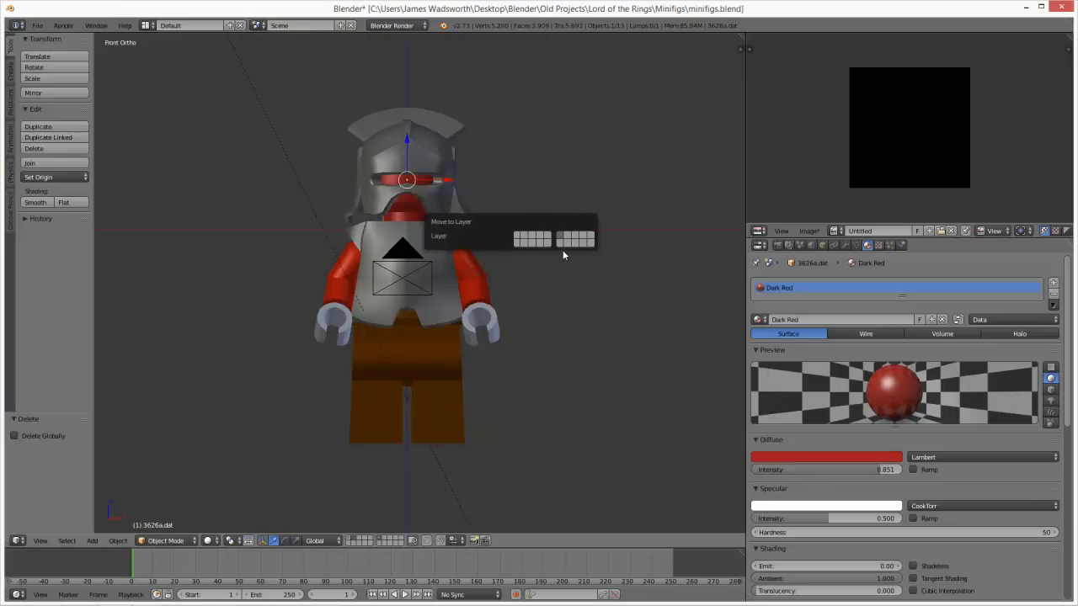
left_click(562, 242)
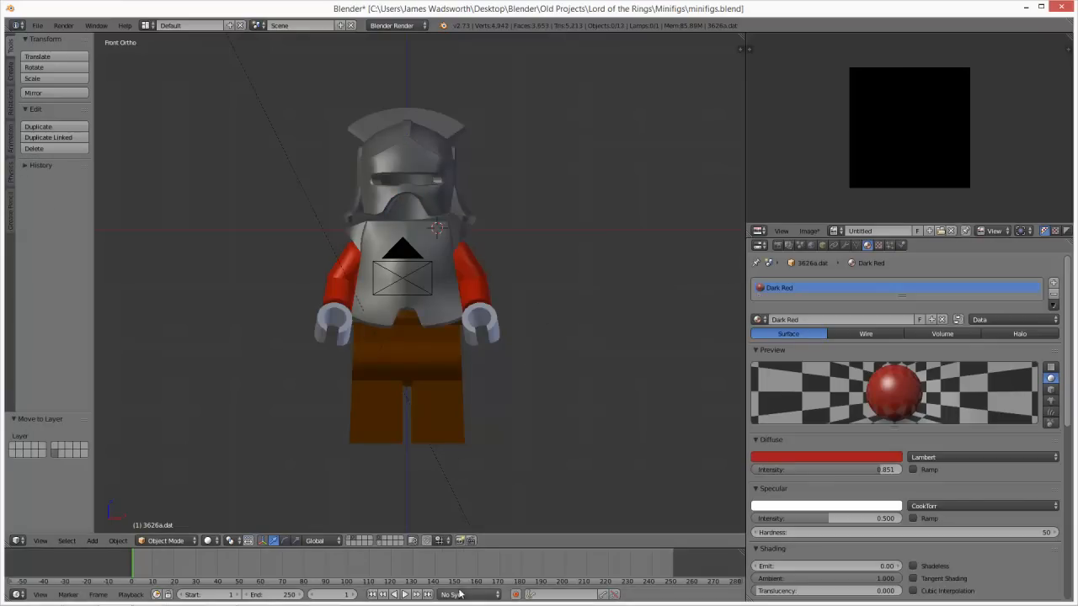
left_click(379, 542)
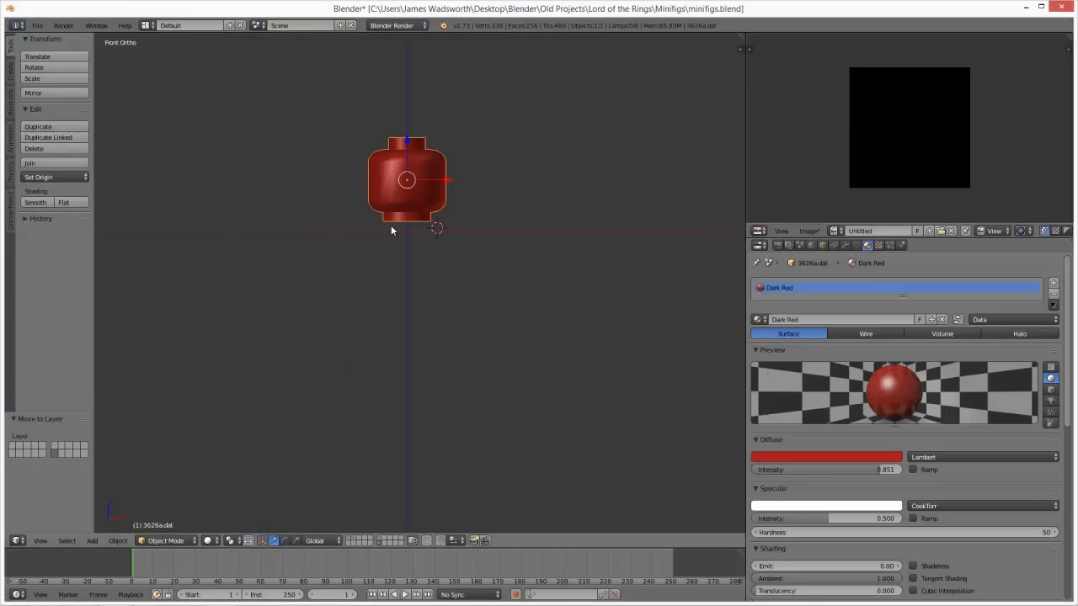
Step: Mark the front half of the edge loop around the top of the head's straight side wall as a seam
scroll(431, 278, "up", 5)
middle_click_drag(432, 279, 400, 284)
key("KP_1")
key("Tab")
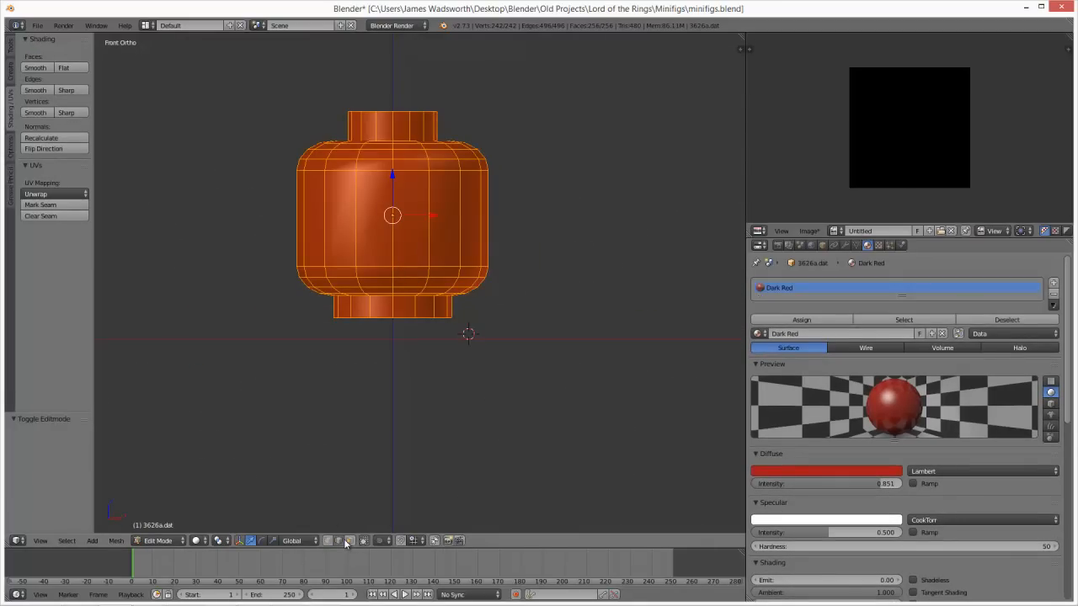
right_click(409, 169)
right_click(406, 169, "alt")
left_click(328, 541)
key("KP_7")
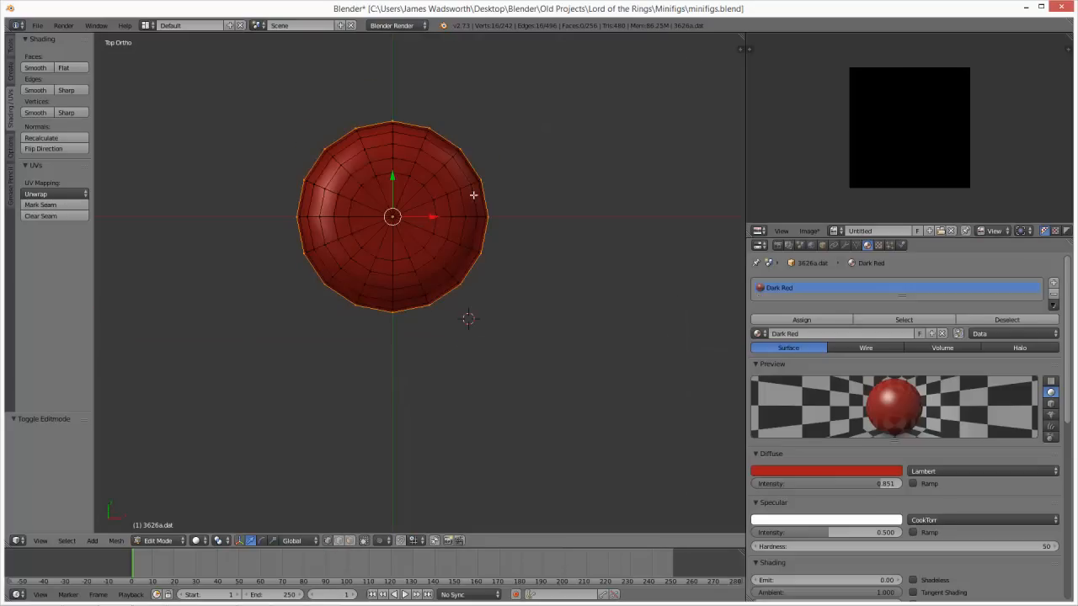
key("z")
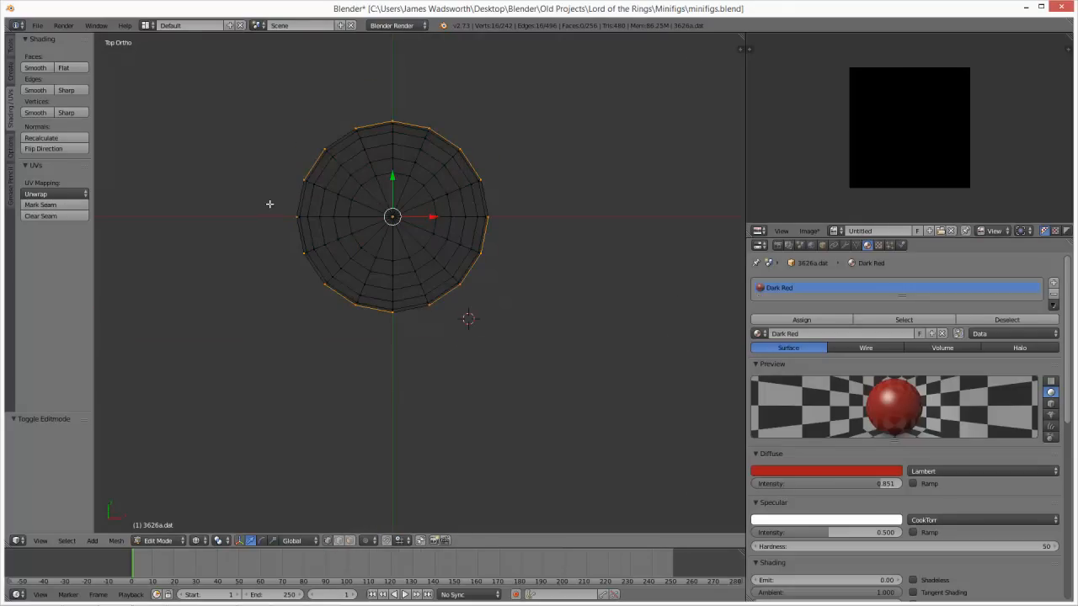
key("b")
left_click_drag(269, 203, 595, 102)
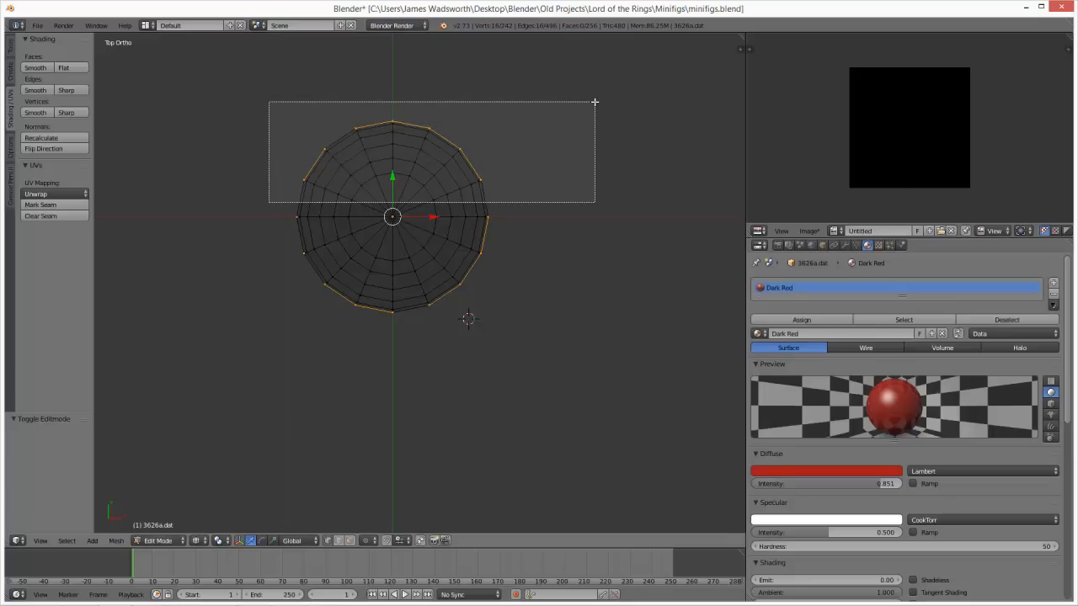
middle_click_drag(595, 102, 595, 102)
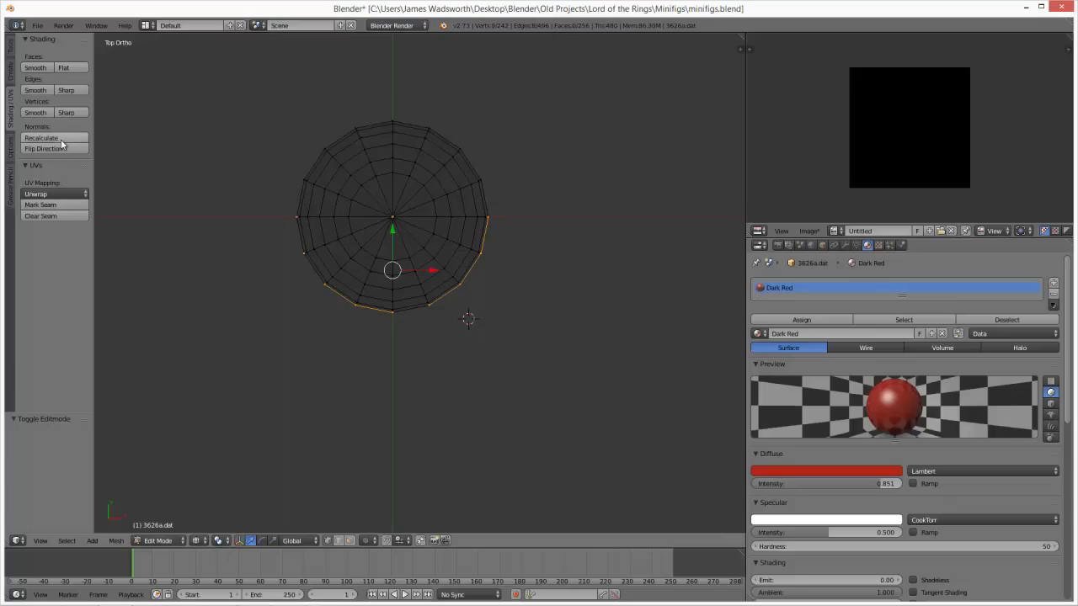
left_click(68, 206)
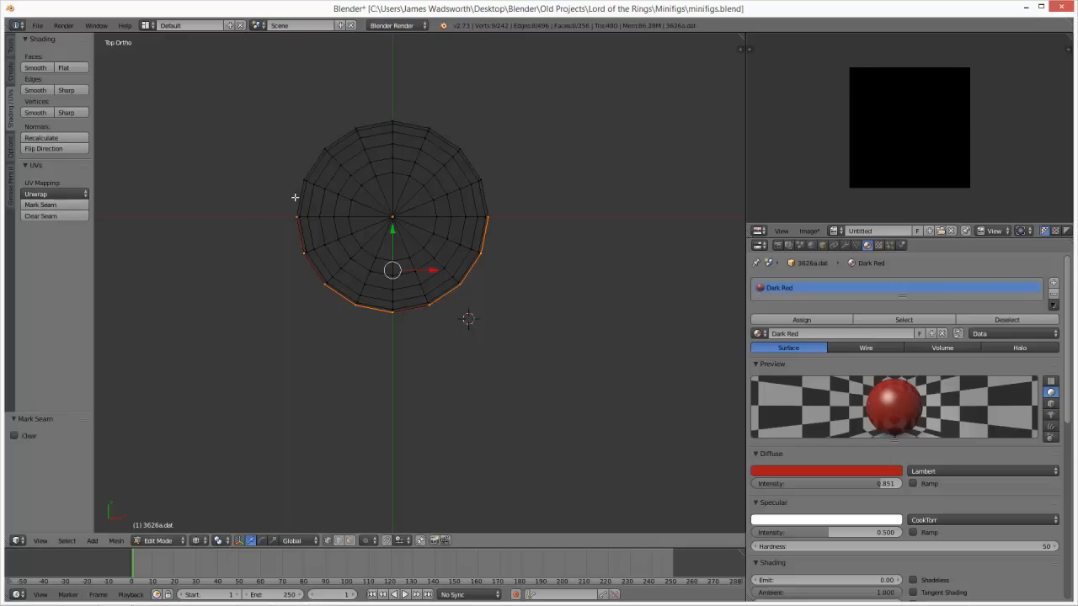
Step: Mark the front half of the edge loop around the bottom of the head's straight side wall as a seam
key("KP_1")
right_click(396, 266)
right_click(392, 266, "alt")
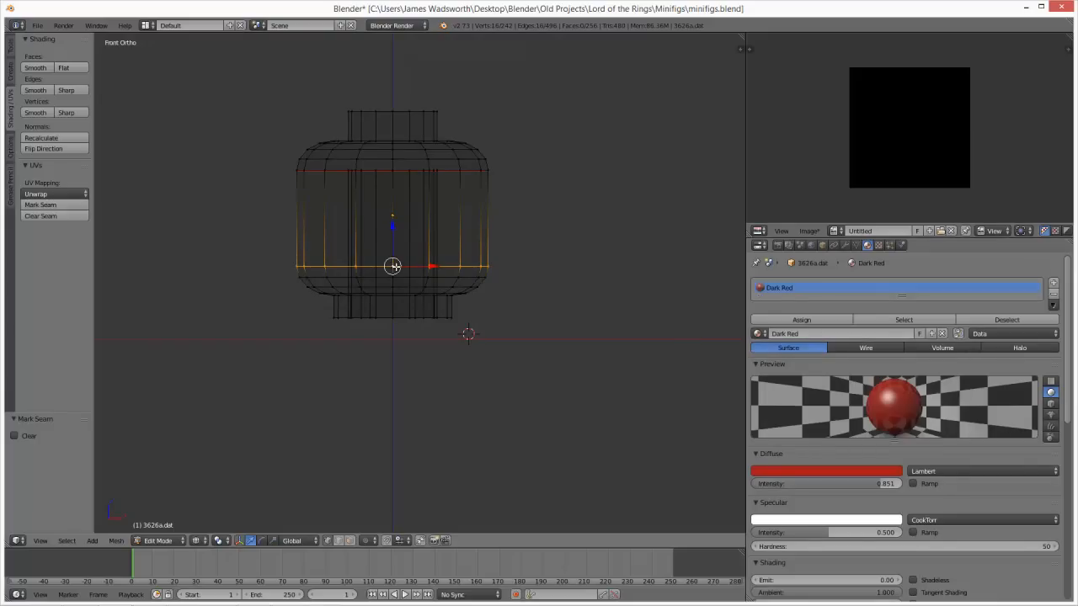
key("KP_7")
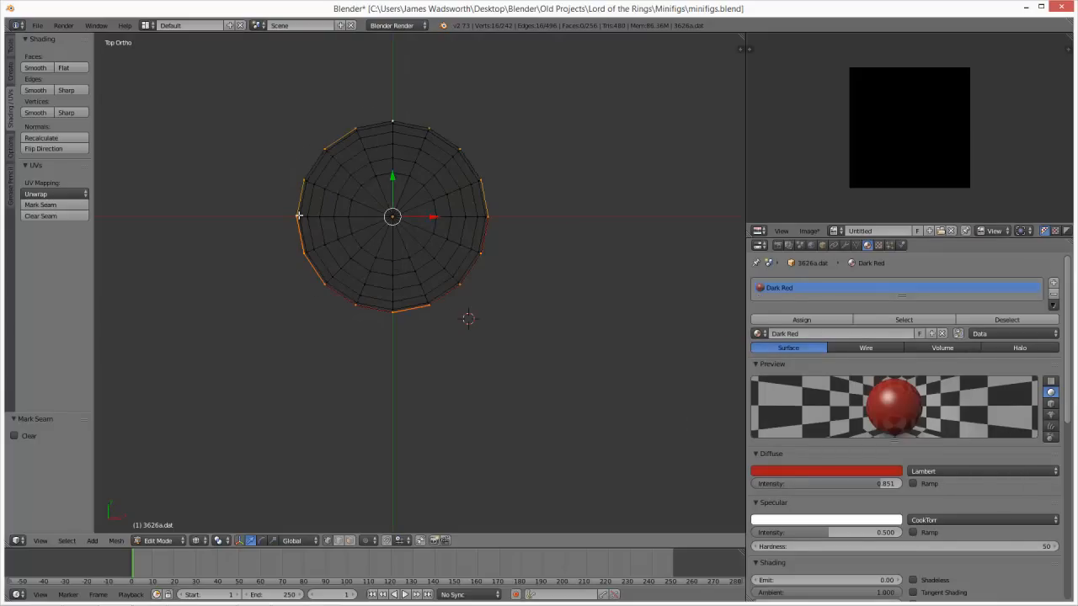
key("b")
left_click_drag(267, 202, 553, 98)
middle_click_drag(553, 97, 554, 97)
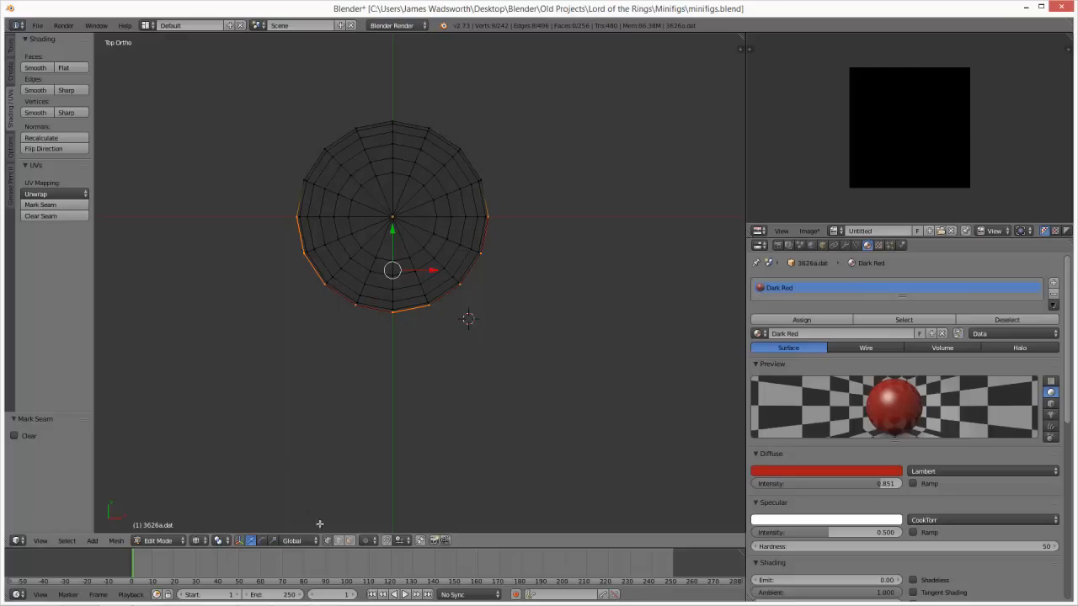
Step: Mark the two vertical edges joining the seam loops on opposite sides of the head's straight wall as seams
middle_click_drag(512, 261, 455, 181)
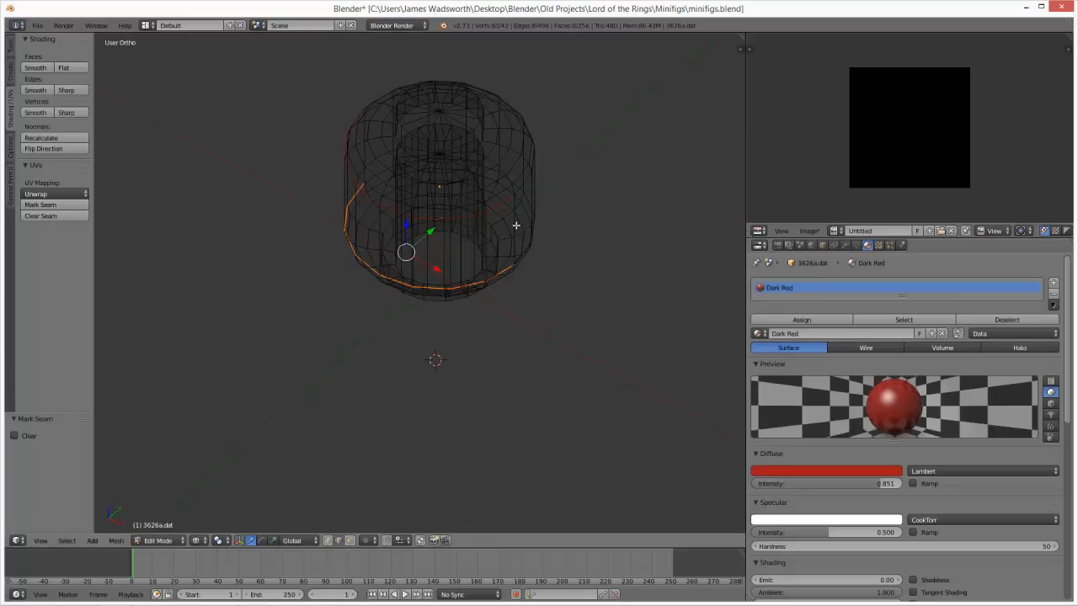
key("z")
right_click(515, 227)
middle_click_drag(462, 251, 649, 235)
right_click(352, 295, "shift")
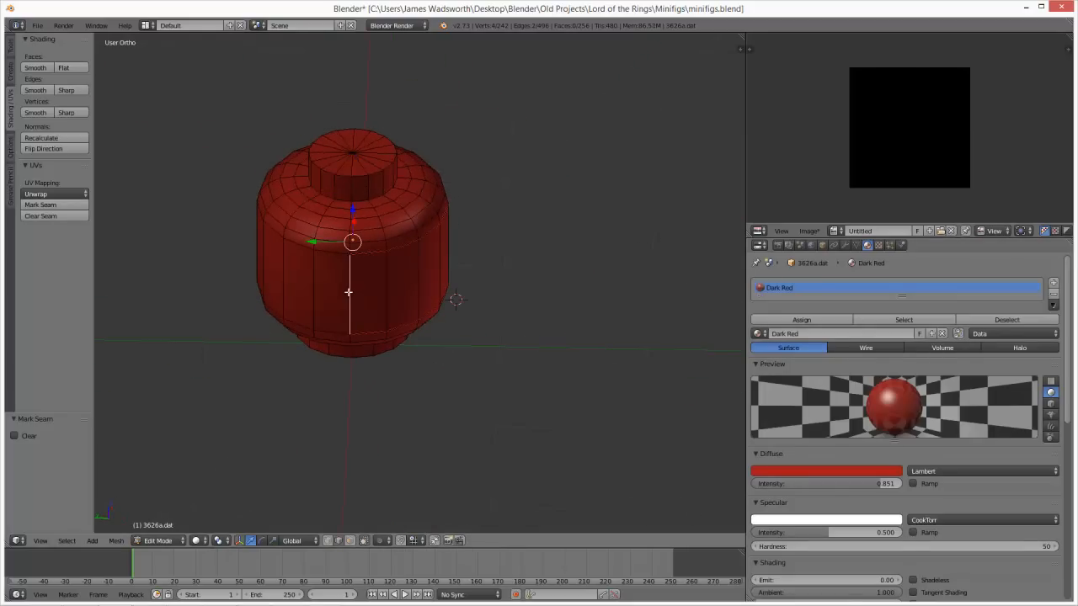
middle_click_drag(320, 301, 207, 296)
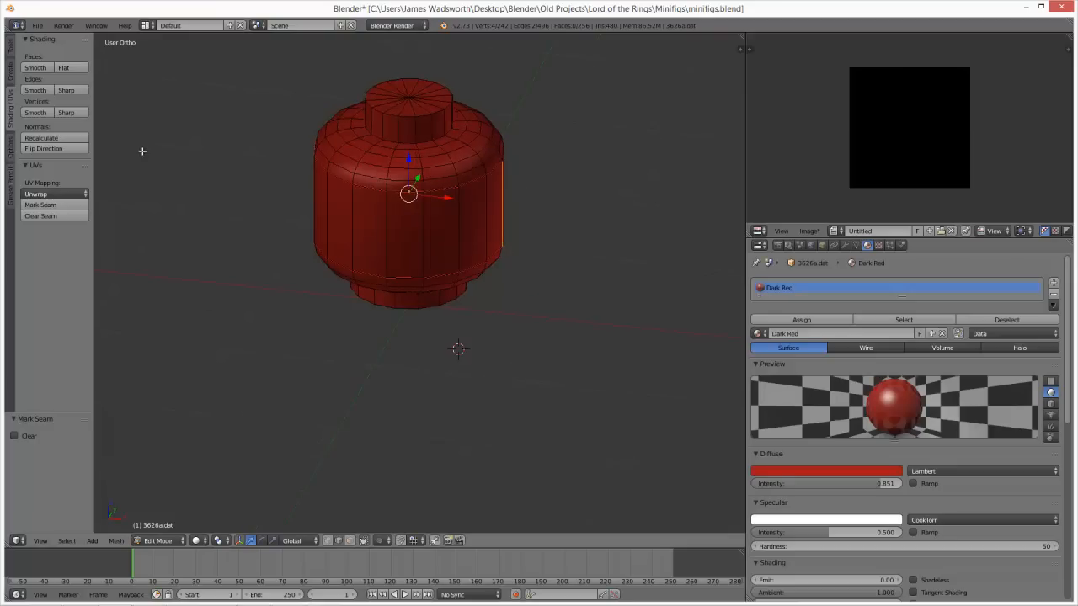
left_click(67, 206)
key("Tab")
middle_click_drag(489, 235, 460, 225)
key("z")
key("z")
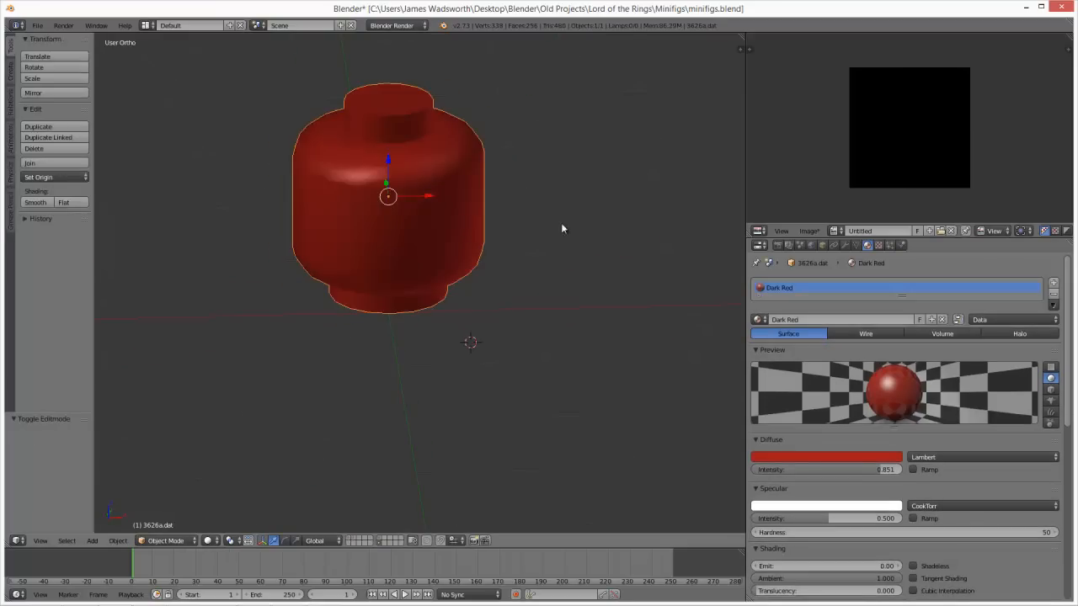
Step: Select the entire head mesh, create a new blank image for it, and unwrap it along the seams
key("Tab")
key("a")
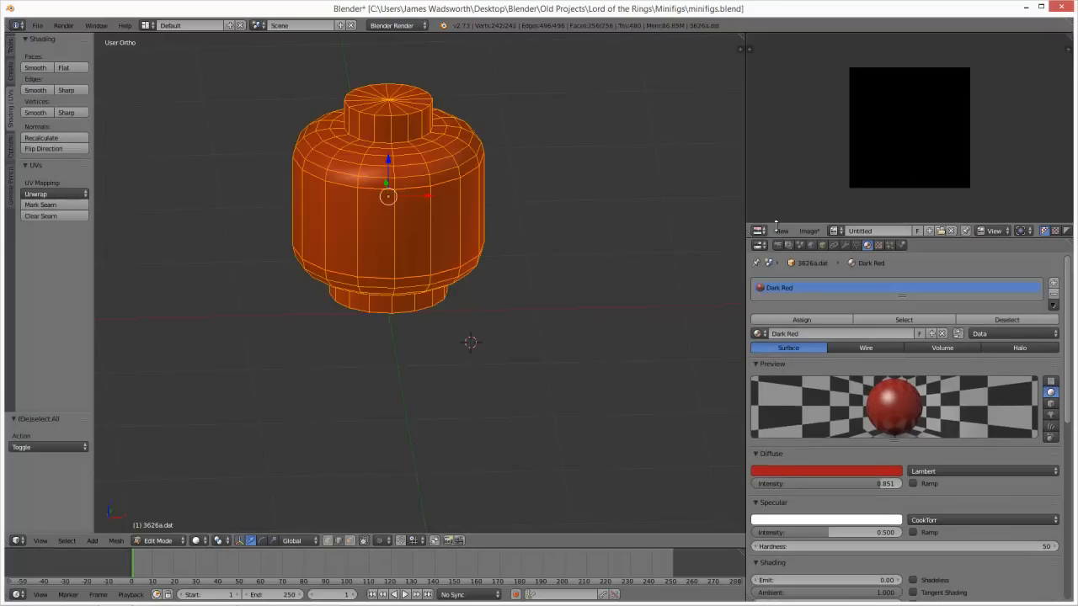
left_click(809, 230)
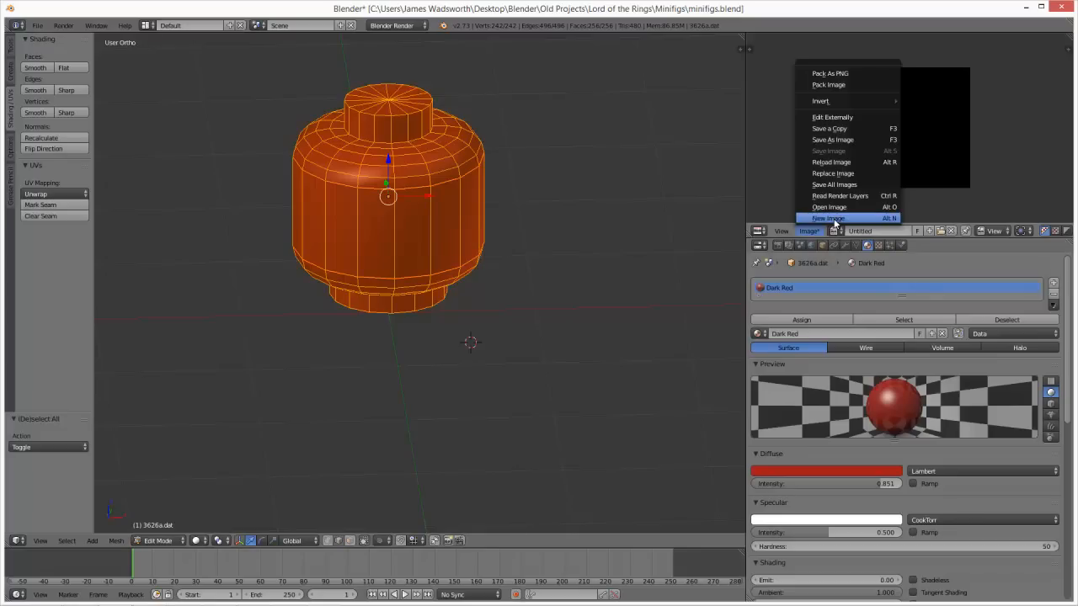
left_click(834, 218)
left_click(878, 308)
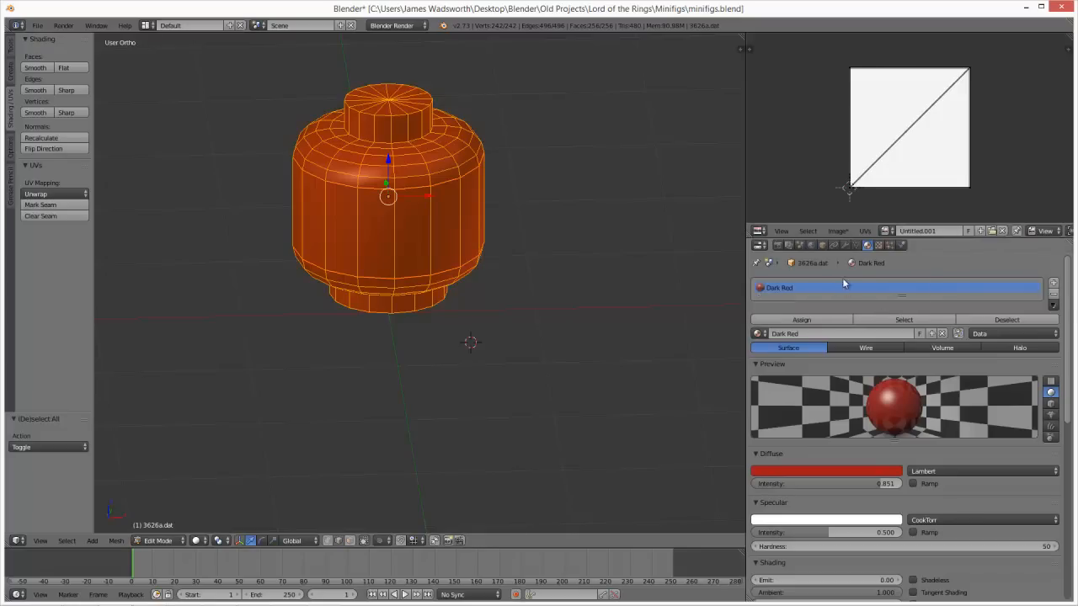
key("u")
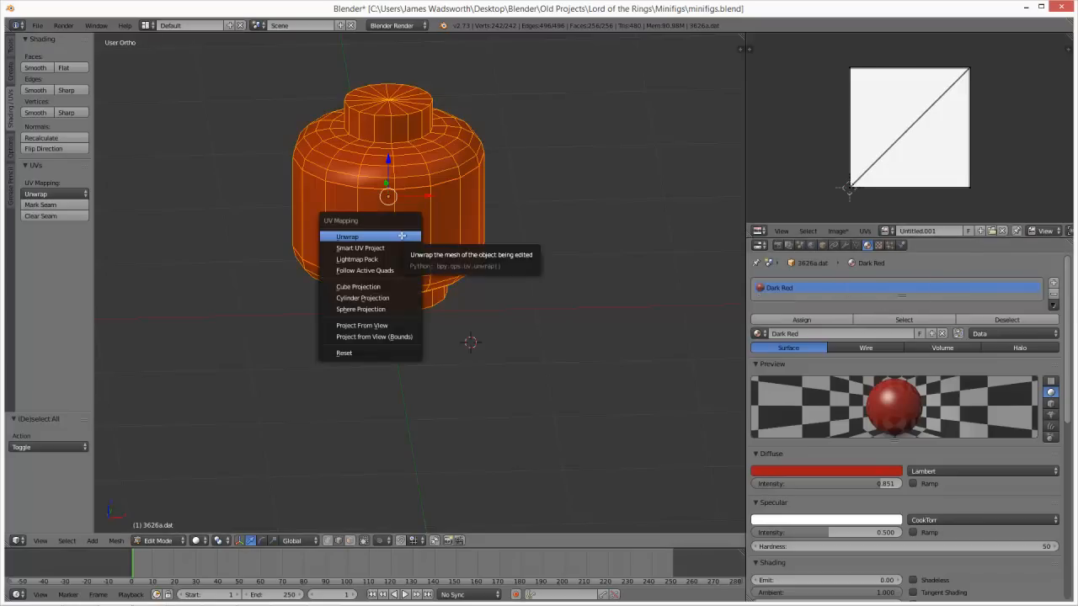
left_click(402, 236)
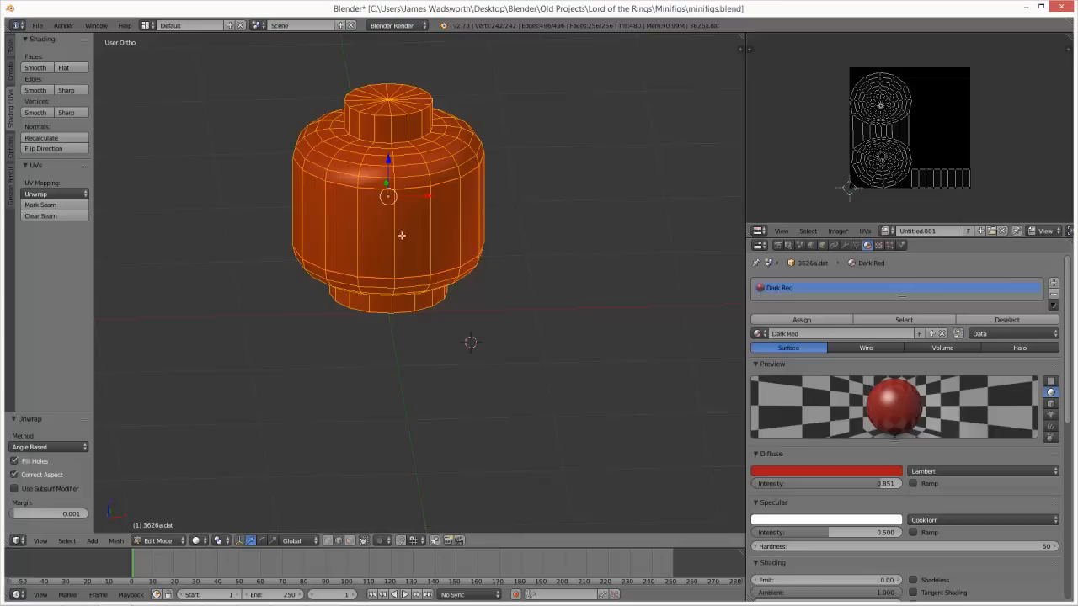
Step: Export the head's UV layout to the decals folder as uruk-hai head uv.png and leave mesh editing
left_click(849, 234)
mouse_move(865, 237)
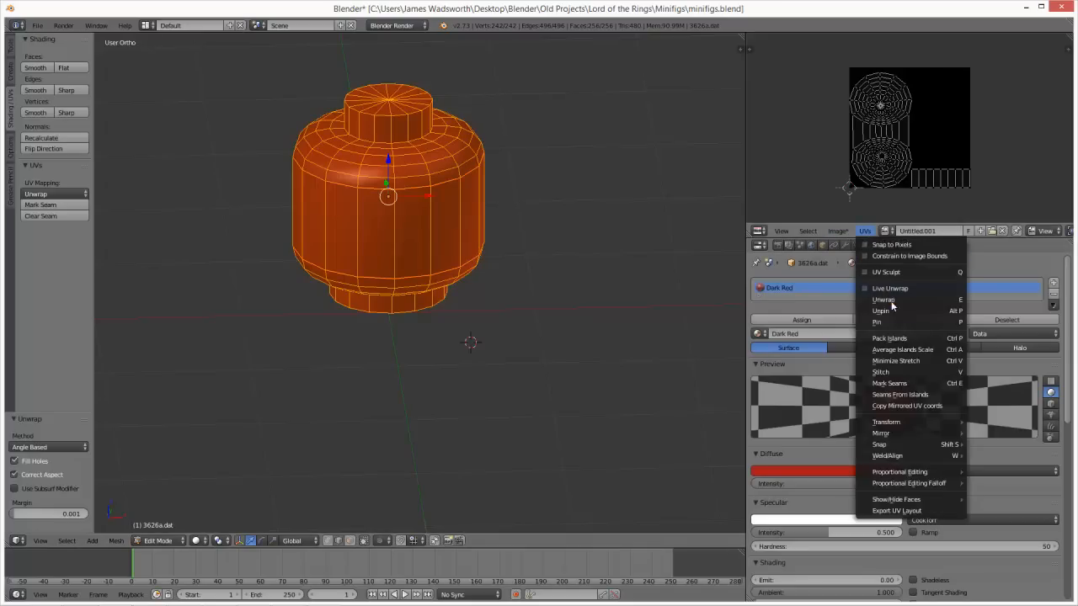
left_click(924, 510)
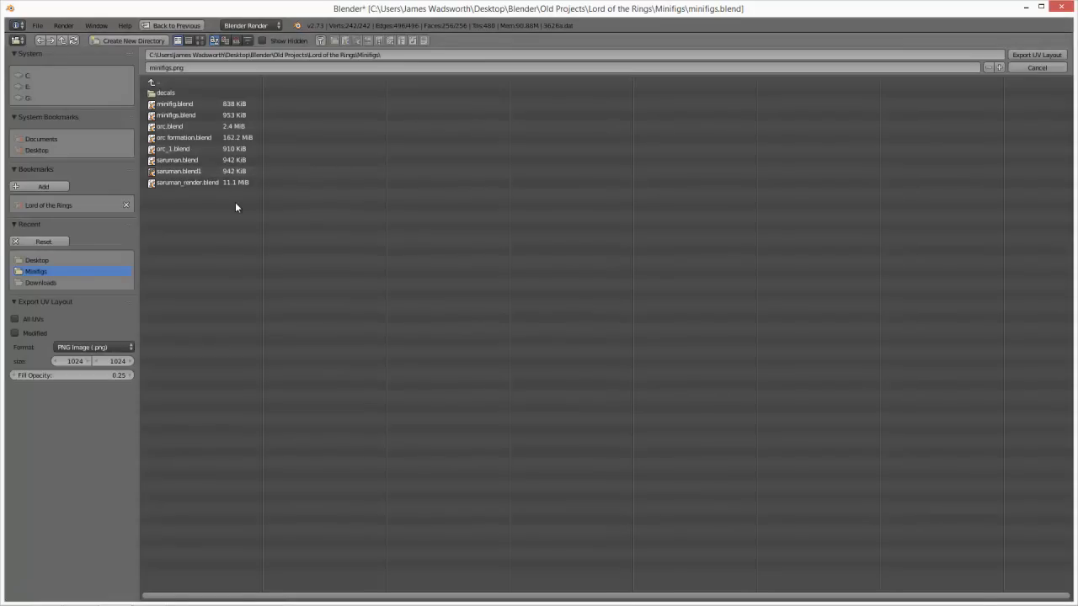
left_click(200, 89)
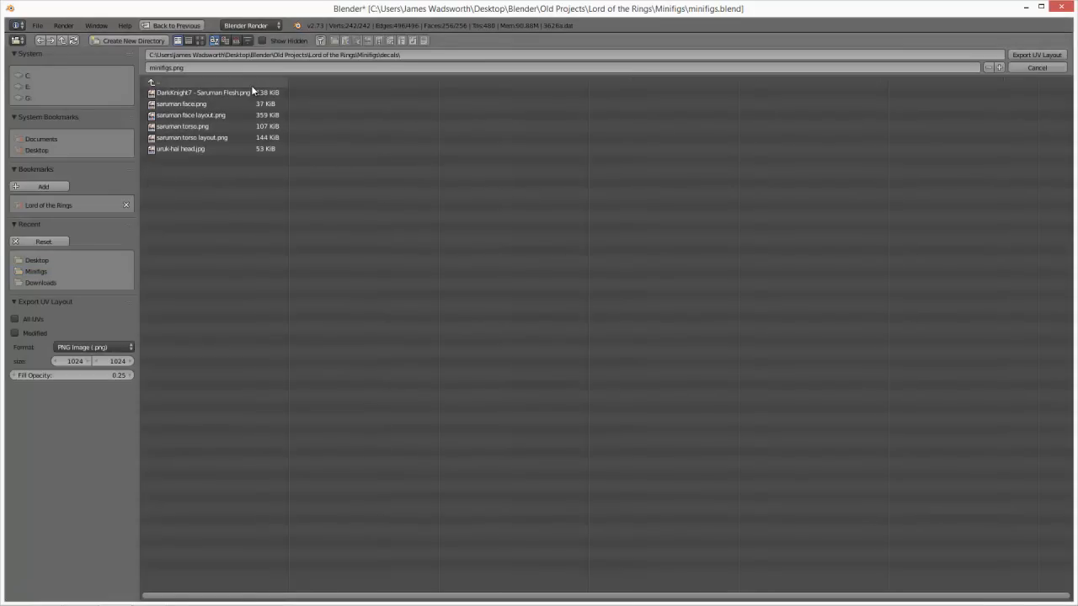
left_click(222, 152)
left_click(186, 68)
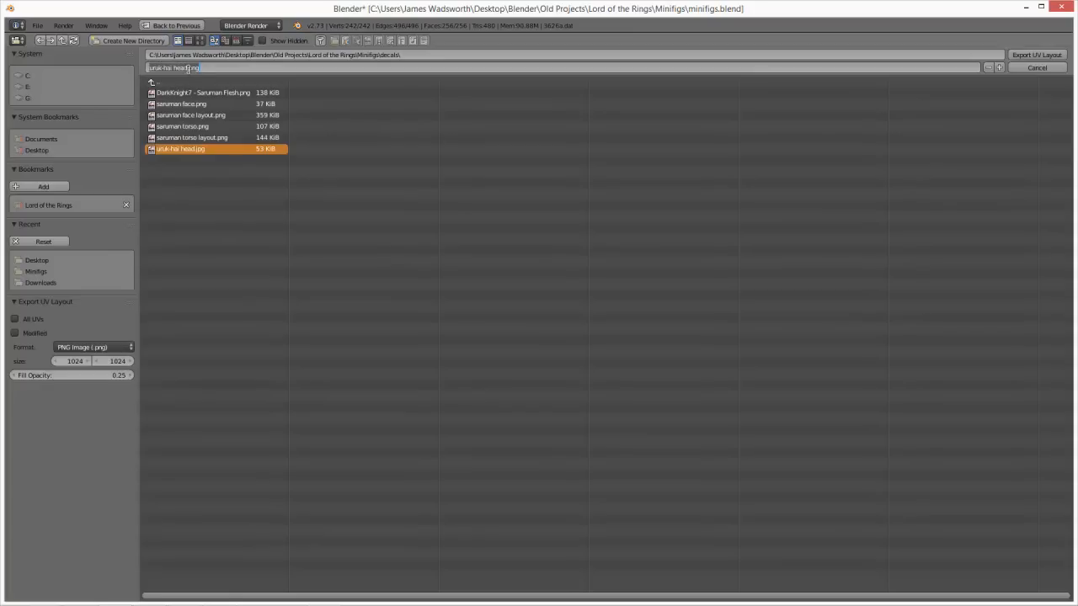
left_click(189, 69)
left_click(1031, 52)
left_click(1032, 53)
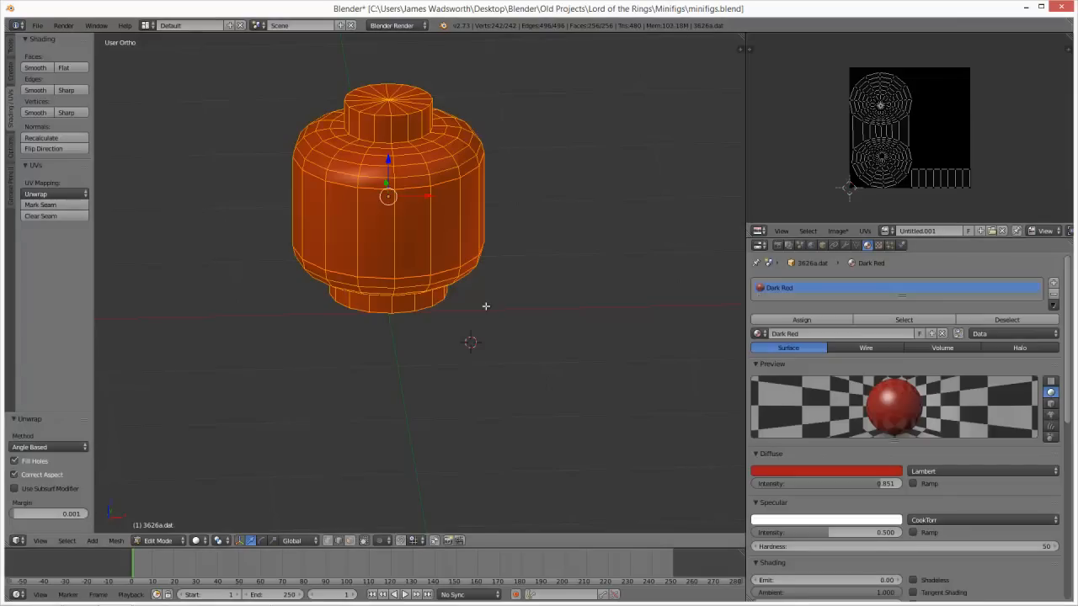
key("Tab")
Step: Switch to Photoshop and open uruk-hai head uv.png from the decals folder
key("alt+Tab")
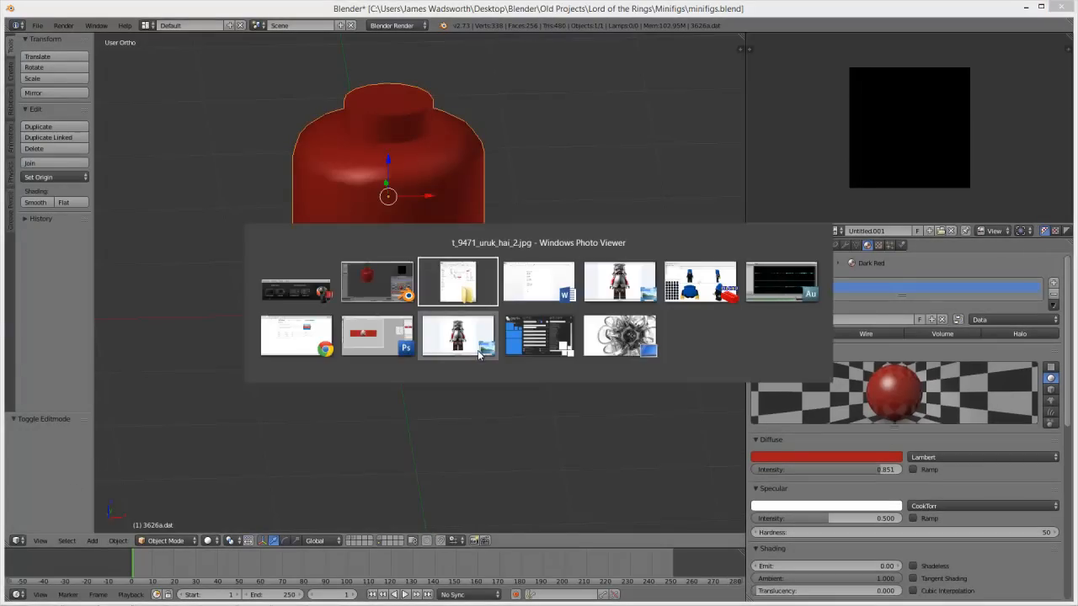
left_click(401, 353)
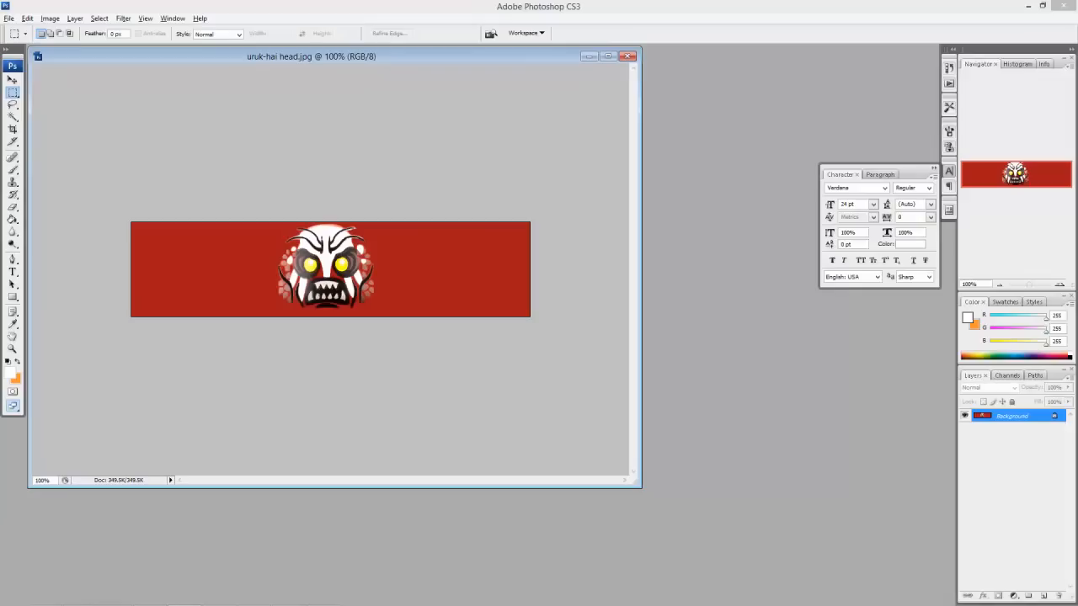
left_click(9, 18)
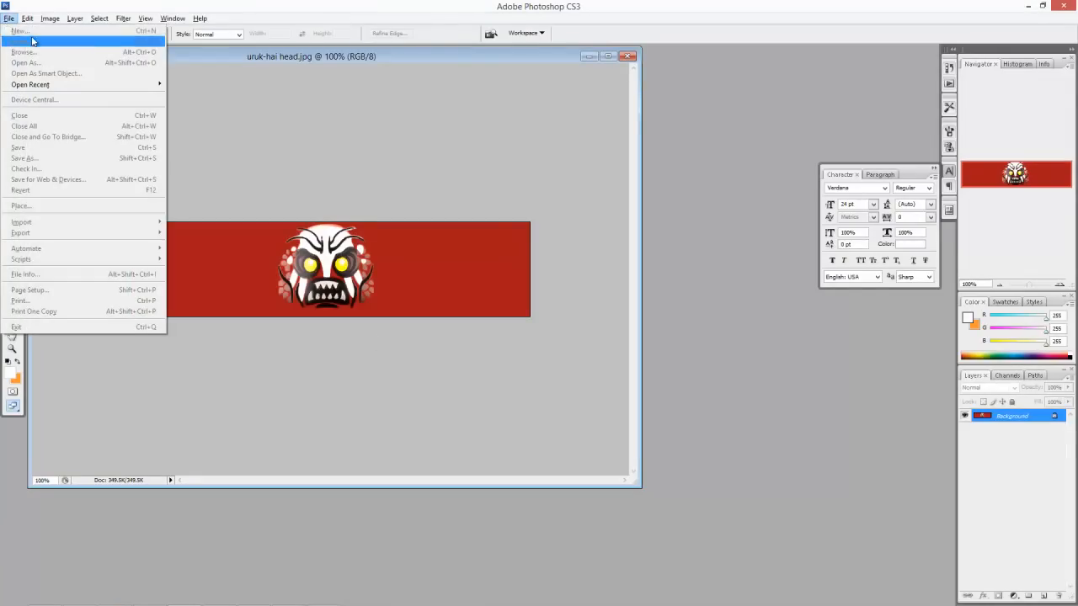
left_click(44, 10)
left_click(10, 18)
left_click(30, 42)
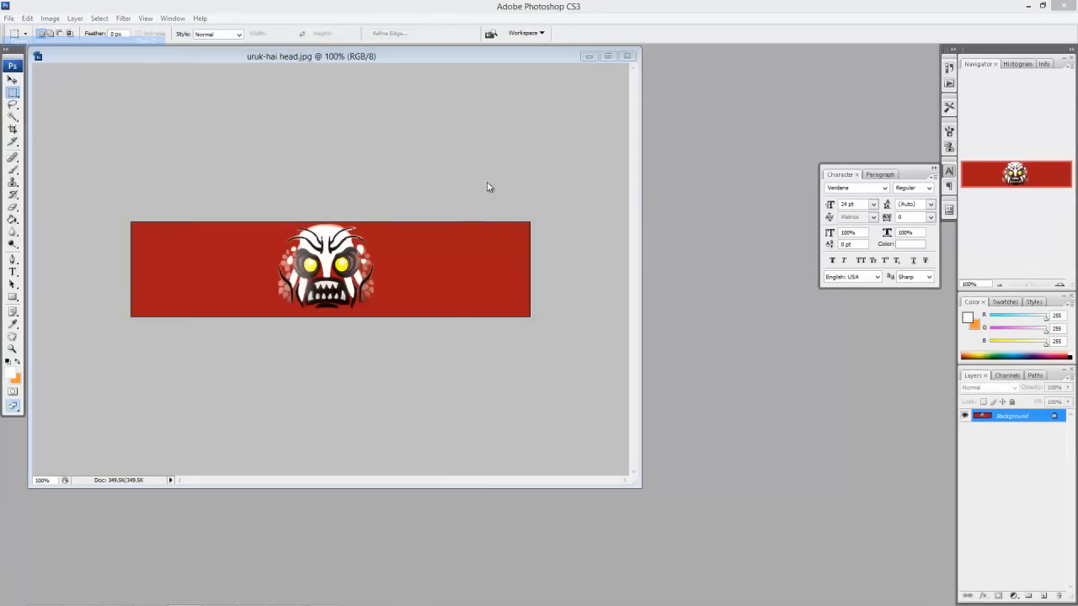
double_click(617, 244)
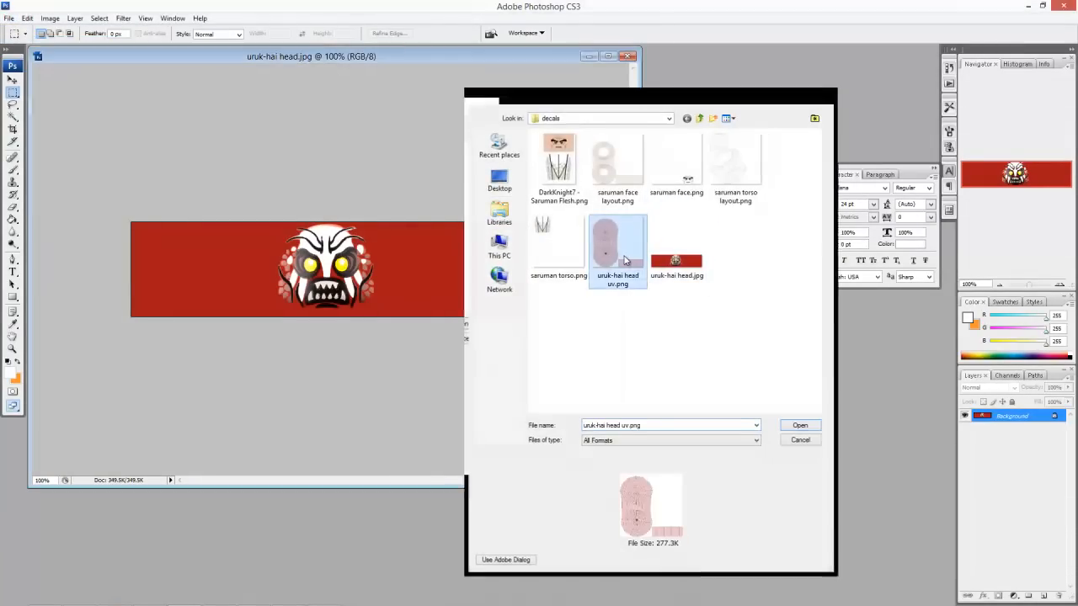
Step: Copy the entire uruk-hai head.jpg decal and paste it as a new layer in uruk-hai head uv.png
left_click(587, 148)
key("ctrl+a")
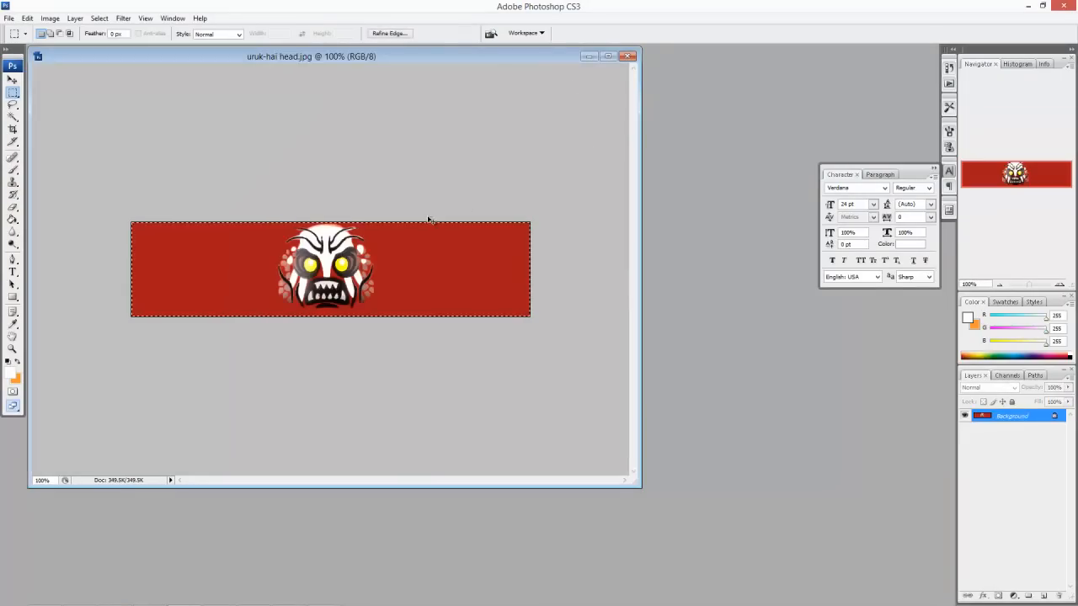
left_click(588, 56)
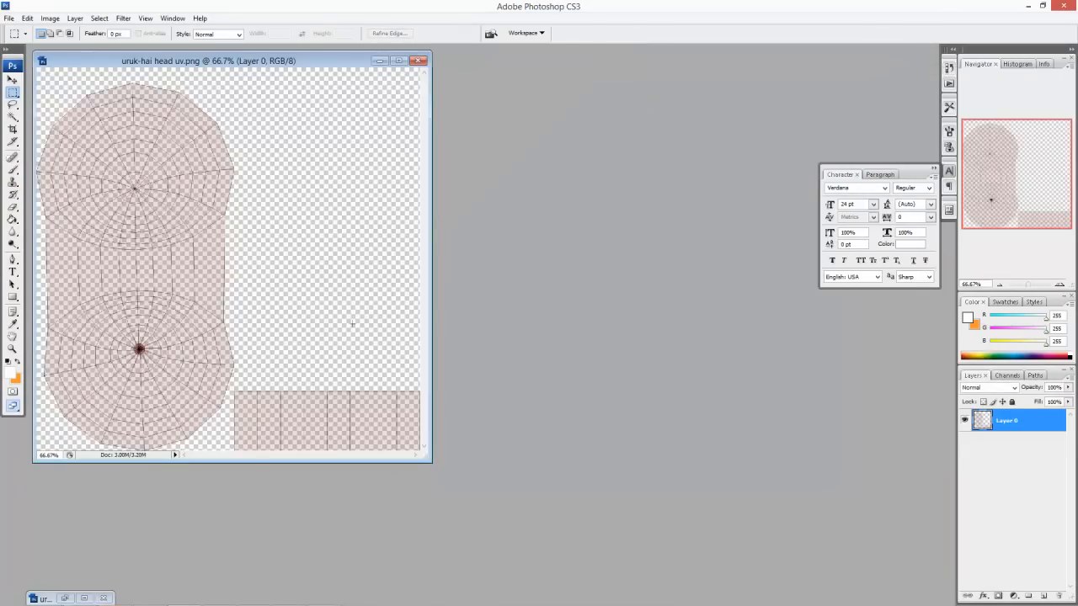
key("ctrl+v")
key("v")
left_click_drag(252, 273, 308, 337)
left_click_drag(308, 337, 312, 370)
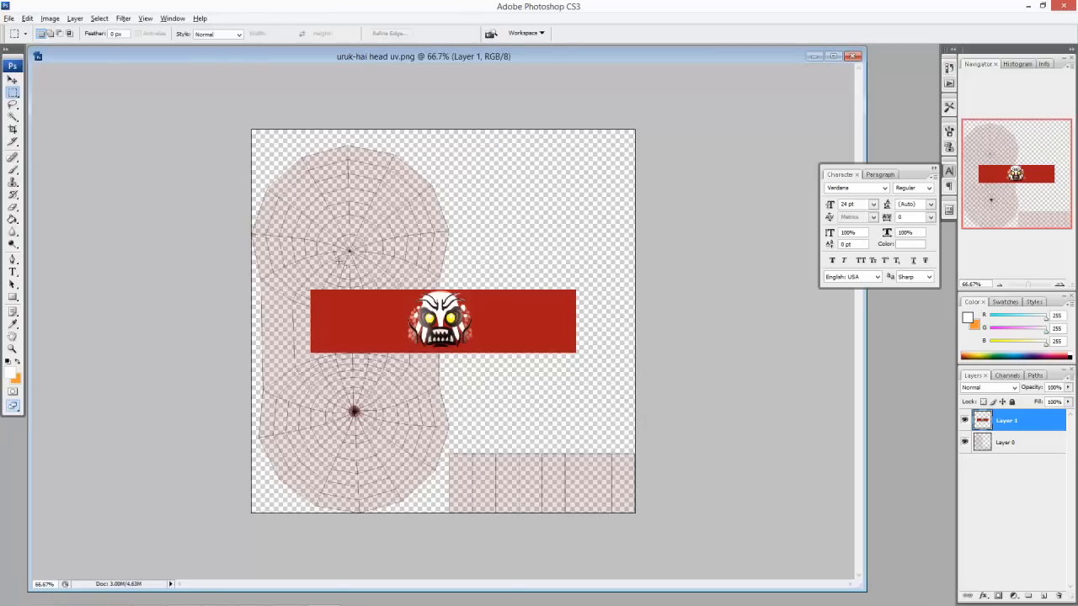
Step: Select the red background around the pasted face with the Magic Wand, delete it, and clear the selection
key("w")
left_click(487, 320)
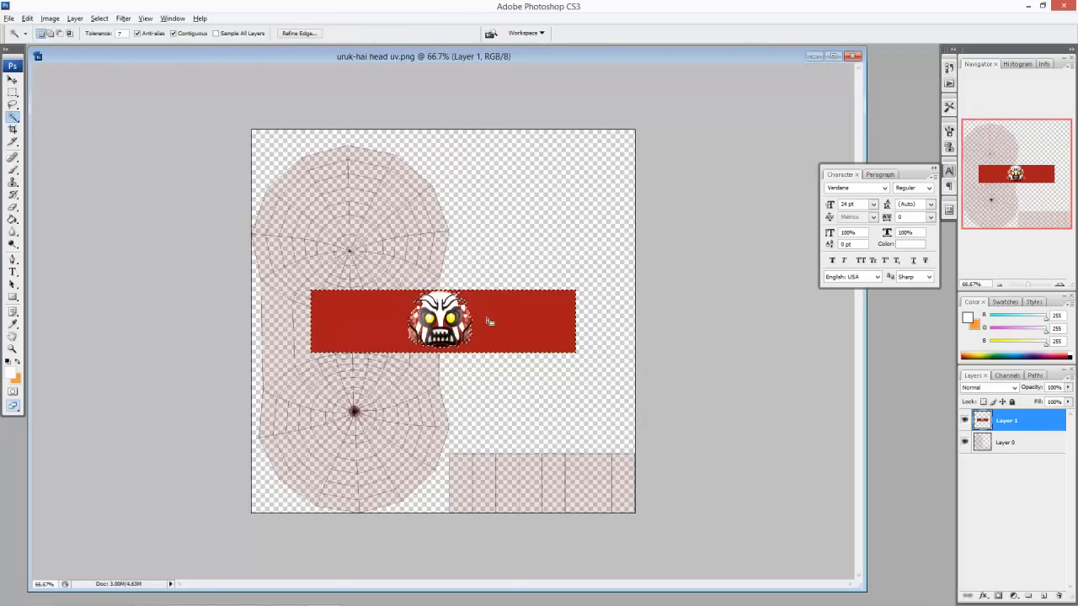
key("Delete")
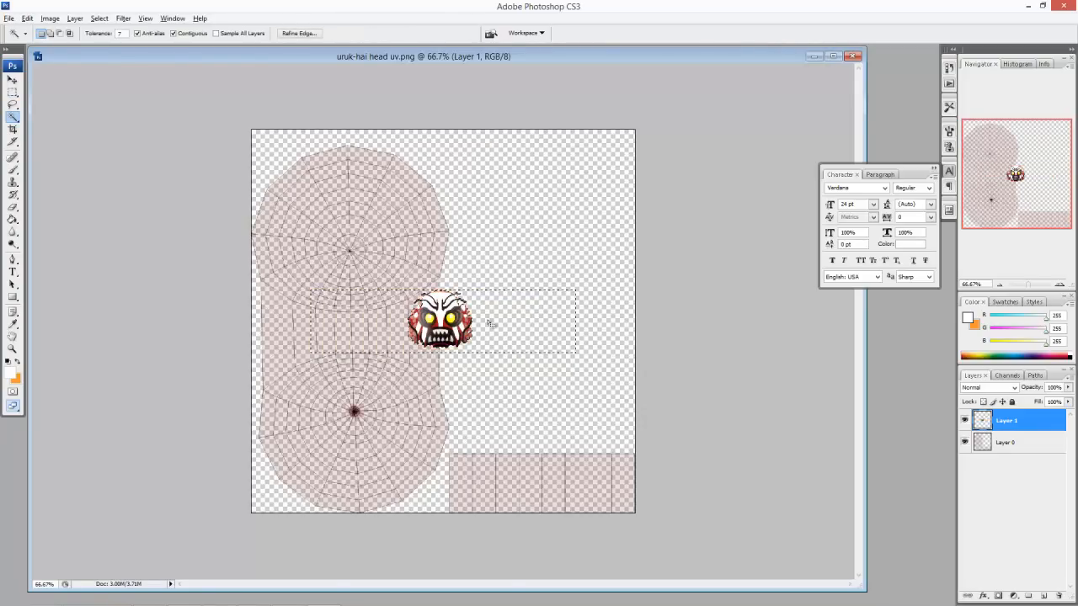
key("ctrl+d")
Step: Move the face decal to the middle of the rectangular UV strip and save the document as uruk-hai head uv.psd
scroll(494, 326, "up", 4, "alt")
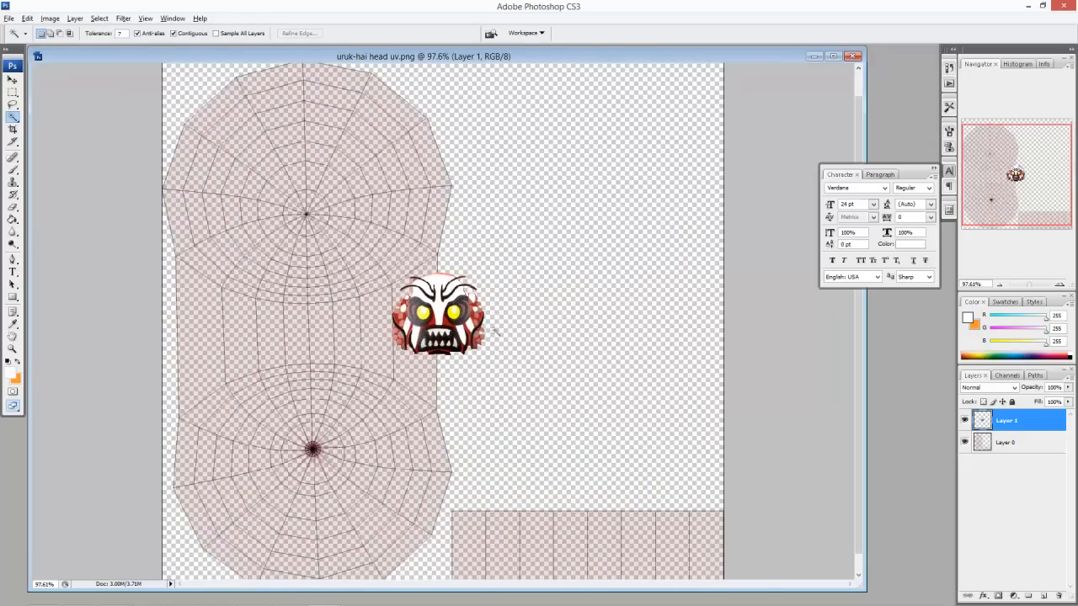
key("v")
left_click_drag(457, 322, 611, 533)
scroll(654, 483, "down", 2)
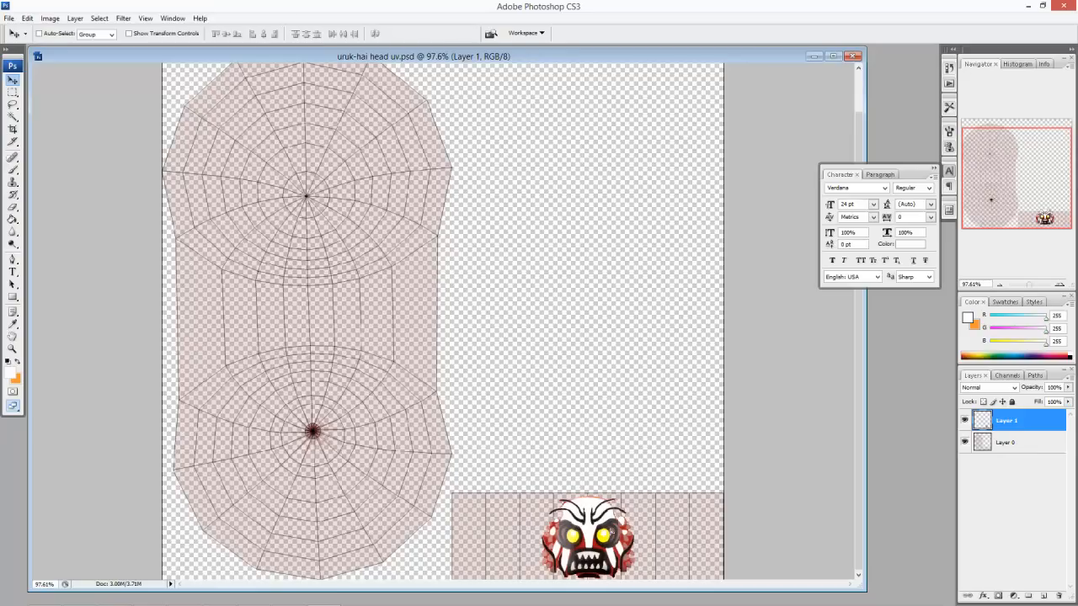
left_click_drag(611, 532, 611, 532)
Step: Hide the UV layout layer, Layer 0, leaving only the face decal layer shown
left_click(13, 324)
scroll(644, 530, "up", 6, "alt")
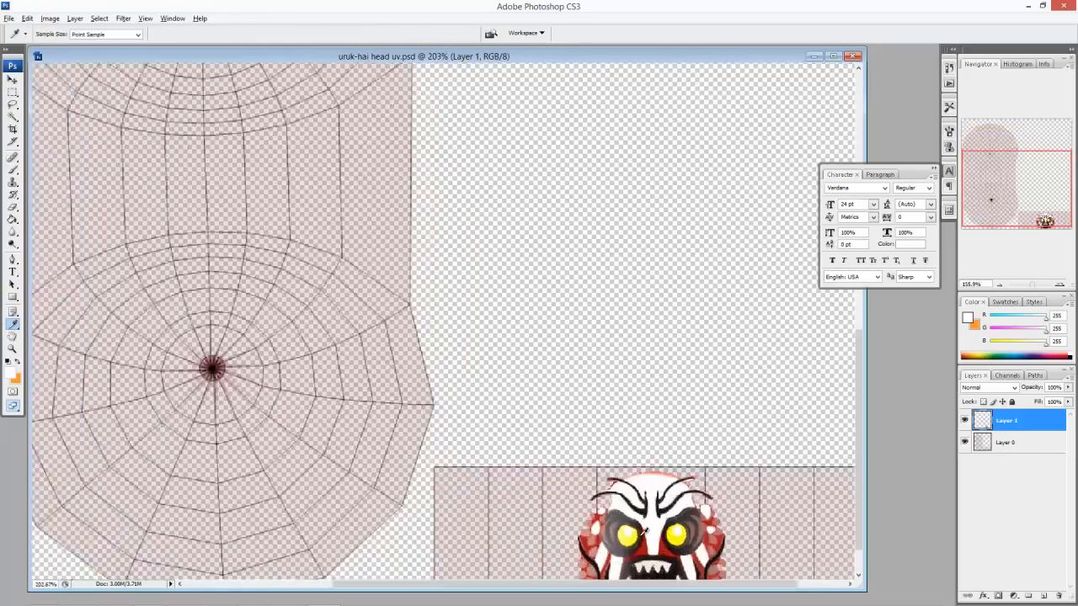
scroll(777, 507, "down", 2)
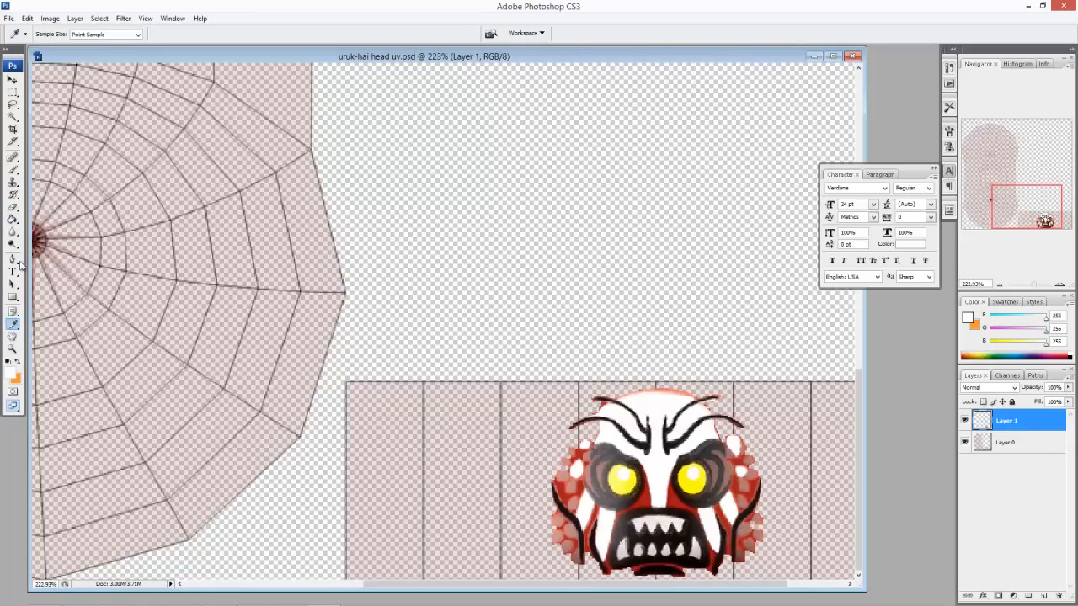
left_click(965, 444)
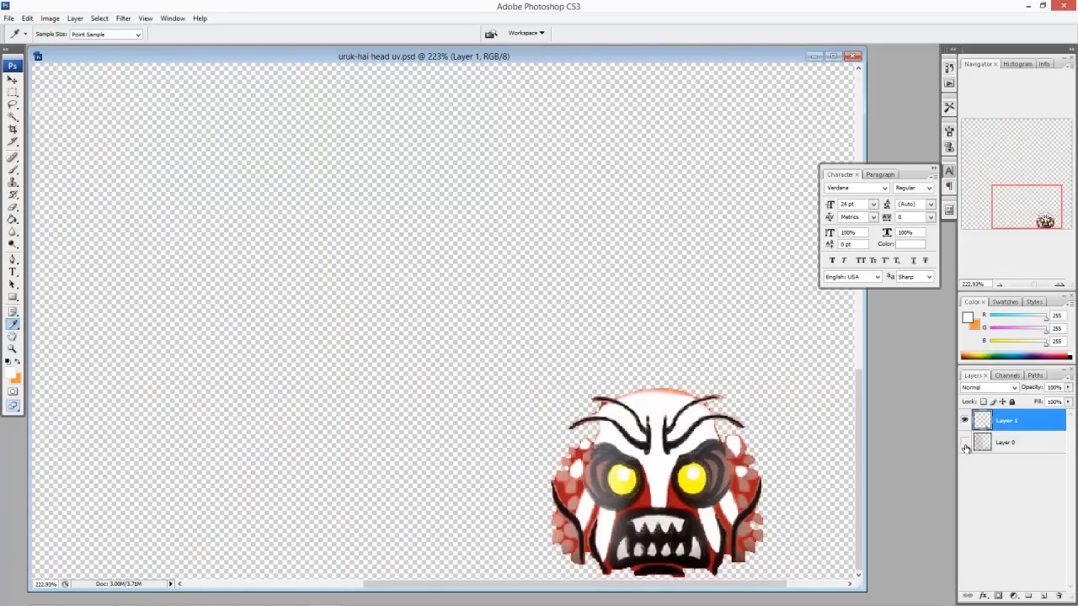
scroll(696, 442, "down", 5, "alt")
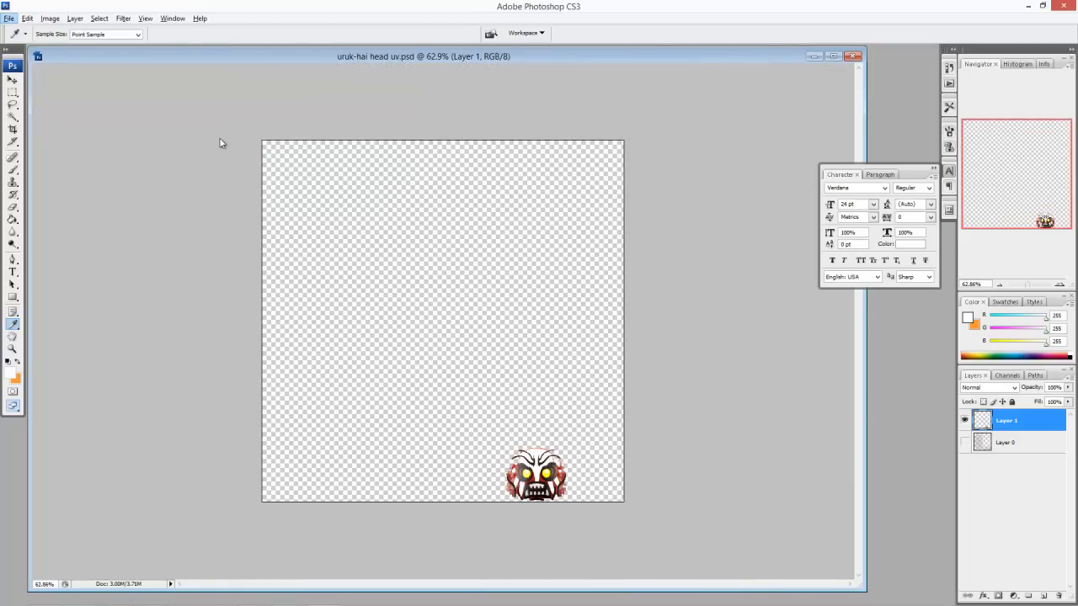
Step: Save a PNG copy of the face decal in the decals folder as uruk-hai head.png
left_click(8, 18)
left_click(182, 11)
left_click(8, 21)
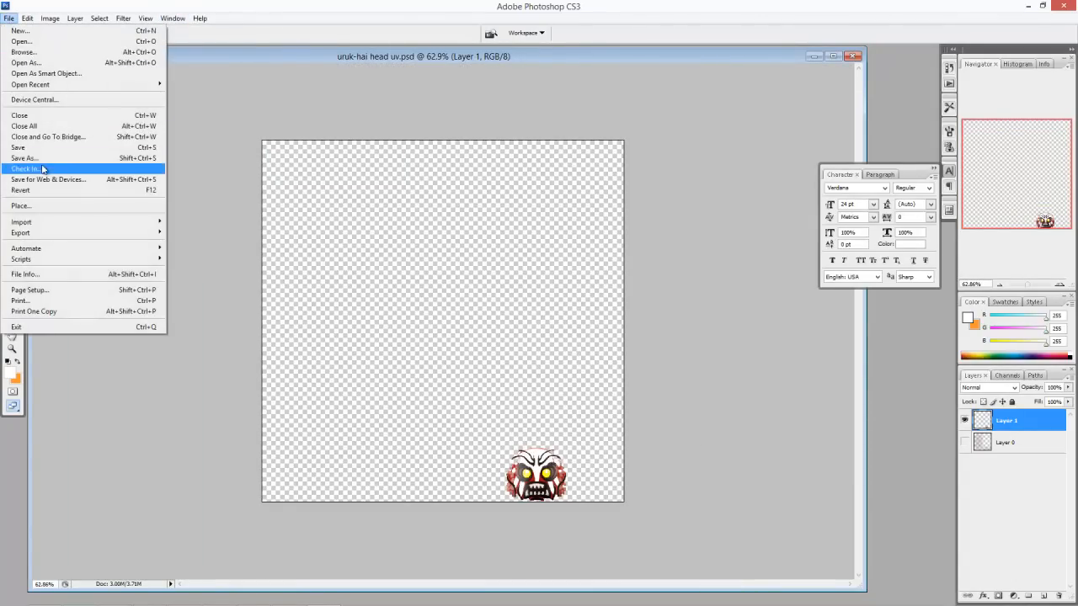
left_click(25, 158)
left_click(360, 322)
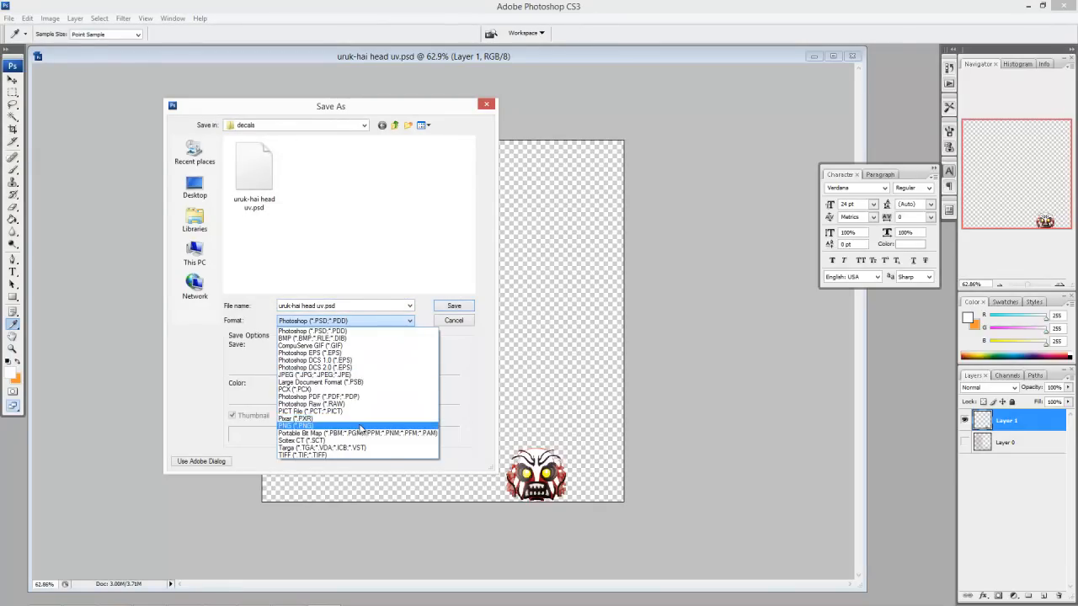
left_click(361, 426)
left_click(341, 308)
left_click(346, 308)
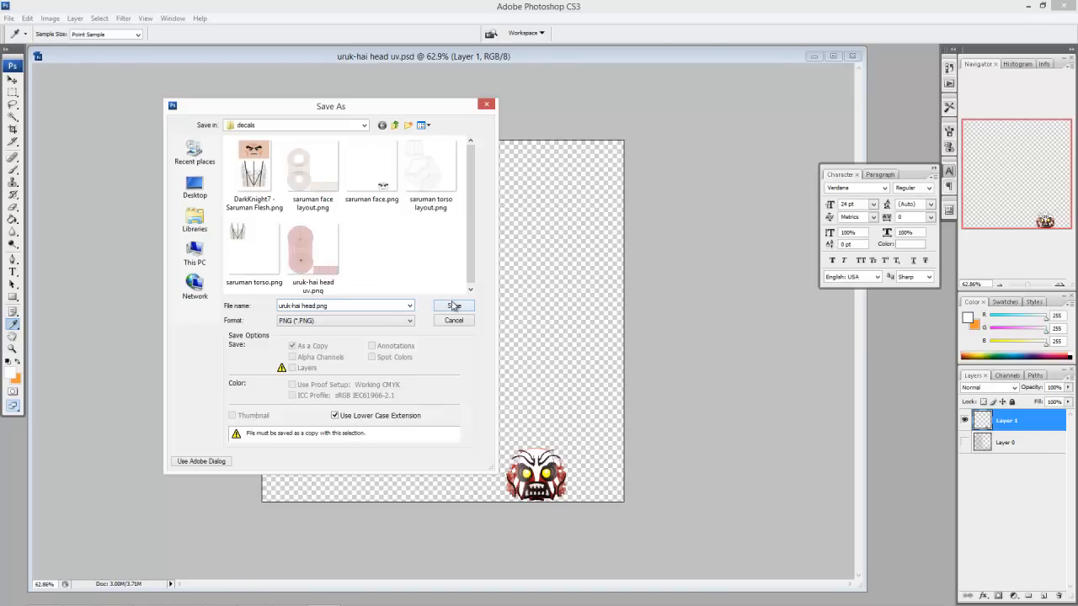
left_click(454, 306)
left_click(573, 299)
Step: Switch to Blender and give the head its own copy of the Dark Red material, named Orc Head
key("alt+Tab")
left_click(523, 282)
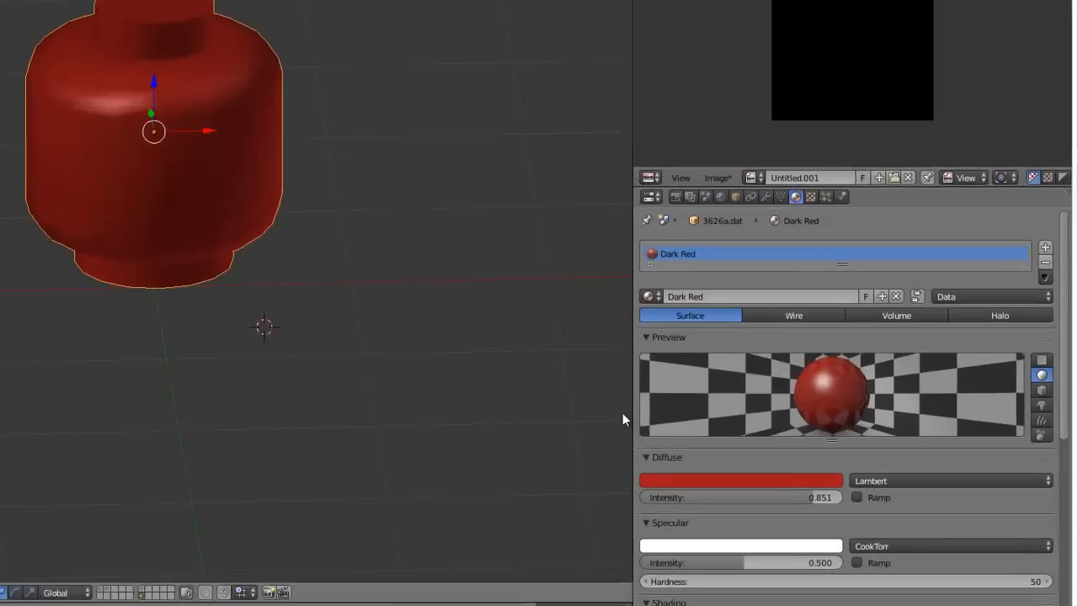
left_click(779, 175)
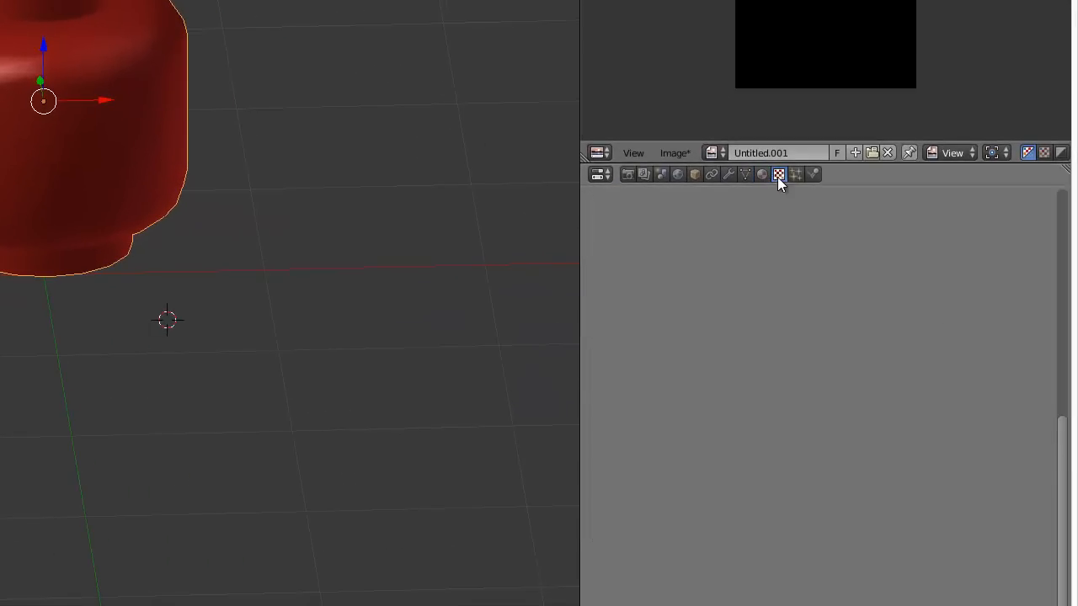
left_click(764, 173)
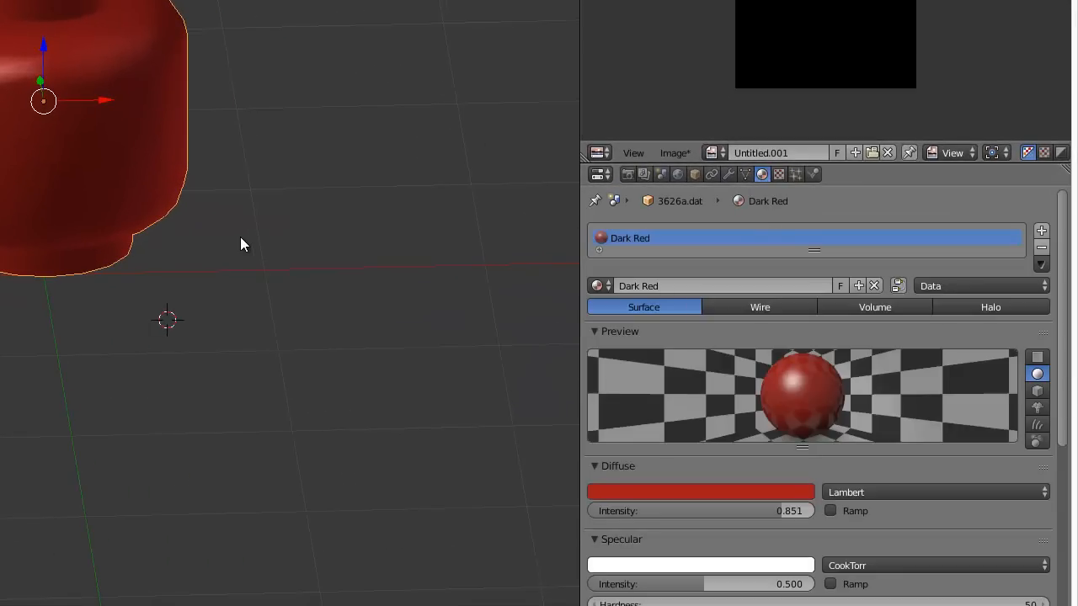
scroll(240, 237, "down", 2)
scroll(239, 233, "up", 1)
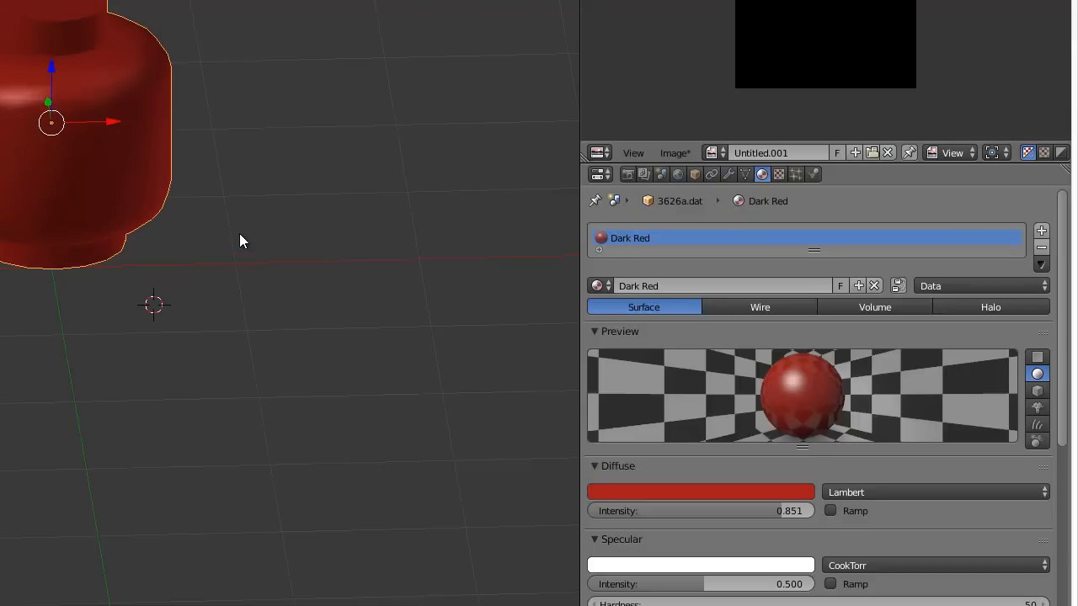
left_click(858, 285)
left_click(795, 288)
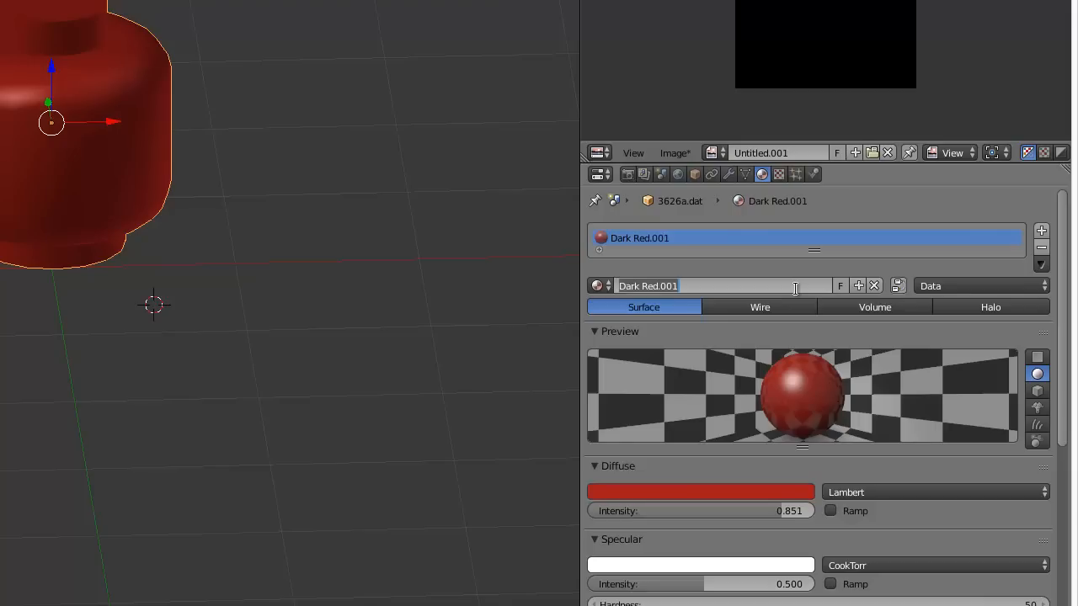
type("Head")
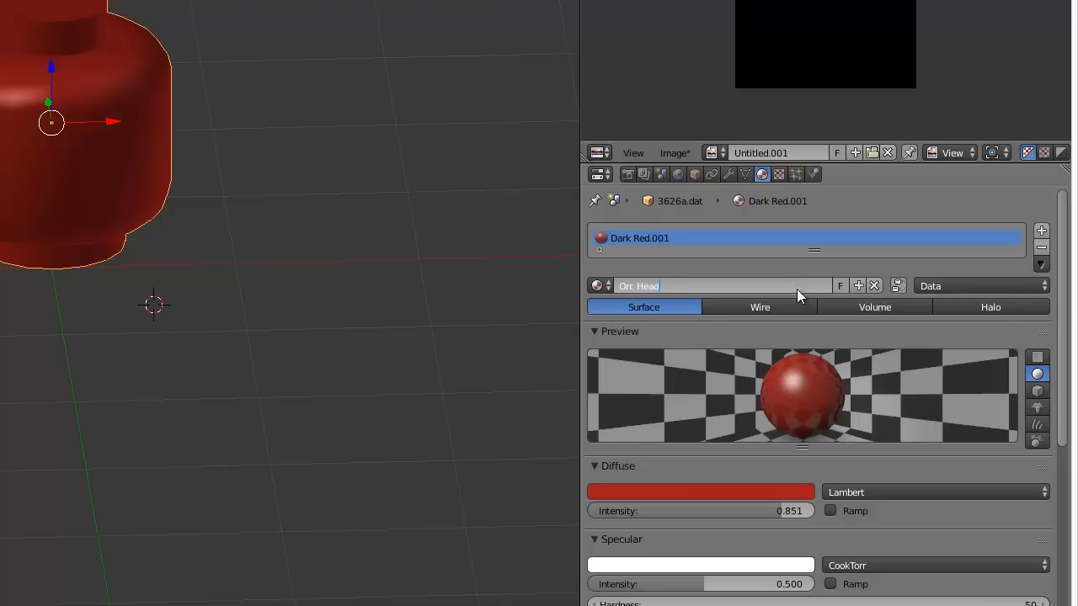
key("Return")
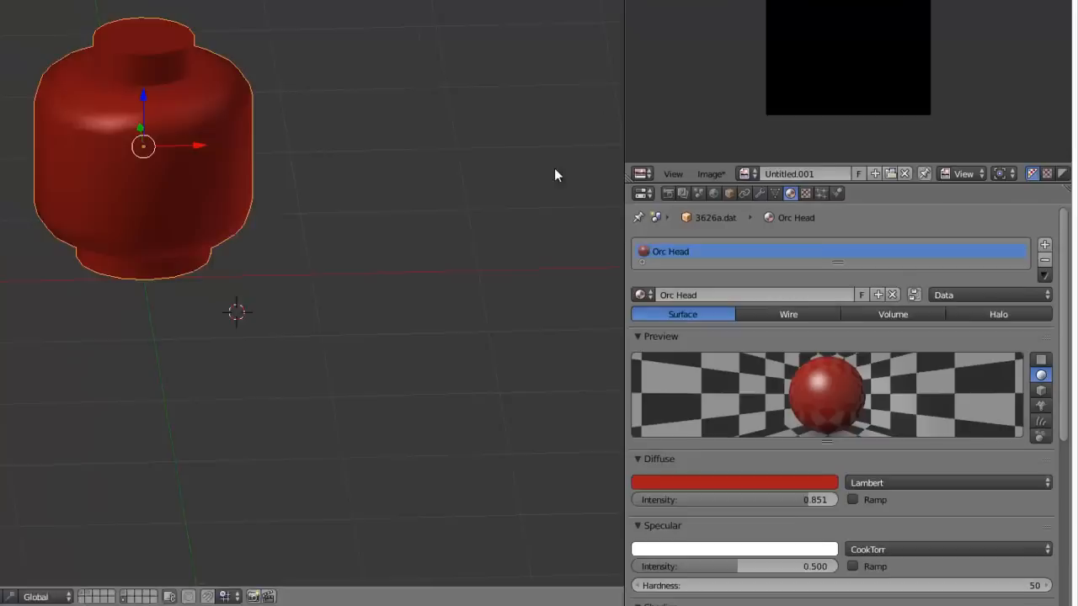
Step: Add a new image texture to the Orc Head material and load uruk-hai head.png from the decals folder
key("Tab")
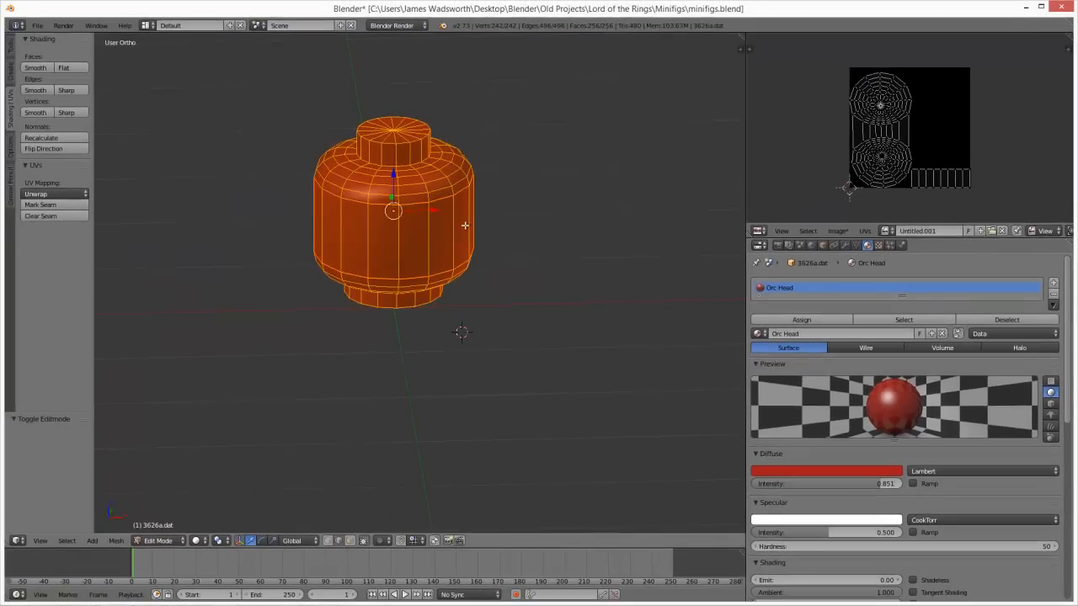
key("Tab")
left_click(878, 246)
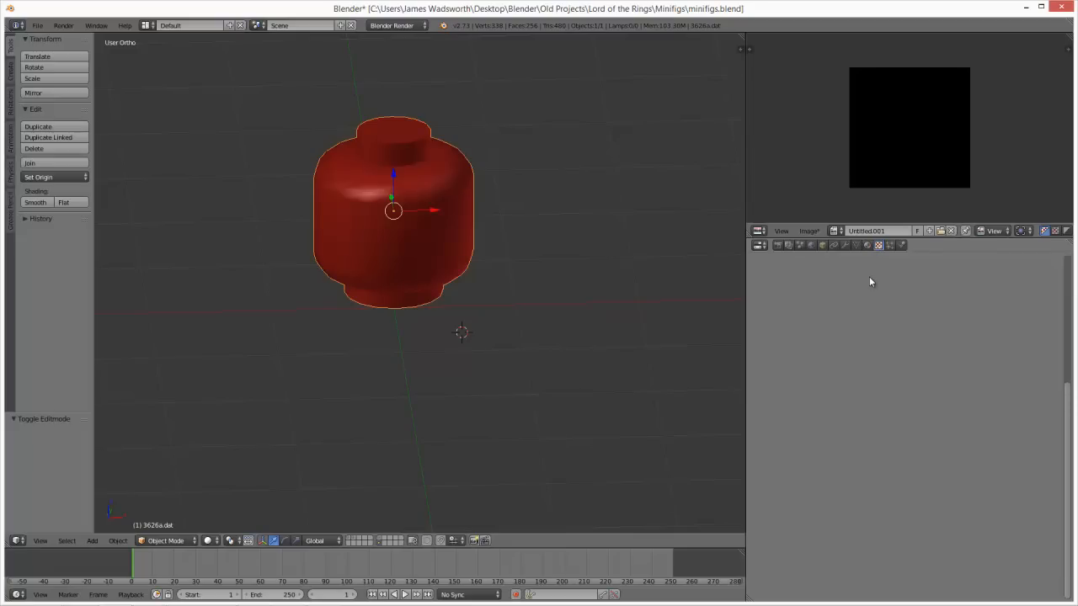
left_click(861, 302)
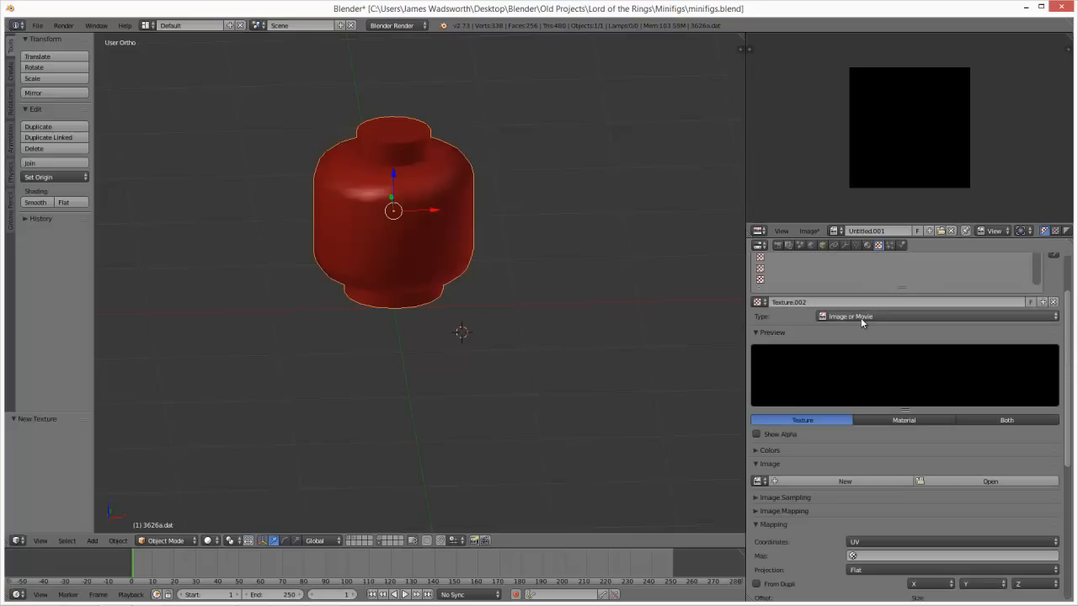
left_click(993, 481)
left_click(161, 93)
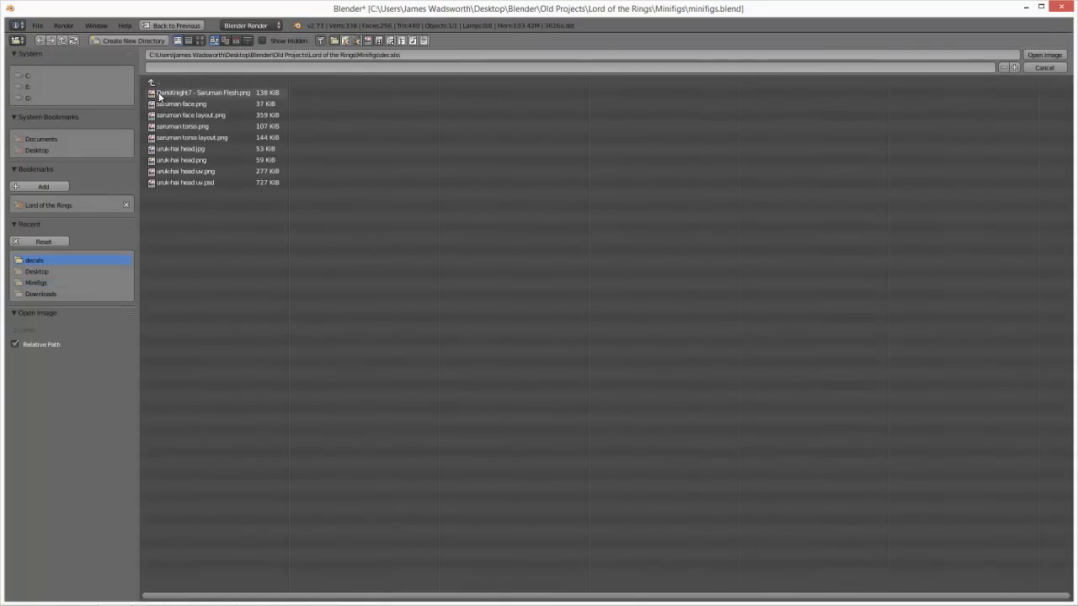
left_click(227, 162)
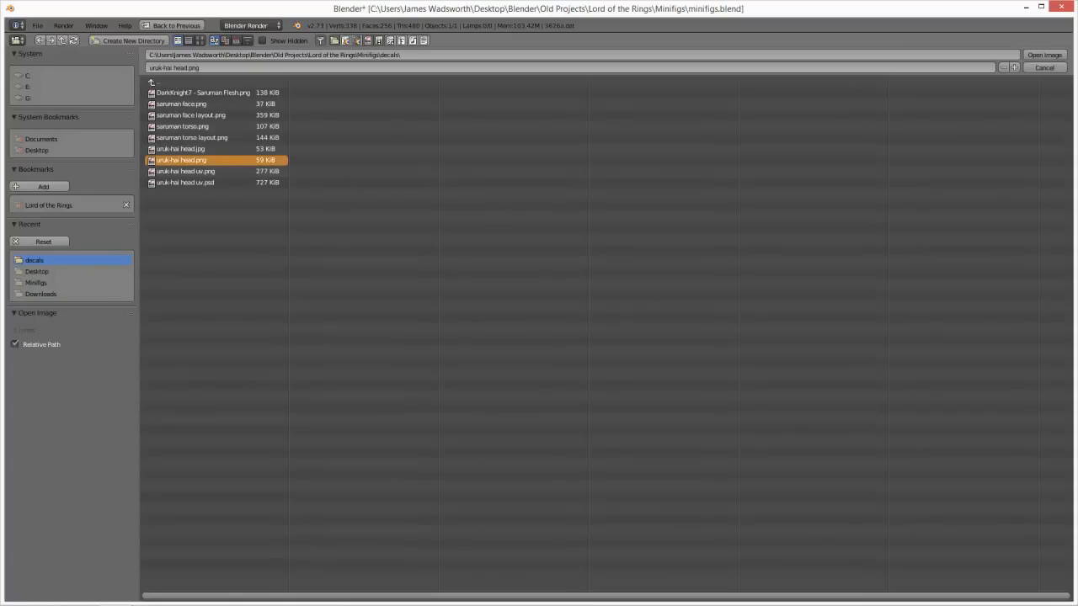
left_click(1043, 54)
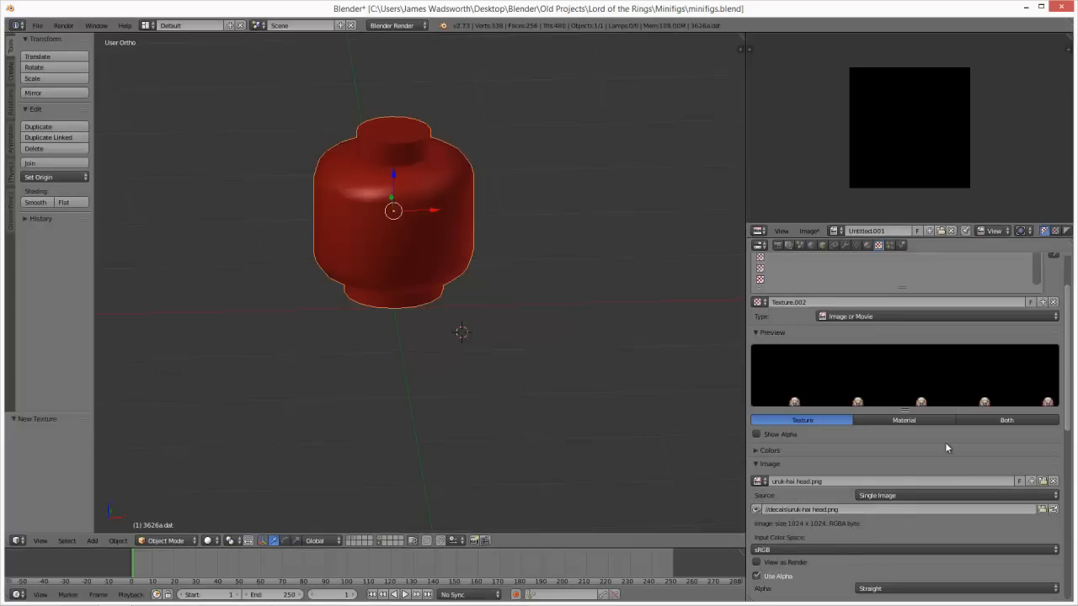
scroll(945, 442, "down", 6)
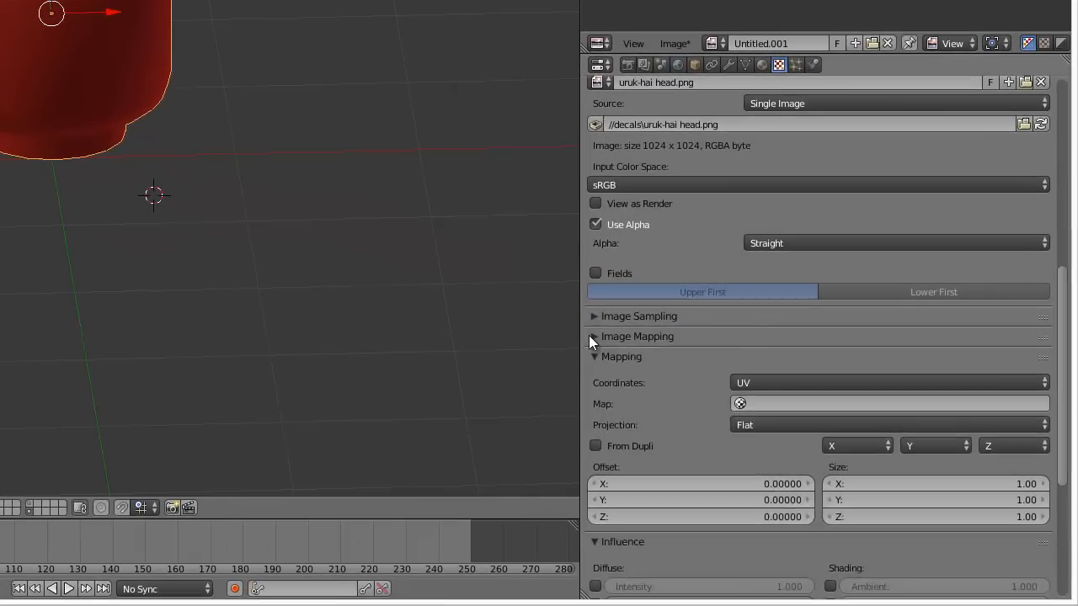
left_click(645, 364)
scroll(688, 376, "down", 2)
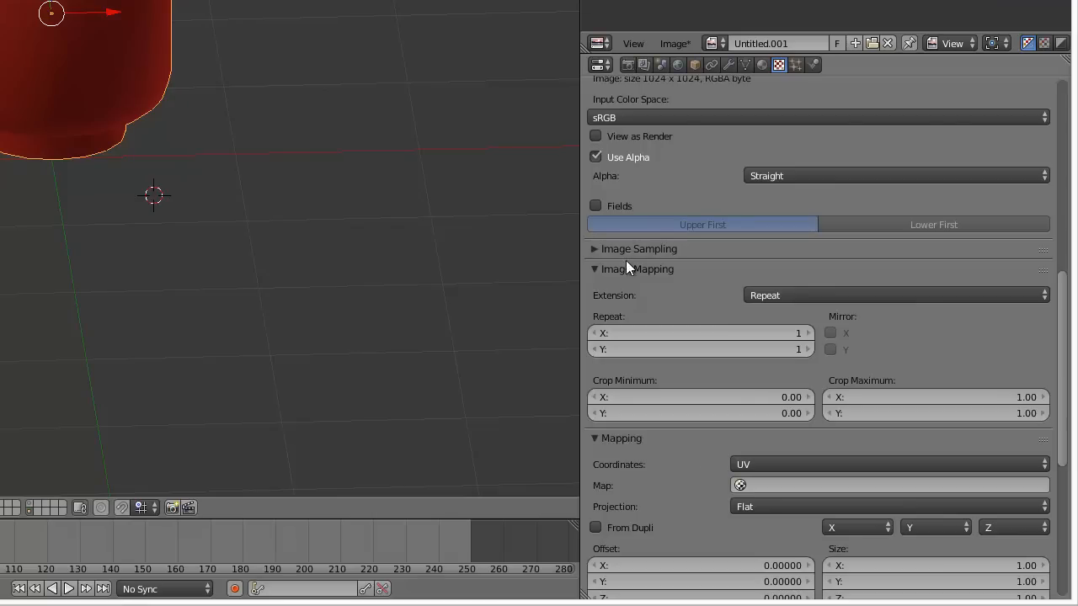
left_click(590, 266)
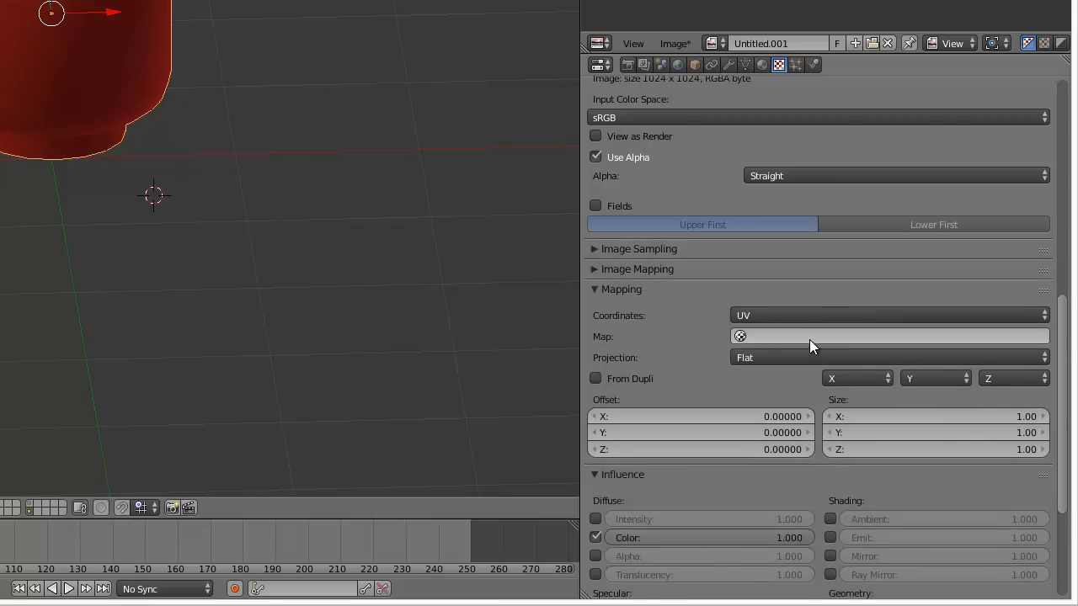
scroll(807, 328, "up", 12)
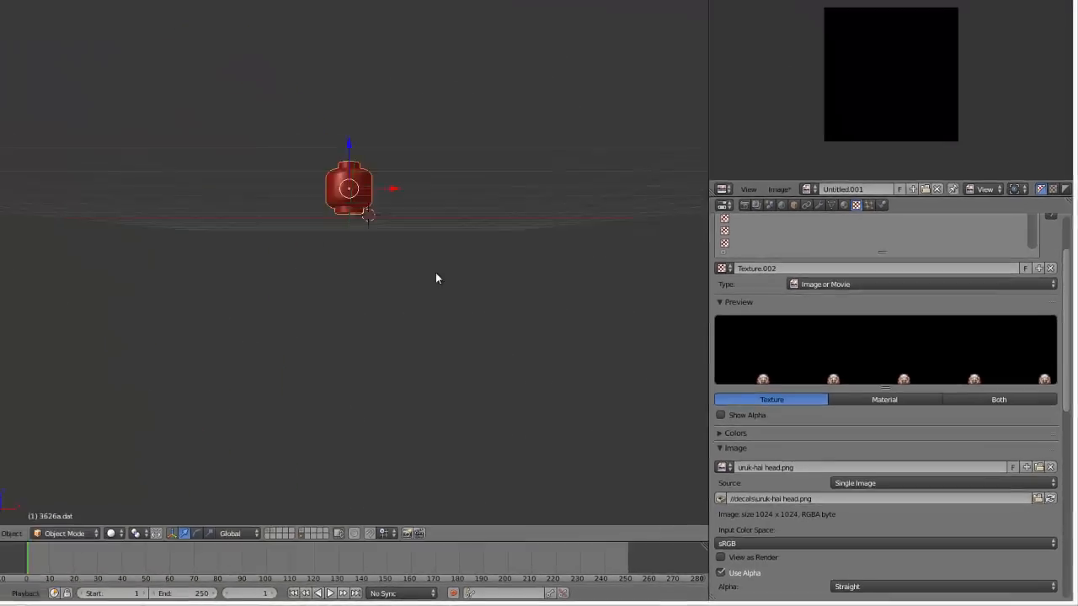
Step: Render the head from the camera view to check the face decal, then close the render
key("KP_0")
key("F12")
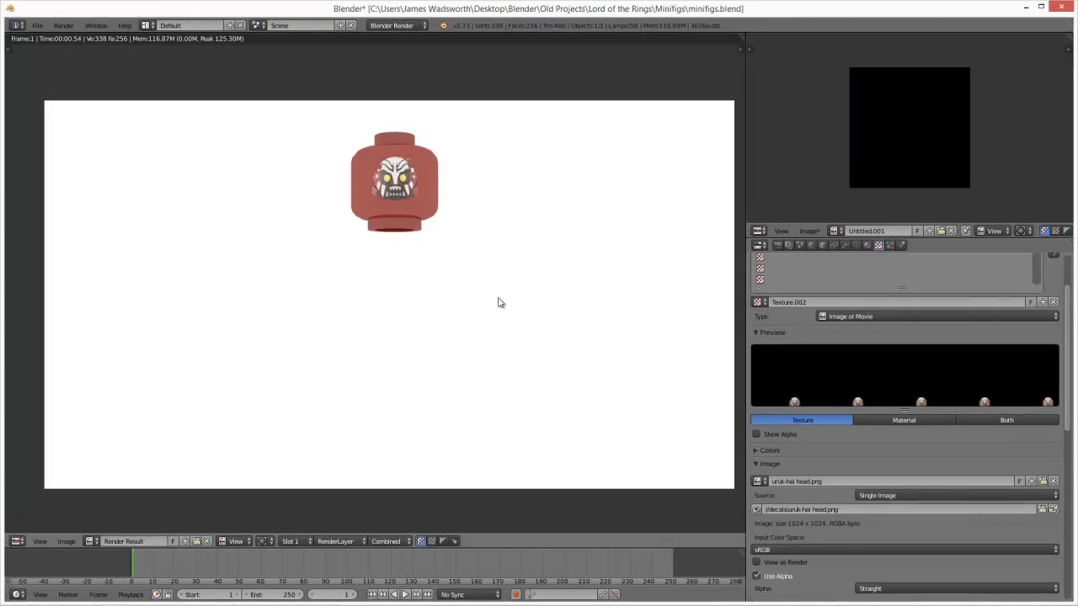
key("Escape")
scroll(840, 503, "down", 10)
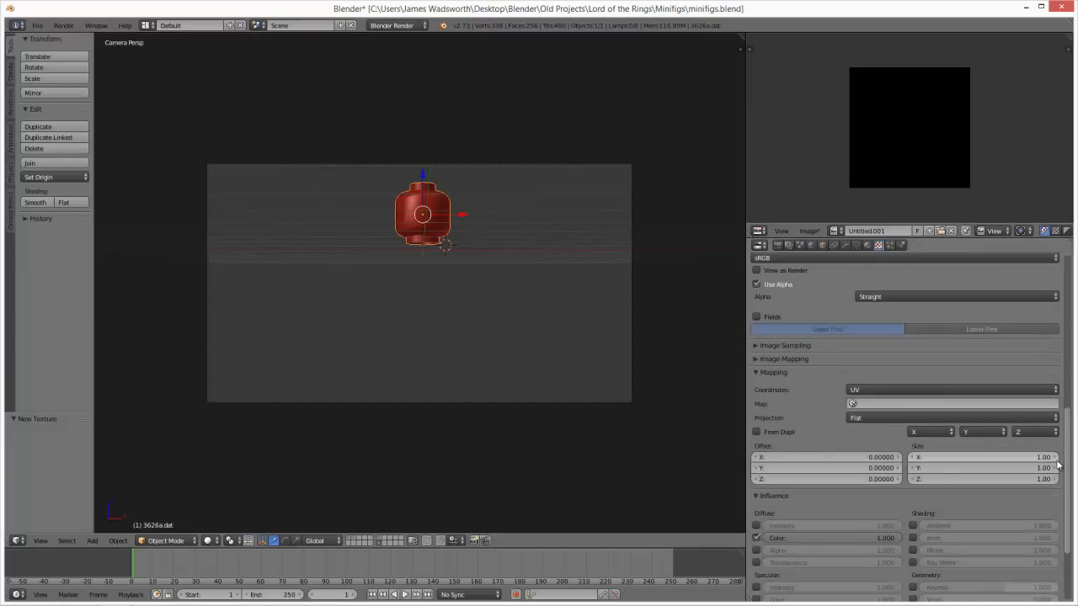
Step: Switch to Photoshop and enlarge the face decal with Free Transform to about 114% width and 116.5% height
key("alt+Tab")
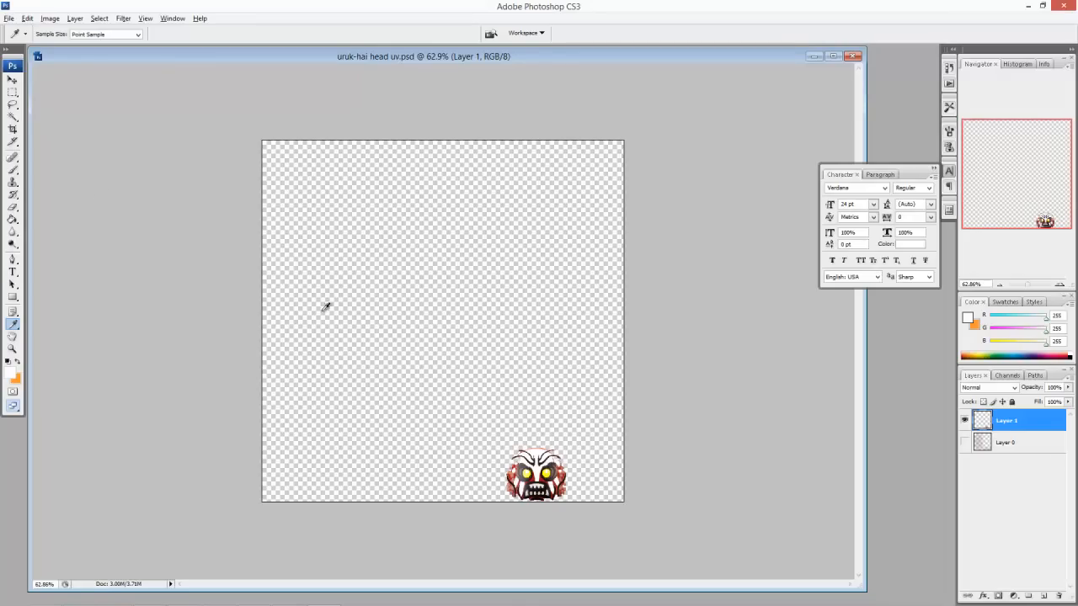
left_click(12, 91)
right_click(539, 497)
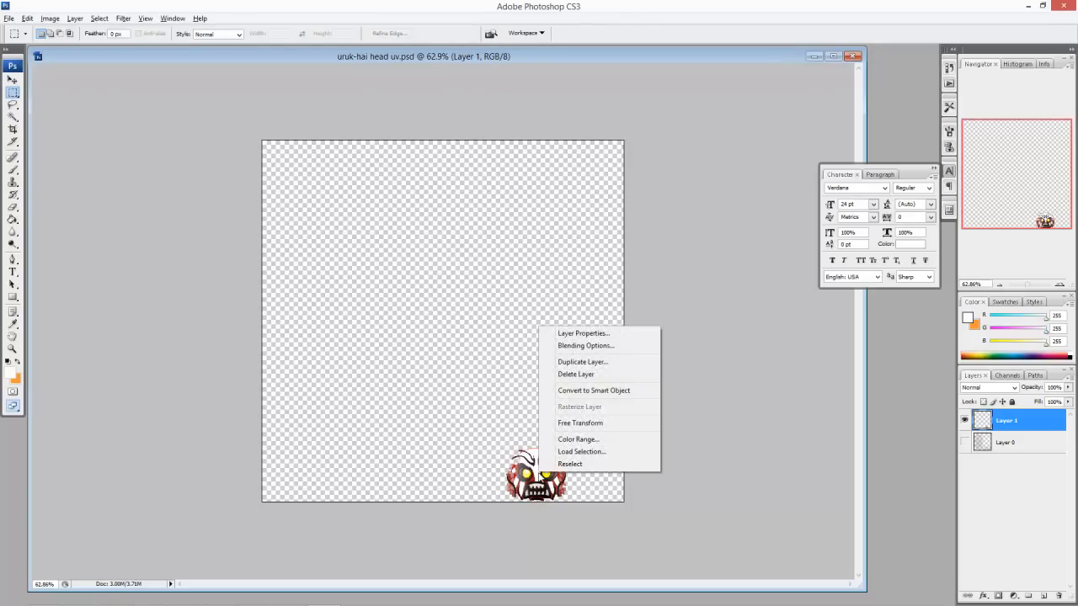
left_click(638, 424)
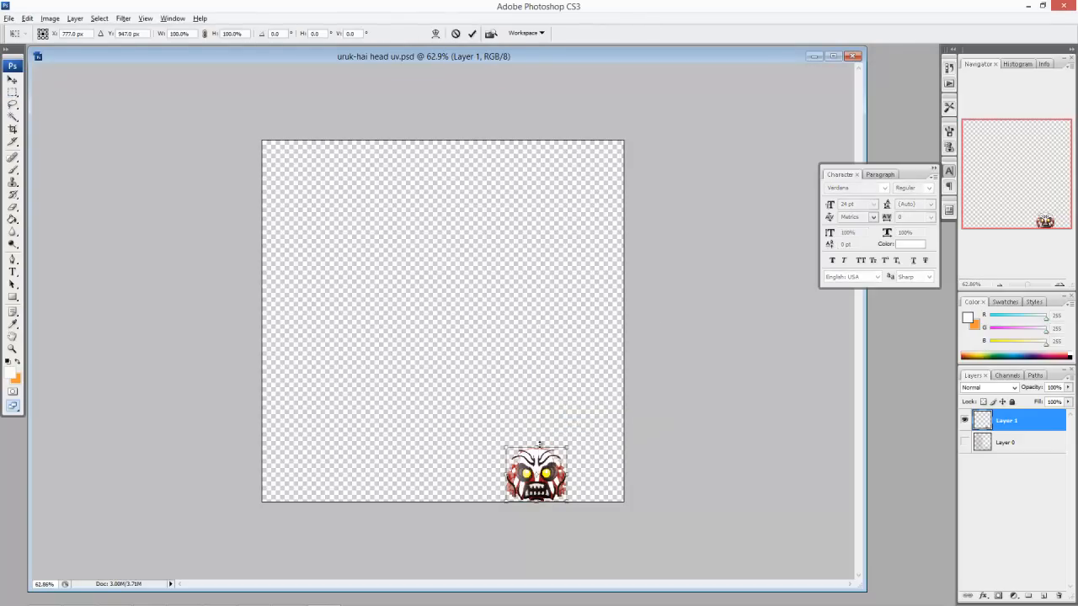
left_click_drag(537, 449, 574, 470)
key("ctrl+z")
left_click_drag(506, 469, 502, 469)
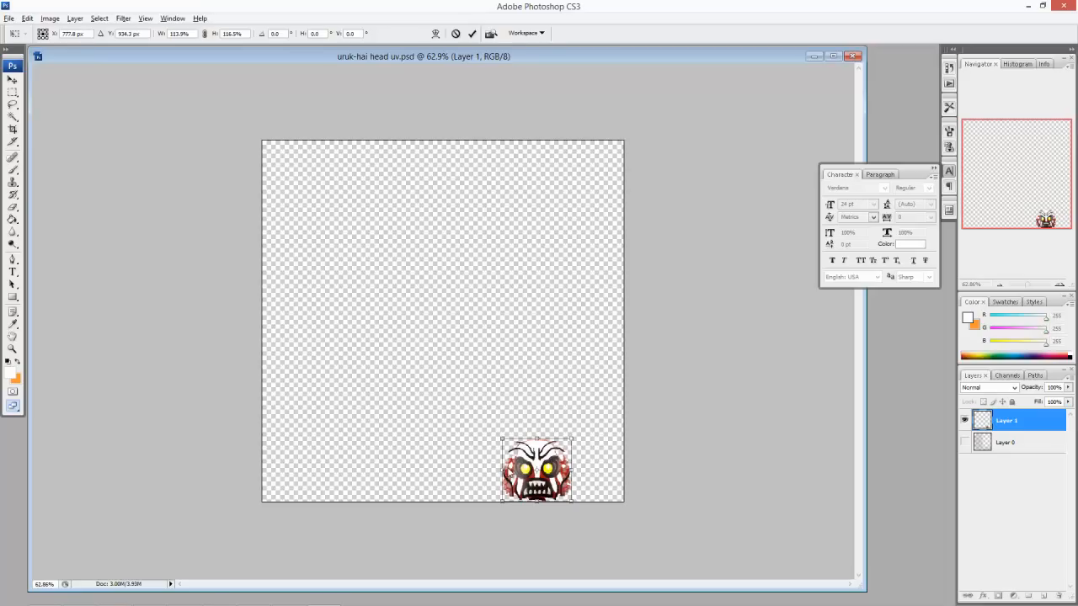
left_click(13, 93)
left_click(494, 237)
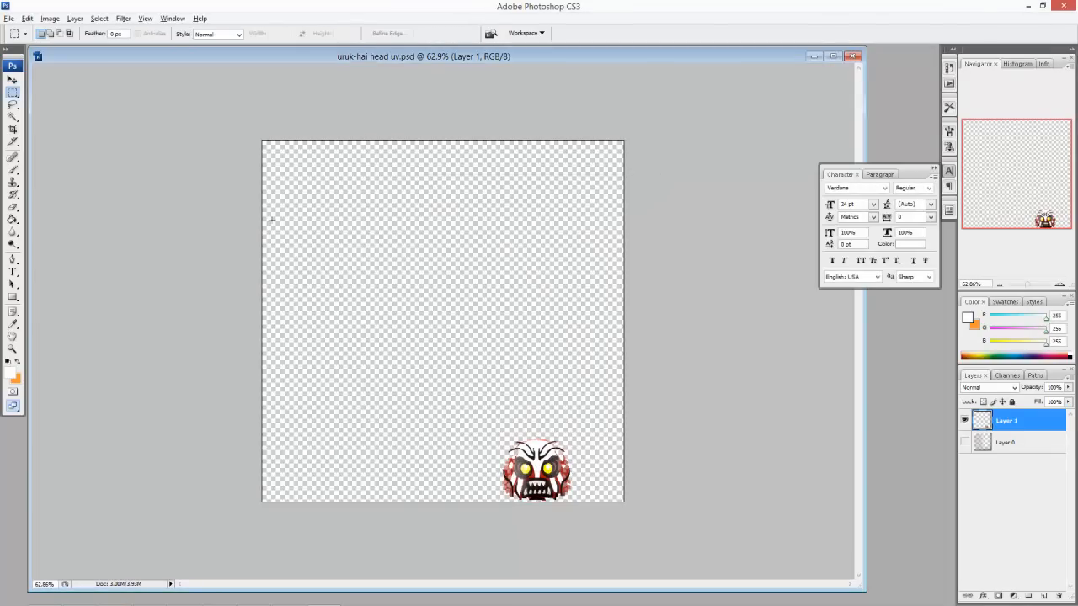
Step: Save the enlarged decal as a PNG copy in the decals folder, overwriting uruk-hai head.png
left_click(9, 18)
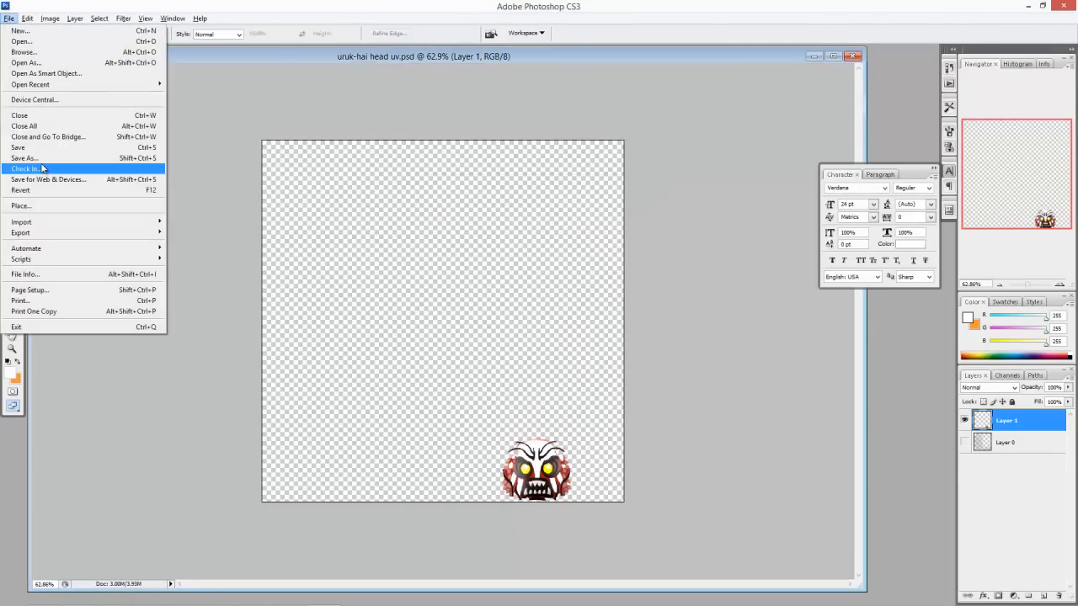
left_click(38, 159)
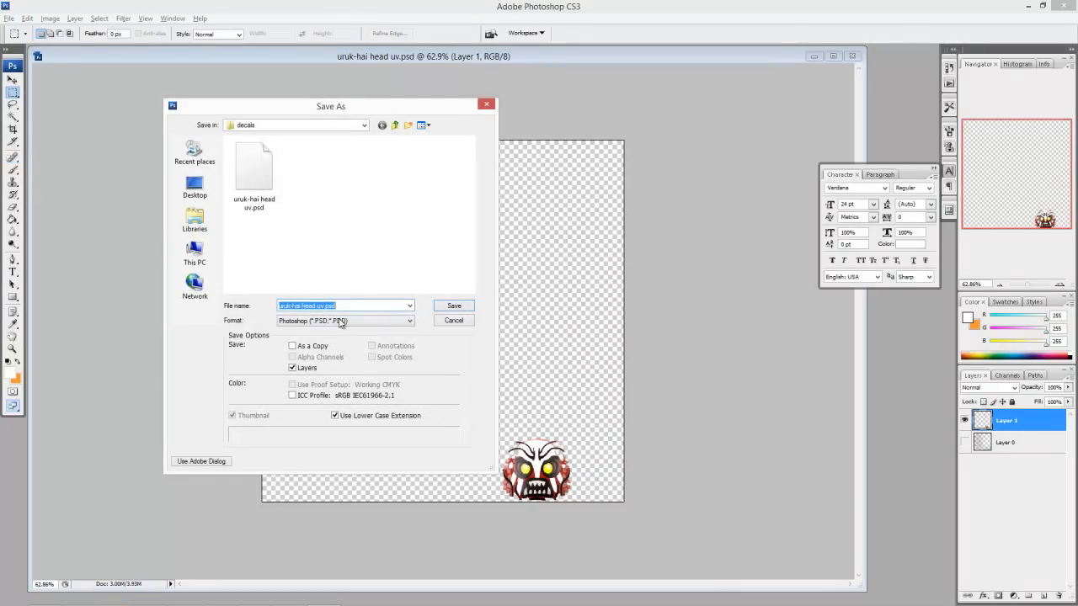
left_click(341, 321)
left_click(353, 431)
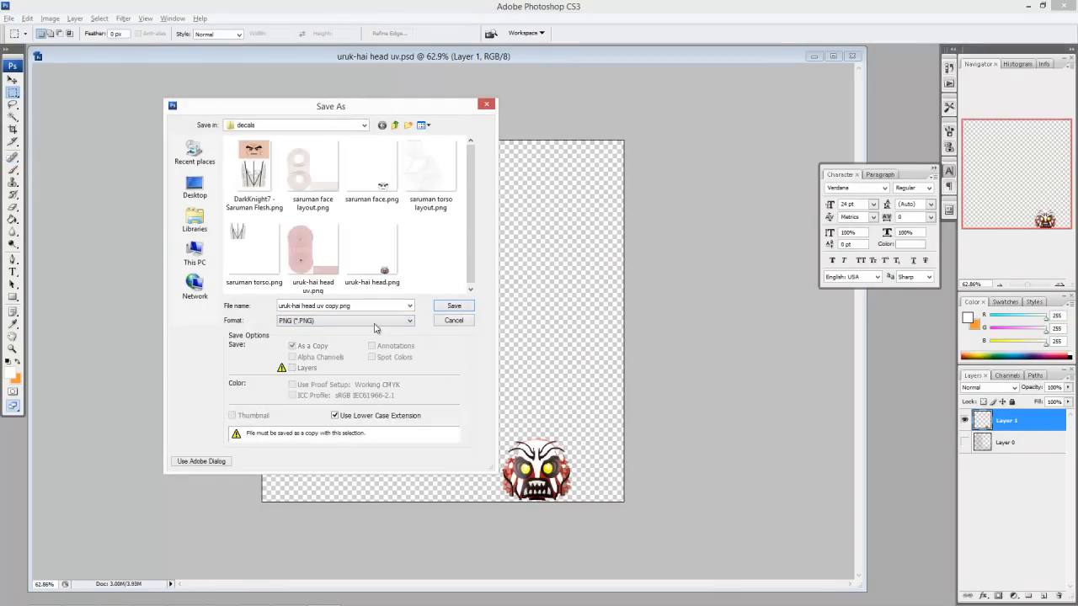
left_click(371, 252)
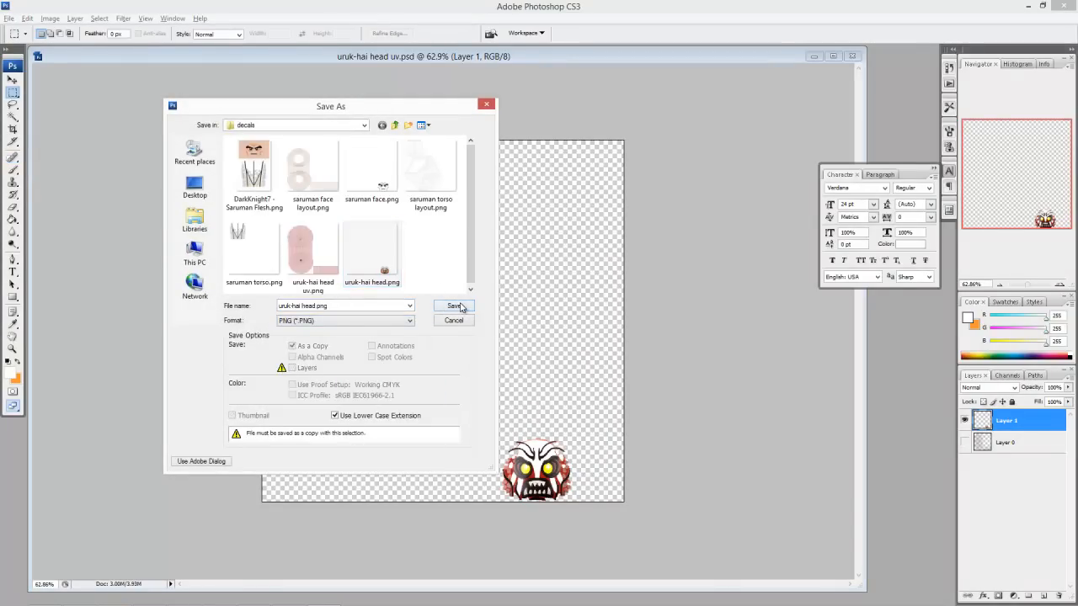
left_click(455, 306)
left_click(571, 312)
left_click(577, 301)
Step: Switch to Blender, reload the uruk-hai head.png image in the head's texture, and render the head again
key("alt+Tab")
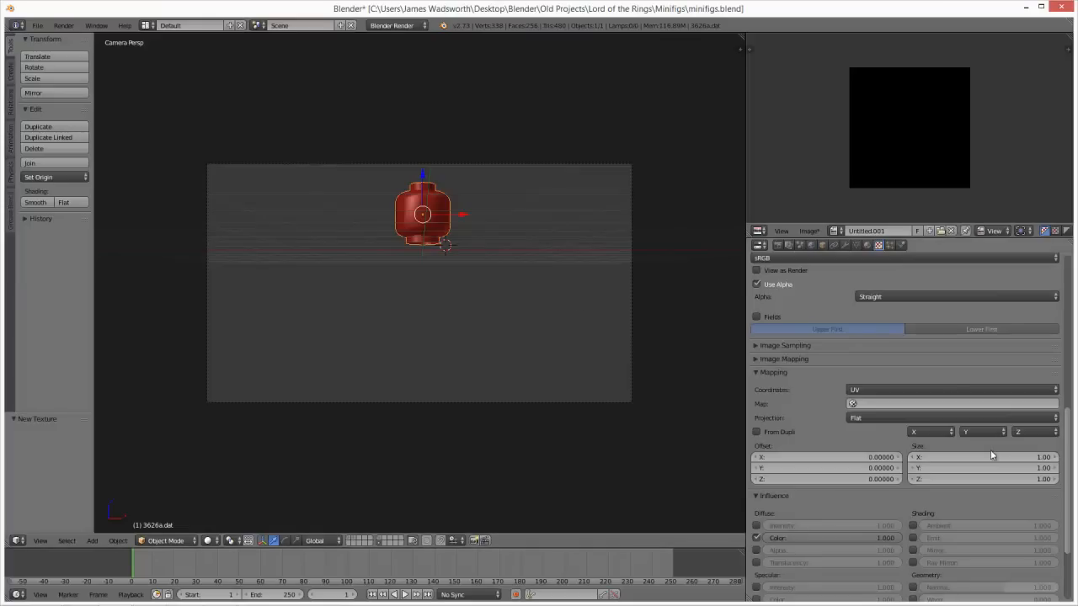
left_click(867, 245)
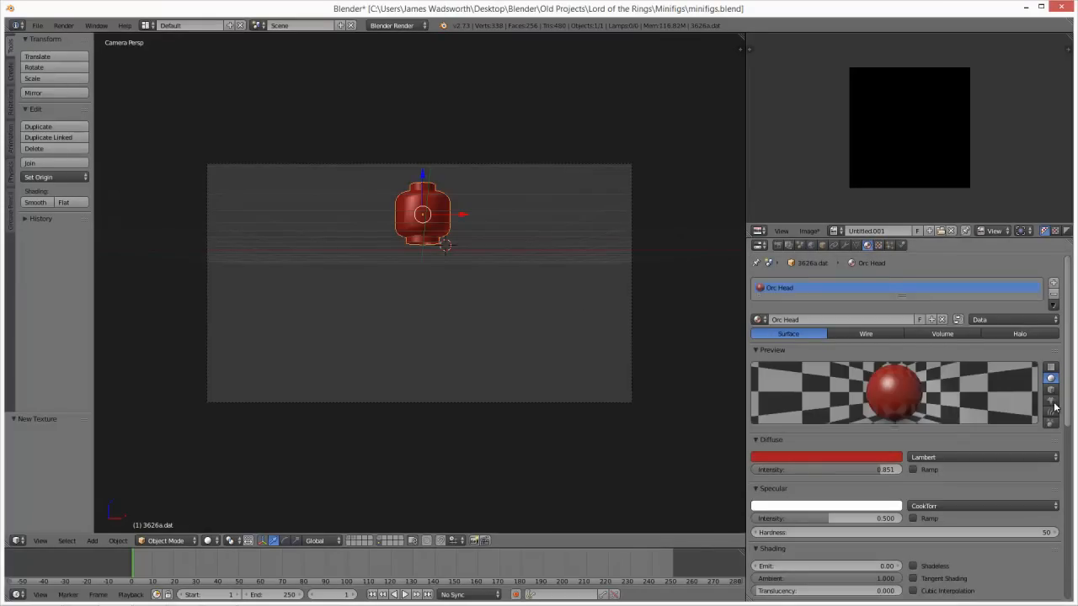
left_click(878, 245)
scroll(946, 445, "down", 6)
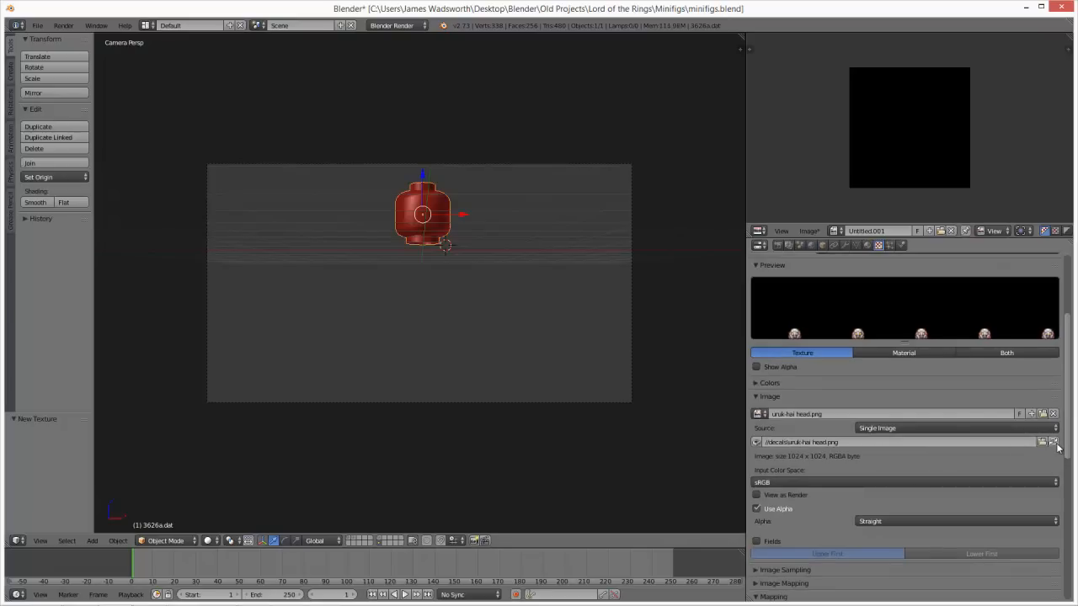
key("F12")
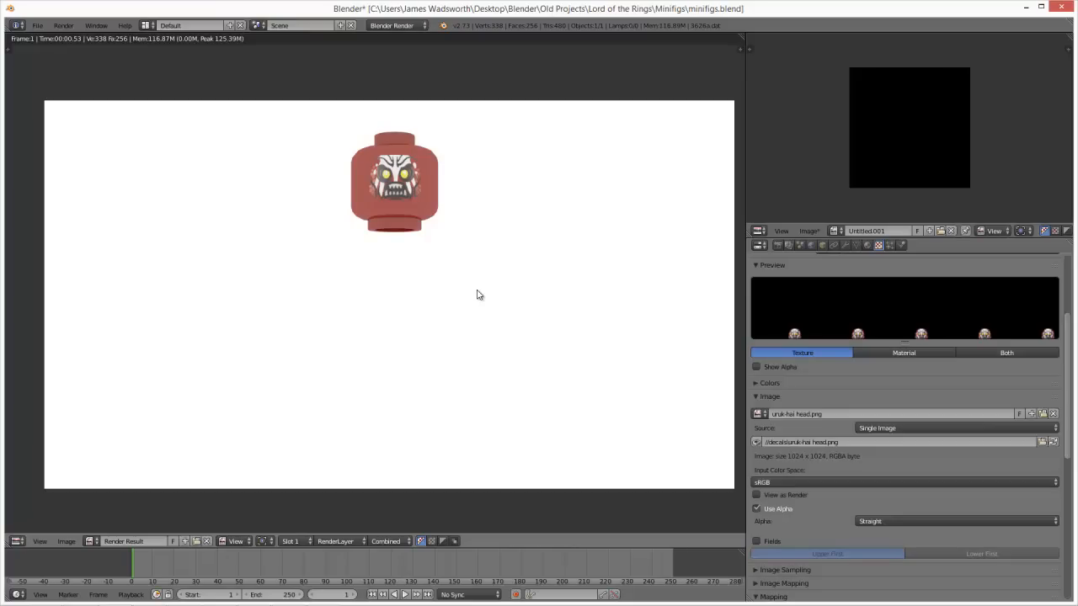
key("Escape")
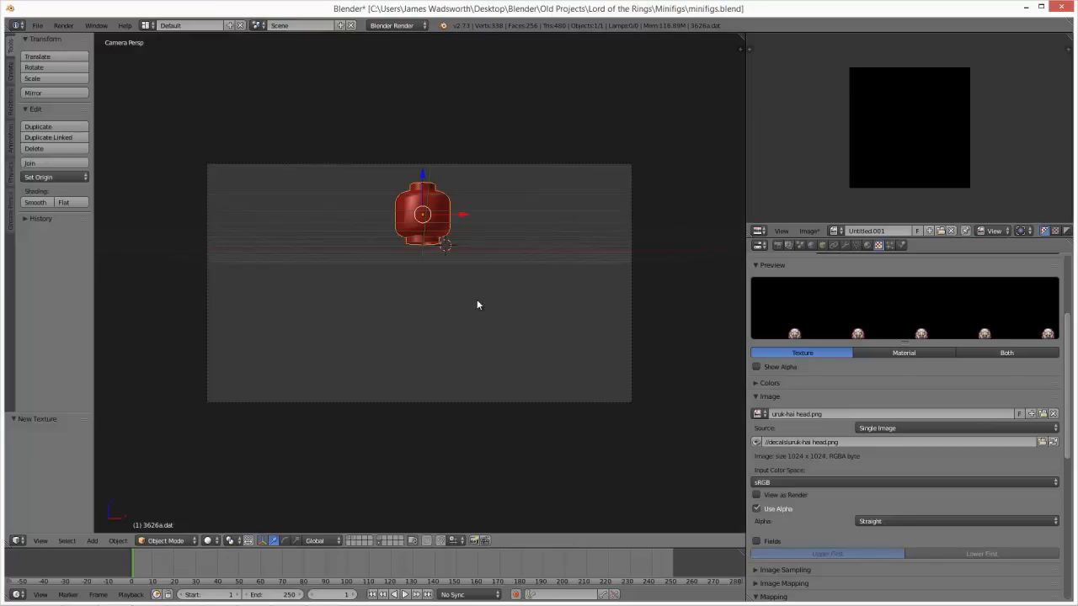
Step: Show the layer holding the rest of the minifig, render the whole figure from the camera, inspect it and close the render
left_click(383, 540, "shift")
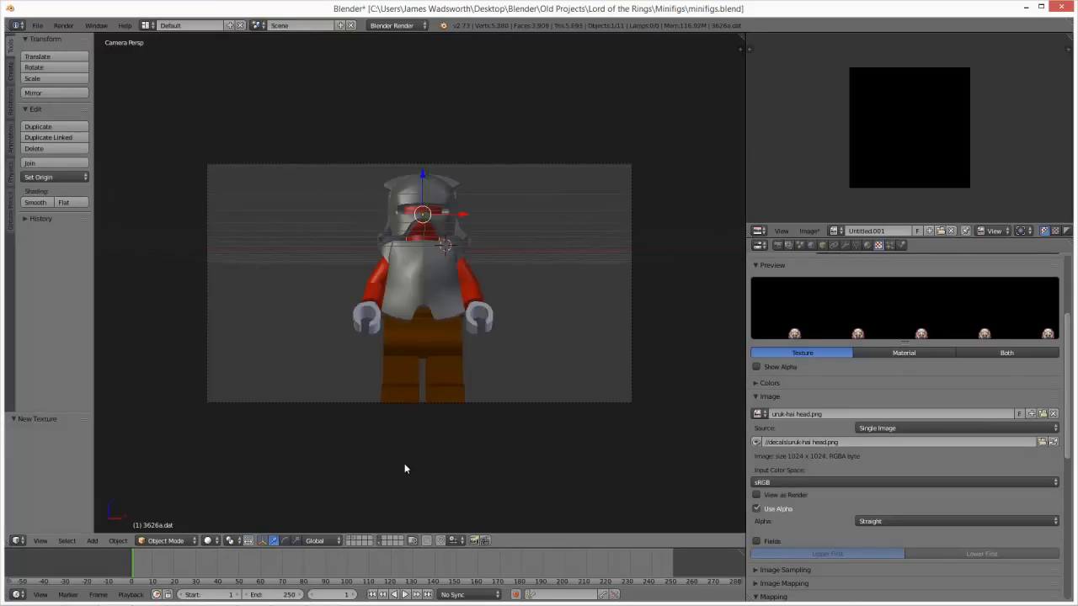
key("F12")
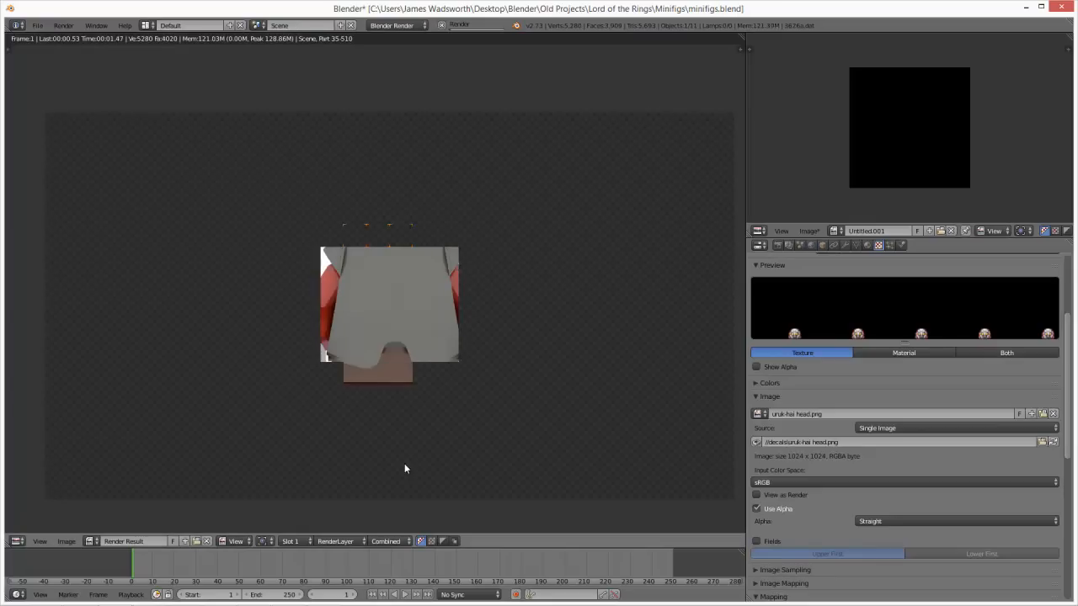
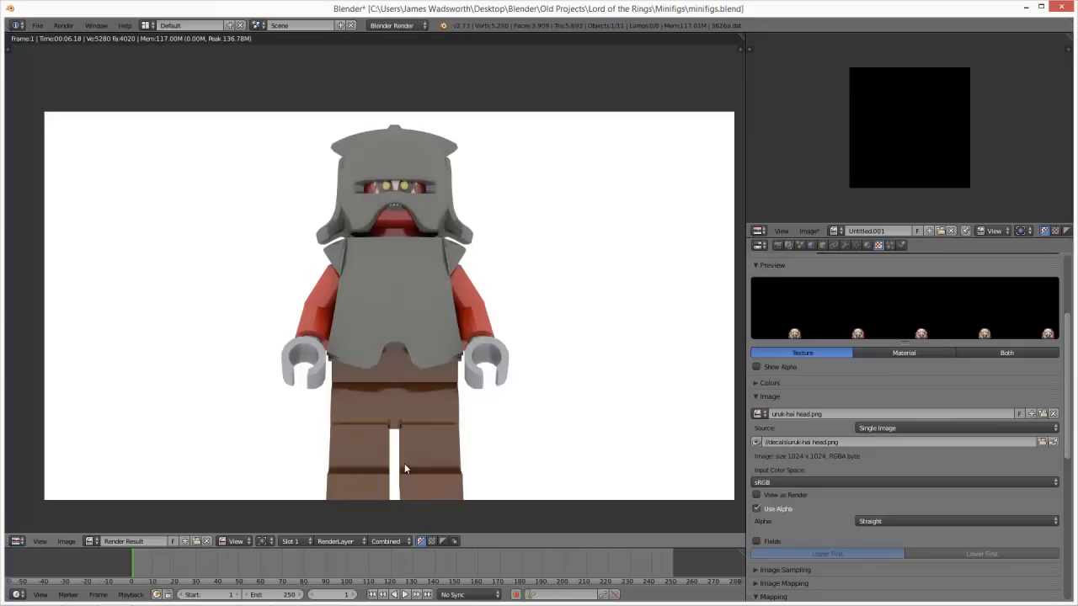
scroll(391, 317, "down", 3)
scroll(391, 317, "up", 1)
scroll(392, 317, "down", 1)
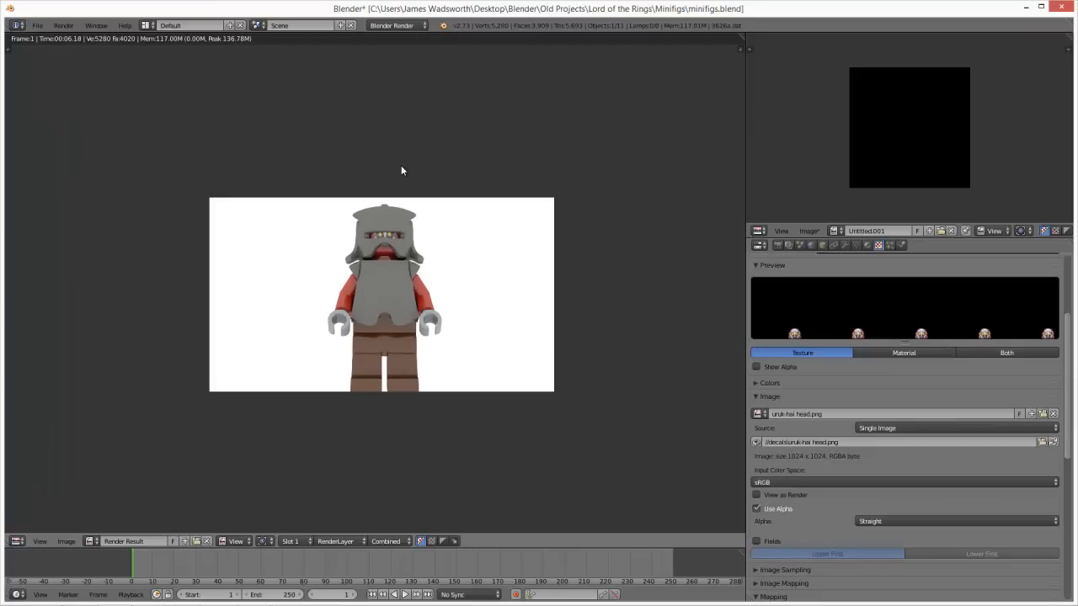
scroll(407, 286, "up", 4)
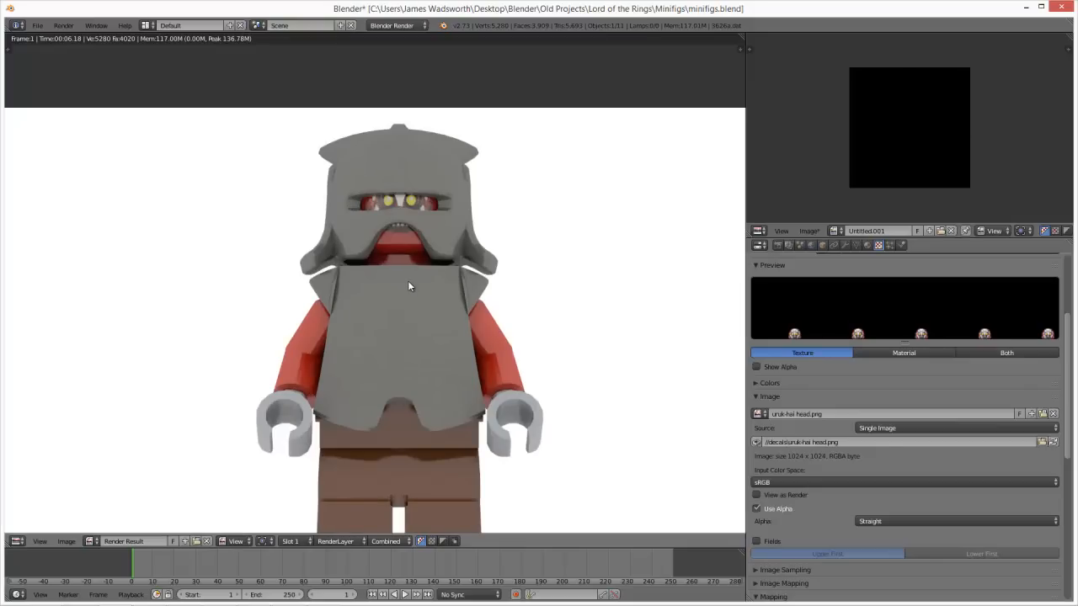
scroll(408, 286, "down", 3)
key("Escape")
Step: In front wireframe view, select the torso and snap the 3D cursor to its centre
scroll(429, 265, "down", 4)
scroll(434, 318, "up", 4)
scroll(434, 307, "up", 1)
scroll(413, 234, "down", 4)
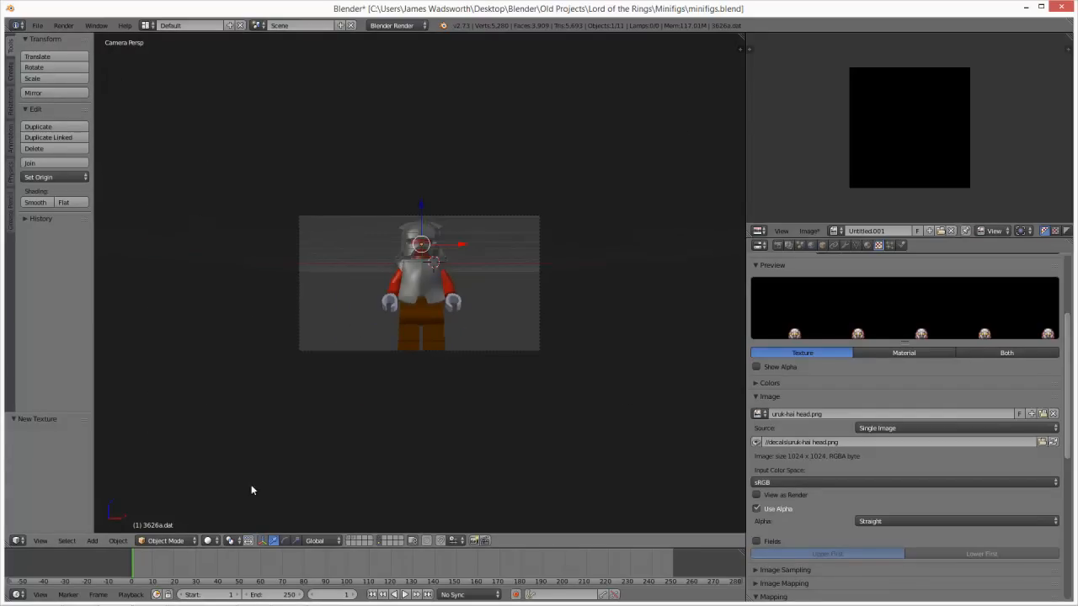
scroll(474, 328, "up", 2)
key("KP_1")
key("z")
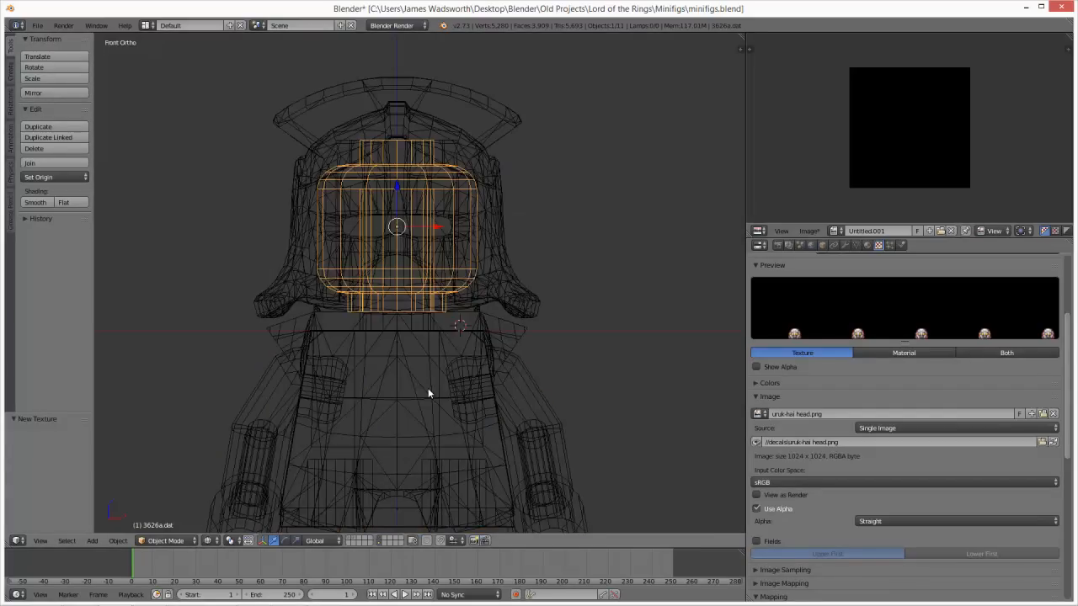
right_click(428, 388)
right_click(401, 511)
scroll(399, 498, "down", 4)
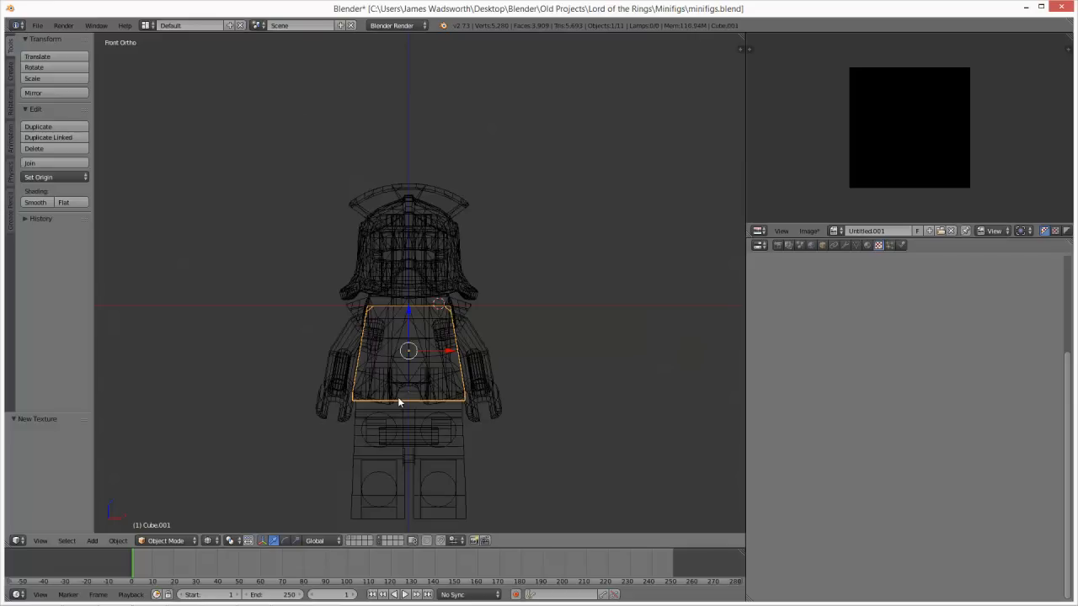
key("shift+s")
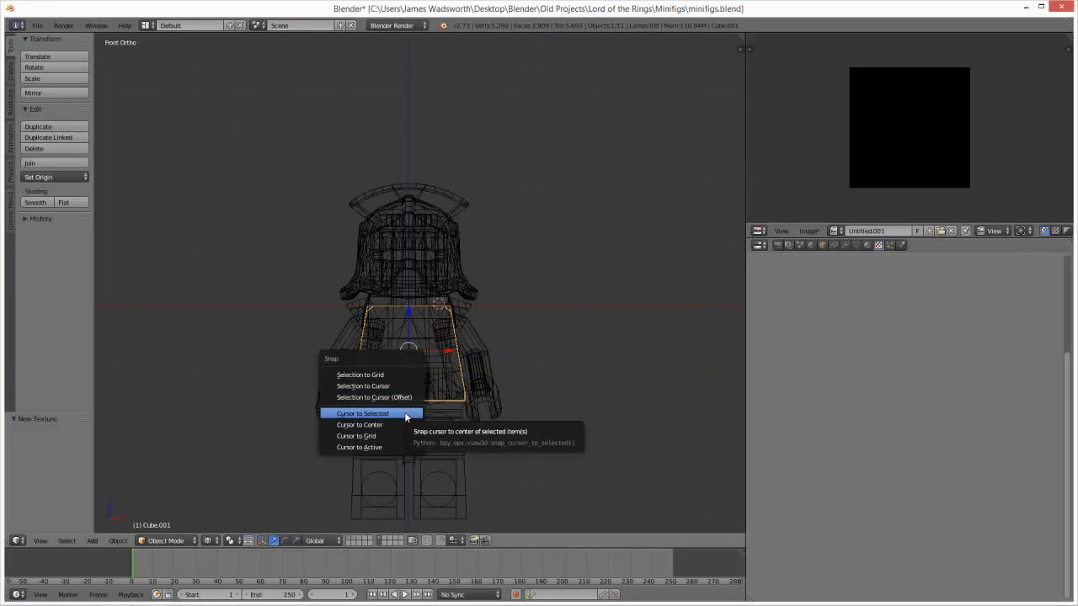
left_click(404, 414)
scroll(424, 353, "up", 2)
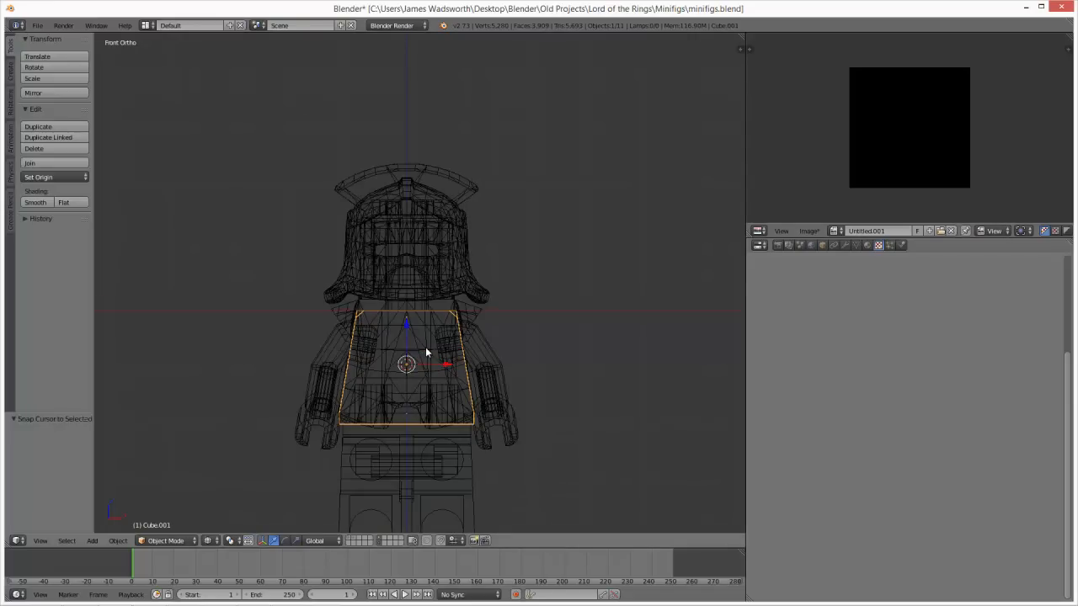
Step: Add a single-bone armature at the torso's centre, move it down 0.6 on Z and scale it by 1.2
key("KP_Decimal")
scroll(441, 310, "up", 1)
scroll(442, 309, "down", 2)
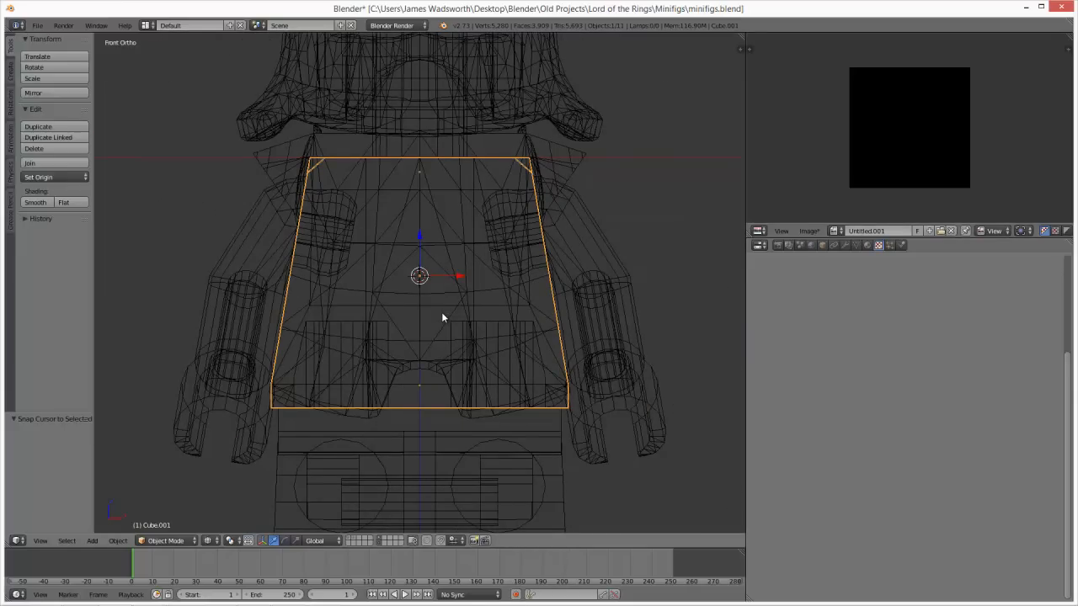
key("shift+a")
mouse_move(442, 294)
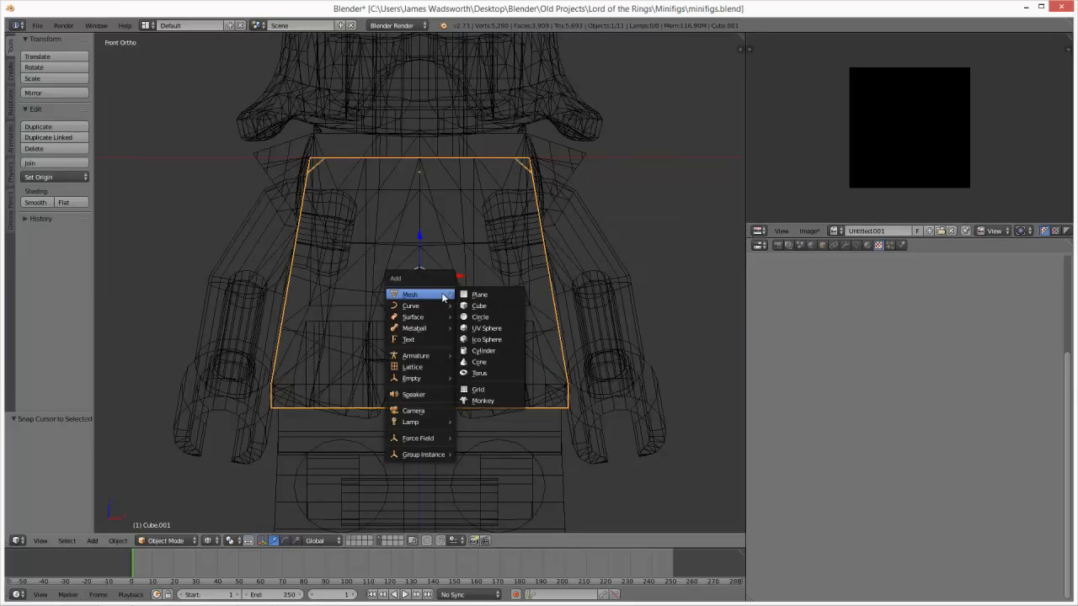
mouse_move(447, 361)
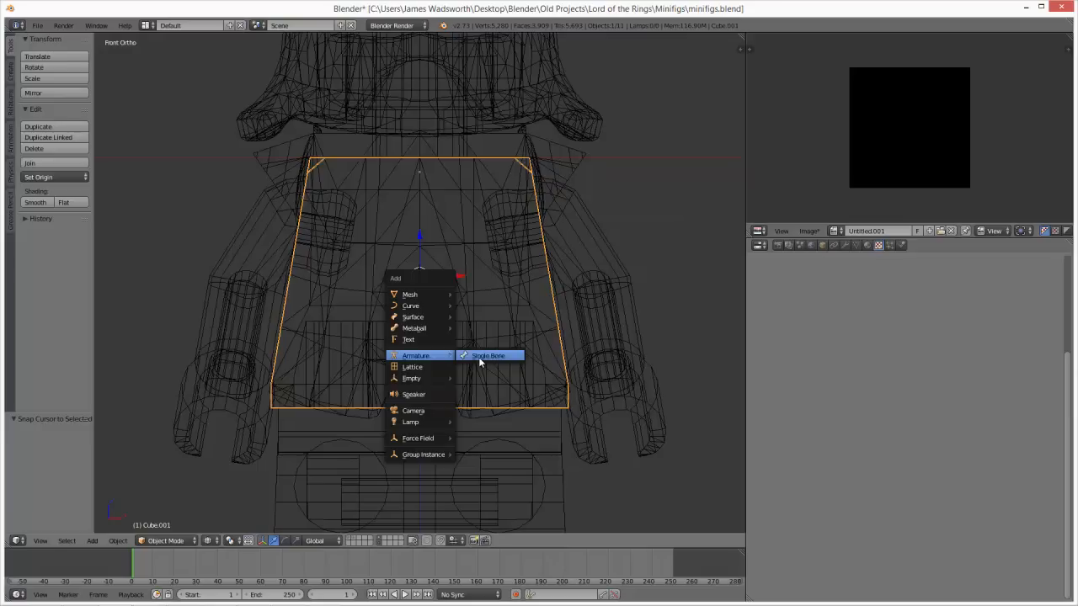
left_click(479, 357)
key("g")
key("z")
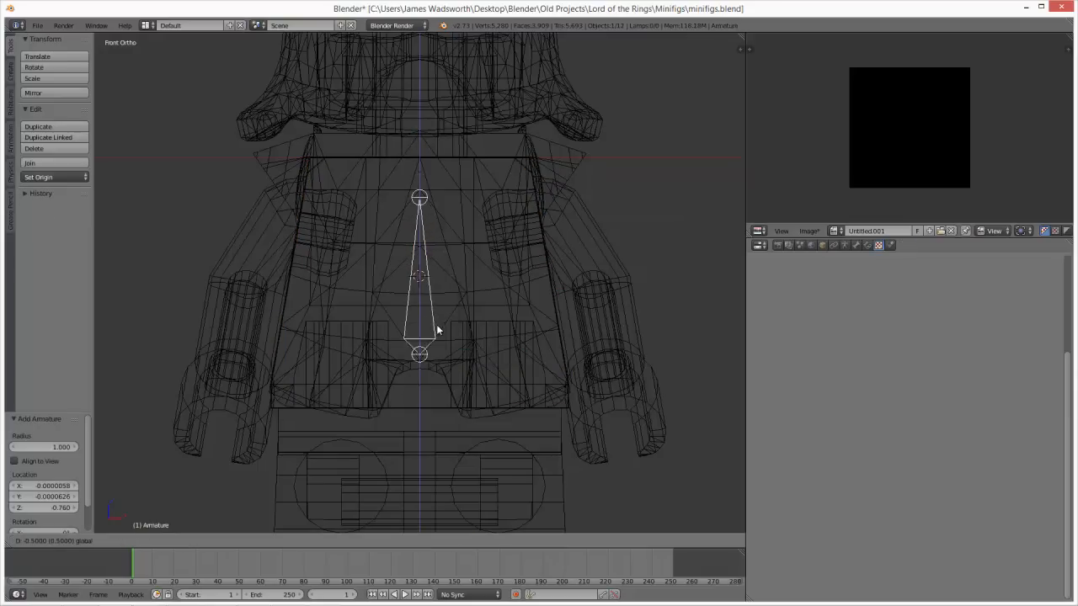
left_click(436, 324)
key("s")
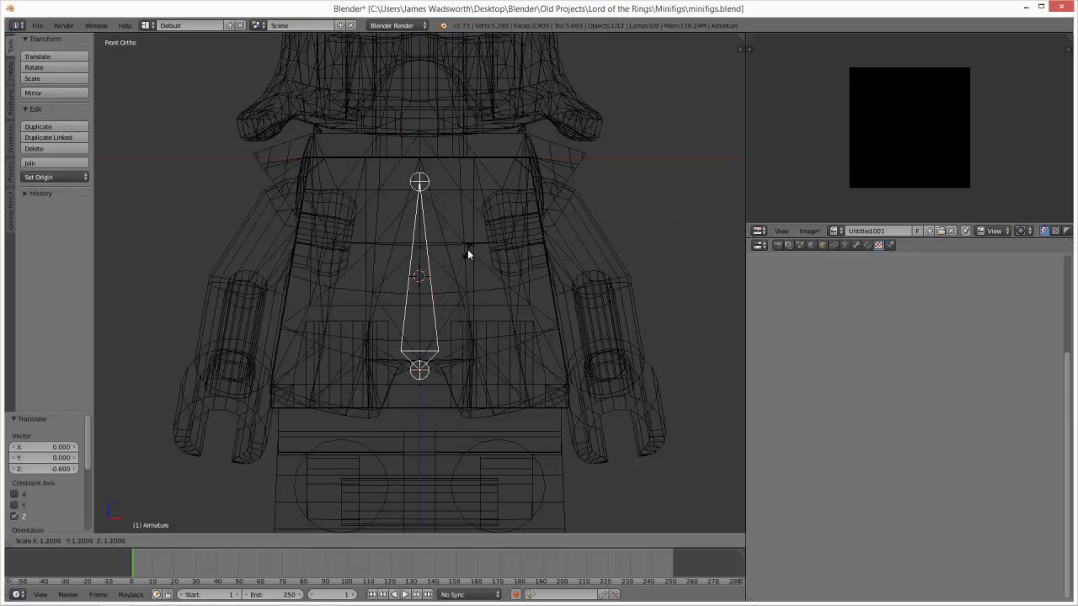
left_click(468, 248)
Step: In the armature's Edit Mode, duplicate the torso bone 1.5 units up into the head and scale the copy by 0.9
key("Tab")
key("a")
key("a")
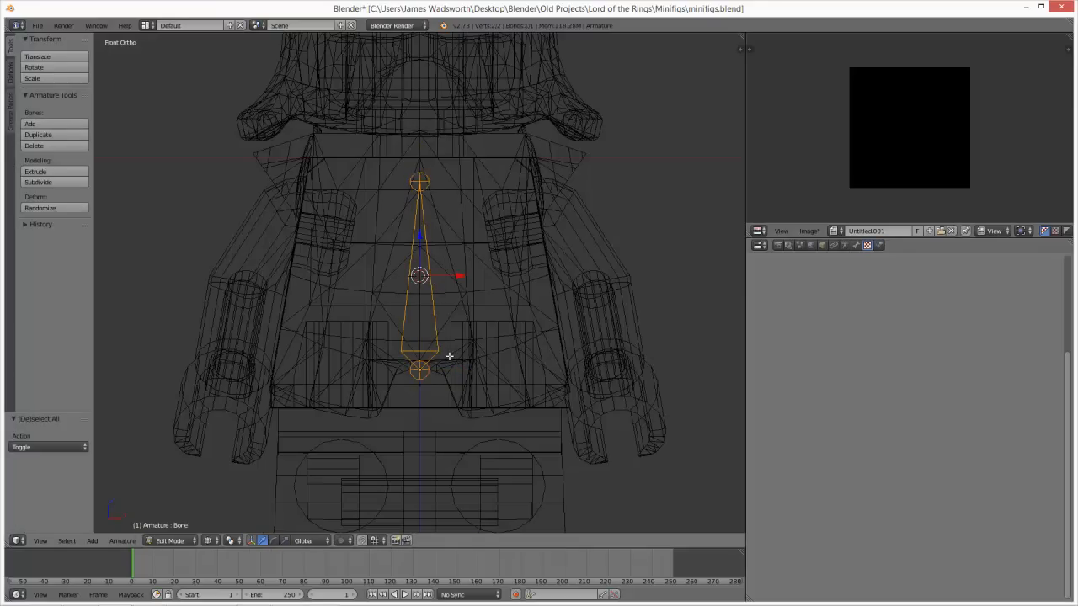
key("Tab")
key("Tab")
key("a")
key("a")
key("shift+d")
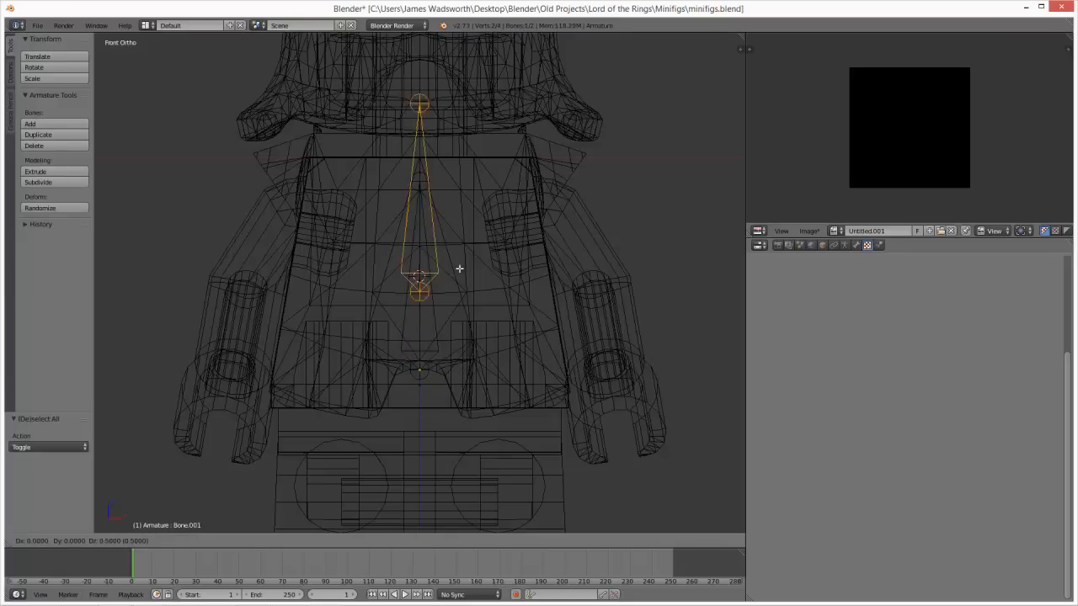
left_click(456, 163)
middle_click_drag(455, 144, 457, 321, "shift")
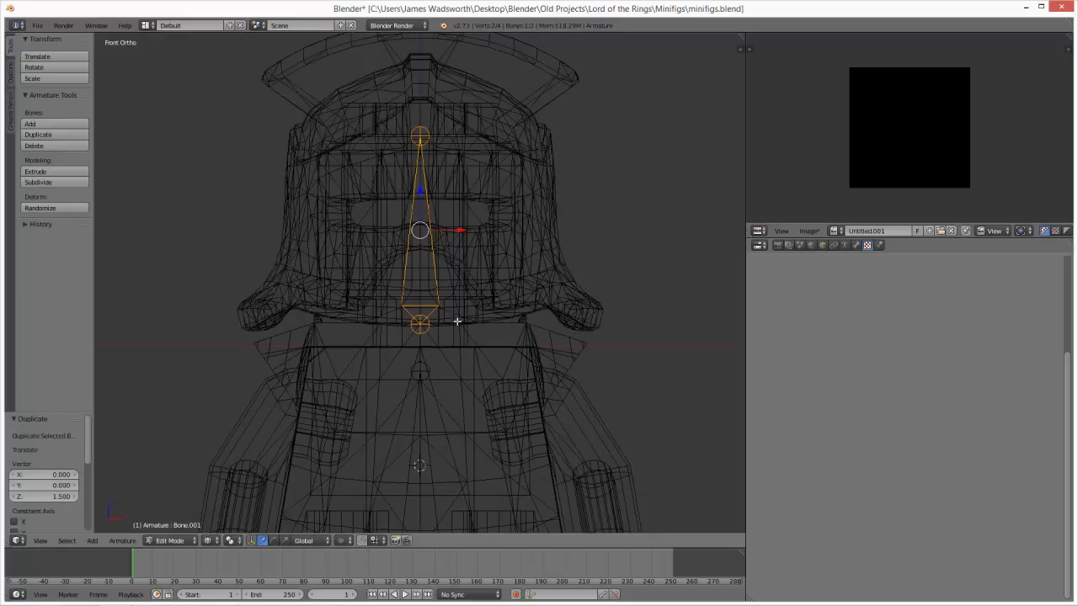
key("s")
left_click(561, 274)
middle_click_drag(558, 411, 526, 7)
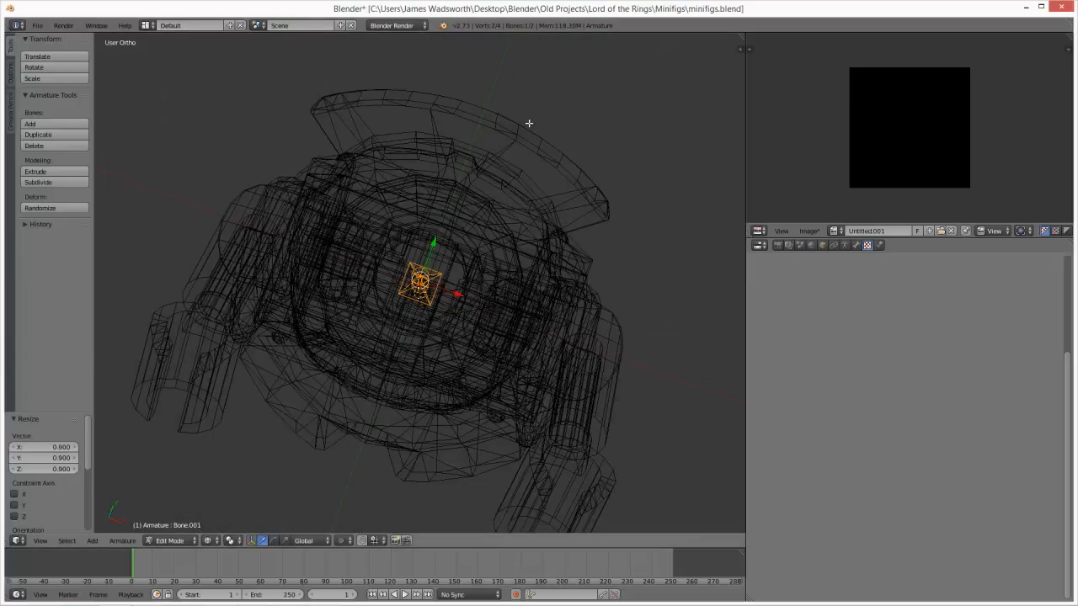
key("KP_7")
key("KP_1")
scroll(514, 299, "down", 3)
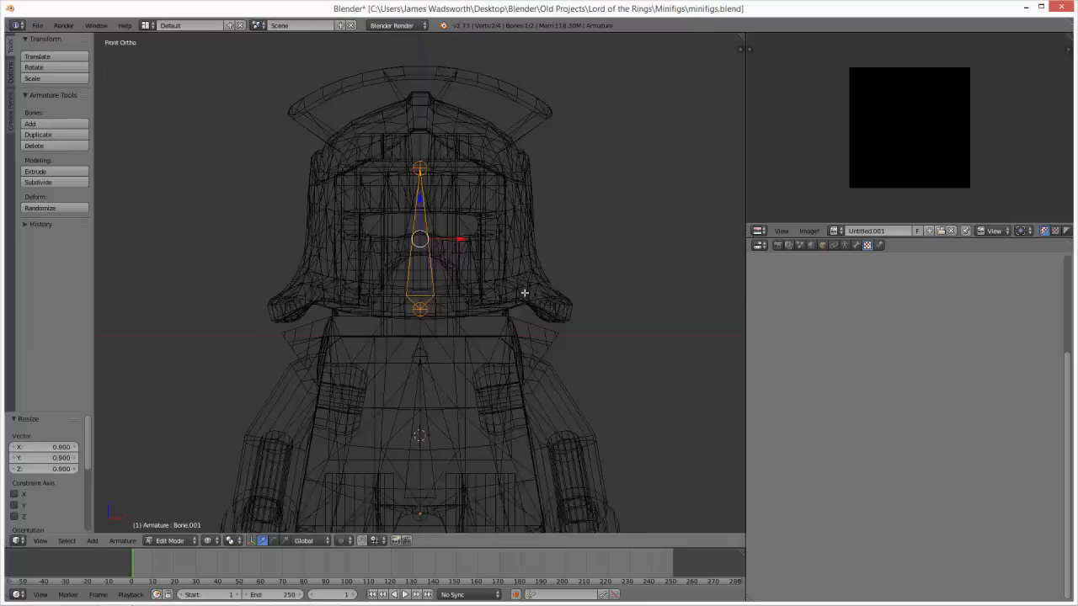
Step: Rename the upper bone to Head and parent it to the torso bone
left_click(856, 246)
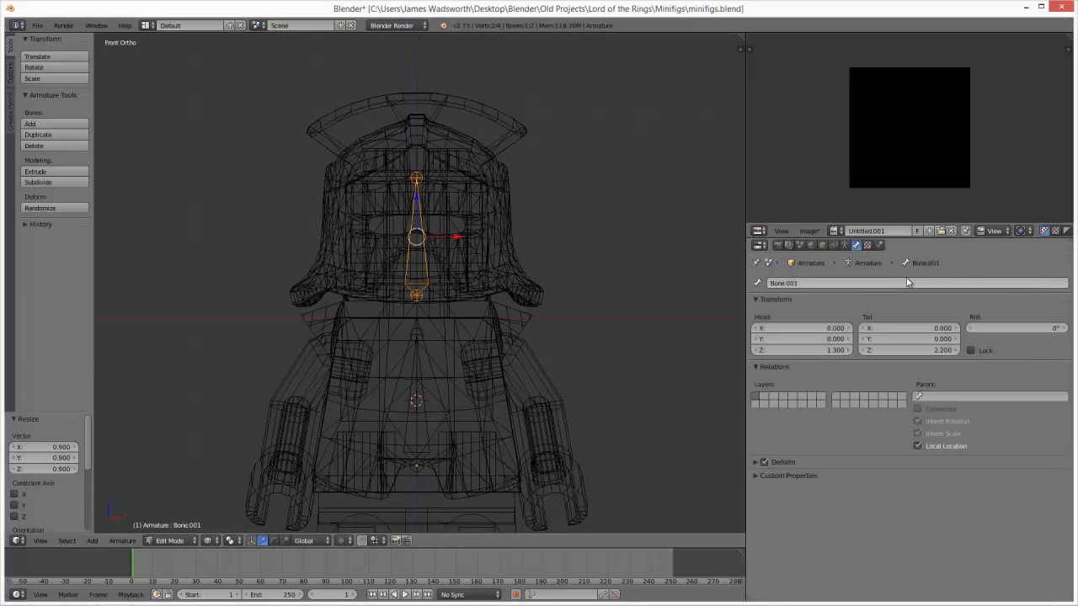
left_click(844, 245)
left_click(833, 245)
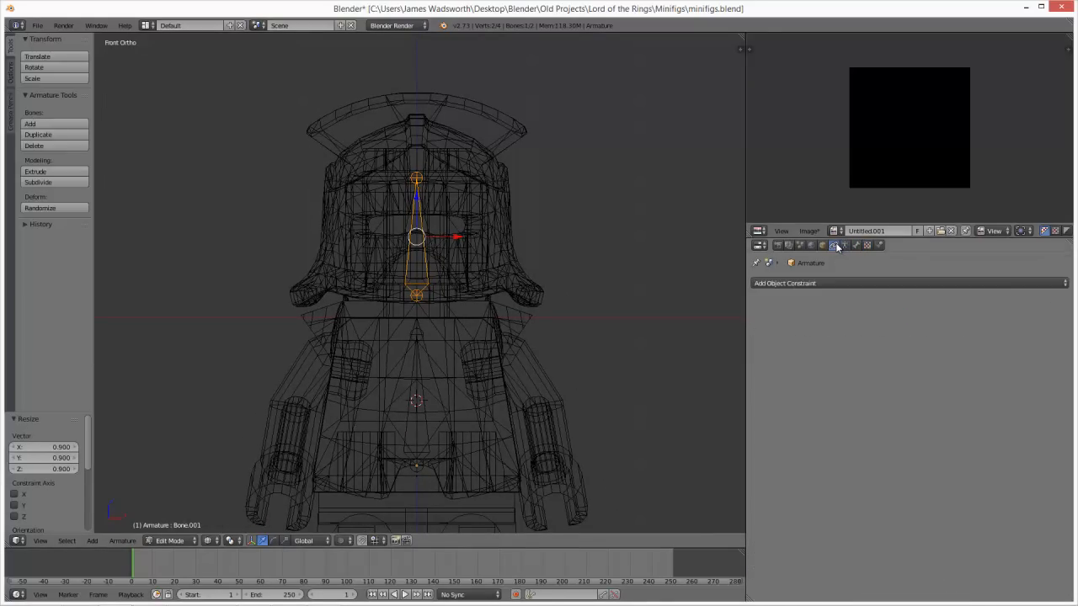
left_click(857, 245)
left_click(860, 282)
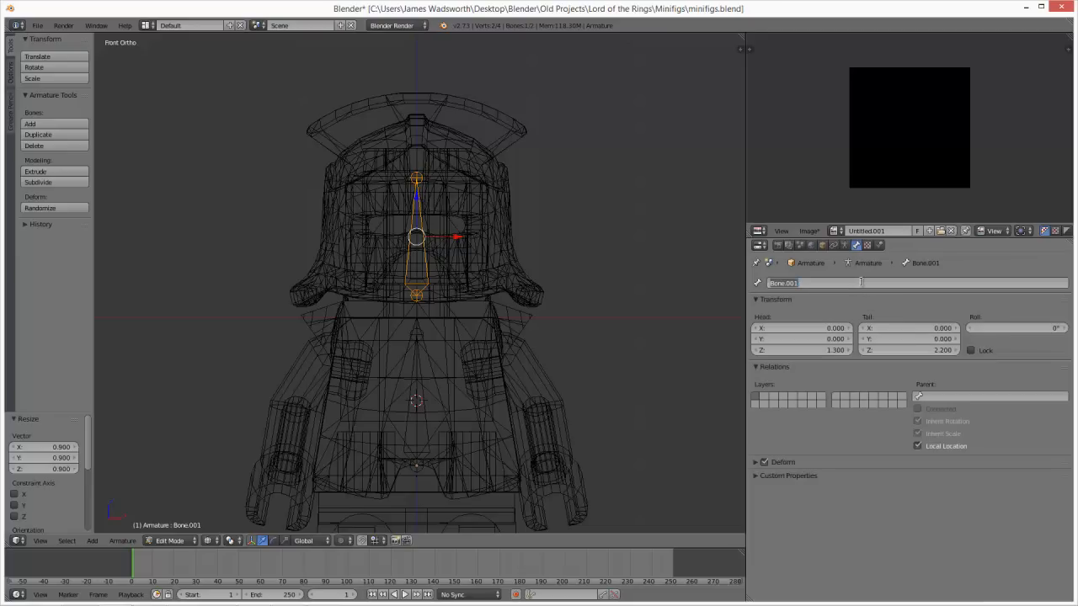
type("Head")
key("Return")
left_click(970, 397)
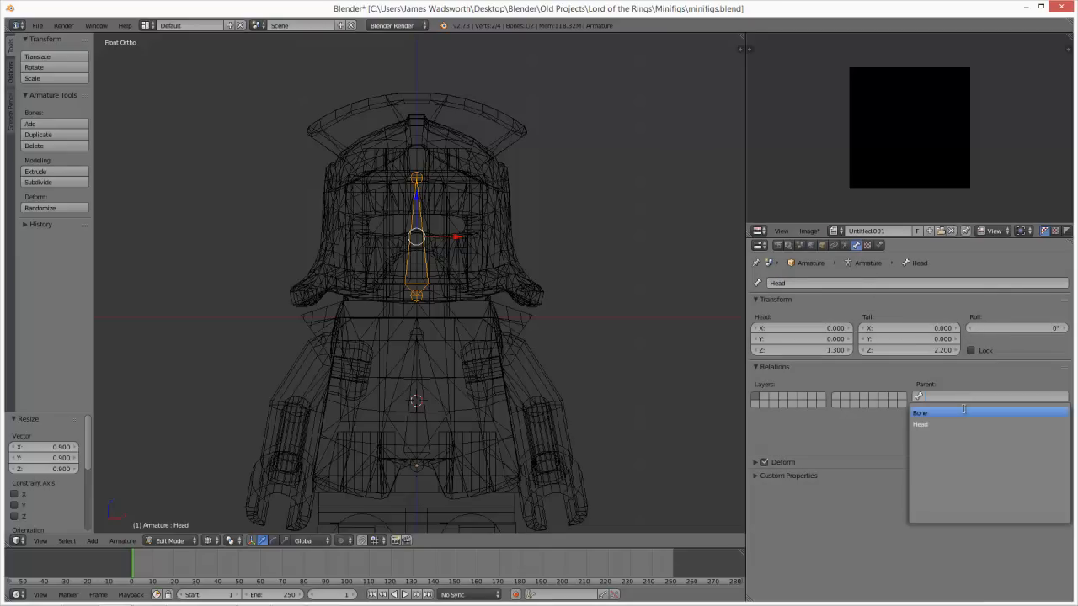
left_click(968, 410)
Step: Rename the torso bone to Body
right_click(421, 396)
left_click(904, 283)
type("Body")
key("Return")
Step: Duplicate the Head bone, rotate the copy 80° and place it at the shoulder on the figure's left side
right_click(408, 276)
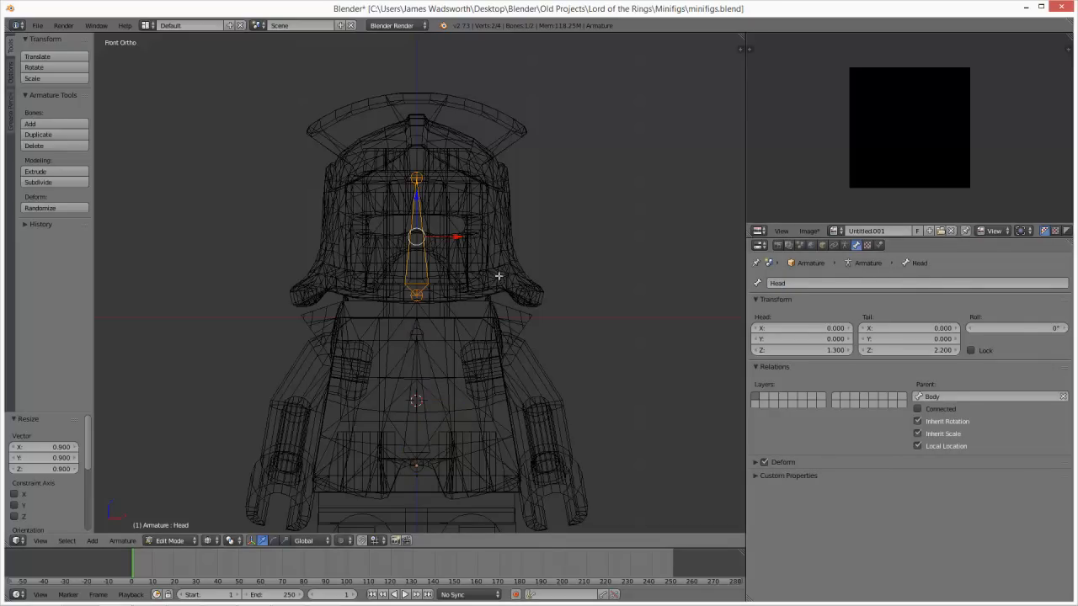
key("shift+d")
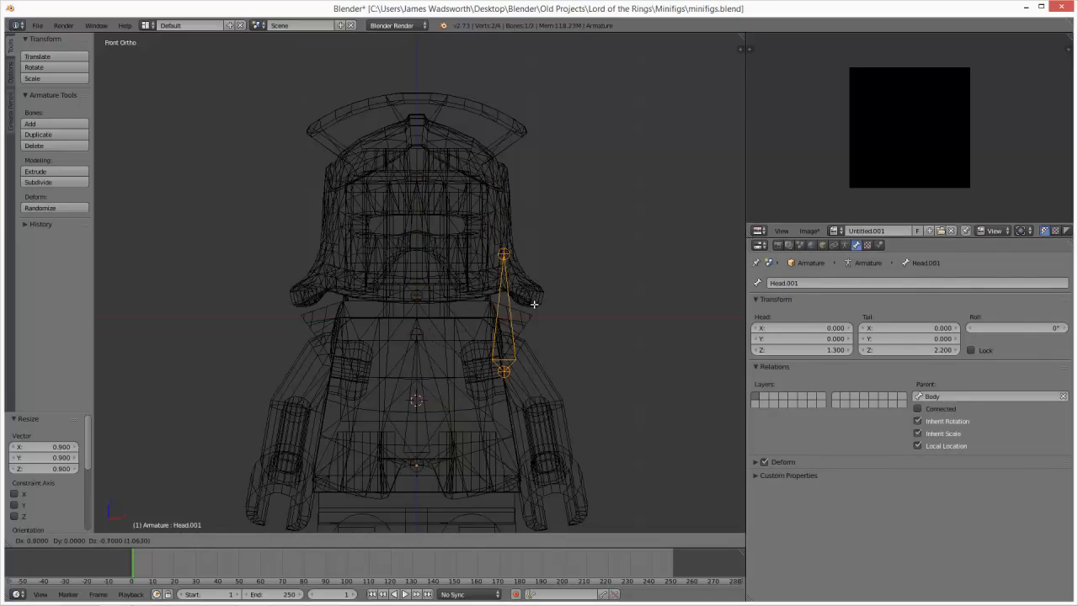
left_click(533, 309)
key("r")
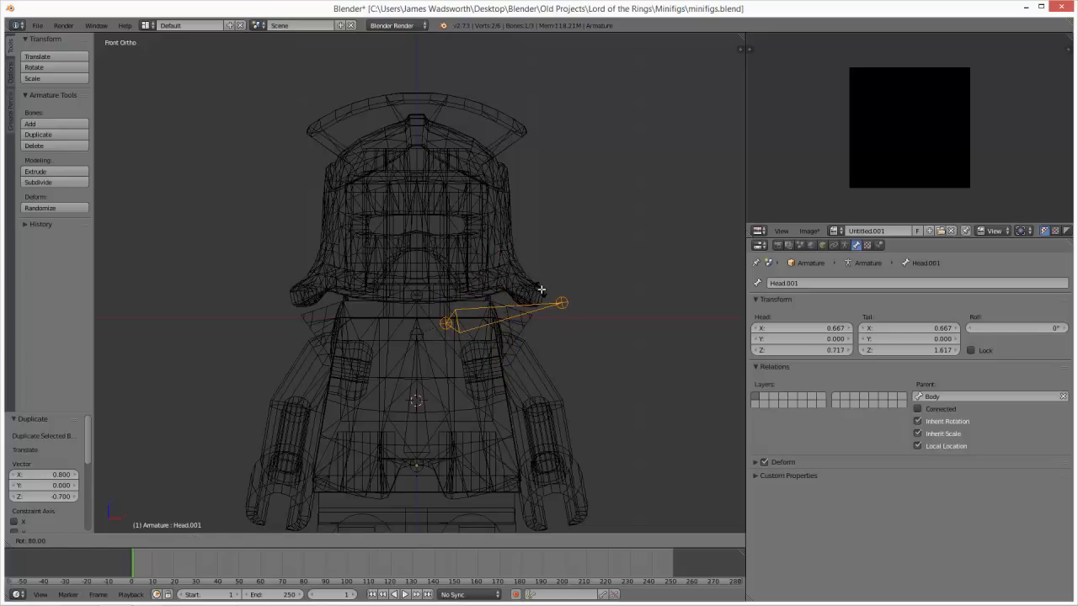
left_click(544, 294)
key("g")
left_click(551, 342)
Step: Scale the shoulder bone by 0.6, shift it 0.2 inward along X, and fine-tune its angle and position inside the arm socket
key("s")
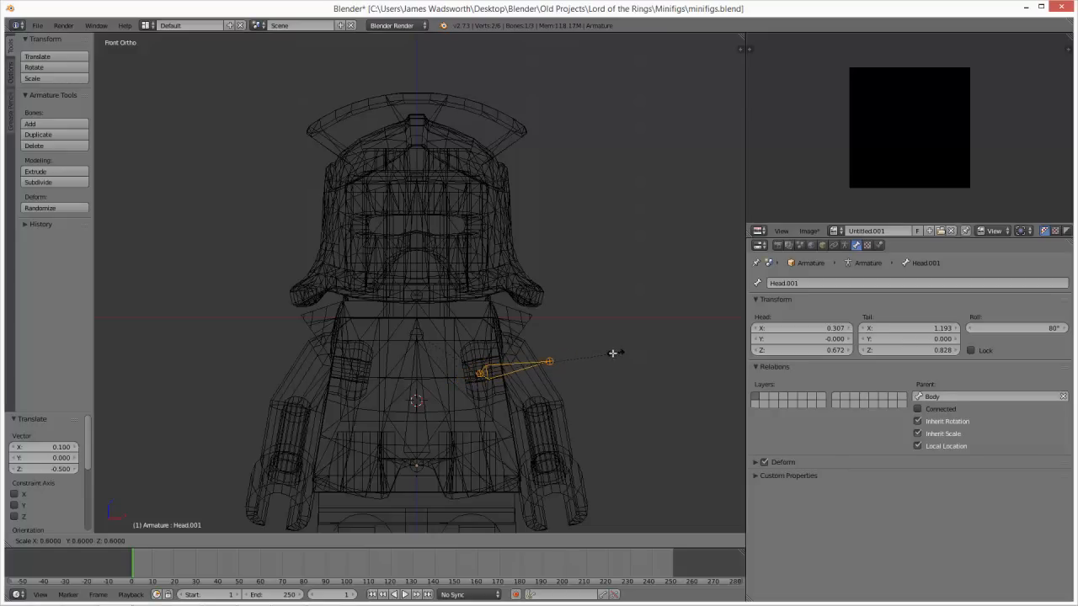
left_click(604, 354)
key("g")
left_click(587, 358)
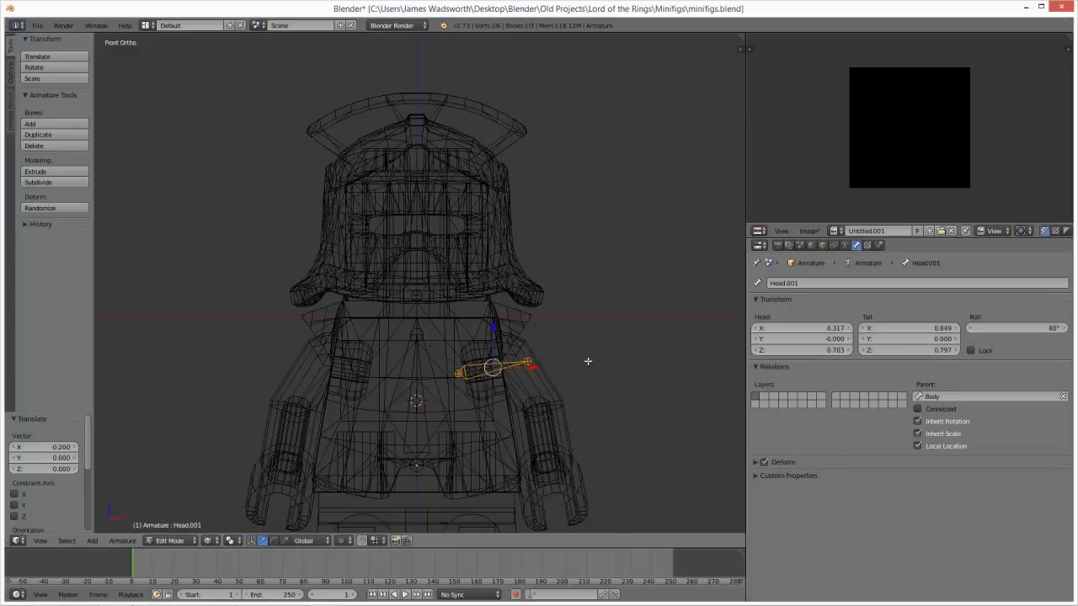
scroll(587, 361, "up", 3)
scroll(577, 349, "up", 3)
key("r")
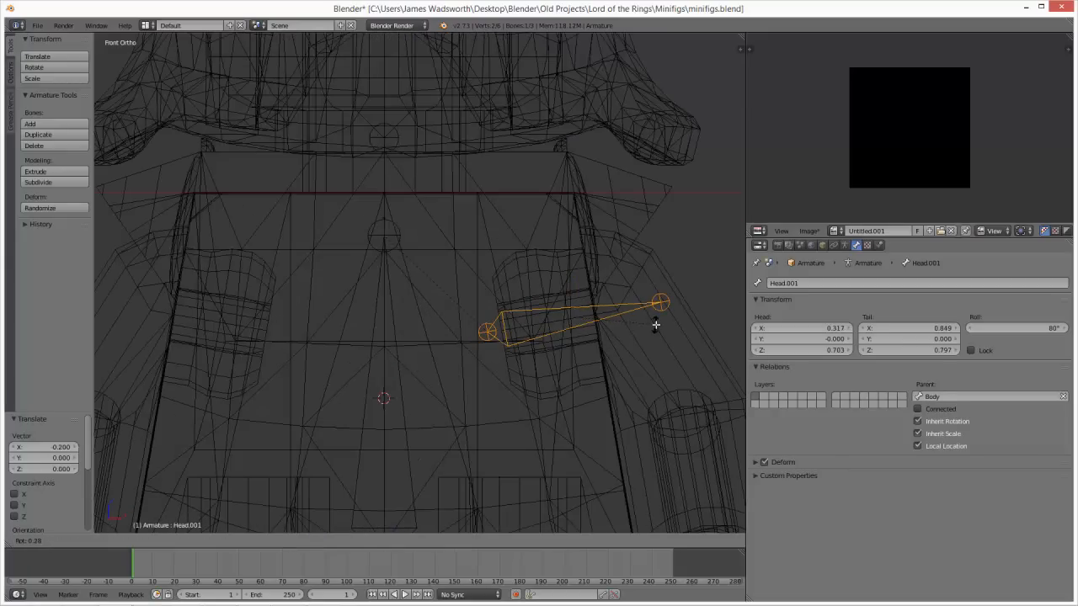
left_click(654, 325)
key("g")
left_click(654, 325)
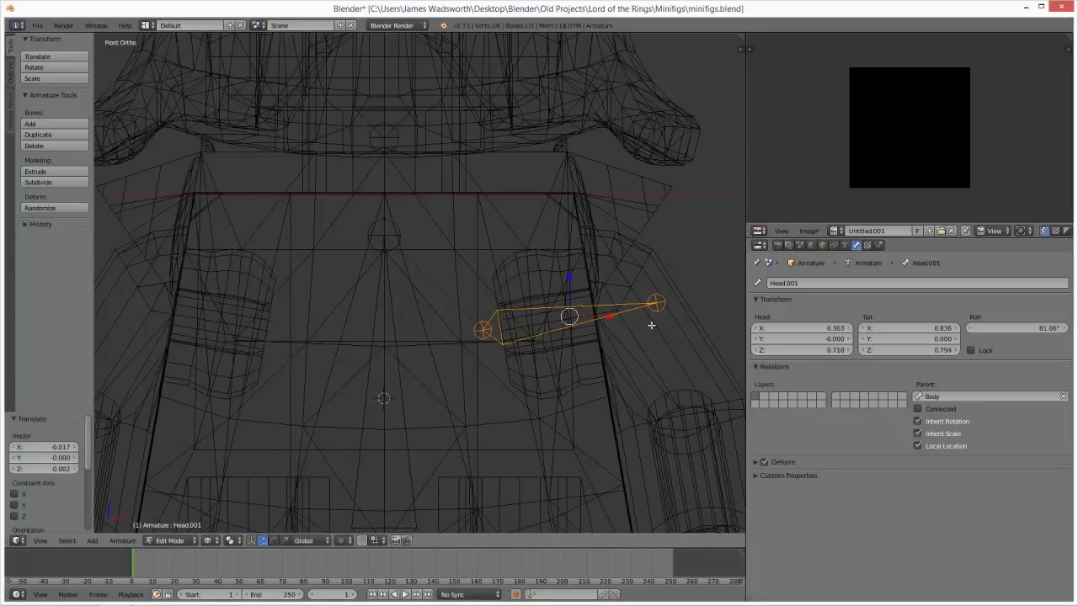
Step: Rename the shoulder bone to L_Arm
scroll(673, 358, "down", 2)
left_click(840, 287)
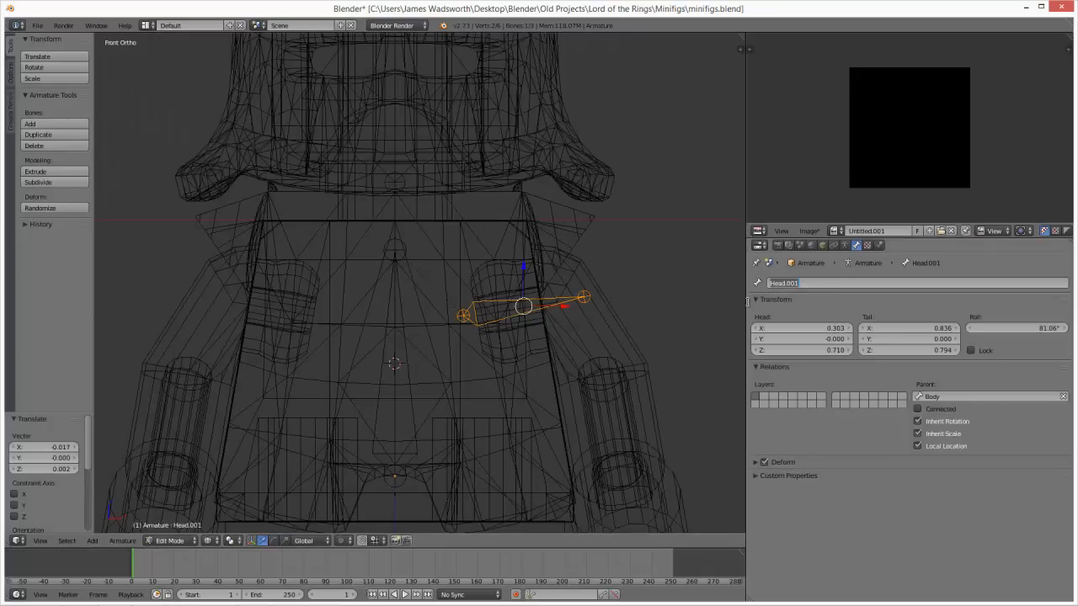
key("BackSpace")
key("Return")
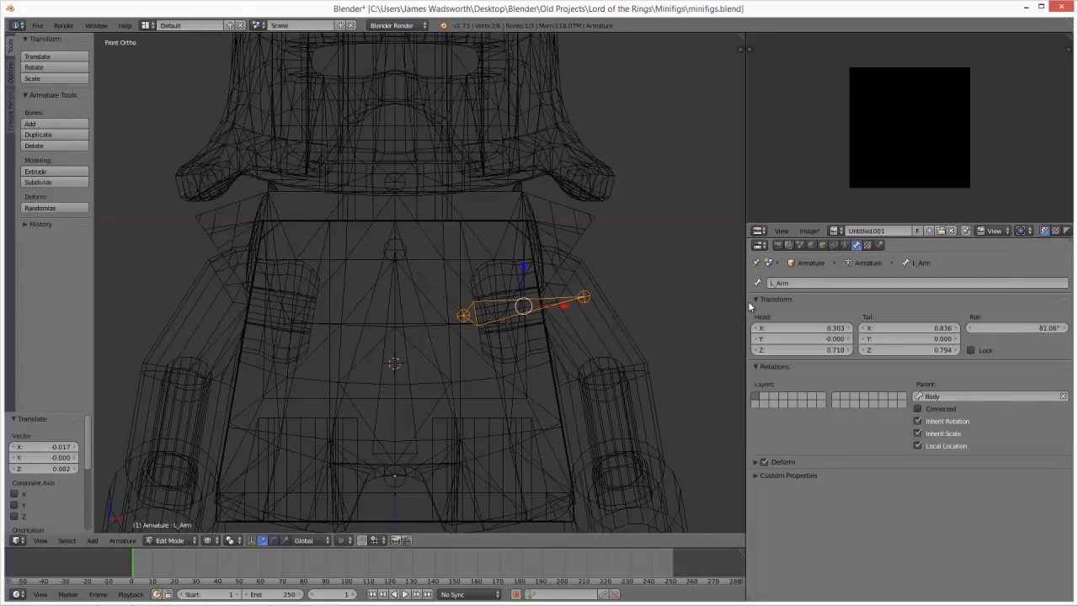
Step: Duplicate the L_Arm bone, rotate the copy -155° and move it to the opposite shoulder
key("shift+d")
right_click(640, 335)
key("g")
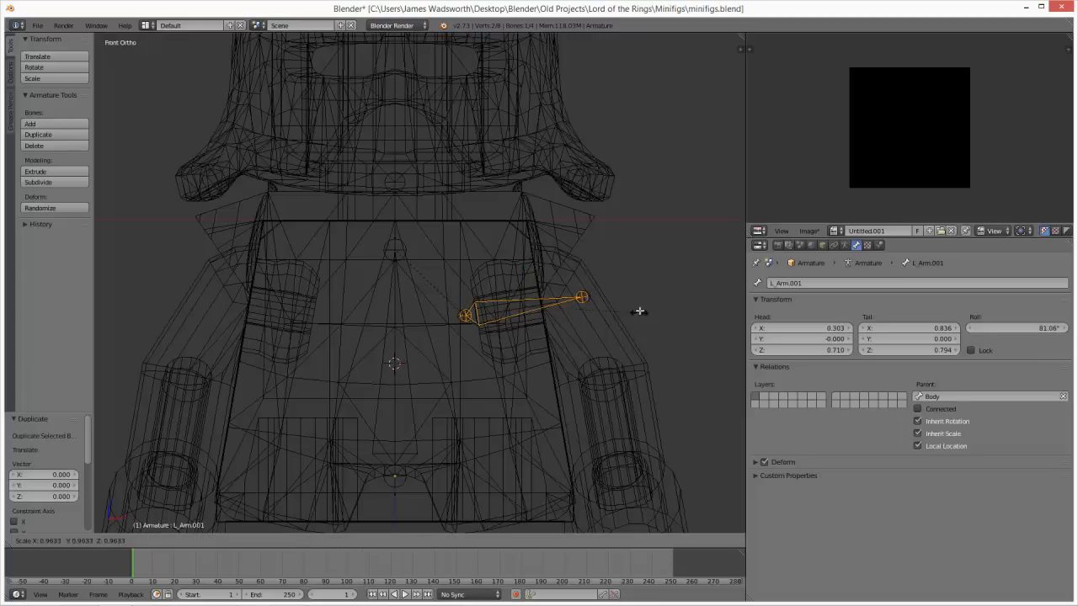
right_click(663, 340)
key("r")
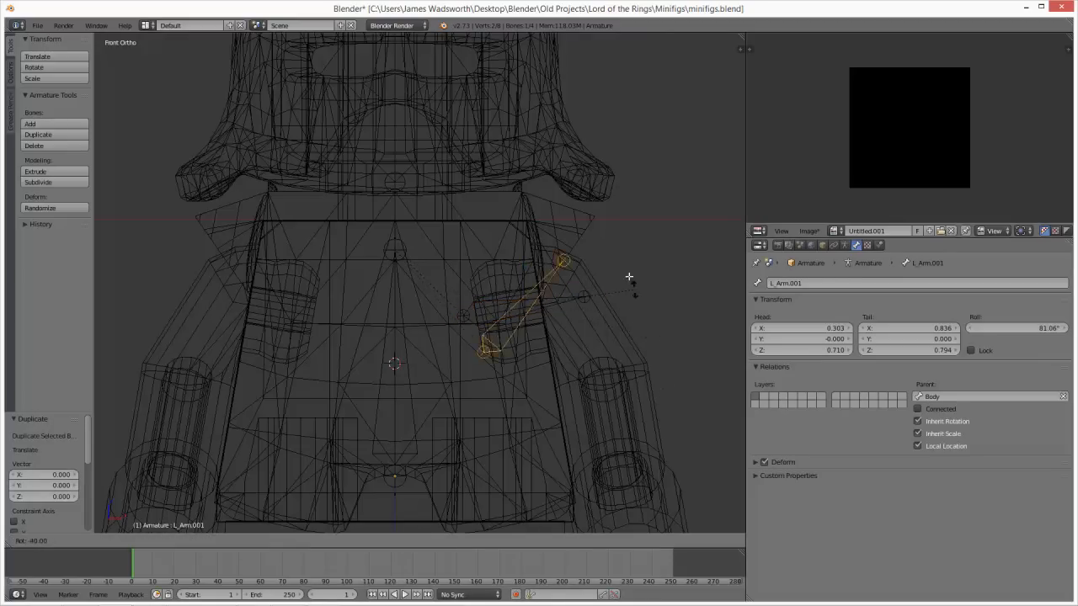
left_click(479, 232)
key("g")
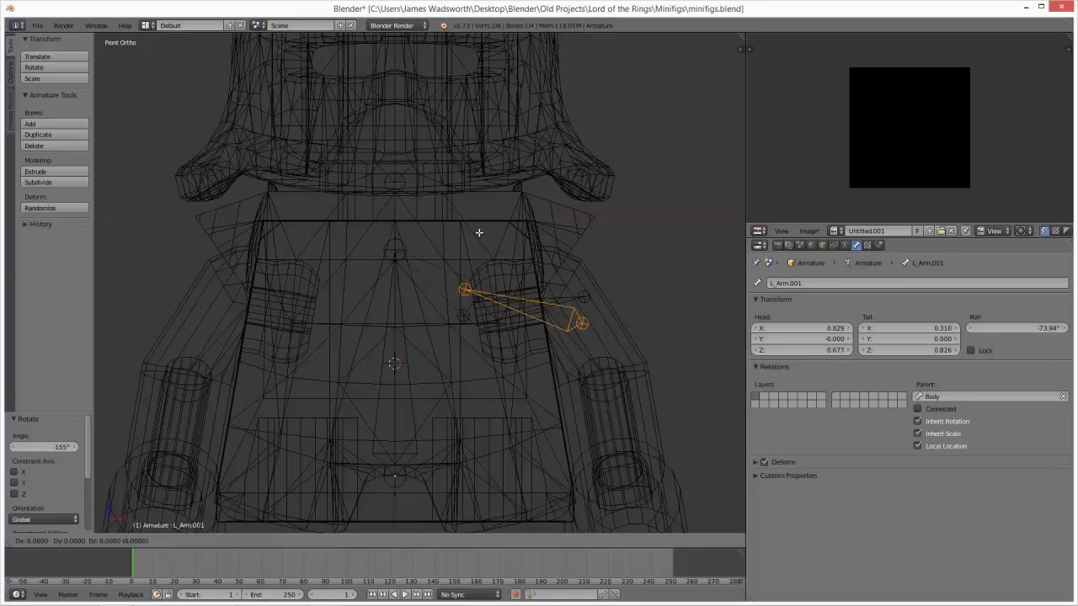
key("z")
right_click(225, 229)
key("g")
left_click(173, 320)
Step: Rotate the copied arm bone by -5° and shift it 0.03 inward along X in the arm socket
key("r")
left_click(376, 296)
key("g")
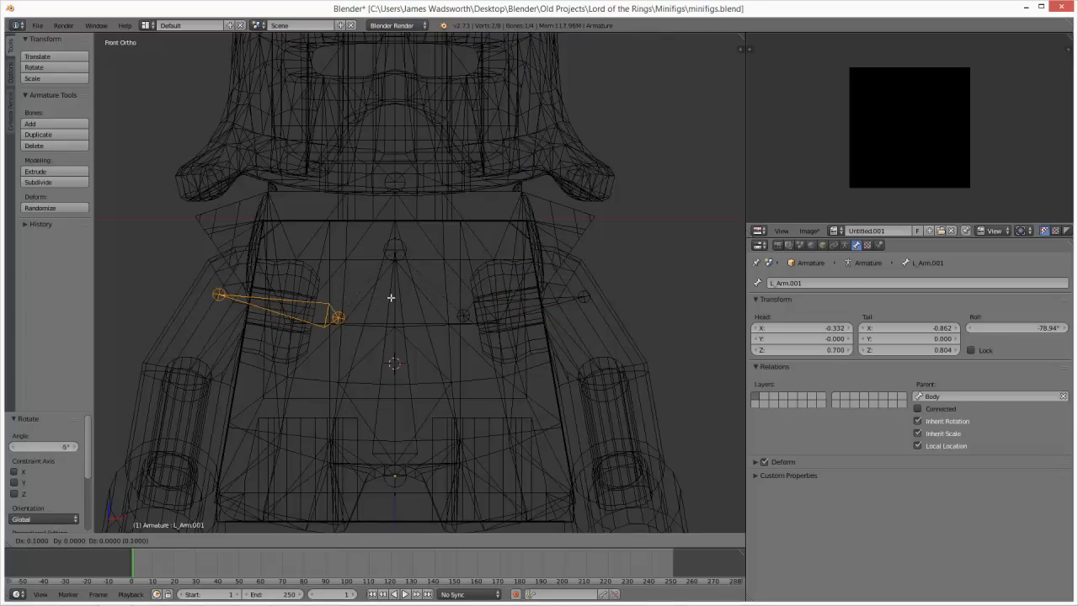
key("x")
left_click(382, 291)
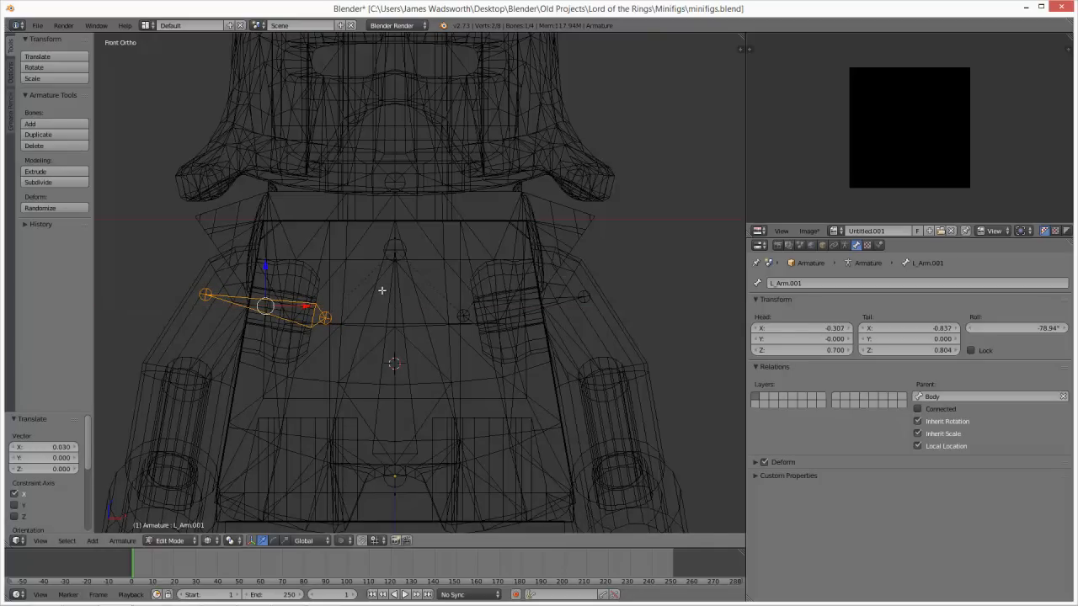
Step: Rename the copied shoulder bone to R_Arm
left_click(804, 283)
type("R")
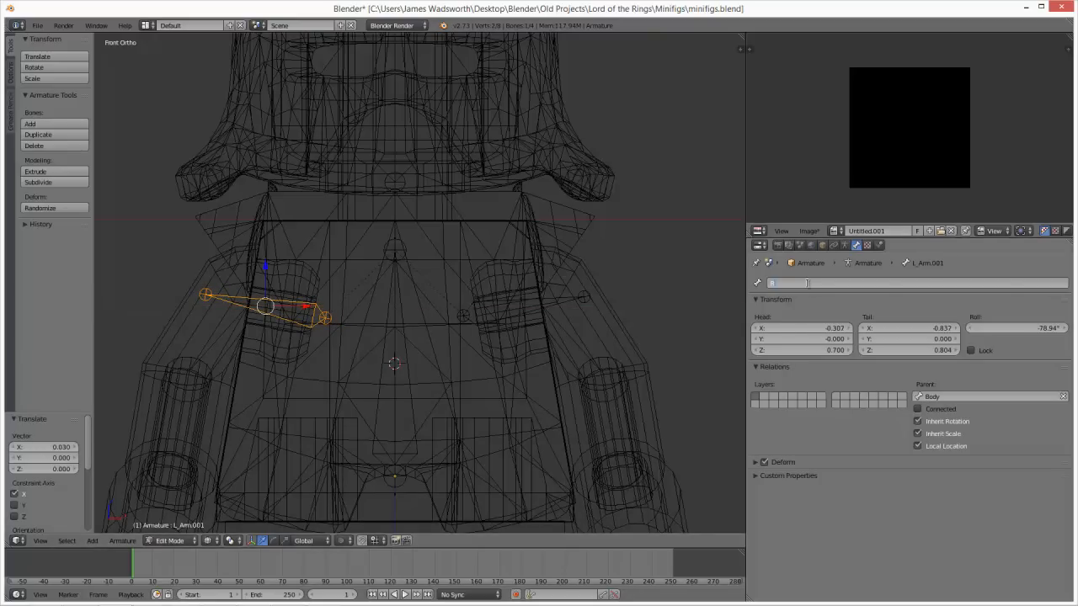
type("_Arm")
key("Return")
Step: Duplicate the Body bone in place and scale the copy by 0.5
scroll(503, 334, "down", 2)
middle_click_drag(428, 392, 415, 300, "shift")
right_click(415, 314)
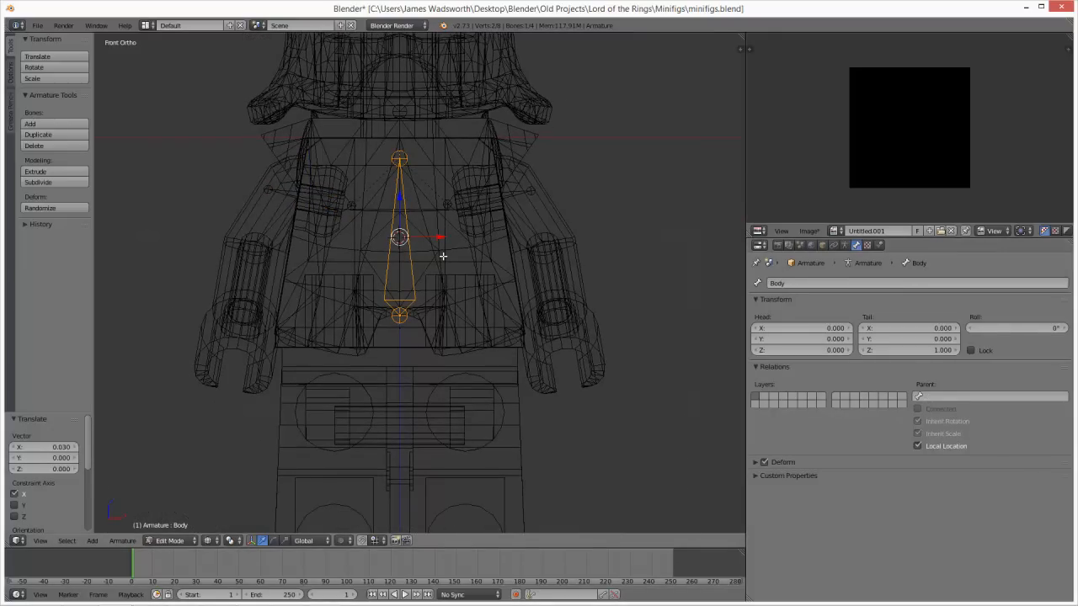
key("shift+d")
right_click(444, 305)
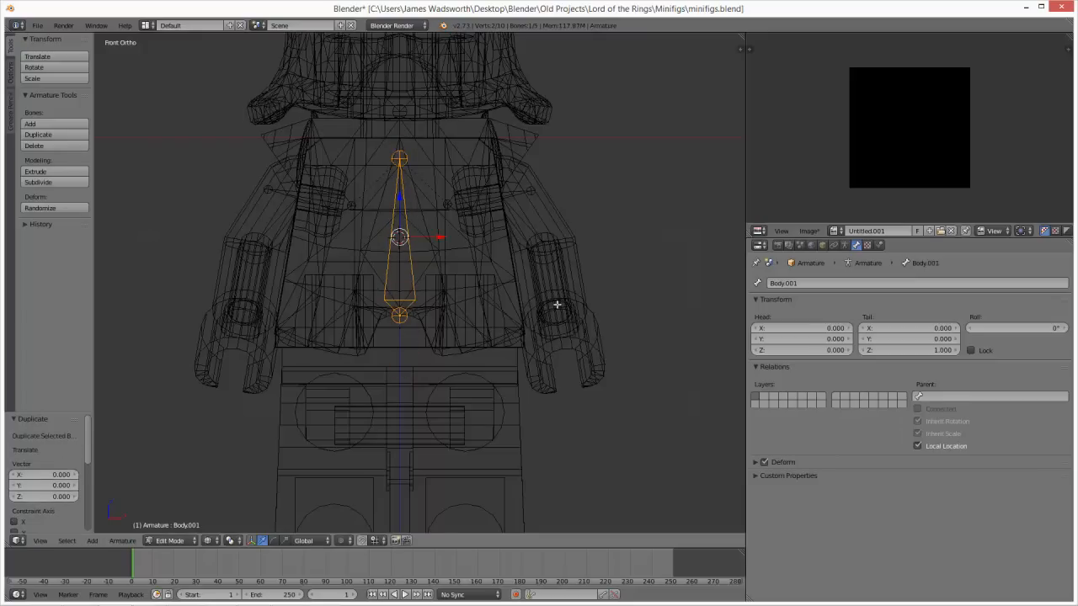
key("s")
left_click(460, 287)
key("f")
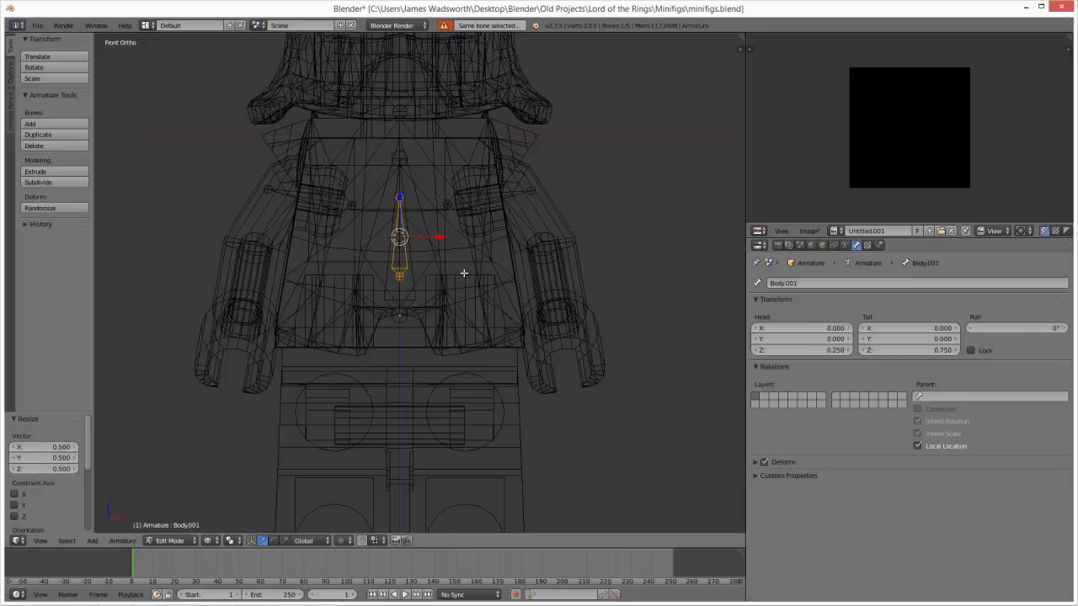
Step: Move the half-size bone down to the hips, scale it by 0.8 and rotate it 180° to point downward
key("g")
left_click(465, 408)
key("s")
left_click(525, 400)
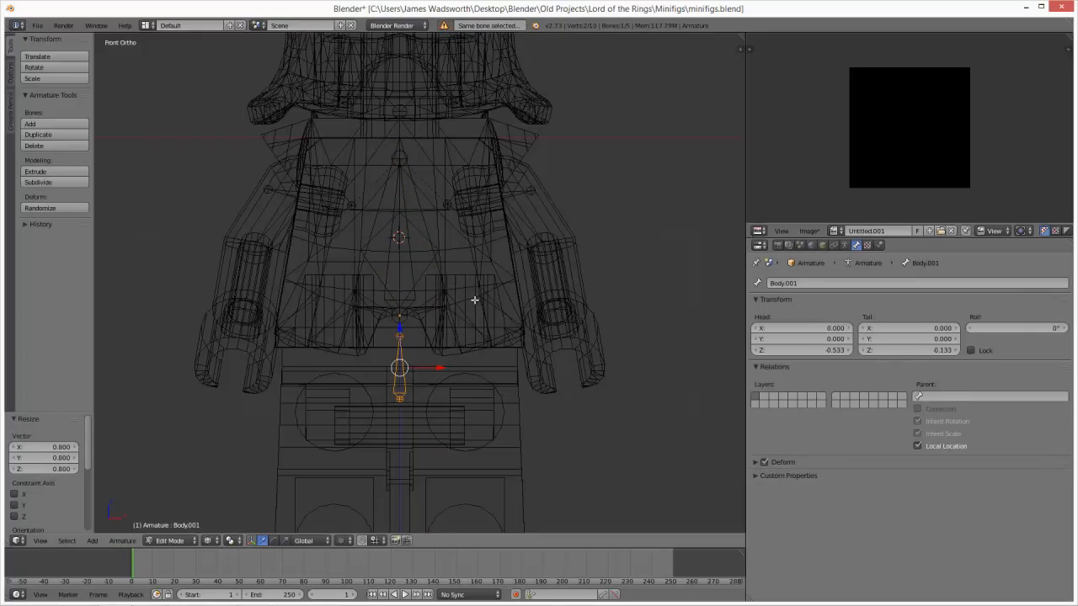
key("r")
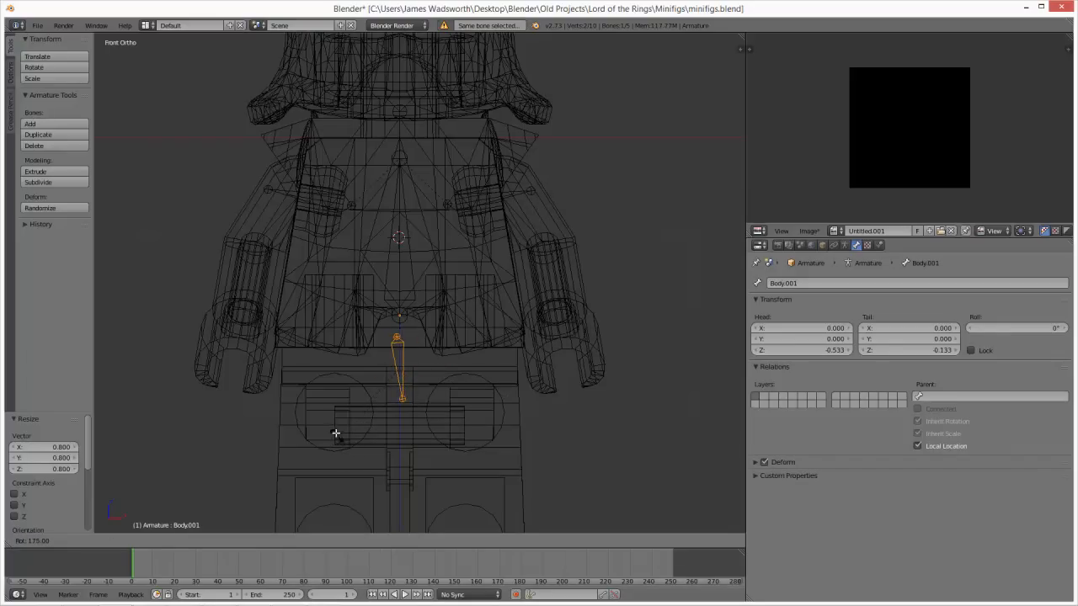
left_click(334, 431, "ctrl")
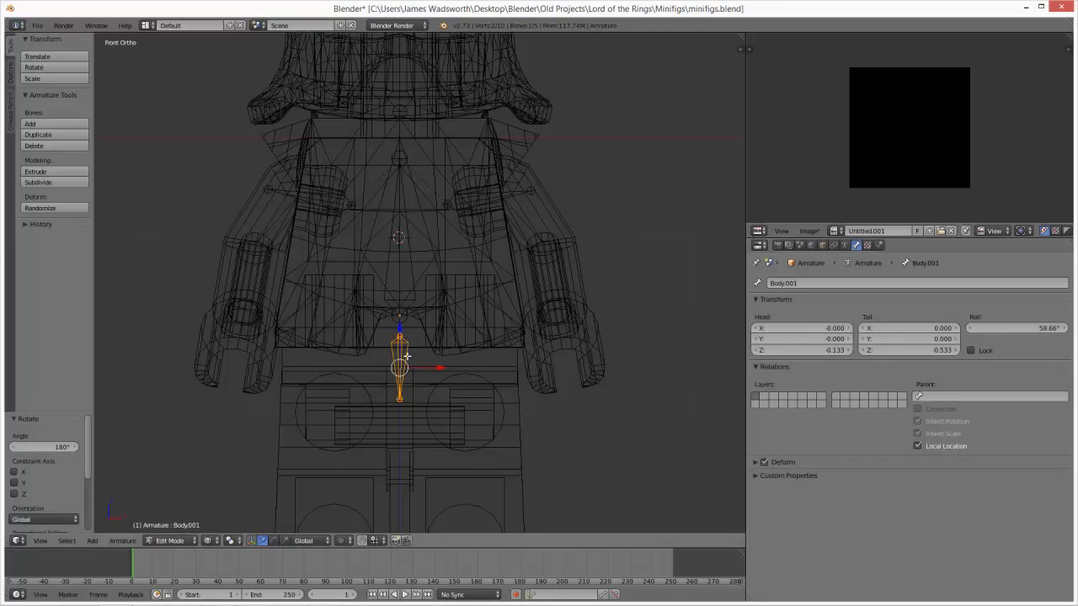
Step: Set the hip bone's roll to 0°
key("n")
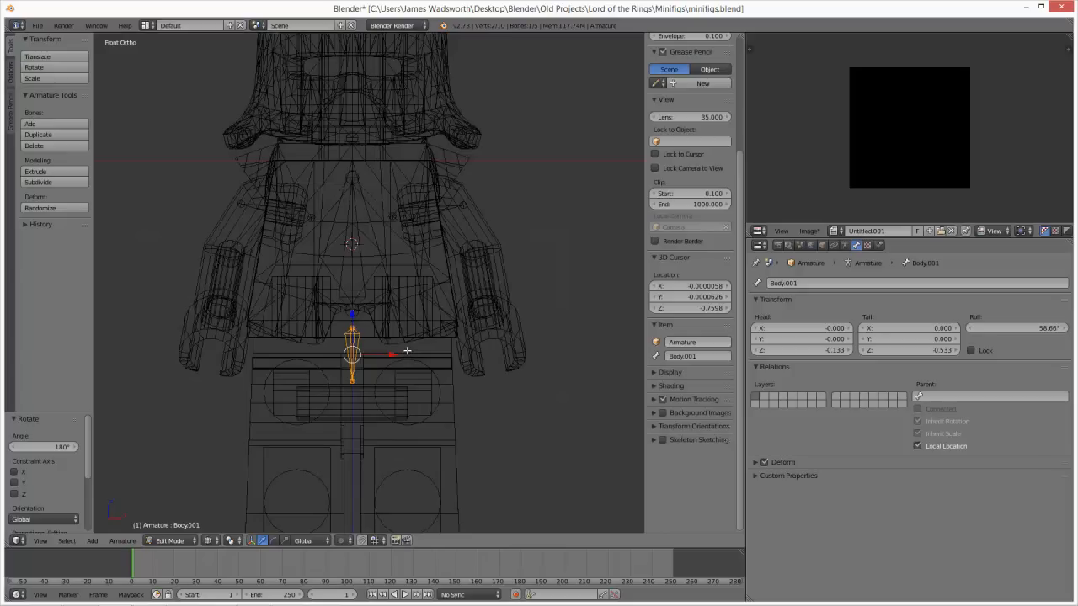
key("n")
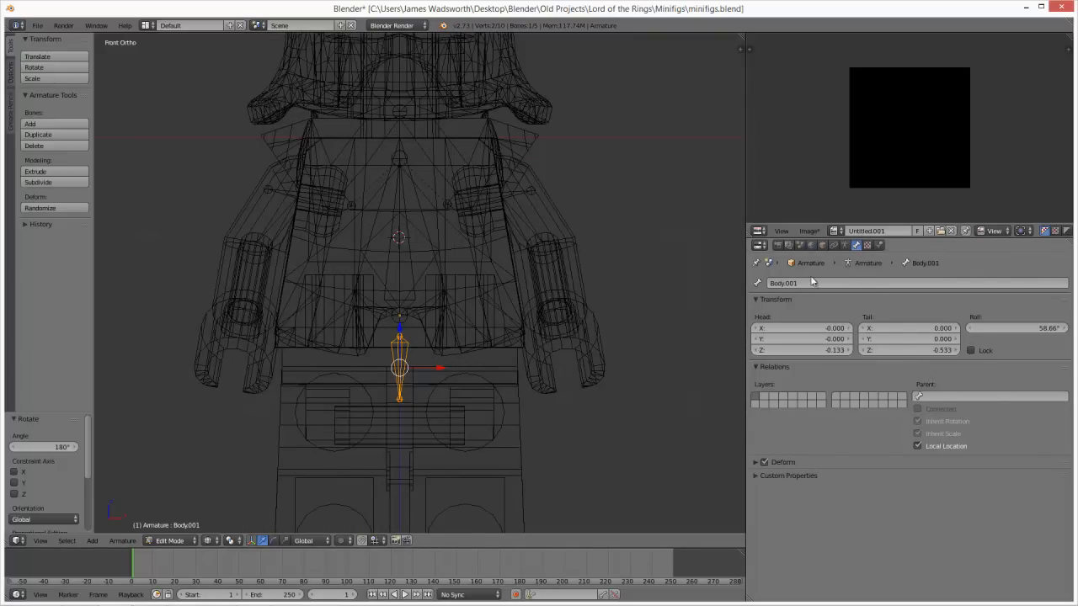
left_click(845, 246)
left_click(856, 245)
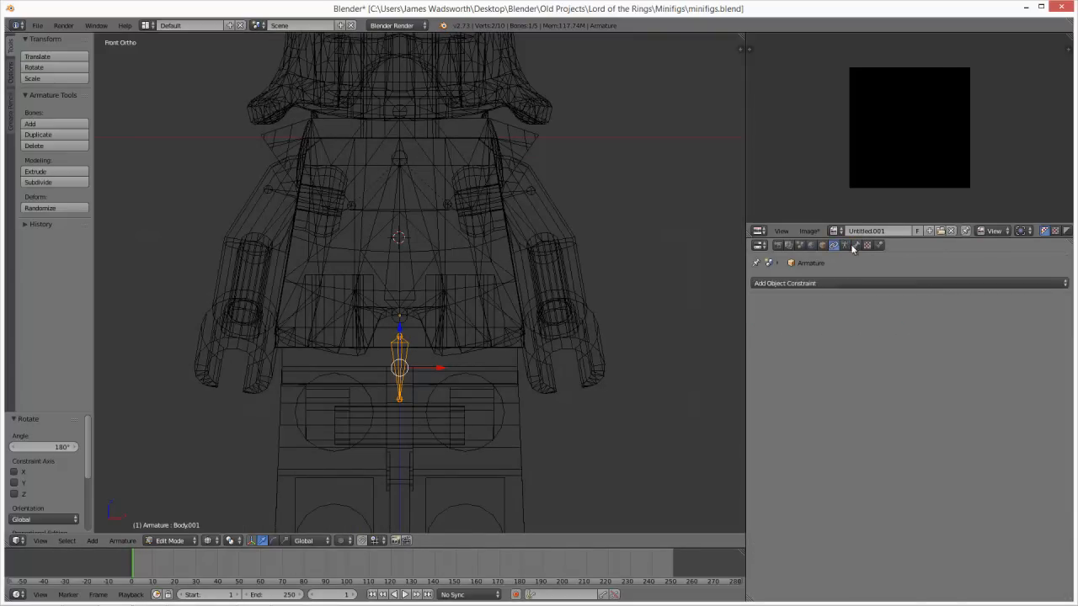
left_click(931, 329)
left_click(1051, 331)
left_click(1034, 326)
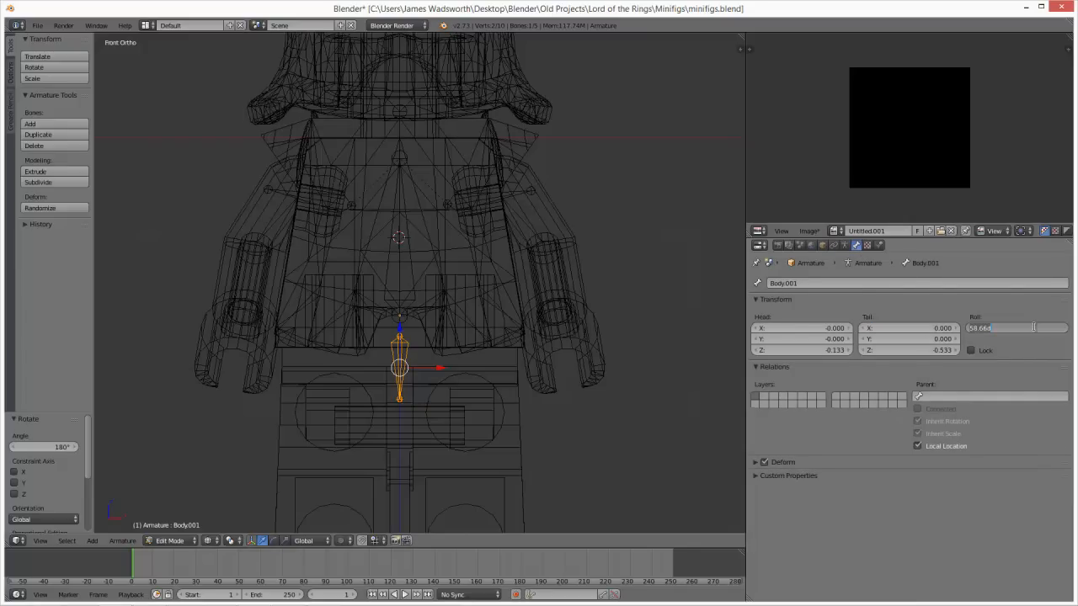
type("0")
key("Return")
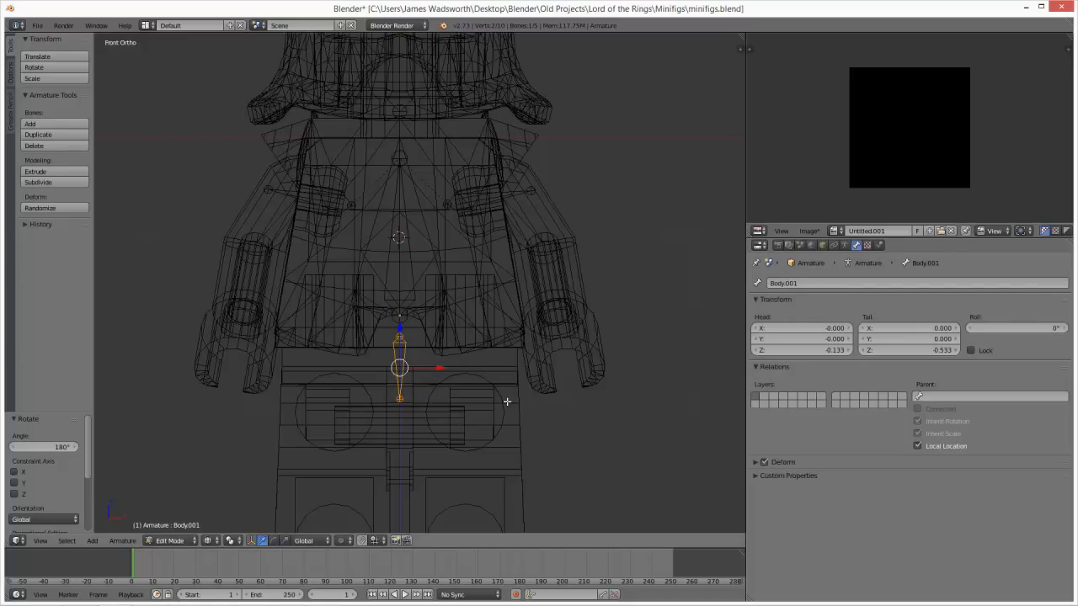
Step: Rename the hip bone to Hips
left_click(795, 285)
type("Hips")
key("Return")
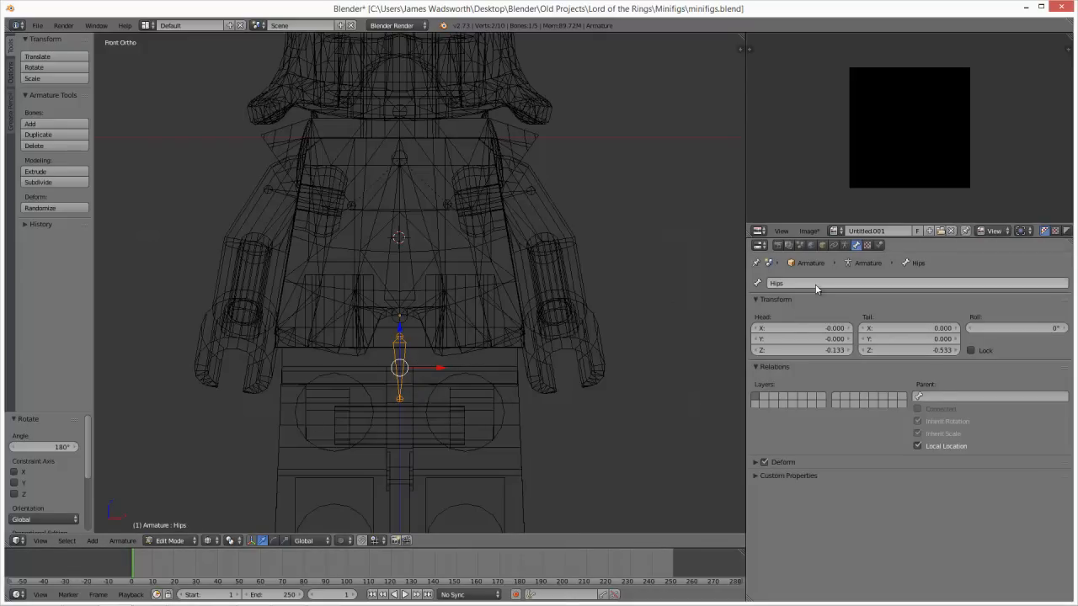
Step: Parent the Hips bone to Body and place a duplicate of it over the right leg, offset -0.5 on X and -0.6 on Z
left_click(968, 396)
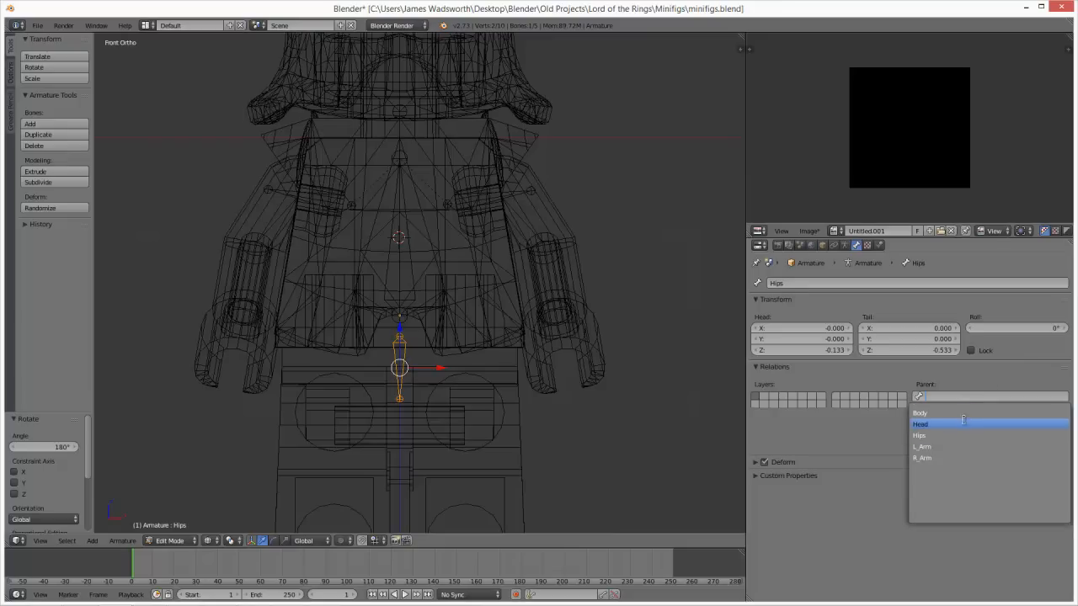
left_click(926, 412)
key("shift+d")
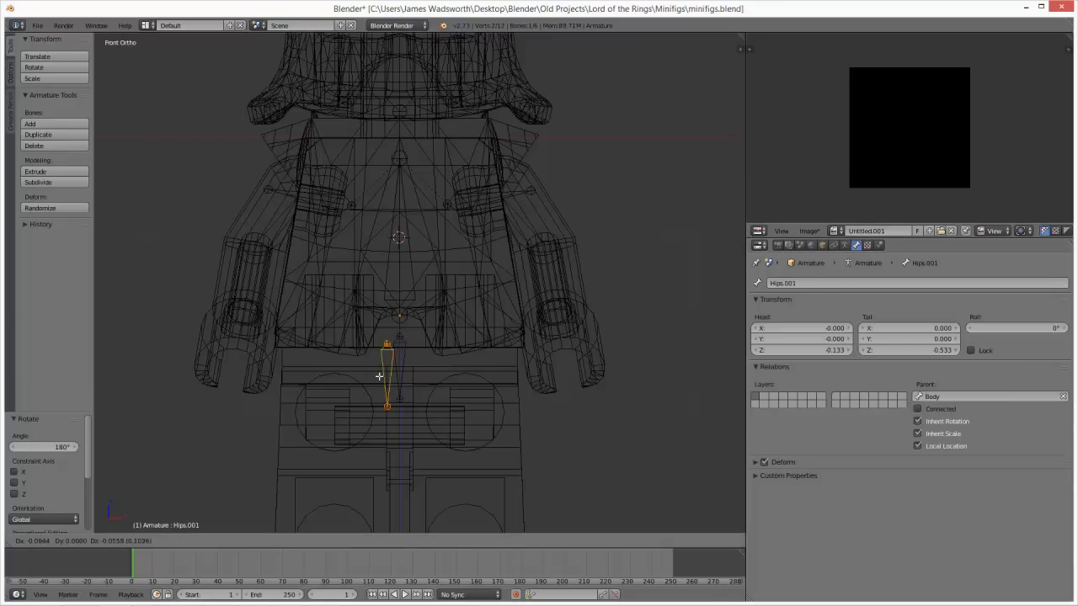
left_click(344, 434)
middle_click_drag(344, 434, 360, 373, "shift")
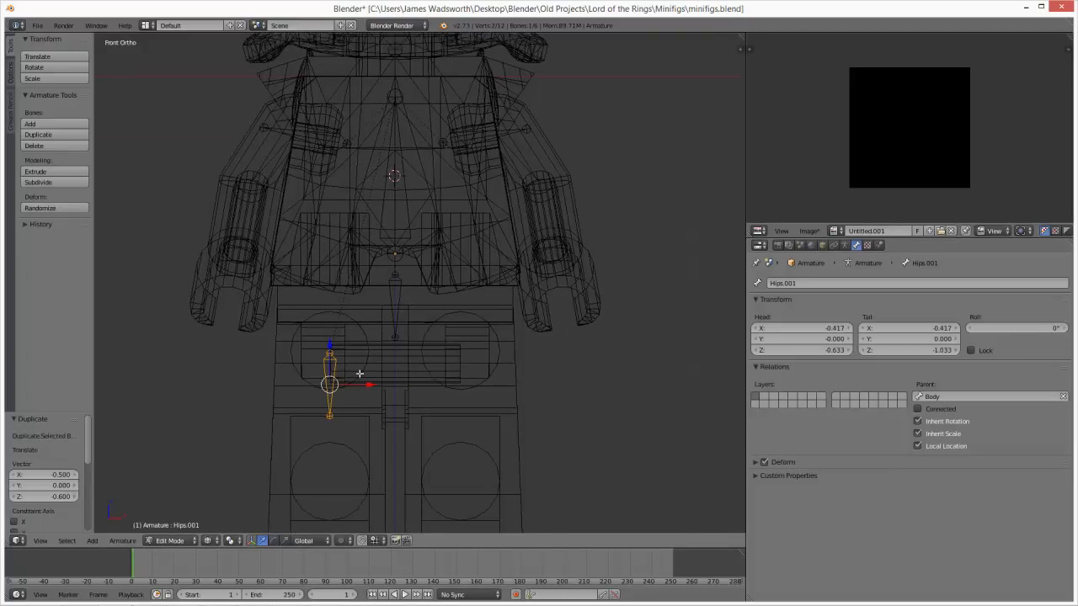
key("g")
key("z")
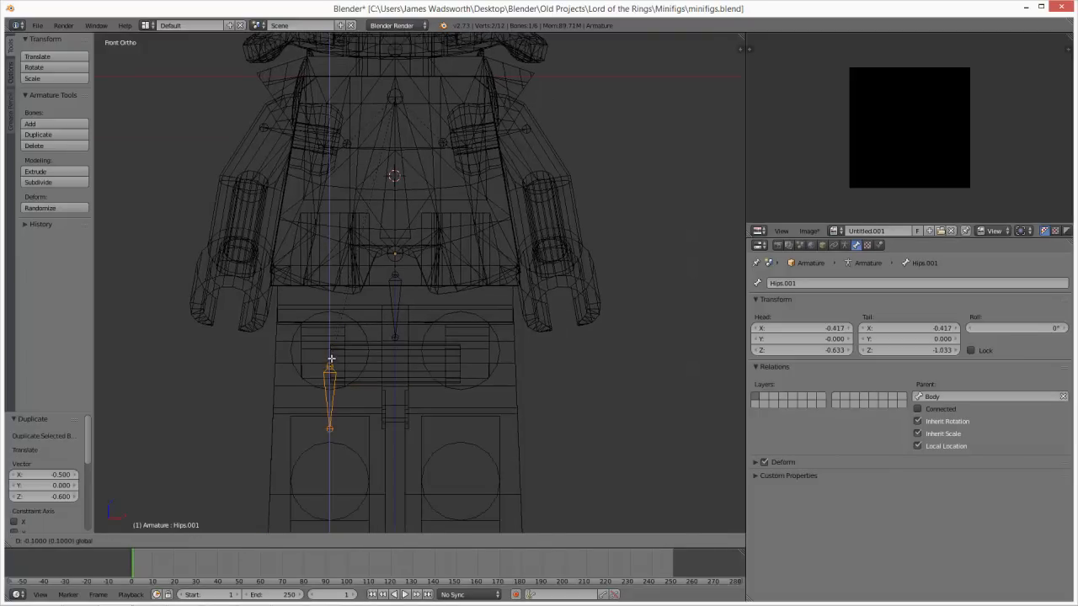
right_click(331, 350)
Step: Rename the duplicated bone R_Leg and place a copy of it 1 unit along X over the other leg
left_click(834, 283)
type("R_Leg")
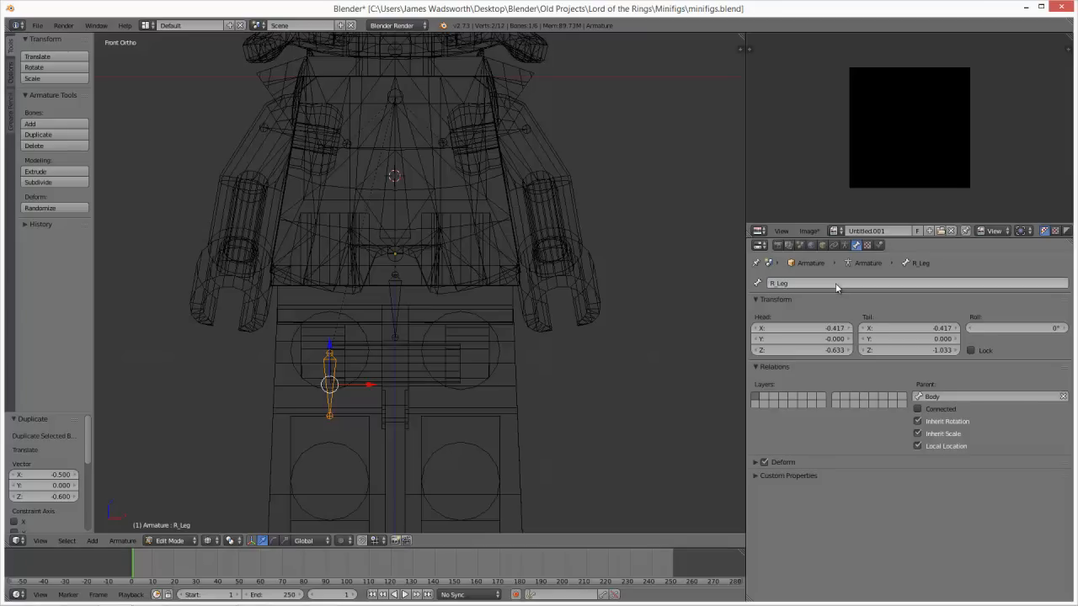
key("shift+d")
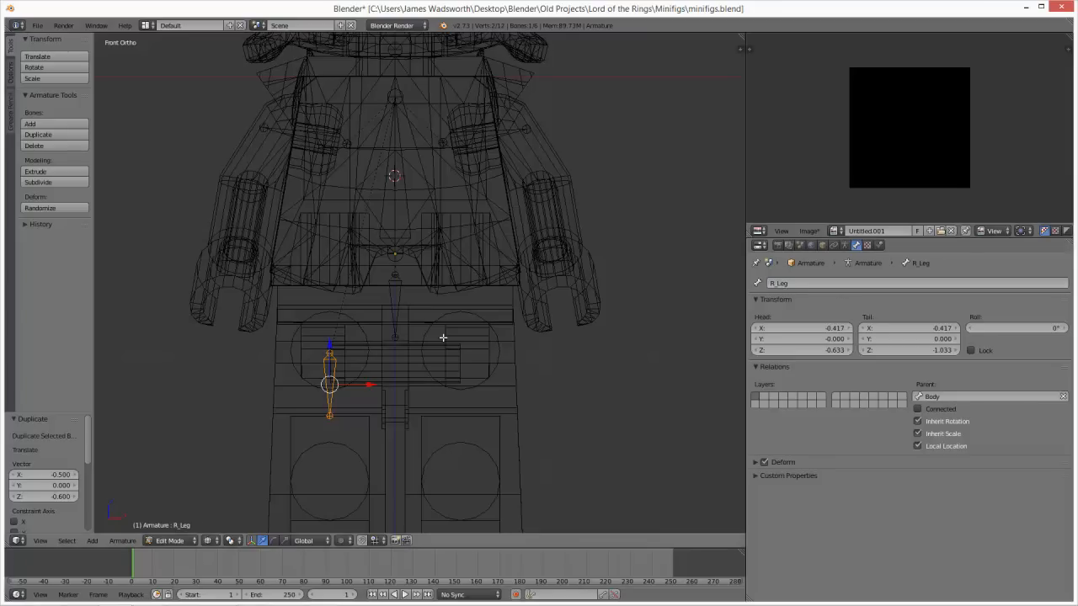
key("1")
key("Return")
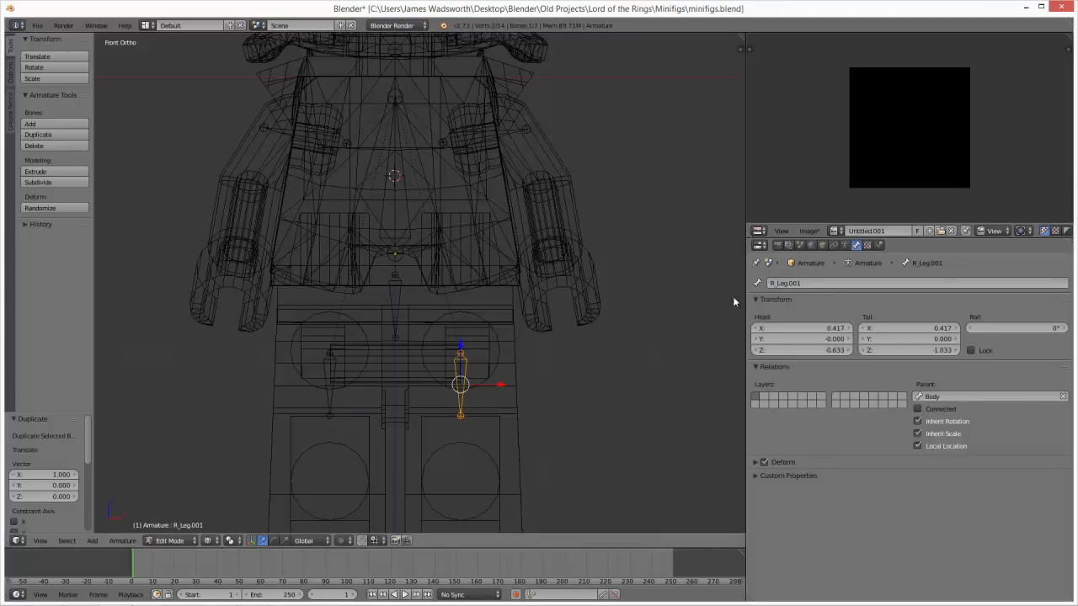
Step: Rename the copied leg bone L_Leg
left_click(784, 283)
key("BackSpace")
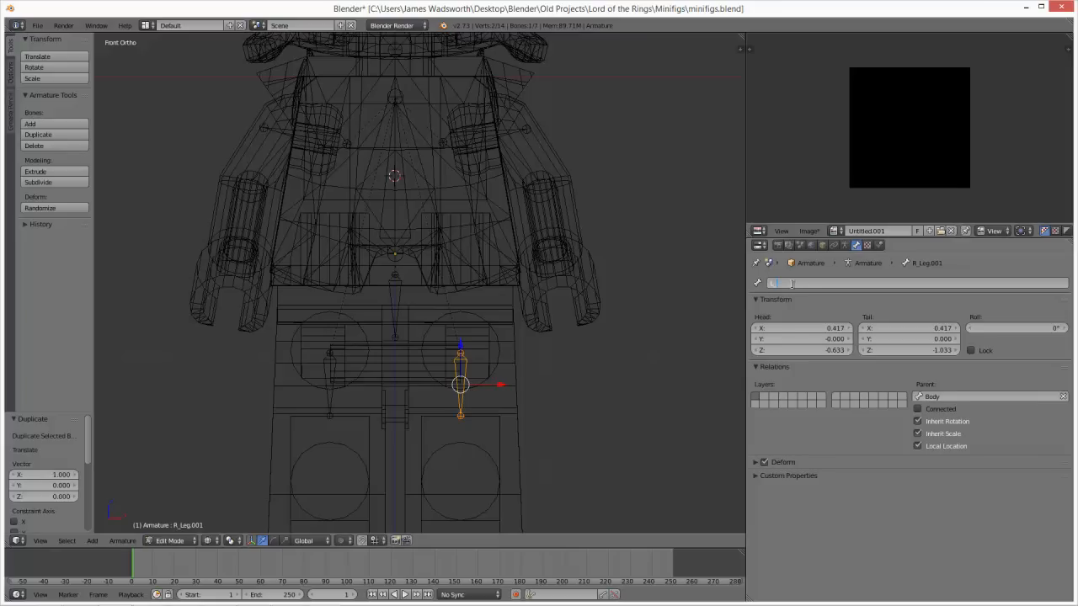
type("L_Leg")
key("Return")
Step: Change the parent of both the L_Leg and R_Leg bones to Hips
middle_click_drag(333, 392, 325, 375, "shift")
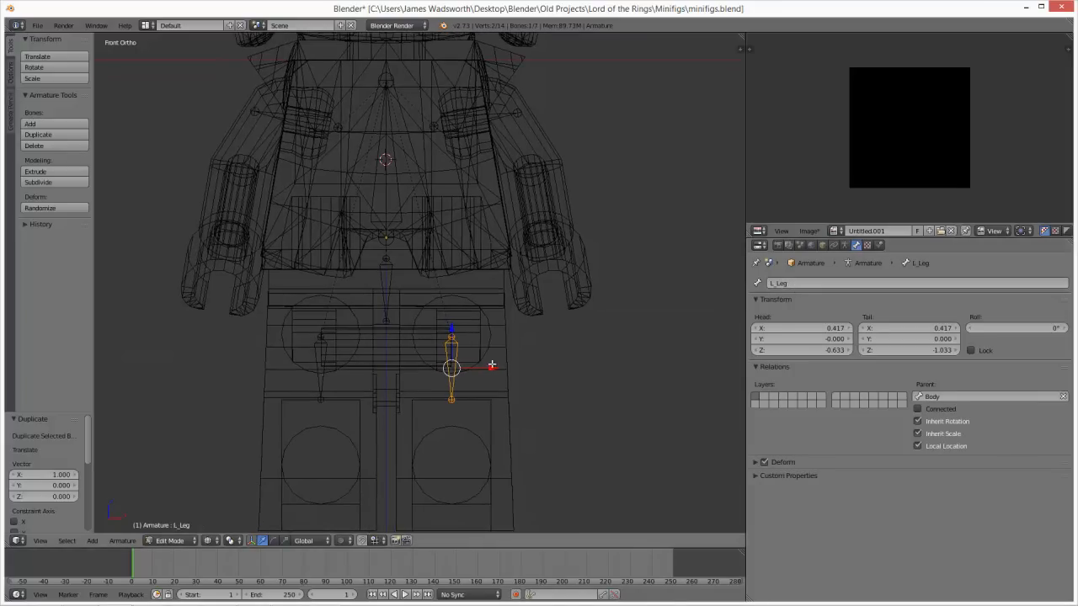
right_click(320, 353, "shift")
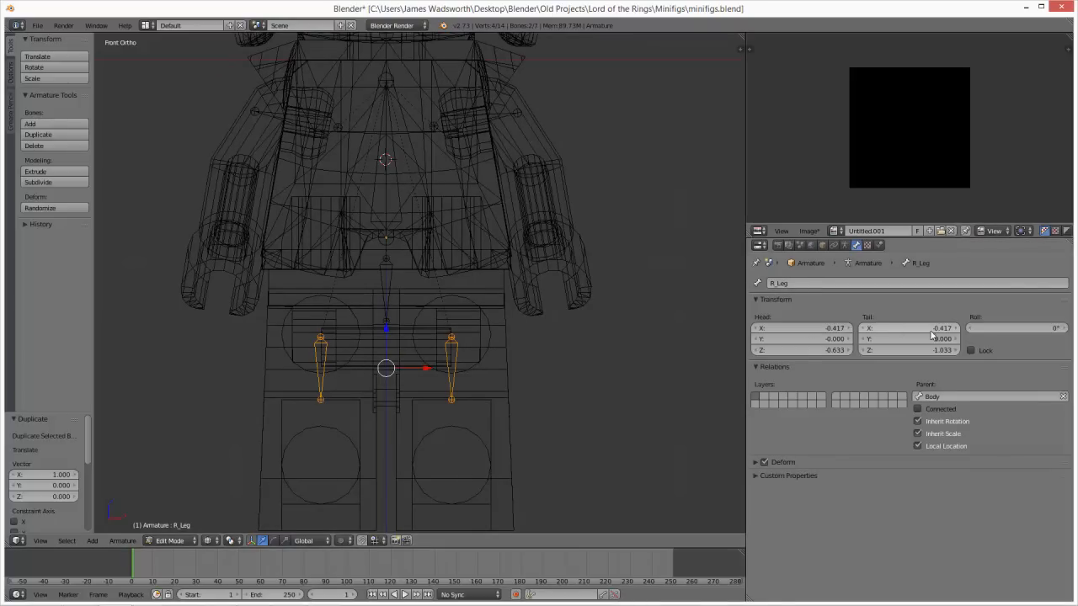
right_click(445, 363)
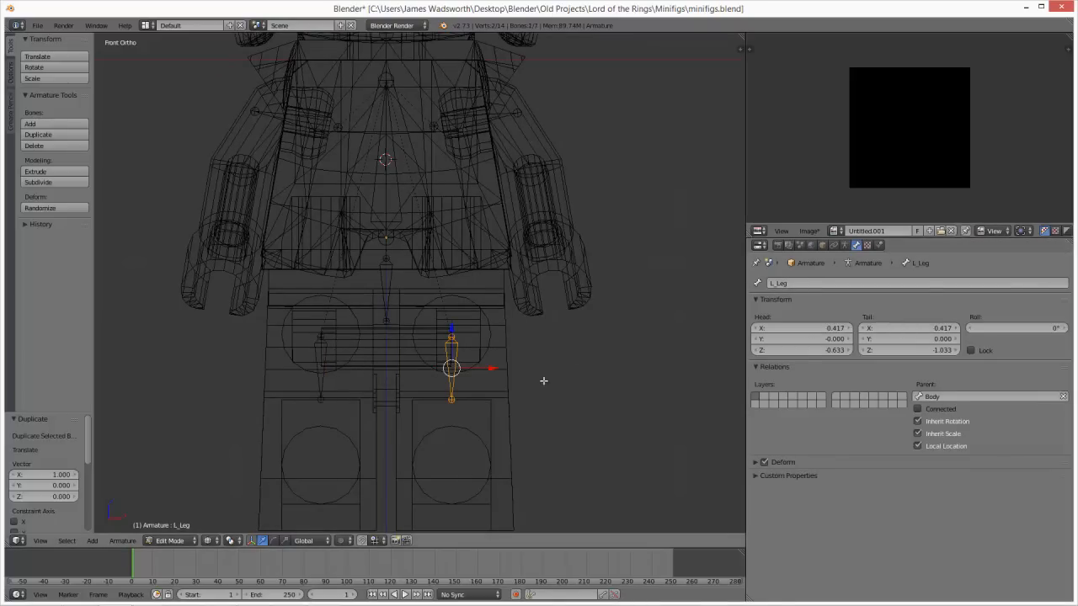
left_click(989, 397)
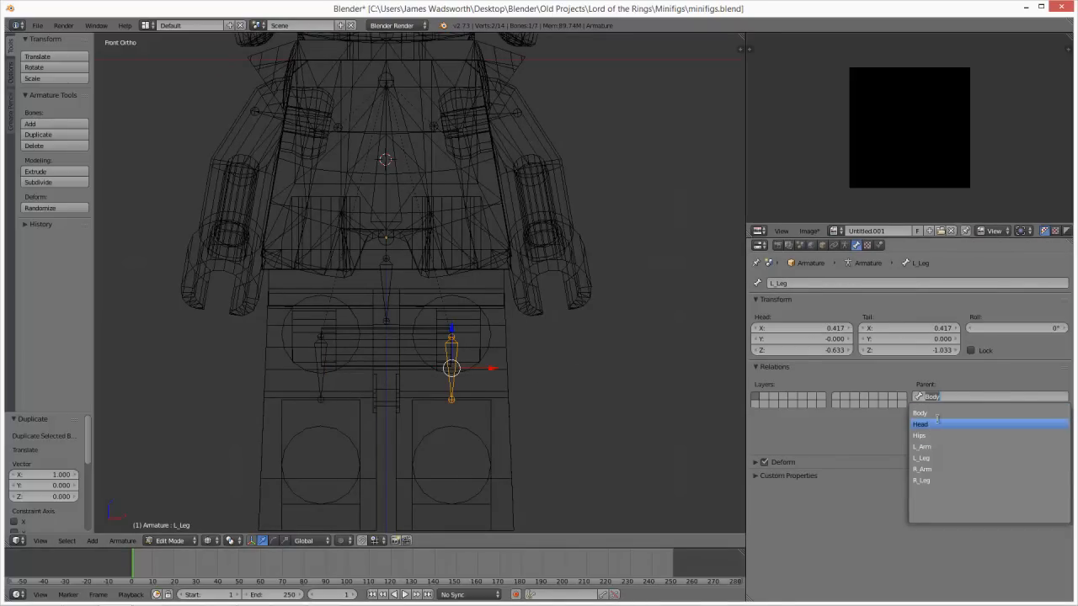
right_click(320, 367)
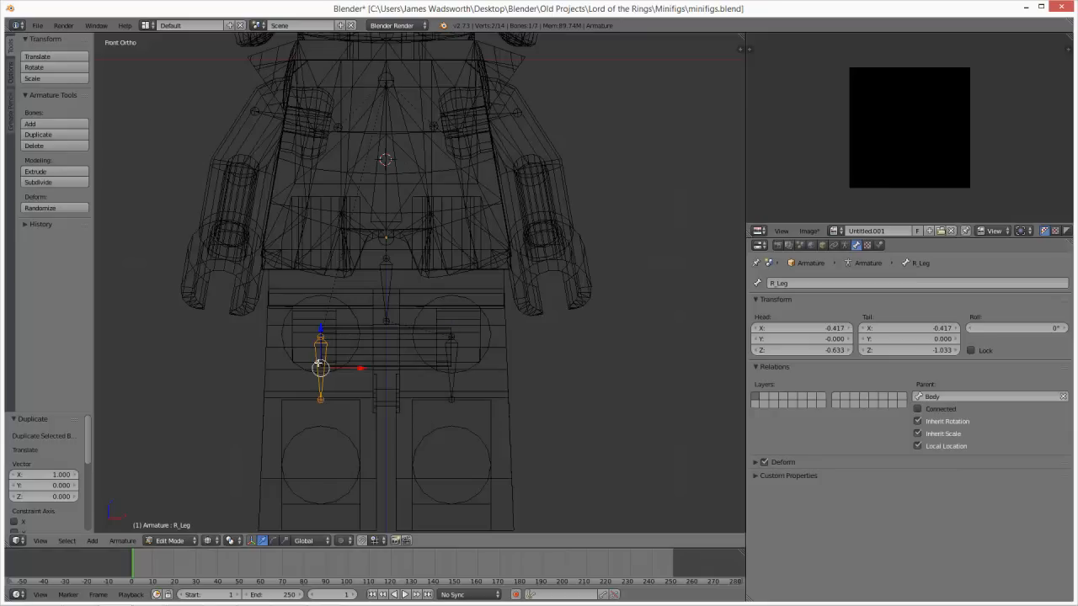
left_click(999, 393)
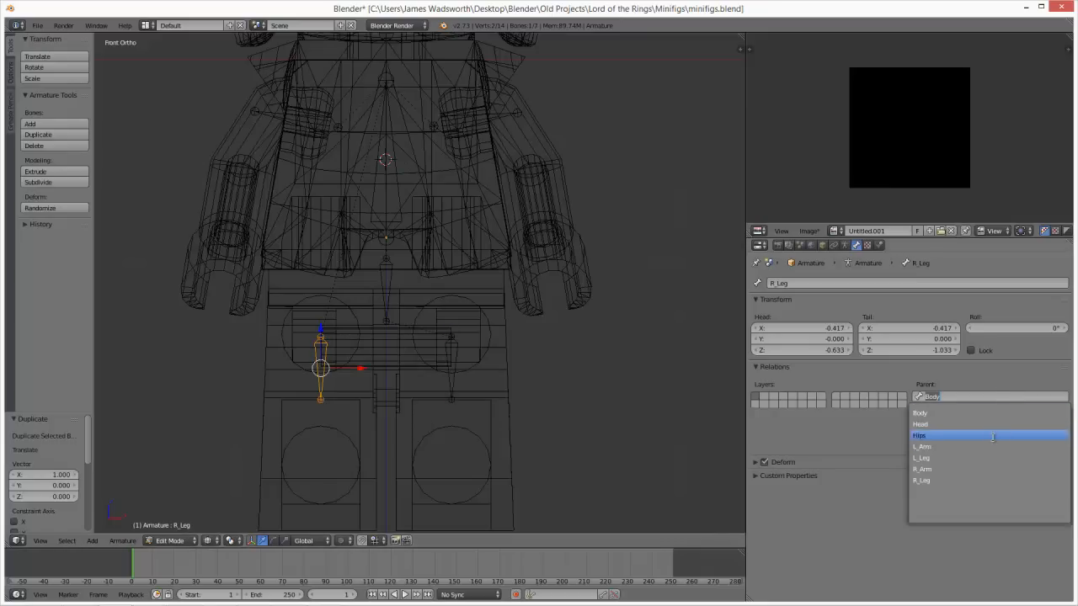
left_click(968, 437)
Step: In side view, move both leg bones down about 0.084 along Z to the leg pivot, then deselect all bones and leave edit mode
key("KP_3")
right_click(421, 391)
key("g")
key("z")
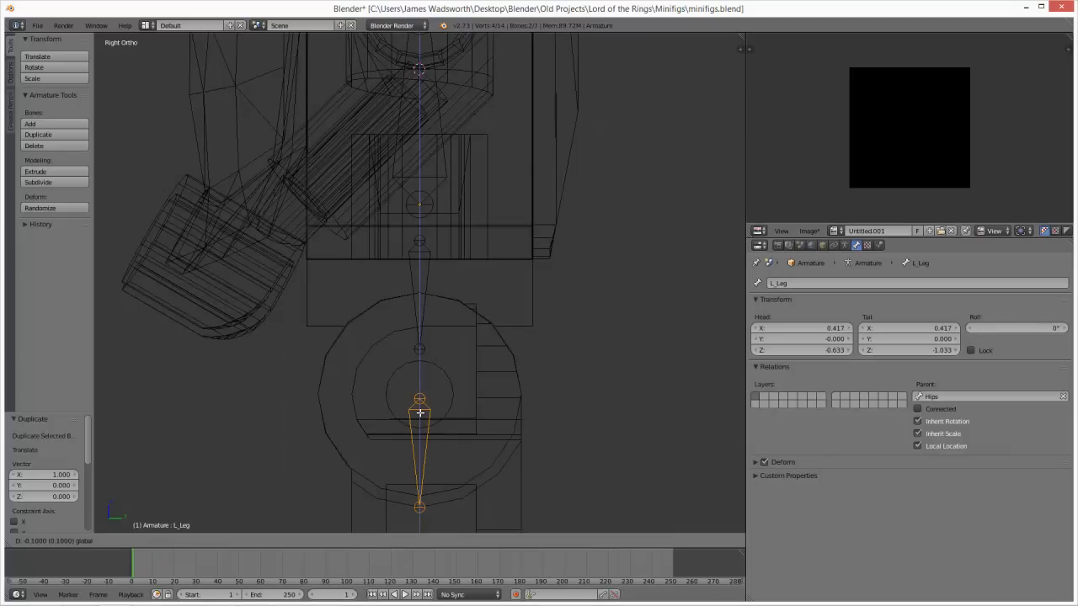
left_click(422, 416)
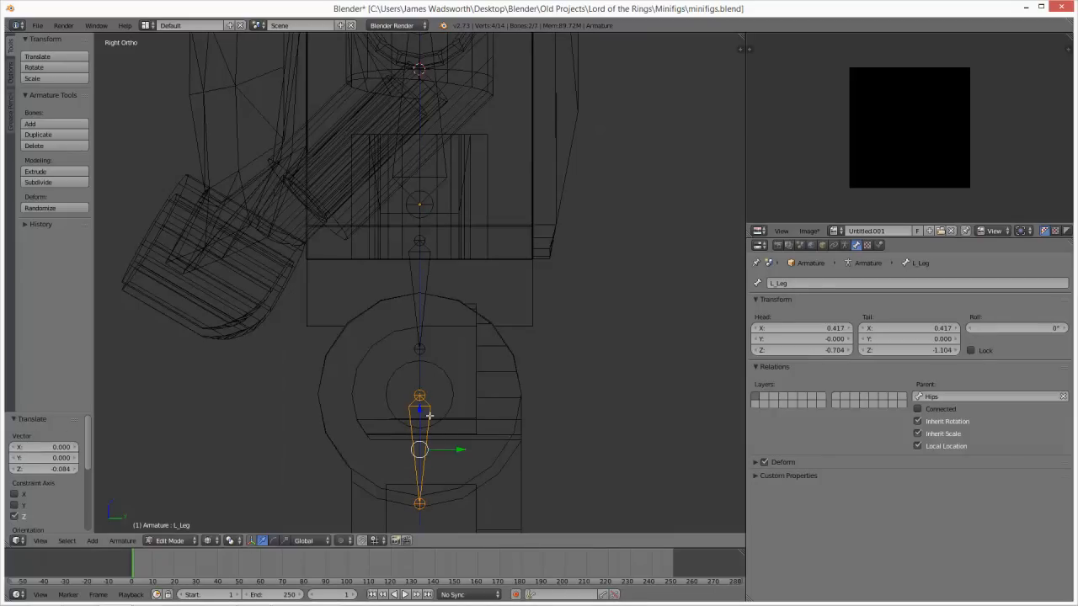
key("KP_1")
key("z")
key("z")
key("a")
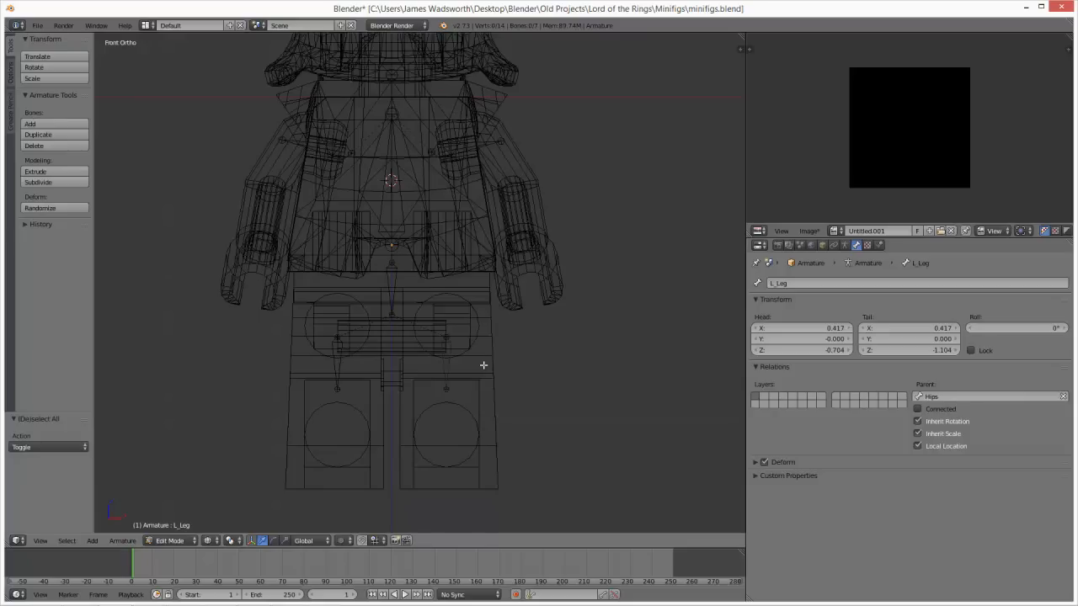
key("Tab")
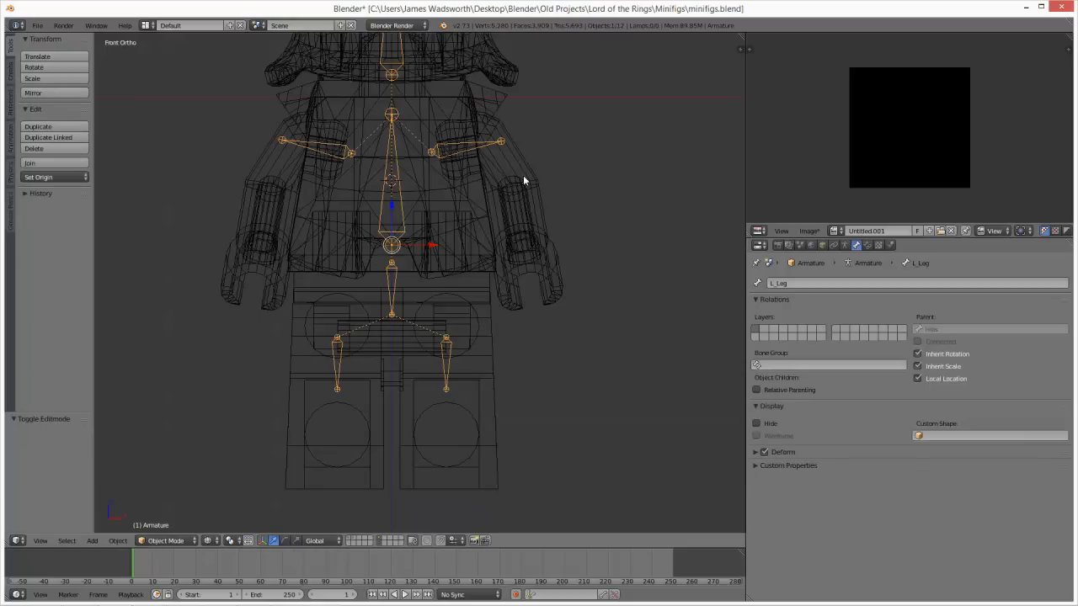
Step: Duplicate the armature's L_Arm bone with an offset of 0.8 on X and -0.7 on Z, and rotate the copy 85° in front view
right_click(495, 145)
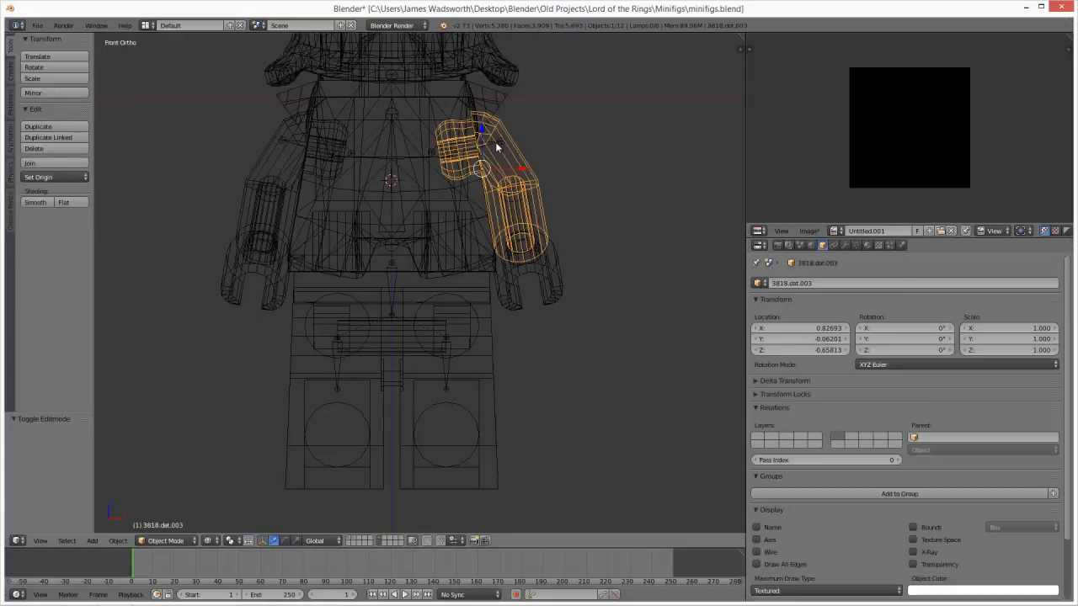
right_click(492, 145)
key("Tab")
right_click(492, 146)
key("shift+d")
left_click(572, 226)
key("r")
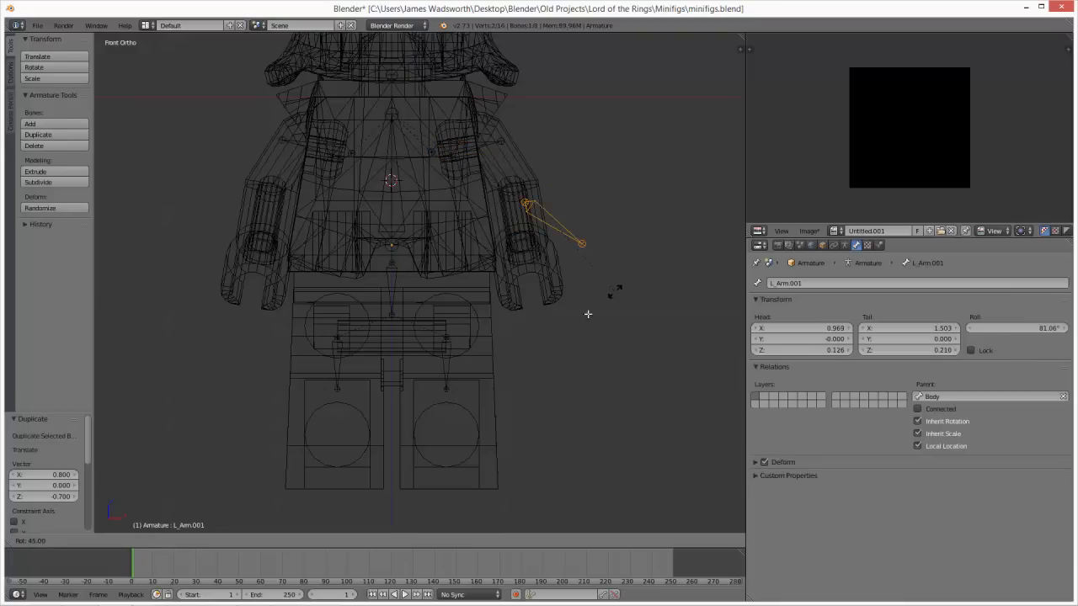
left_click(552, 313)
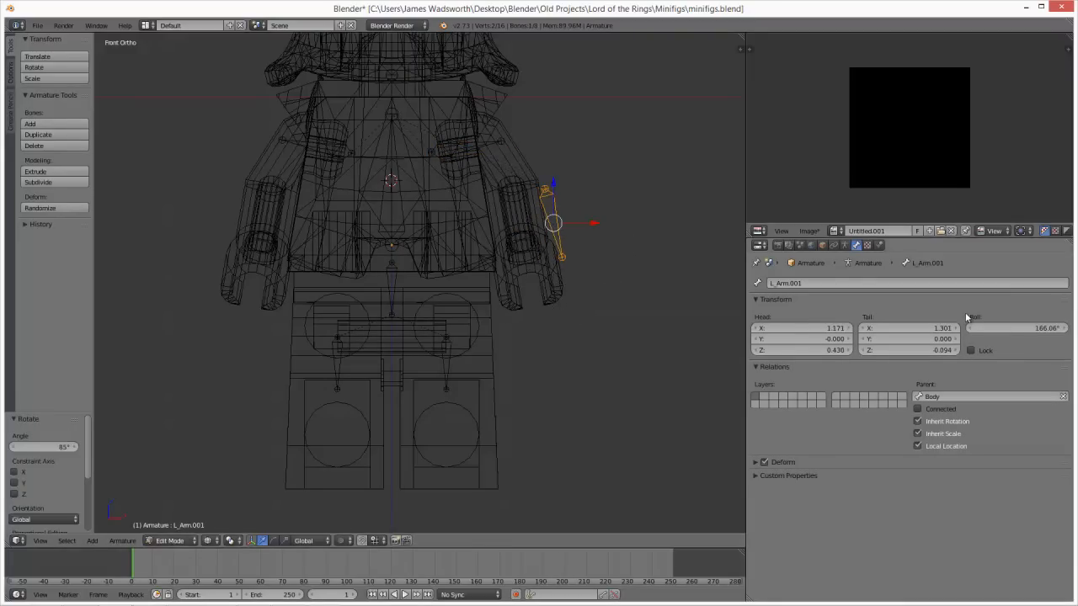
Step: Parent the duplicated arm bone to L_Arm and rename it L_Hand
left_click(968, 397)
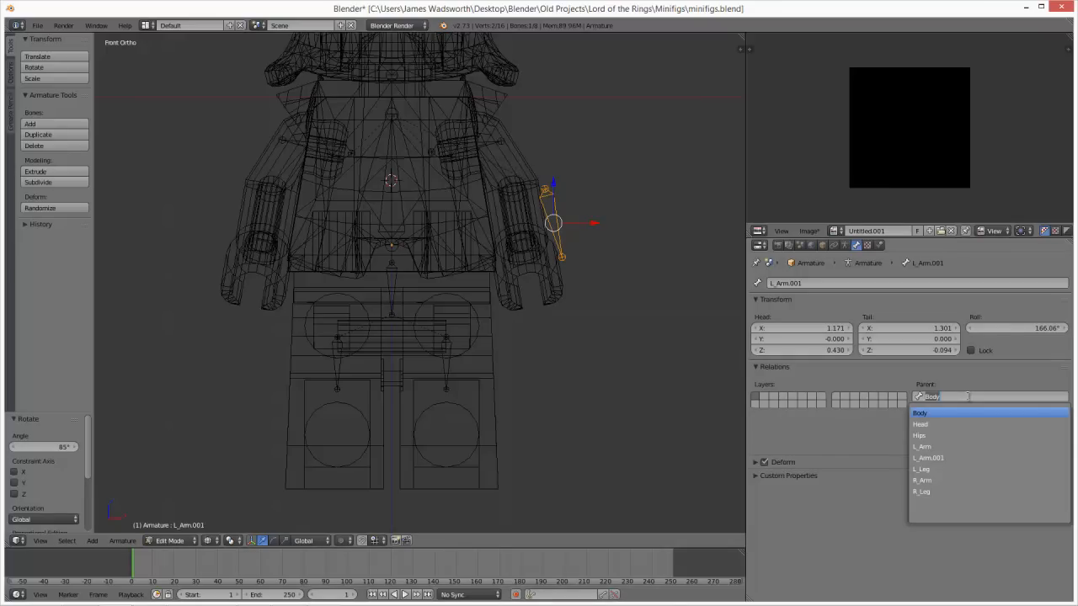
left_click(971, 447)
left_click(935, 284)
key("BackSpace")
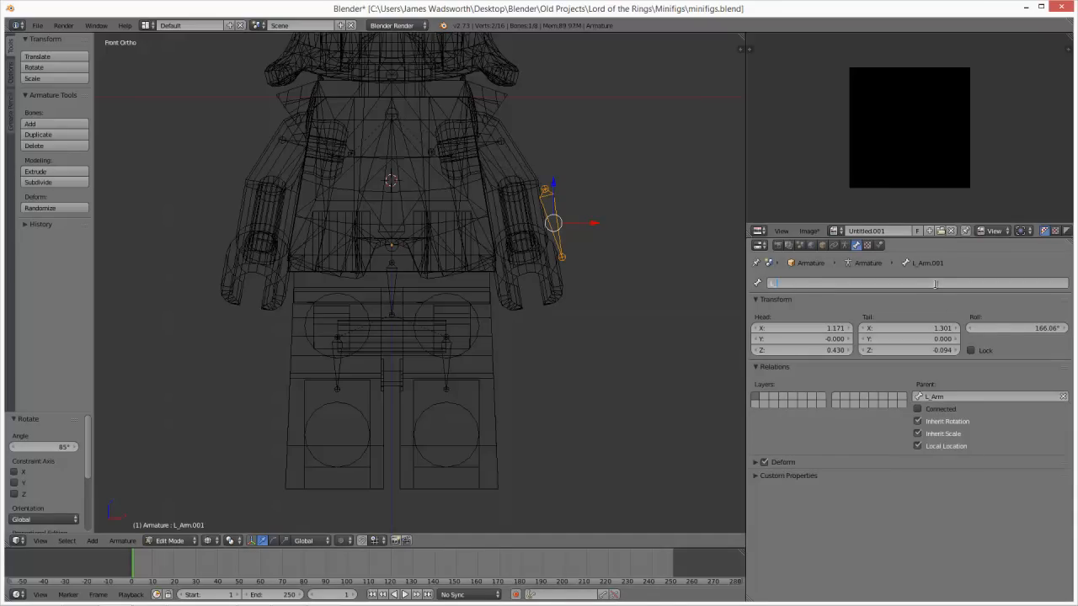
type("L_Hand")
key("Return")
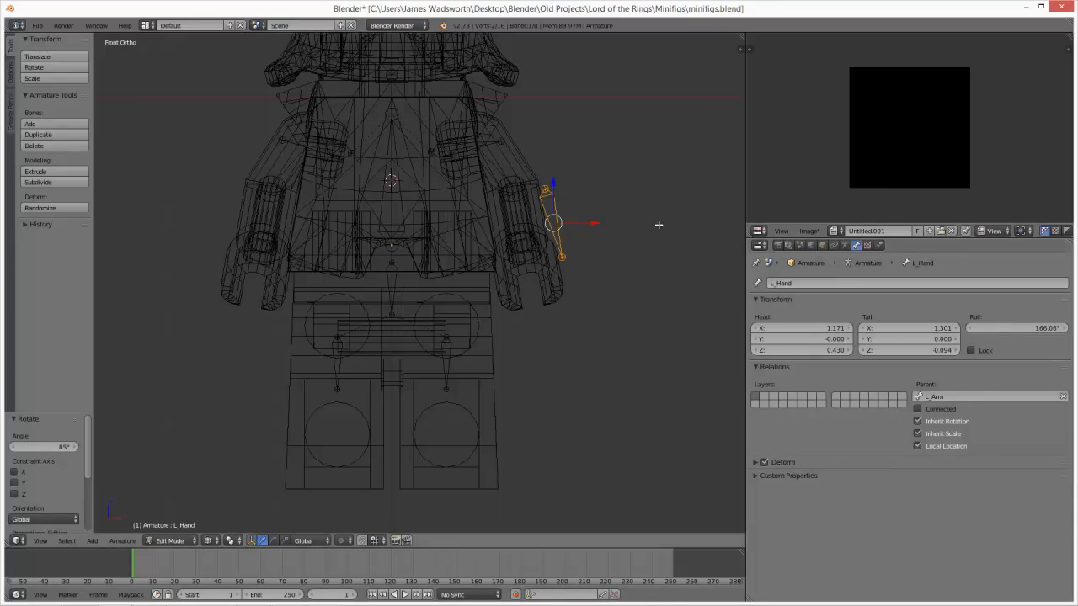
Step: Rotate the L_Hand bone 5° in front view and move it -0.3 on X and -0.1 on Z into the forearm
key("r")
left_click(660, 232)
key("g")
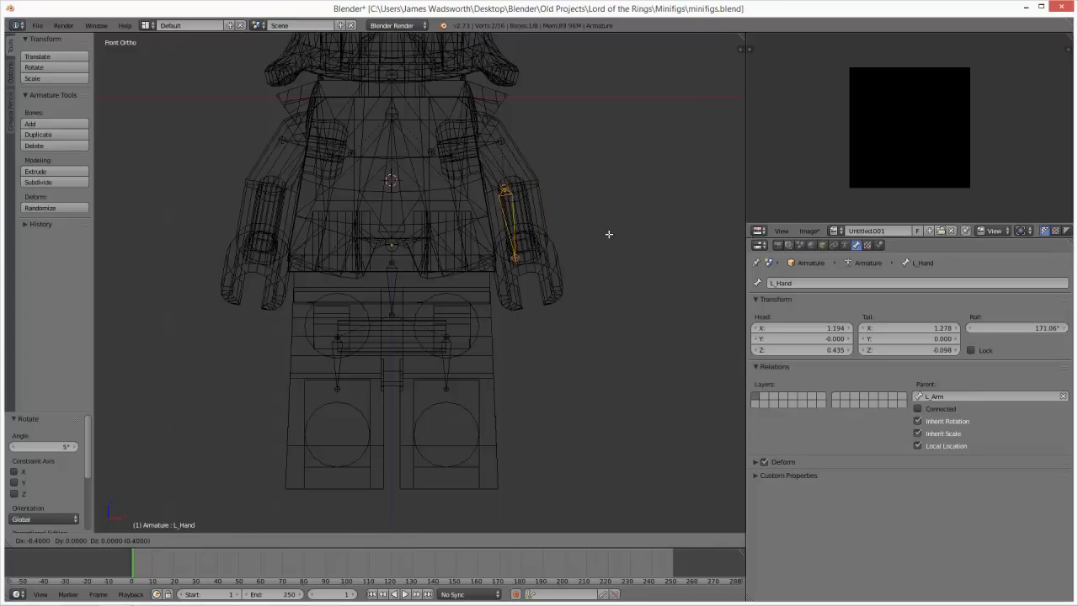
left_click(624, 238)
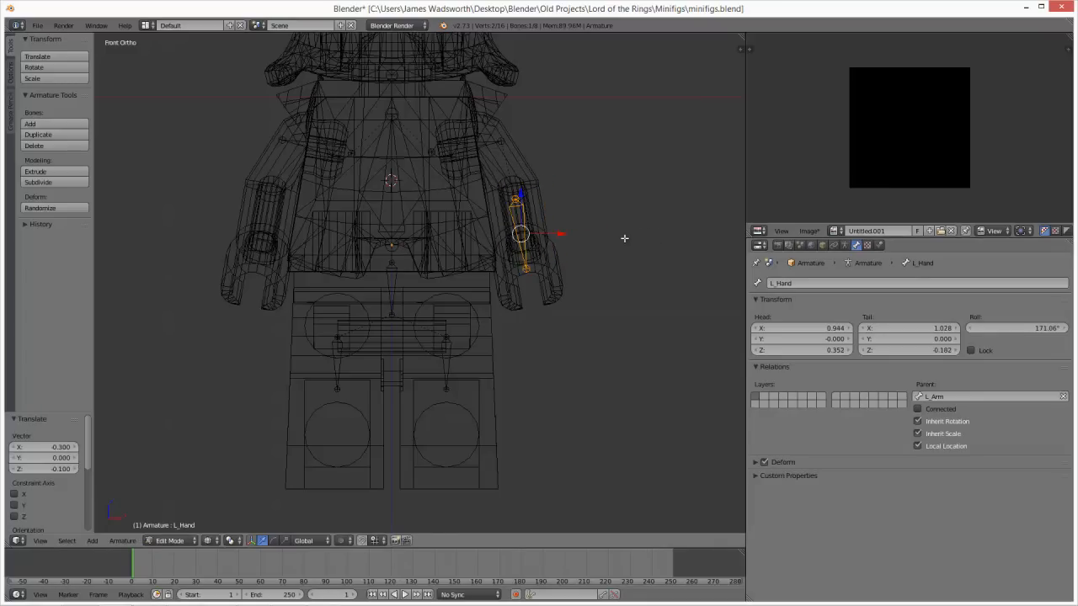
Step: In side view, rotate the L_Hand bone 50° and move it -0.3 on Y and 0.1 on Z to align with the forearm
key("KP_3")
scroll(484, 195, "up", 2)
middle_click_drag(483, 195, 489, 285, "shift")
key("r")
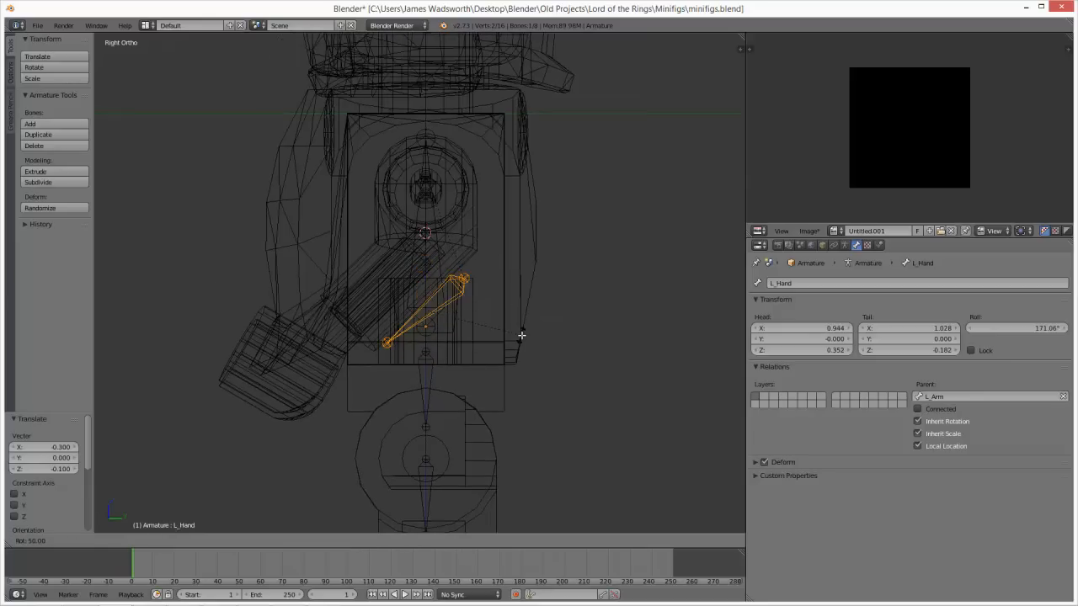
left_click(521, 335)
key("g")
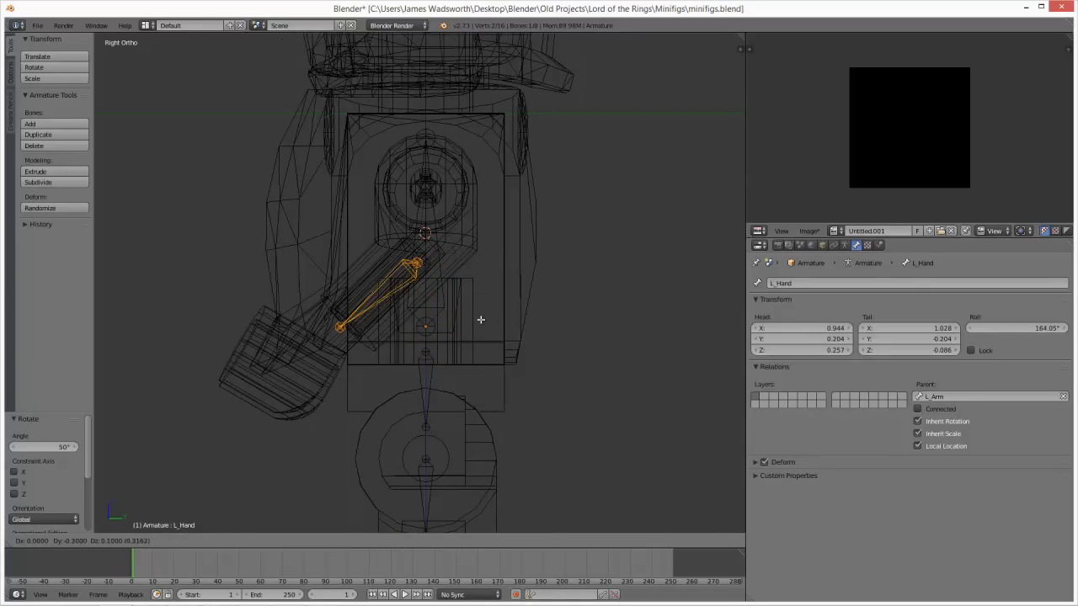
left_click(480, 319)
middle_click_drag(453, 315, 531, 352)
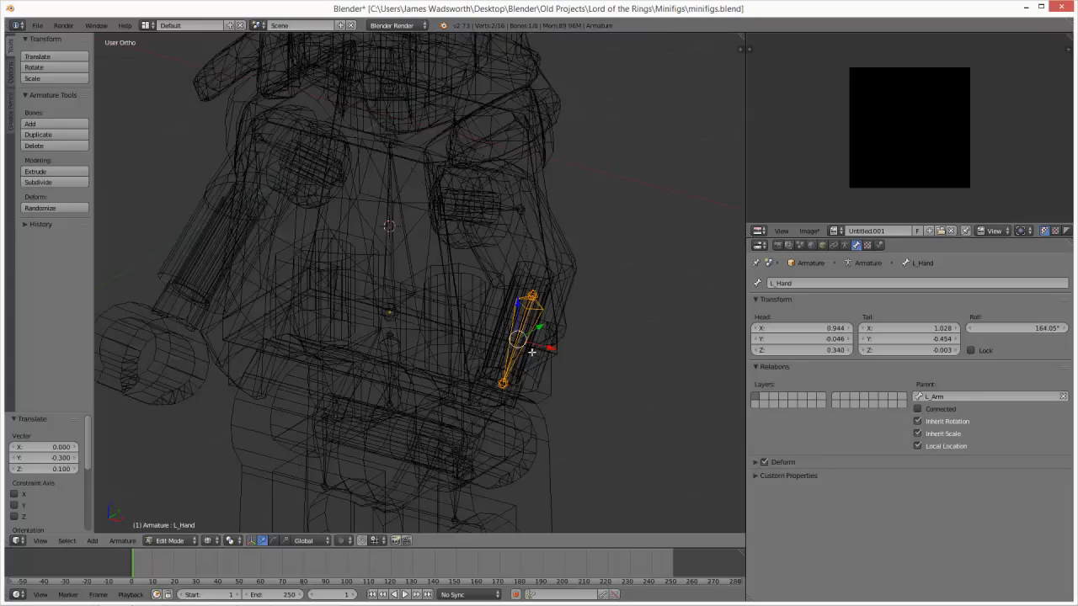
Step: Move the L_Hand bone about -0.029 along X to centre it in the forearm
key("KP_7")
key("g")
key("Escape")
key("g")
key("x")
left_click(595, 320)
mouse_move(583, 489)
middle_mouse_down()
mouse_move(580, 346)
mouse_move(584, 397)
middle_mouse_up()
key("z")
key("z")
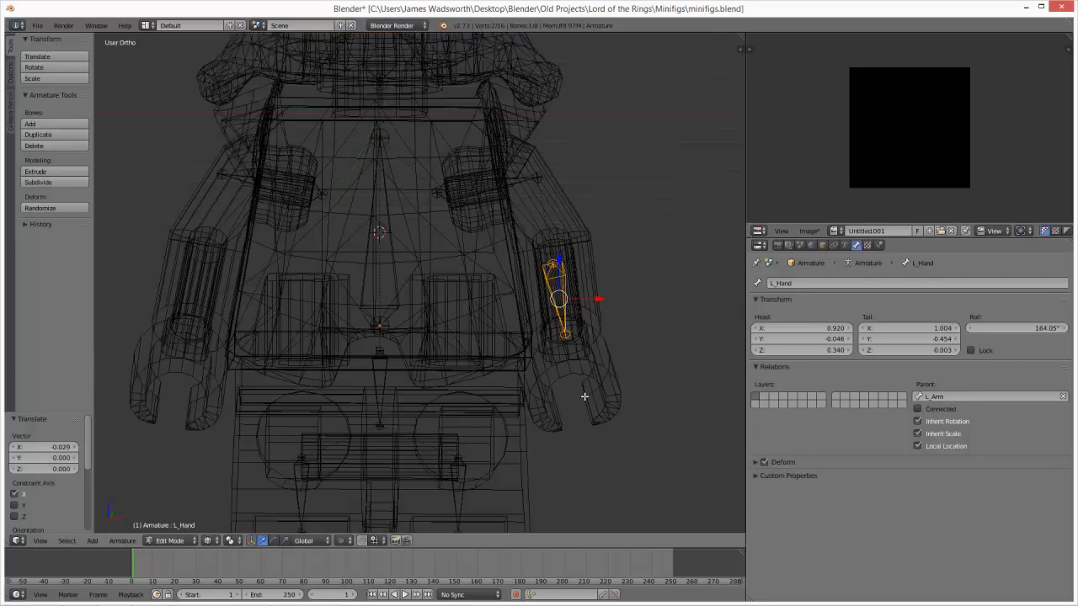
Step: Fine-tune the L_Hand bone's rotation by about 0.9° in top view
key("KP_7")
key("r")
left_click(654, 236)
middle_click_drag(654, 236, 572, 302)
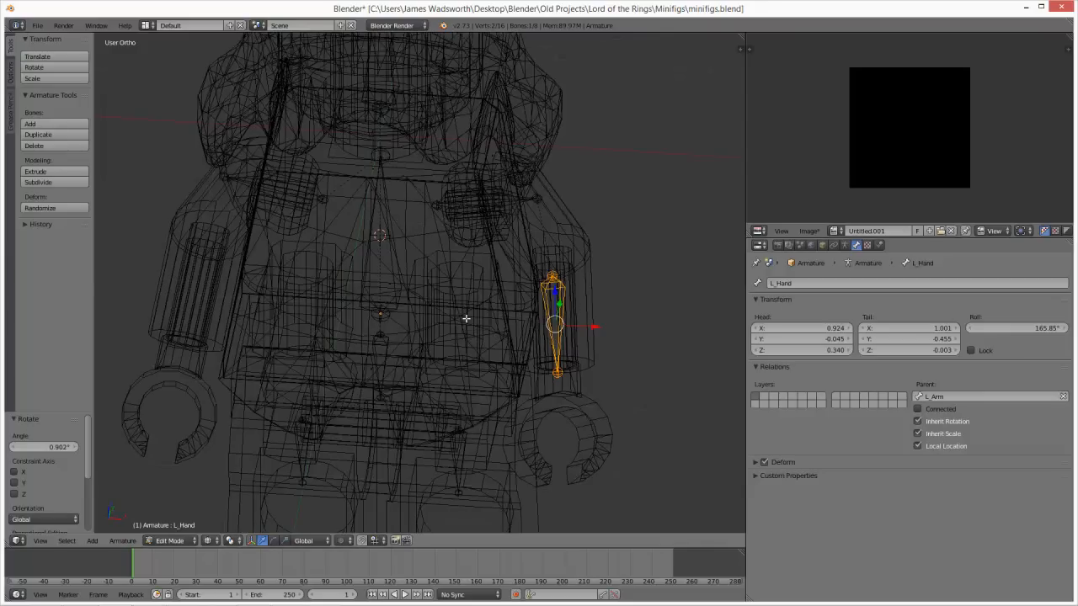
Step: Duplicate the L_Hand bone -2.3 along X into the right forearm and rotate the copy 25° in top view
key("KP_7")
key("shift+d")
key("x")
left_click(284, 335)
key("r")
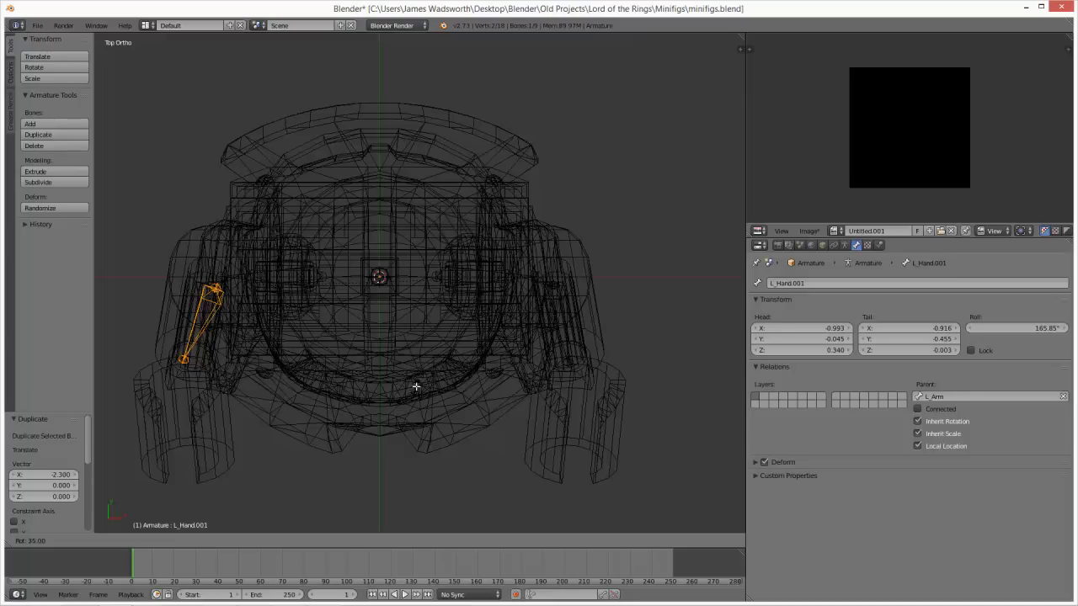
left_click(414, 346)
Step: Rename the duplicated hand bone R_Hand and parent it to R_Arm
left_click(895, 283)
type("R_Hand")
key("Return")
middle_click_drag(480, 356, 404, 264)
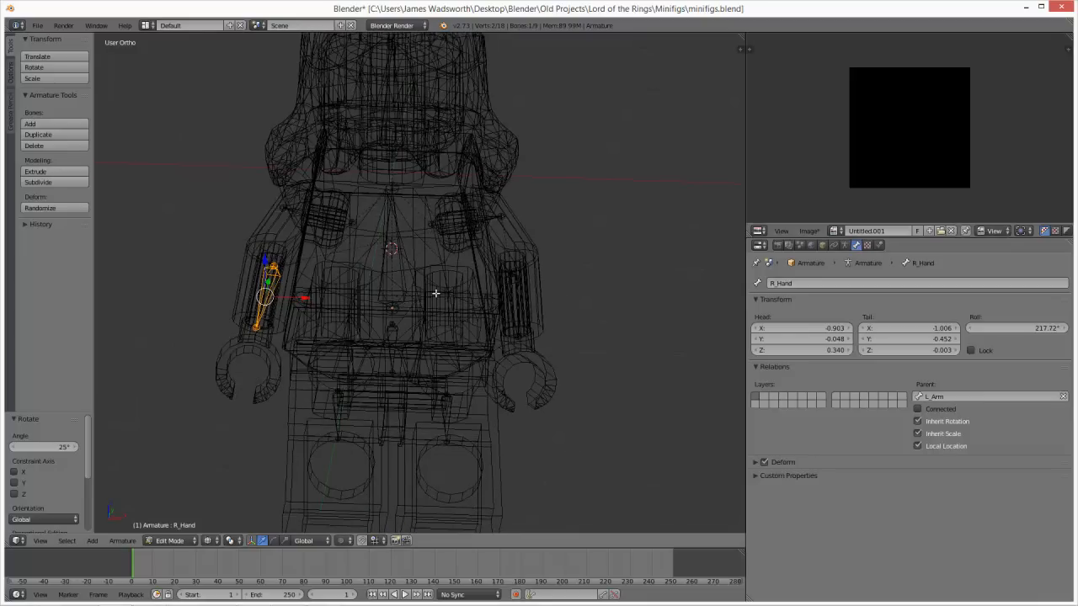
left_click(998, 407)
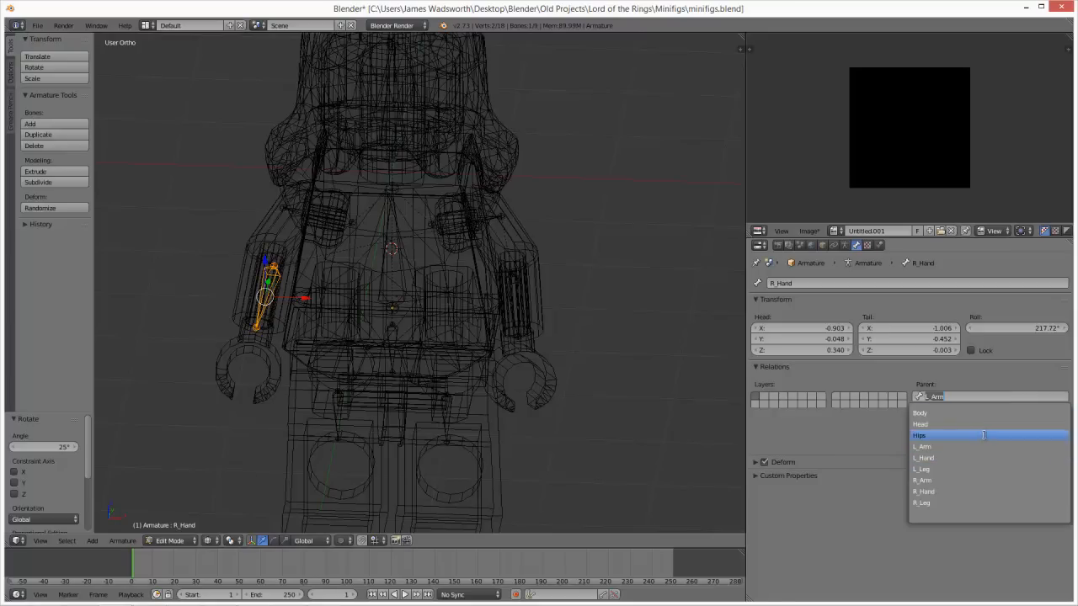
left_click(986, 480)
Step: Rotate the R_Hand bone about -3.9° to line it up with the right forearm
middle_click_drag(473, 335, 470, 362)
key("r")
left_click(513, 308)
middle_click_drag(513, 308, 475, 354)
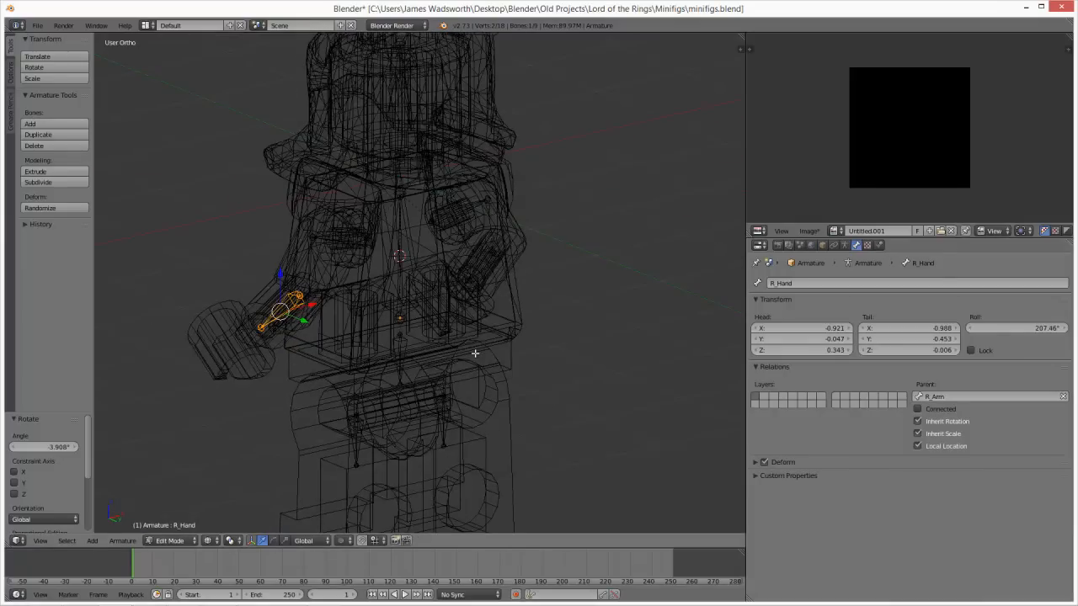
Step: Select both hand bones in side view and duplicate them -0.6 along Y and -0.6 along Z into the hands
key("KP_3")
scroll(462, 322, "up", 3)
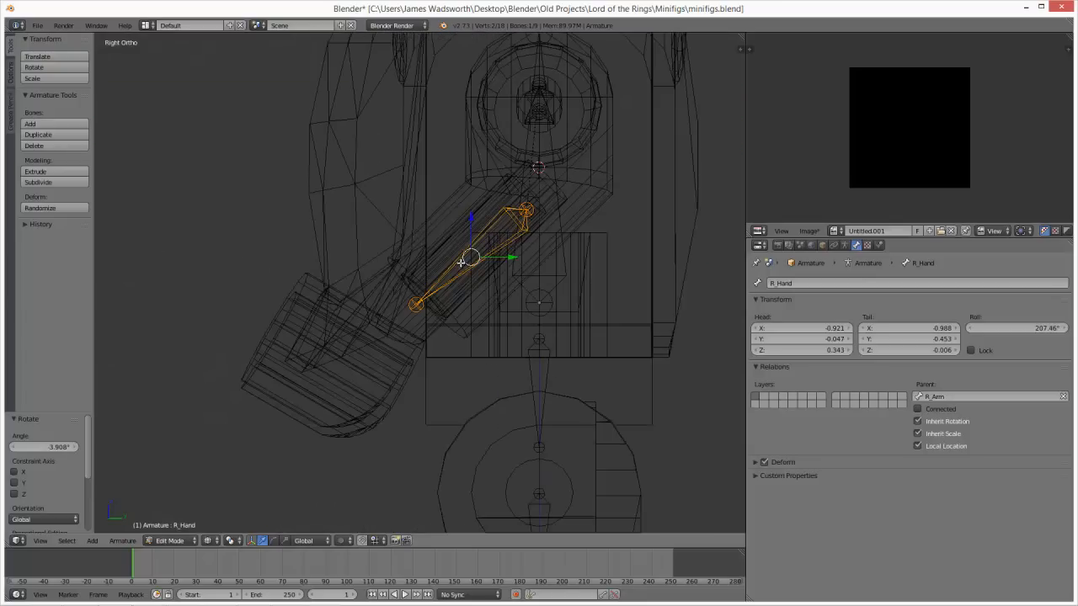
right_click(485, 240, "shift")
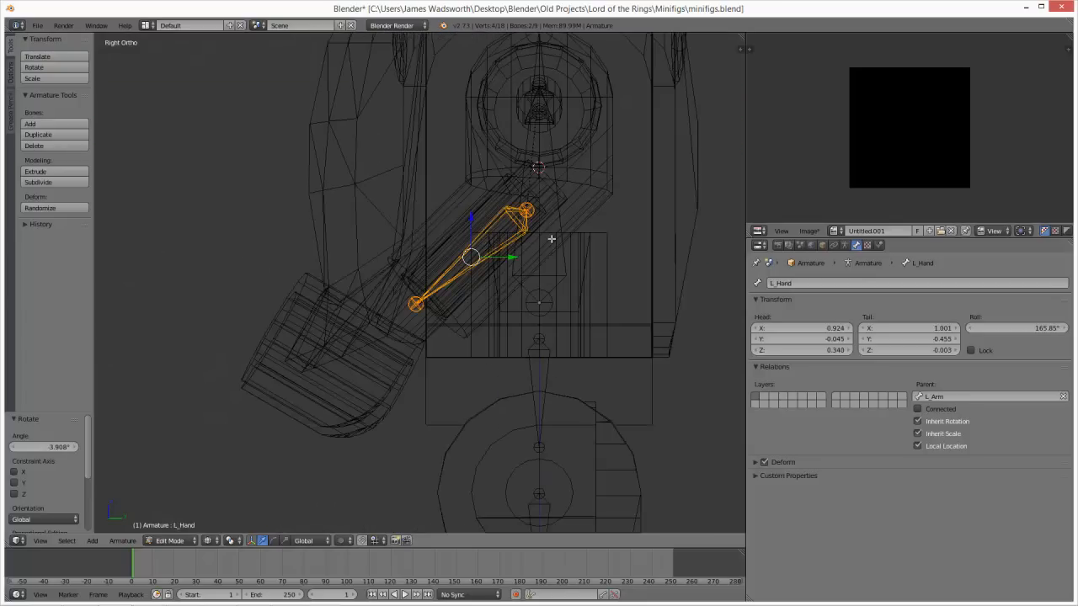
key("shift+d")
left_click(425, 333)
Step: Rotate the two duplicated hand bones 65° in side view and raise them 0.1 along Z
key("r")
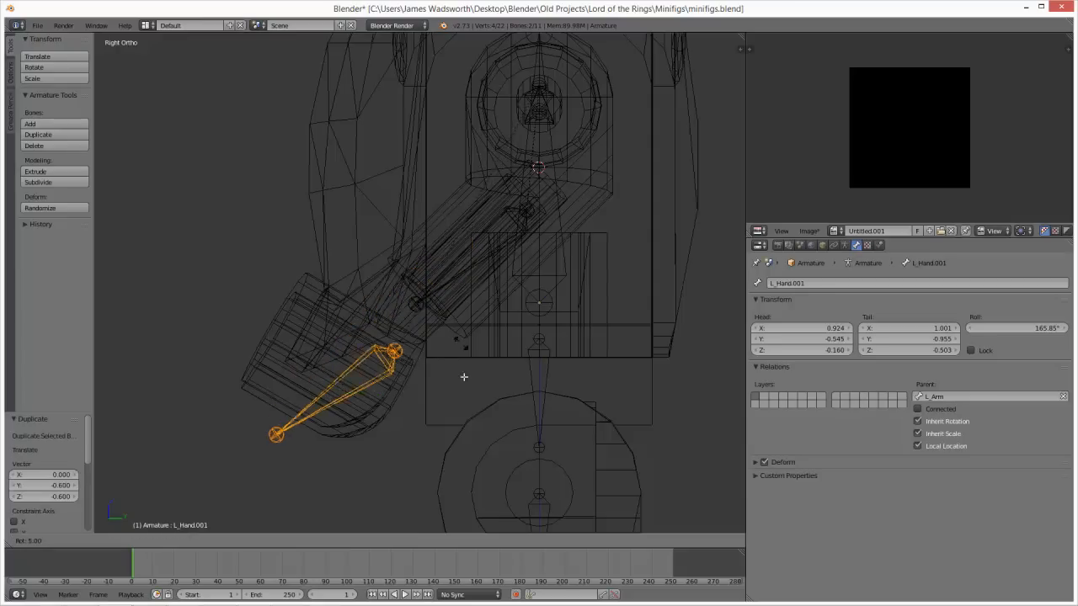
left_click(473, 417)
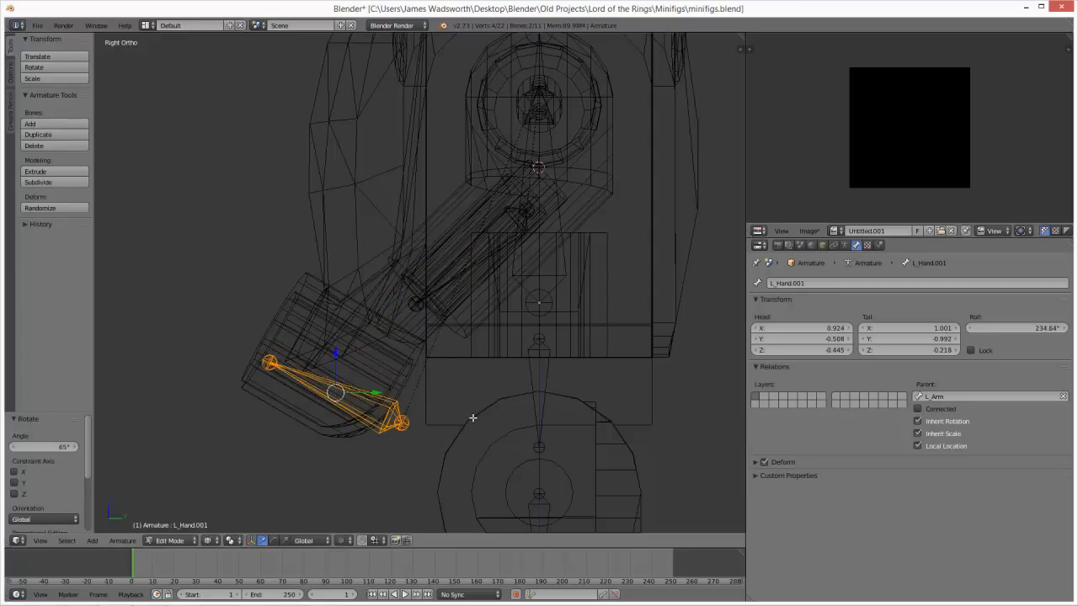
type("gz.1")
key("Return")
Step: In top view, rotate the duplicated L_Hand.001 bone to match the left hand and shift it about 0.104 along X
key("KP_7")
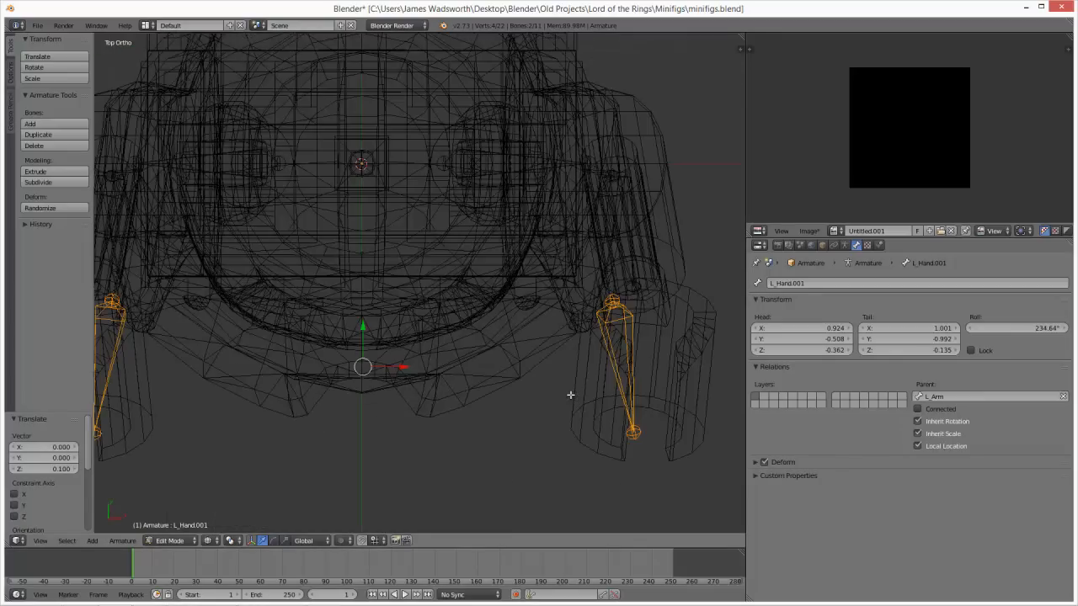
right_click(632, 361)
key("r")
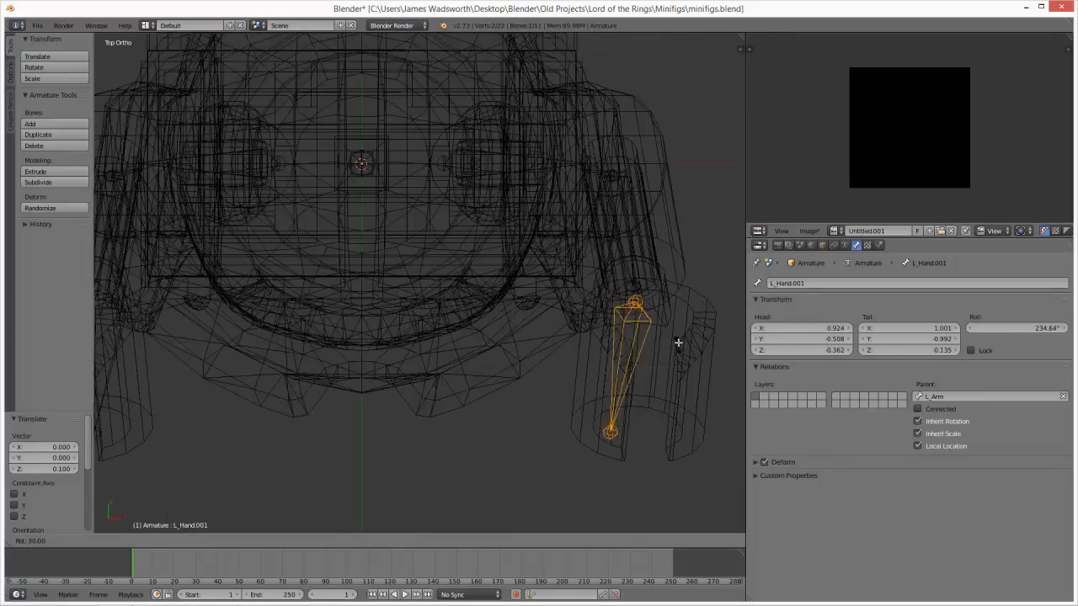
left_click(680, 347)
left_click_drag(653, 366, 677, 366)
scroll(676, 363, "down", 4)
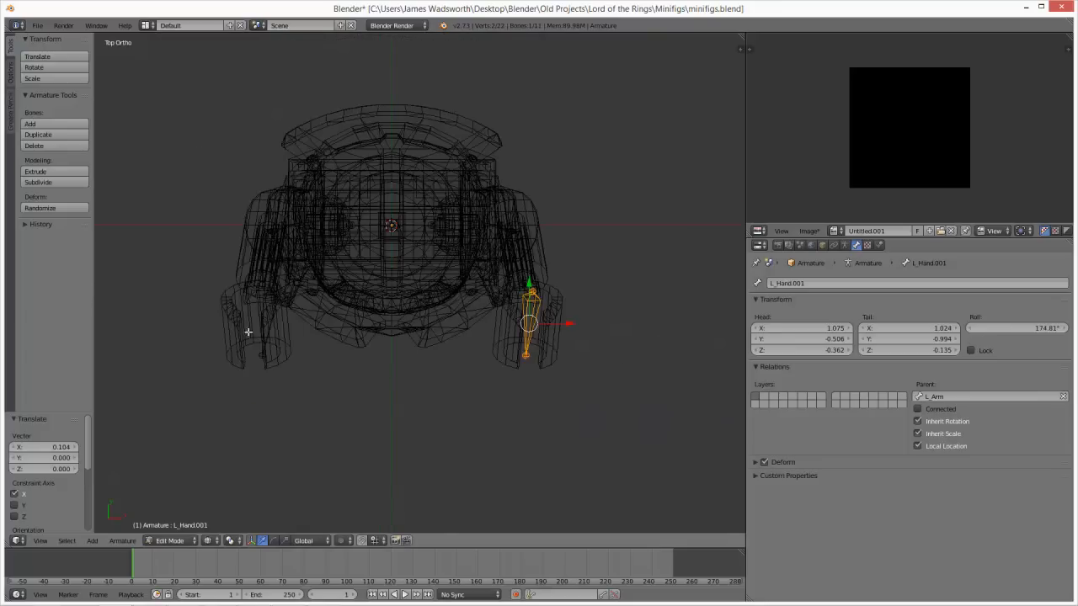
Step: Rotate the R_Hand.001 bone -20° in top view, shift it along X into the right hand and rotate it back 5°
right_click(278, 324)
type("r-20")
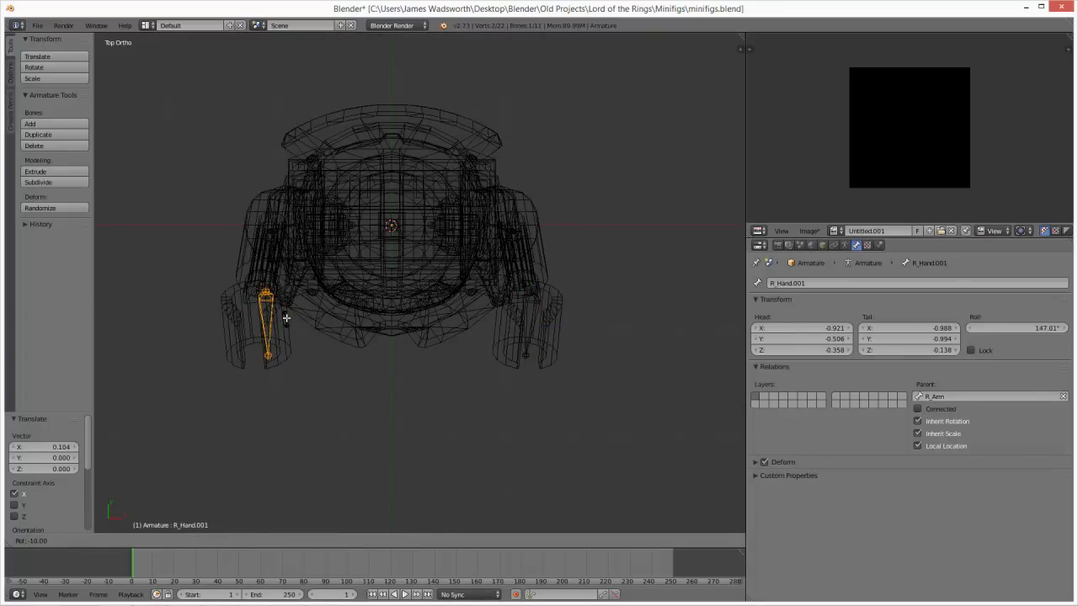
key("Return")
key("g")
key("x")
left_click(272, 320)
type("r10")
key("Return")
Step: Rename the R_Hand.001 bone to R_Weapon
middle_click_drag(301, 310, 350, 362)
key("z")
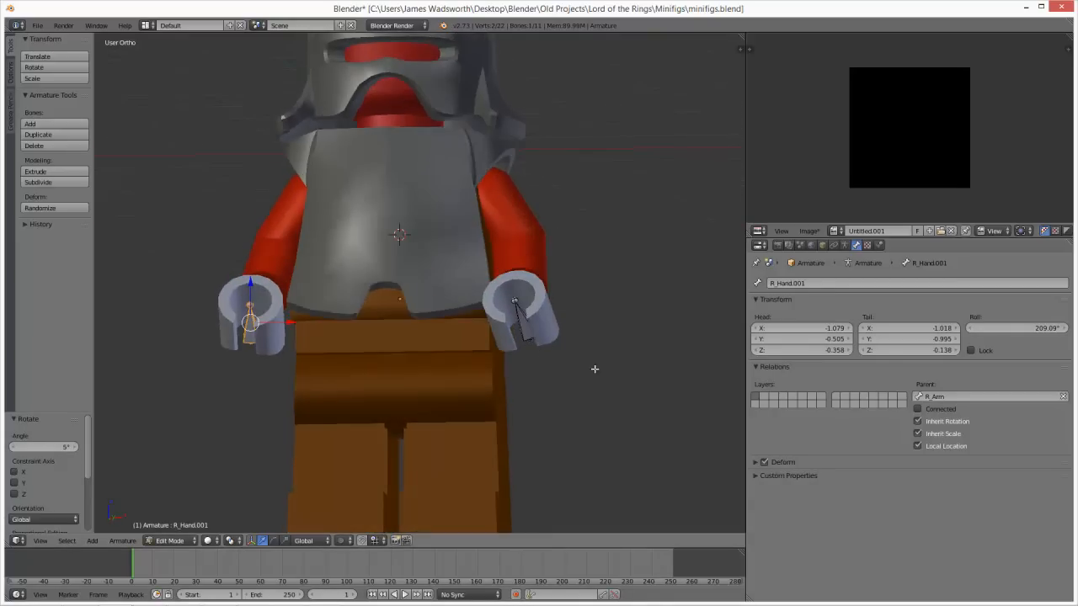
type("R_Weapon")
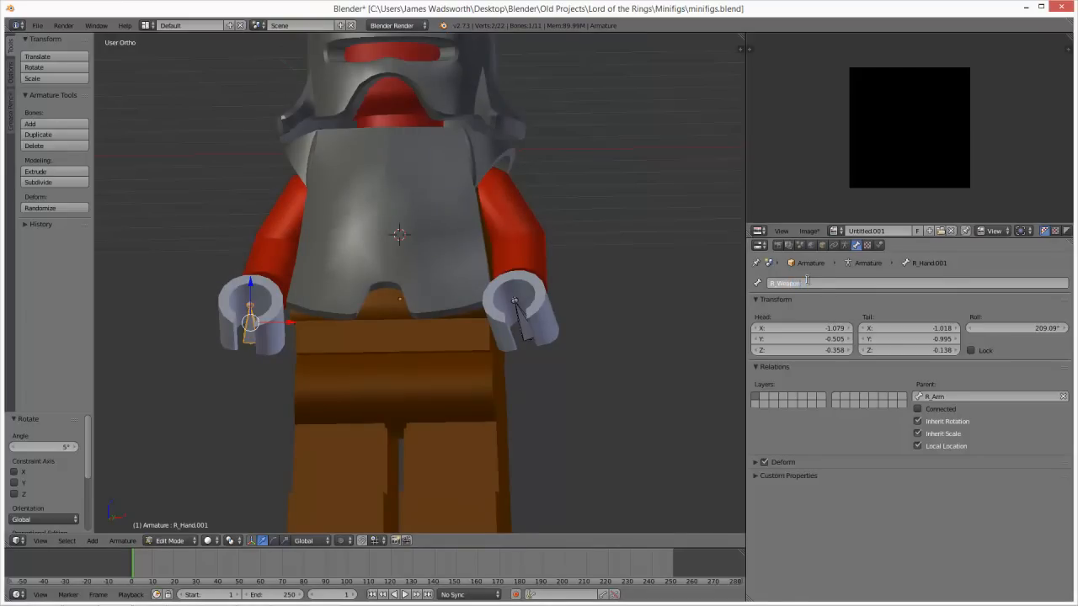
key("Return")
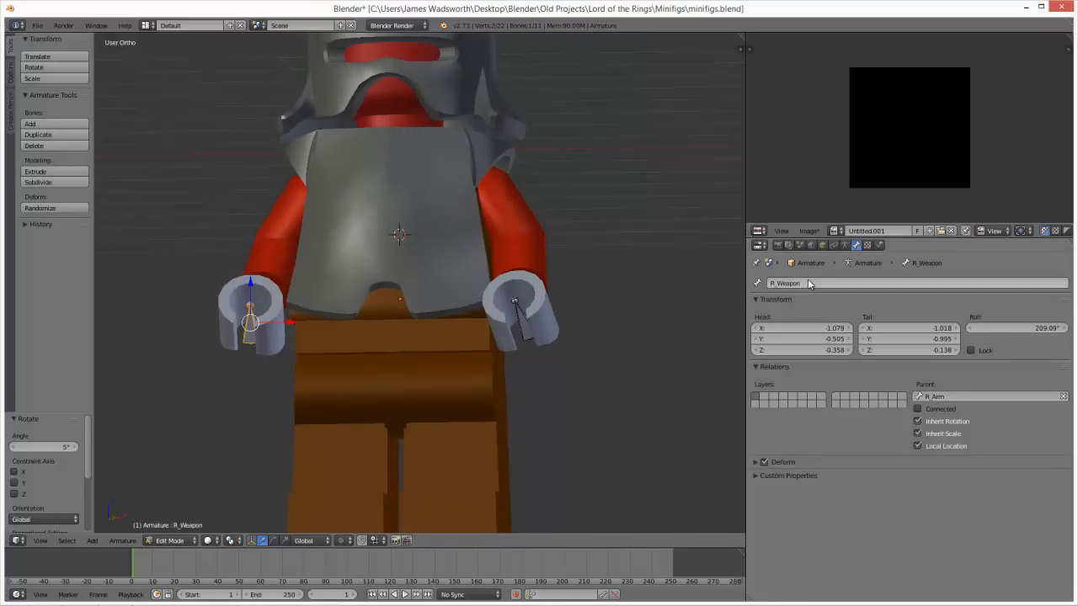
Step: Rename the L_Hand.001 bone to L_Weapon
right_click(524, 336)
left_click(817, 284)
type("L")
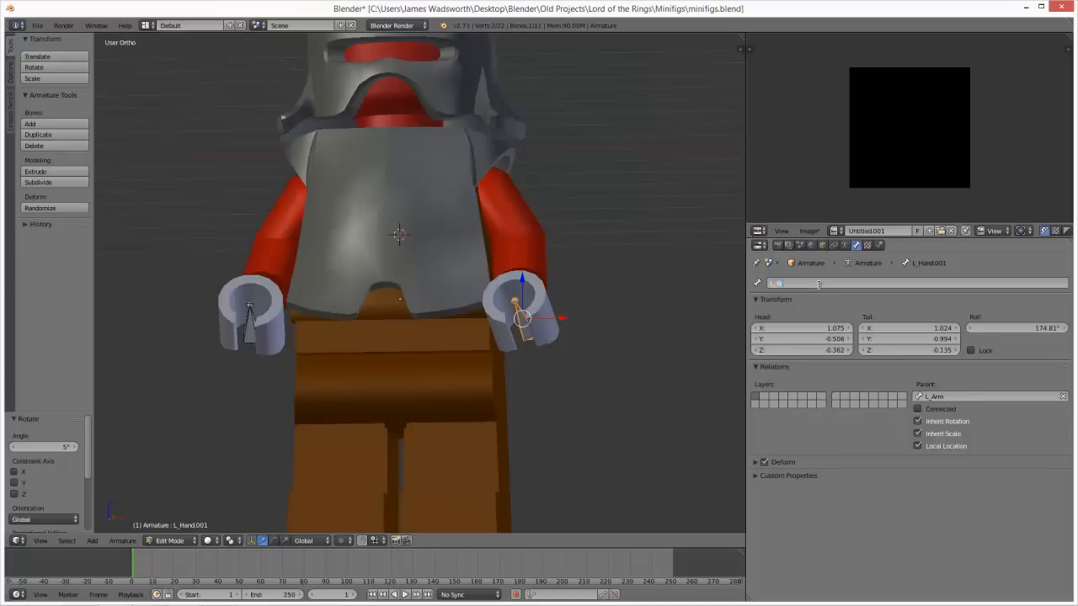
type("_Weapon")
key("Return")
Step: Leave Edit Mode and switch the armature to Pose Mode with the meshes in wireframe
key("z")
key("z")
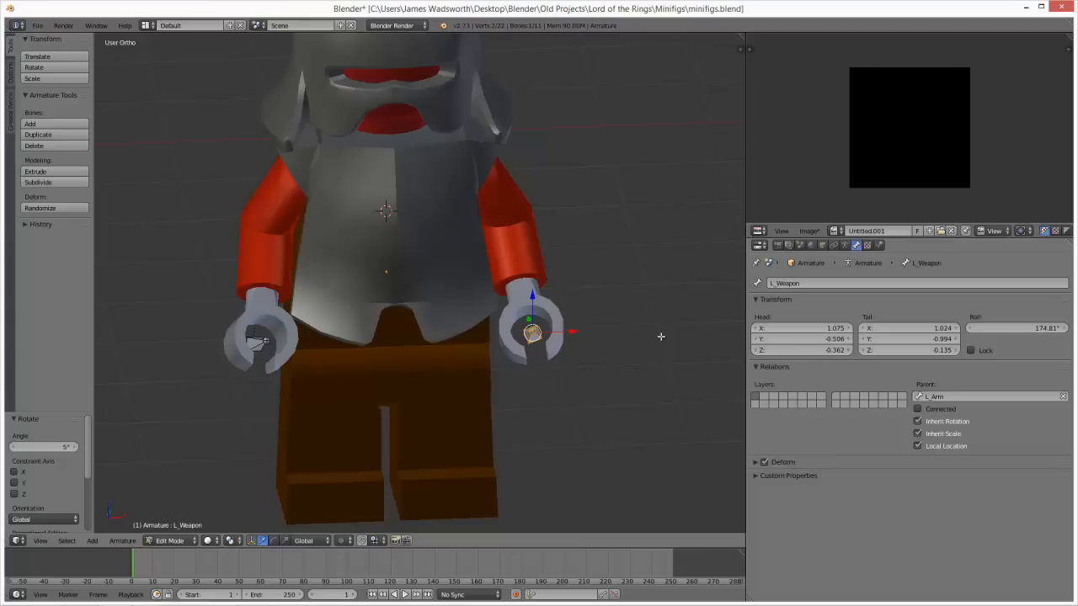
key("KP_3")
key("z")
mouse_move(512, 283)
middle_mouse_down()
mouse_move(563, 297)
mouse_move(632, 344)
mouse_move(584, 343)
mouse_move(589, 301)
middle_mouse_up()
key("Tab")
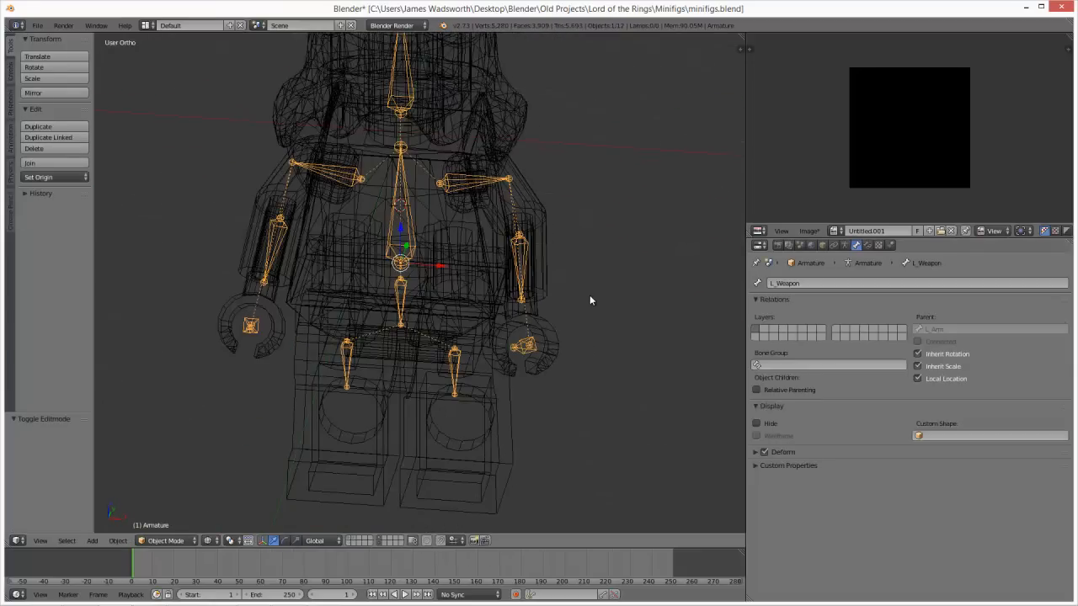
right_click(534, 228)
middle_click_drag(534, 228, 521, 186)
left_click(187, 541)
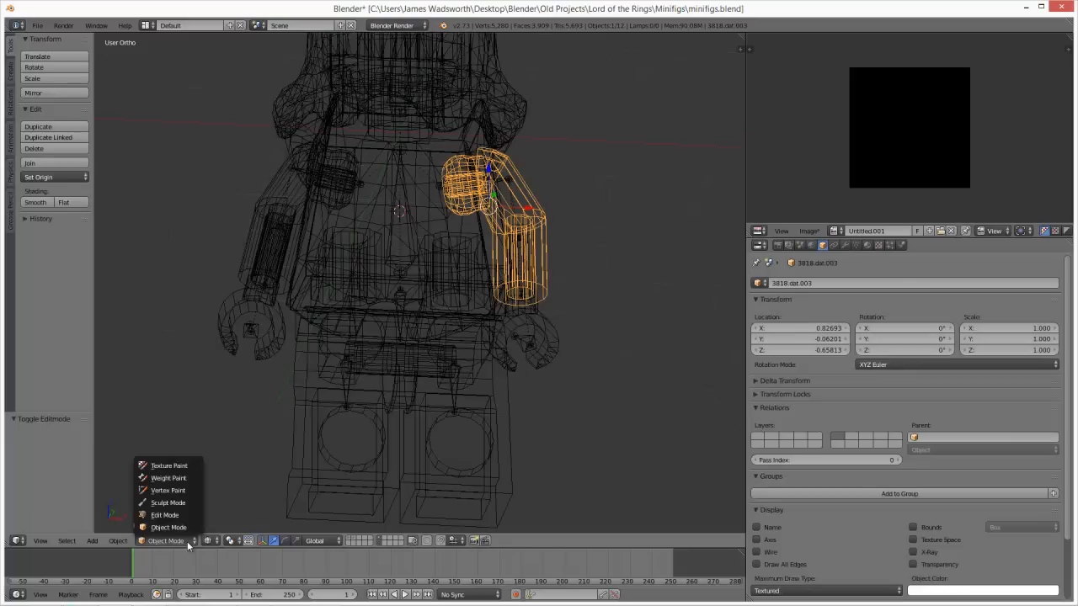
right_click(413, 336)
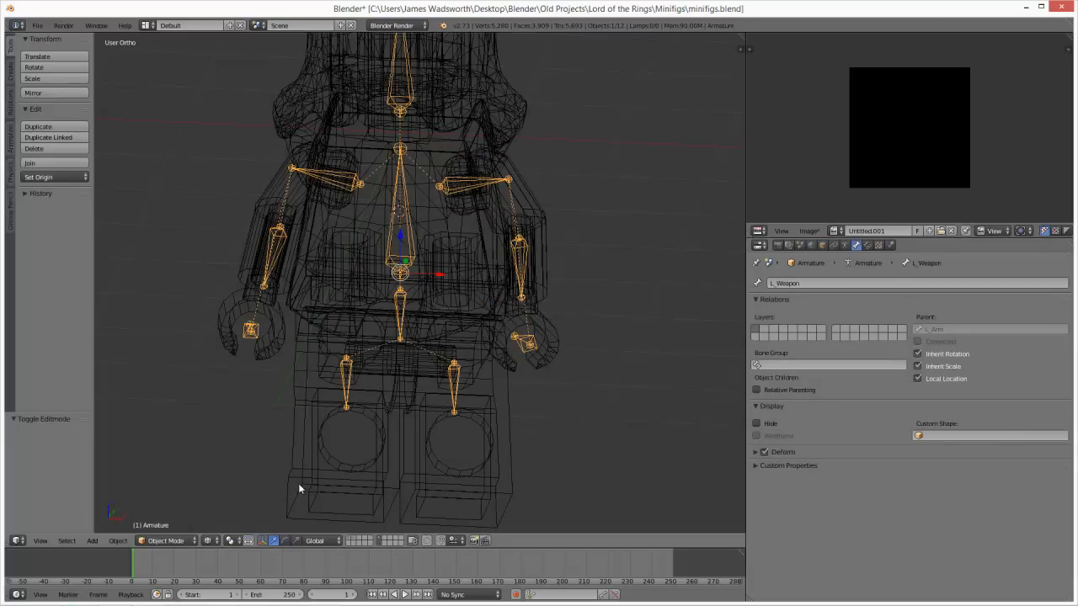
left_click(165, 540)
left_click(168, 500)
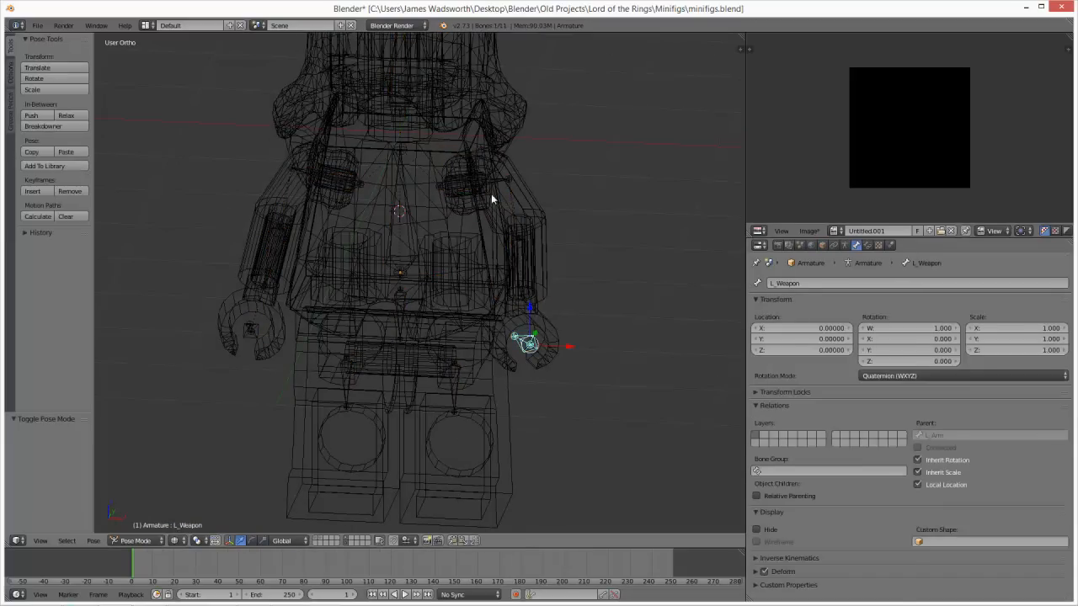
Step: Parent the left arm mesh to the L_Arm bone using the Bone option
right_click(547, 208)
middle_click_drag(547, 209, 497, 287, "shift")
scroll(497, 280, "up", 2)
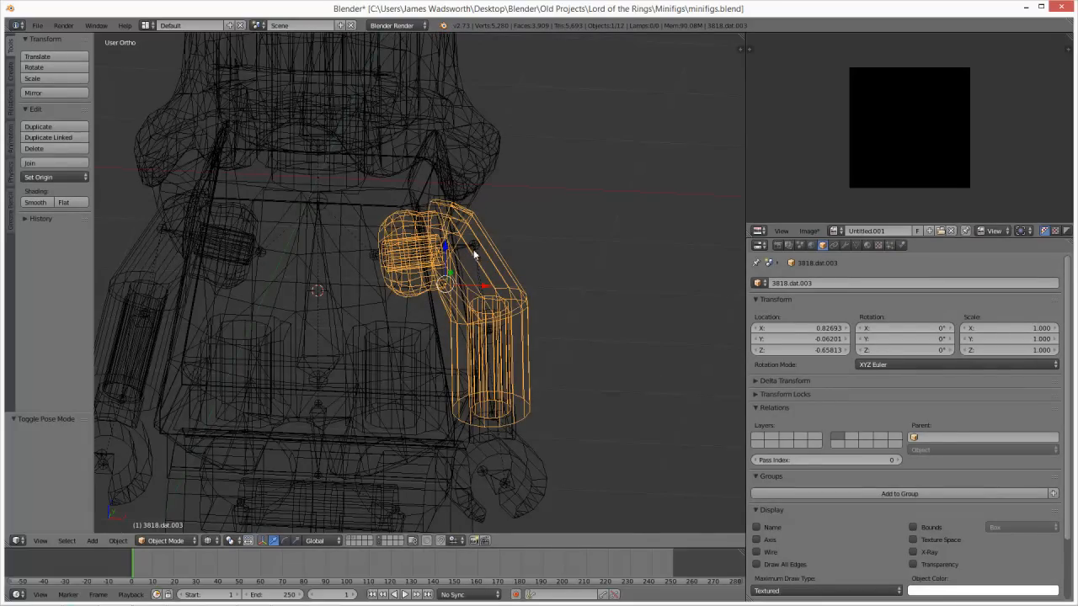
right_click(471, 248)
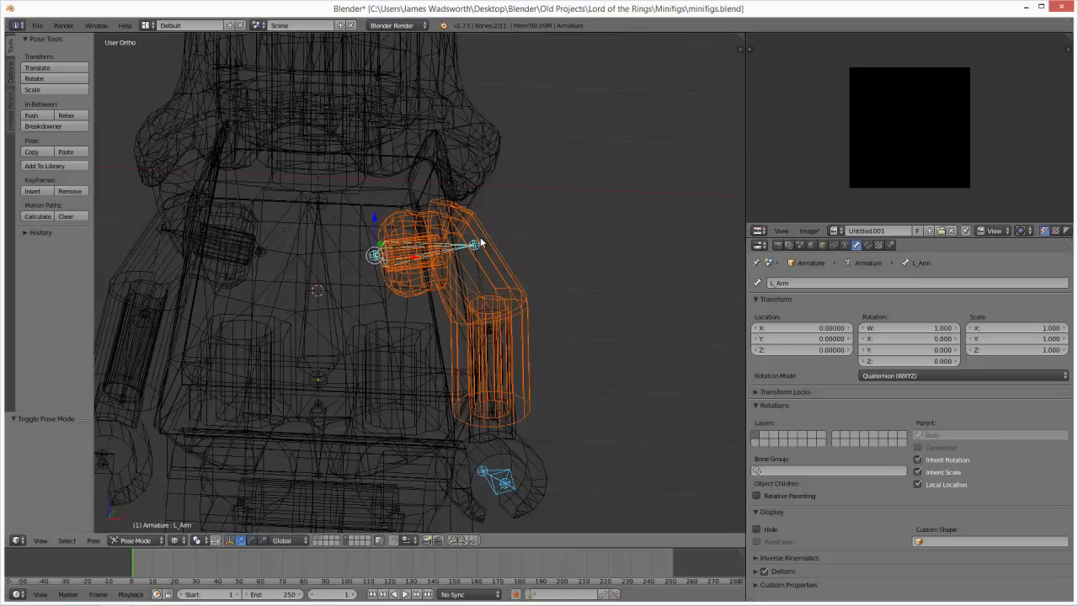
key("ctrl+p")
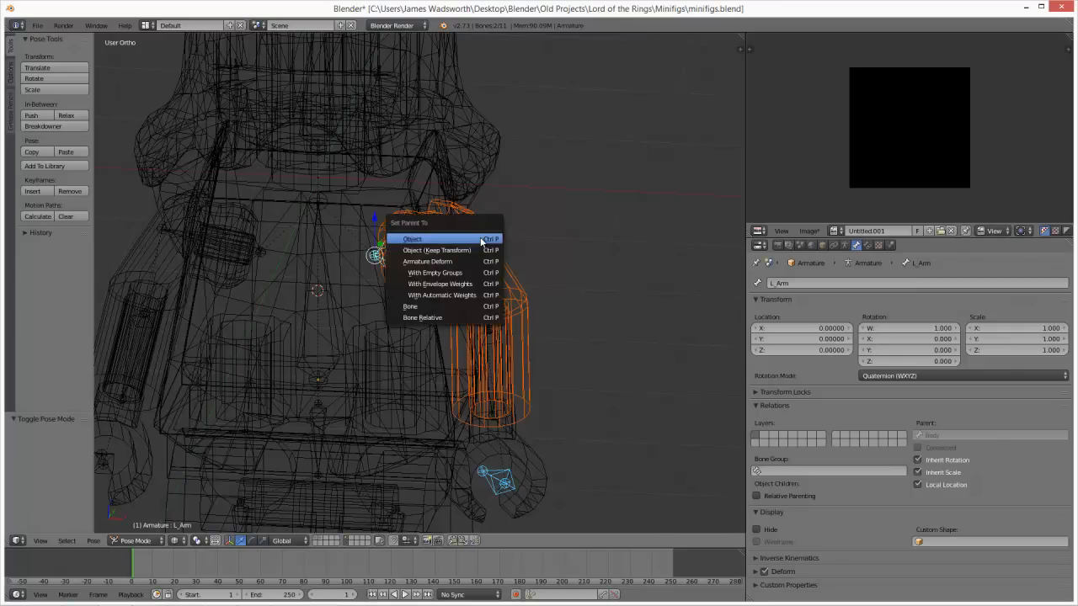
left_click(484, 306)
Step: Parent the left hand mesh to the L_Weapon bone using the Bone option
scroll(481, 318, "down", 2)
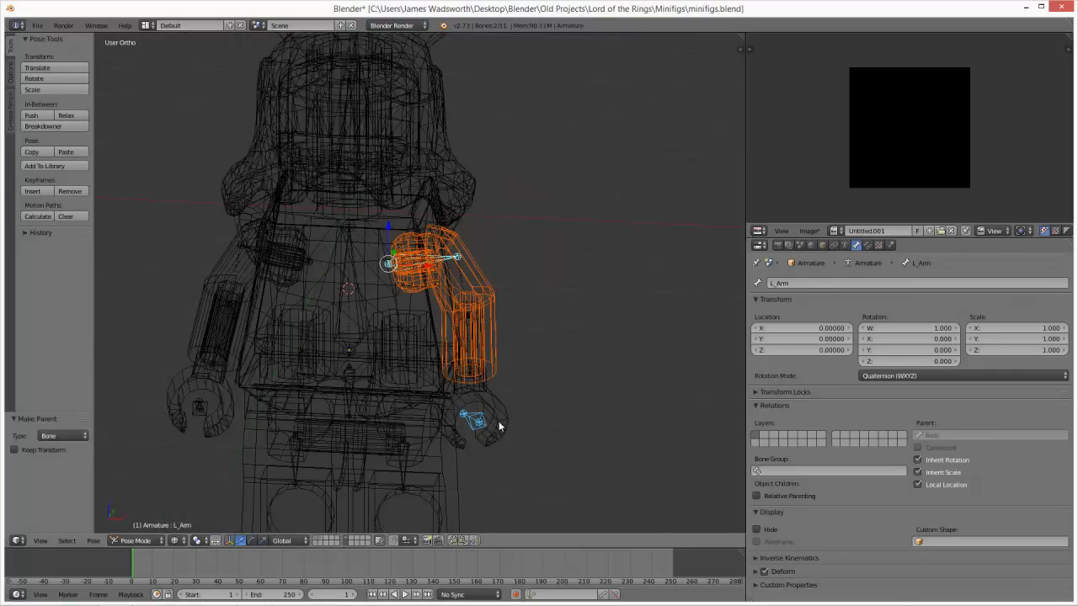
right_click(476, 418)
right_click(478, 420, "shift")
key("ctrl+p")
left_click(481, 423)
Step: Parent the right arm mesh to the R_Arm bone using the Bone option
right_click(278, 263)
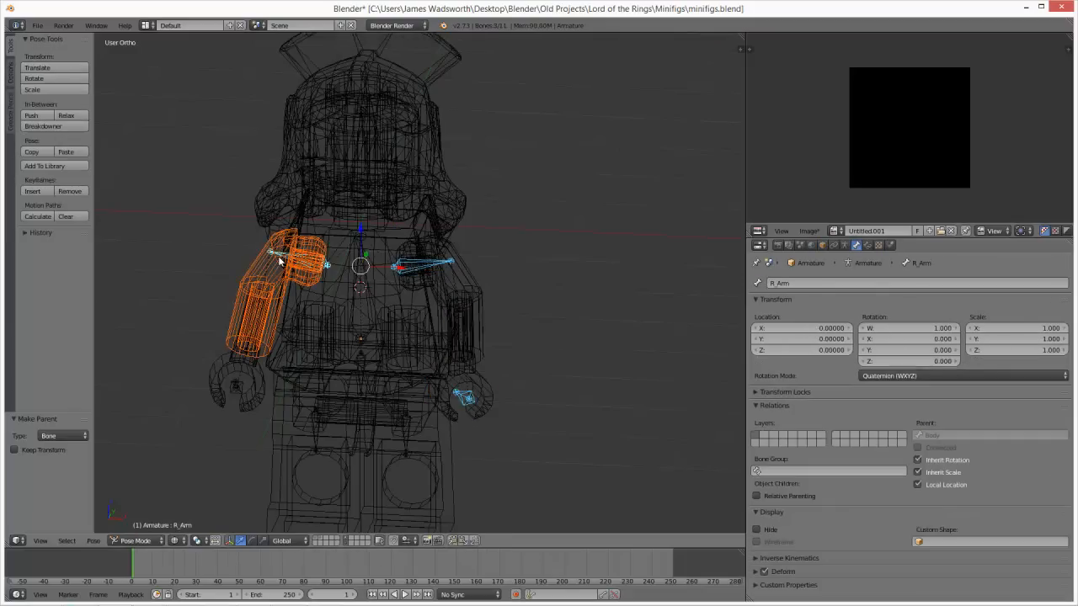
key("ctrl+p")
left_click(278, 250)
key("ctrl+z")
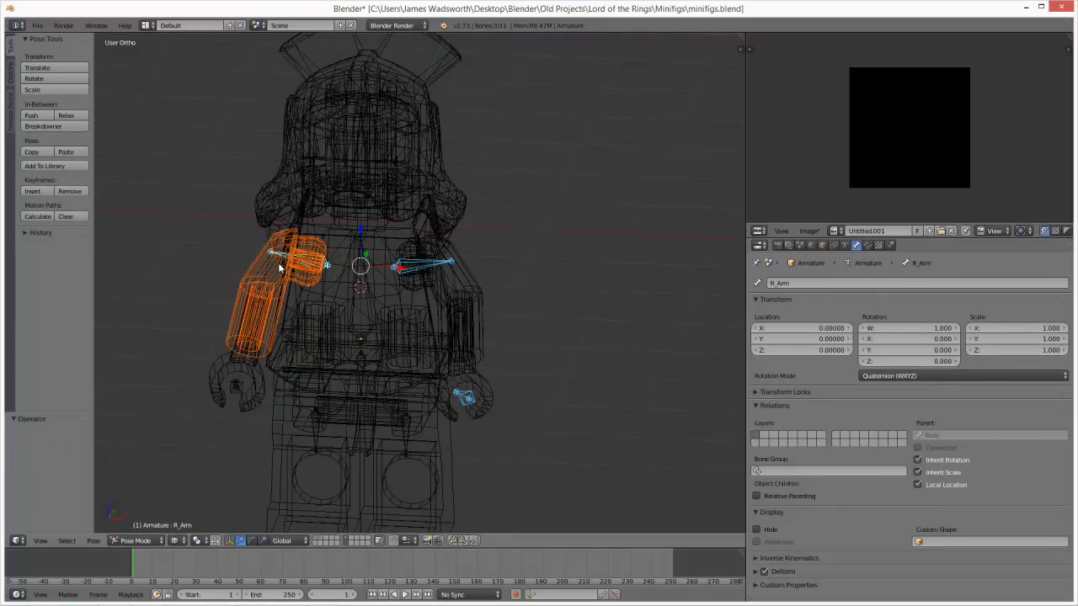
key("ctrl+p")
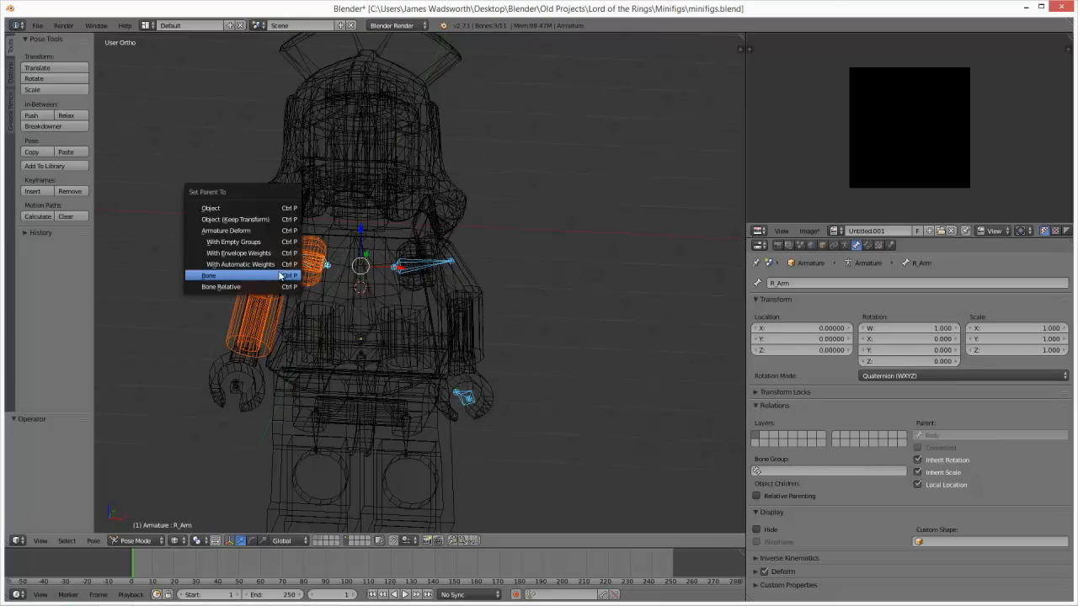
left_click(278, 279)
Step: Parent the right hand mesh to the R_Weapon bone using the Bone option
right_click(250, 370)
right_click(240, 388, "shift")
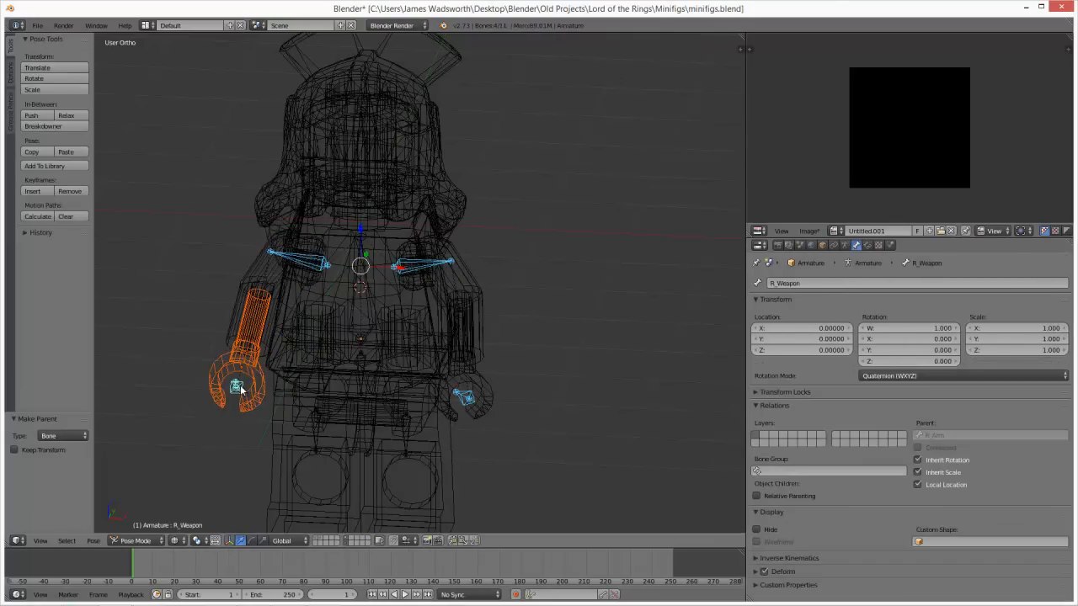
key("ctrl+p")
left_click(240, 388)
right_click(412, 178)
right_click(358, 205, "shift")
right_click(421, 173)
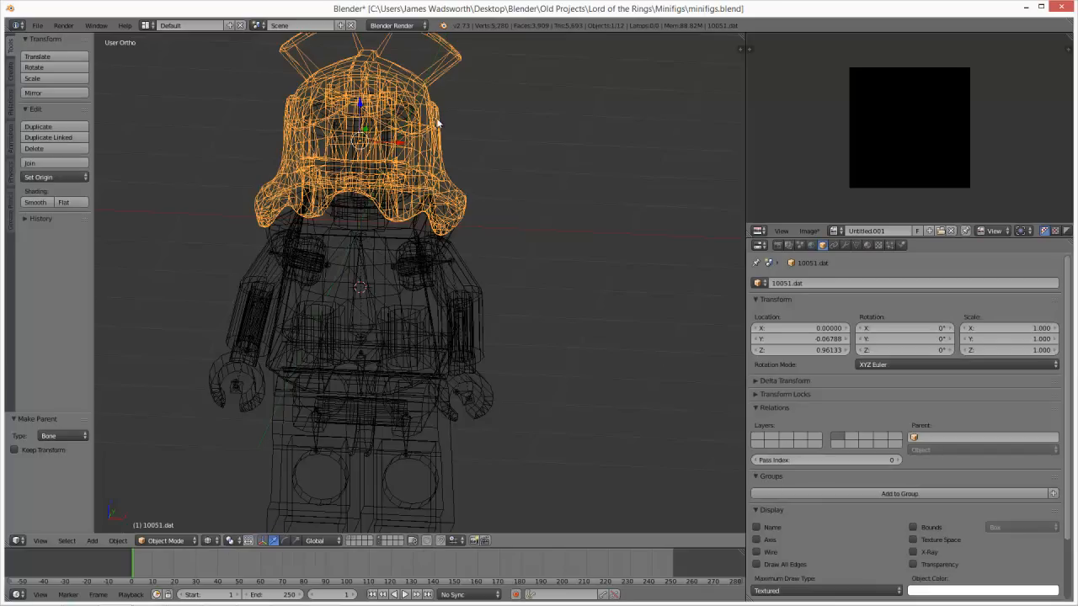
Step: Select the Head bone in front view and duplicate it 0.8 upward along Z in Edit Mode
key("KP_1")
right_click(351, 196)
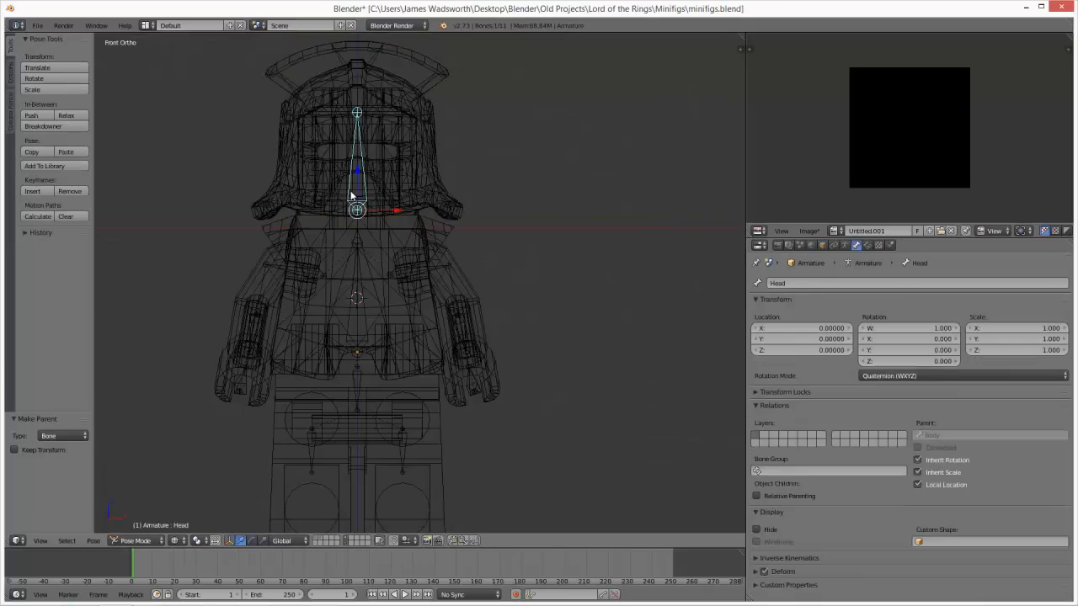
key("Tab")
middle_click_drag(363, 183, 379, 332, "shift")
key("shift+d")
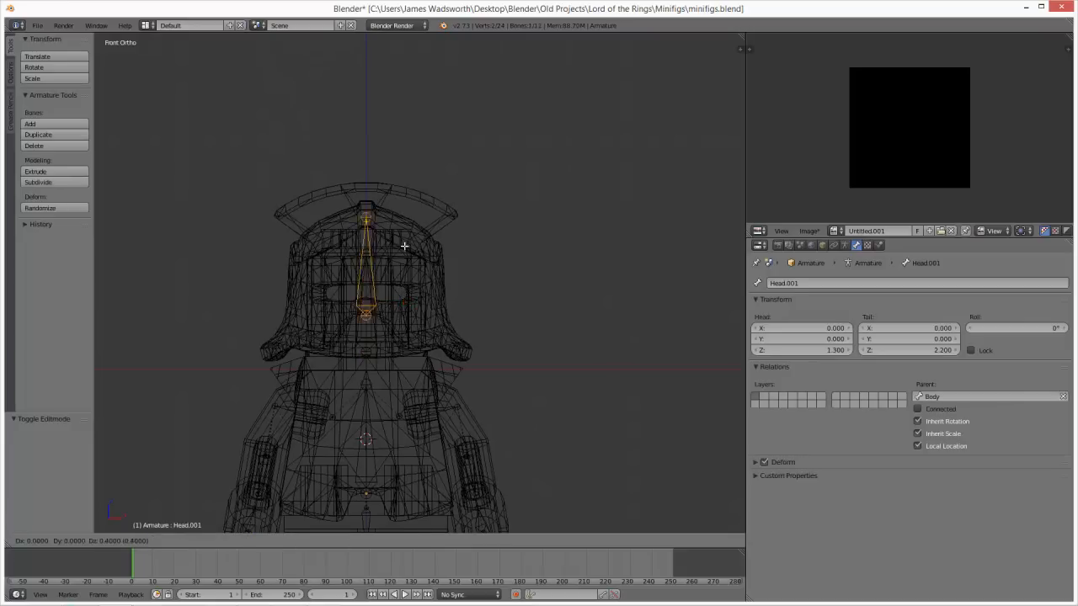
left_click(406, 229)
Step: Rotate the duplicated head bone -90° in side view so it lies horizontally inside the helmet
key("KP_3")
key("r")
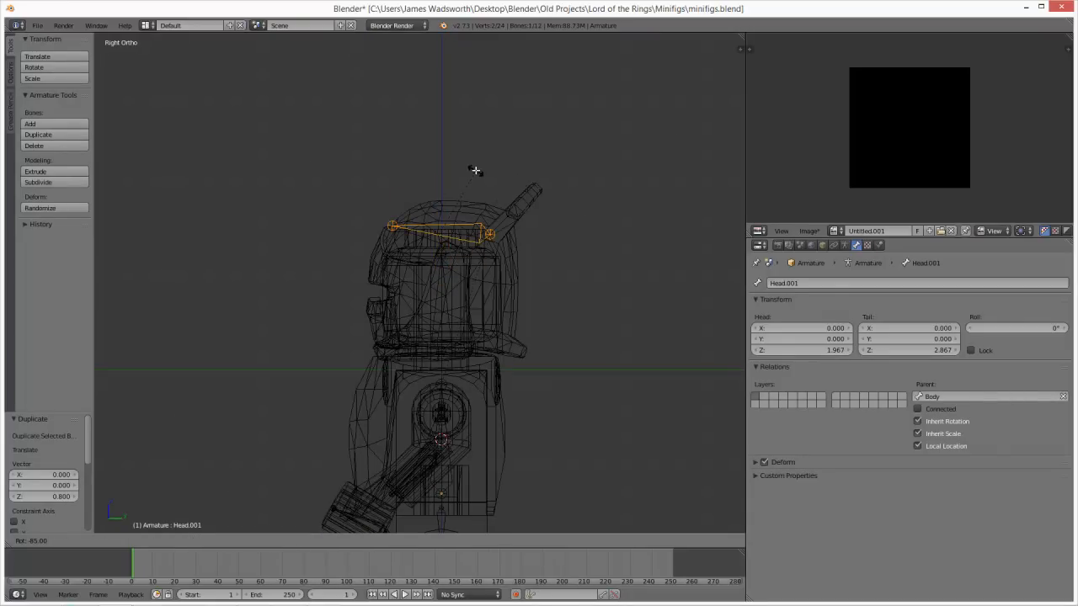
left_click(468, 177)
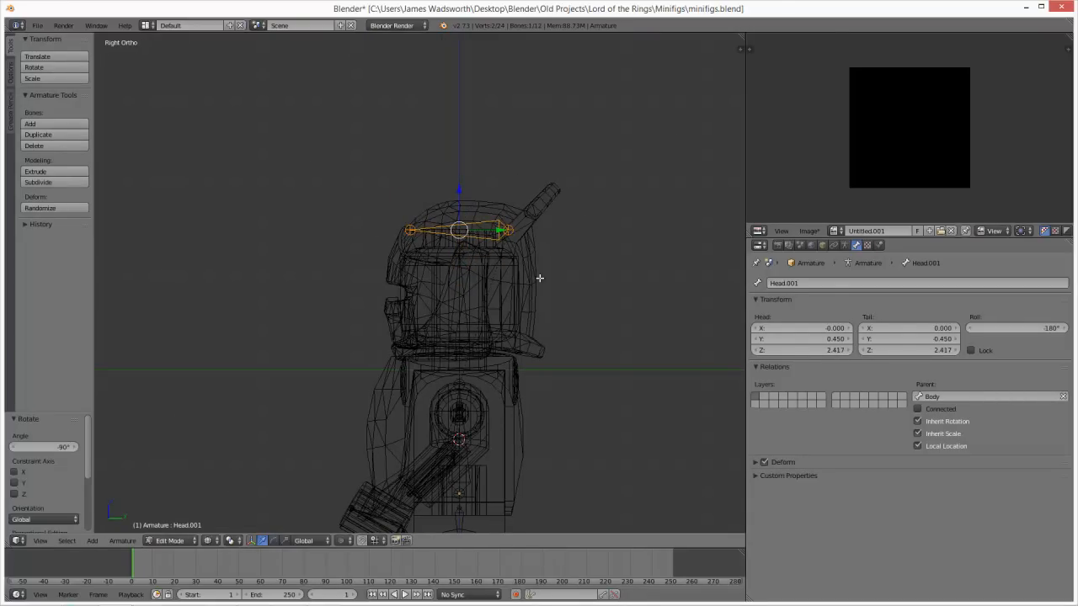
Step: Rename the duplicated head bone Helmet and set its parent to Head
left_click(799, 283)
key("BackSpace")
type("Helmet")
key("Return")
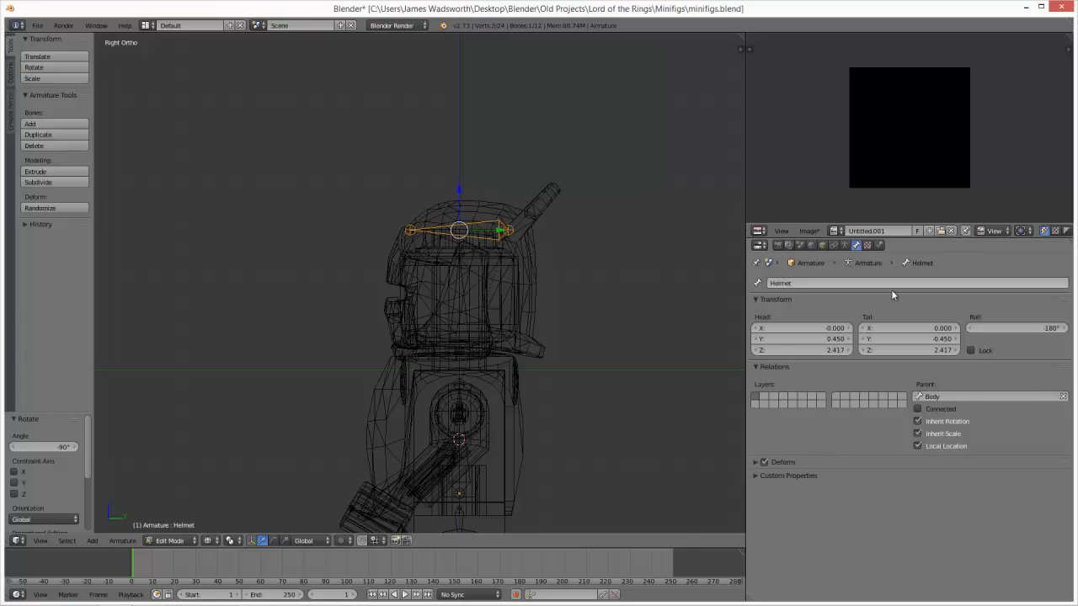
left_click(984, 398)
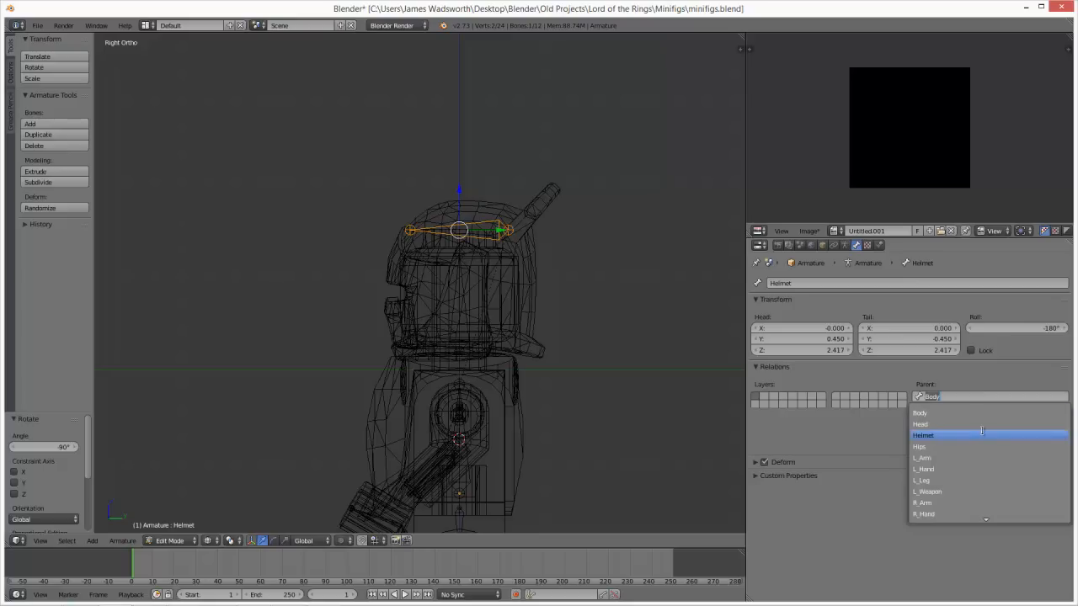
left_click(983, 424)
Step: Parent the helmet mesh to the Helmet bone using the Bone option
scroll(573, 279, "up", 3)
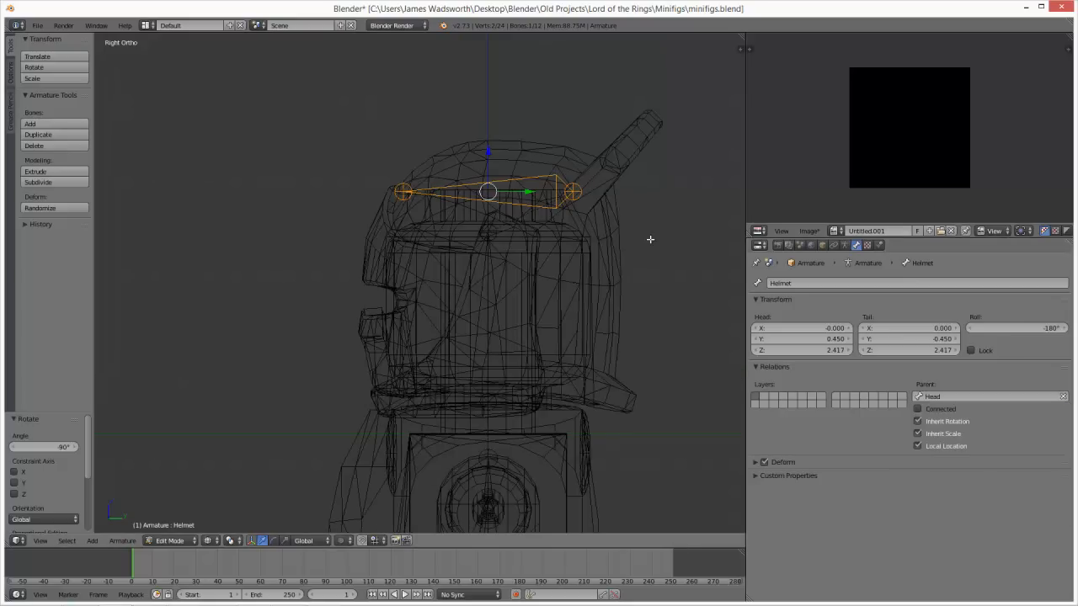
key("ctrl+Tab")
right_click(603, 201)
key("a")
right_click(593, 206)
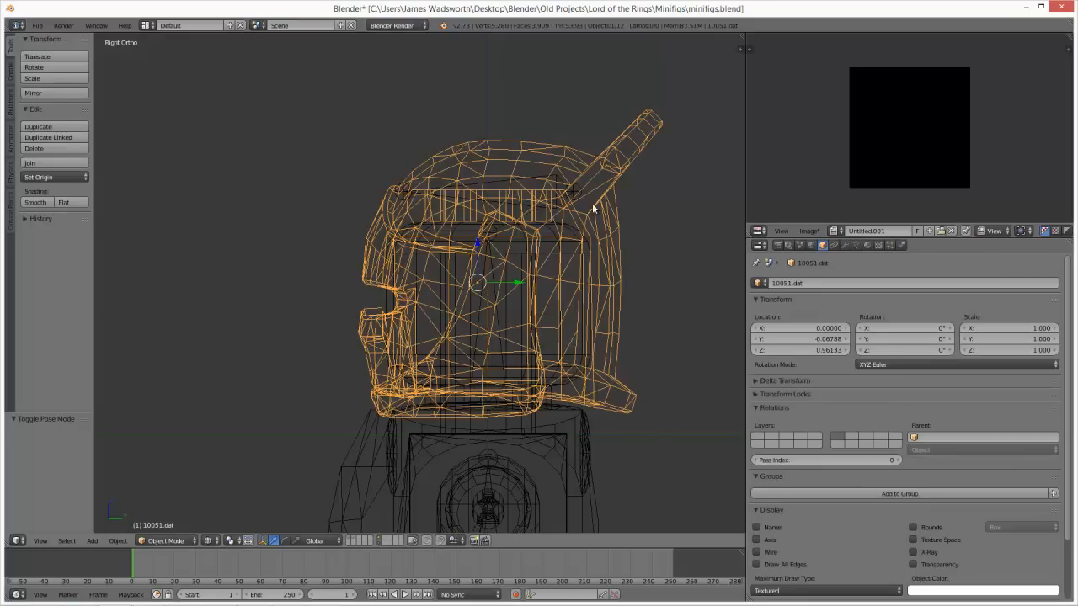
right_click(554, 178, "shift")
key("ctrl+p")
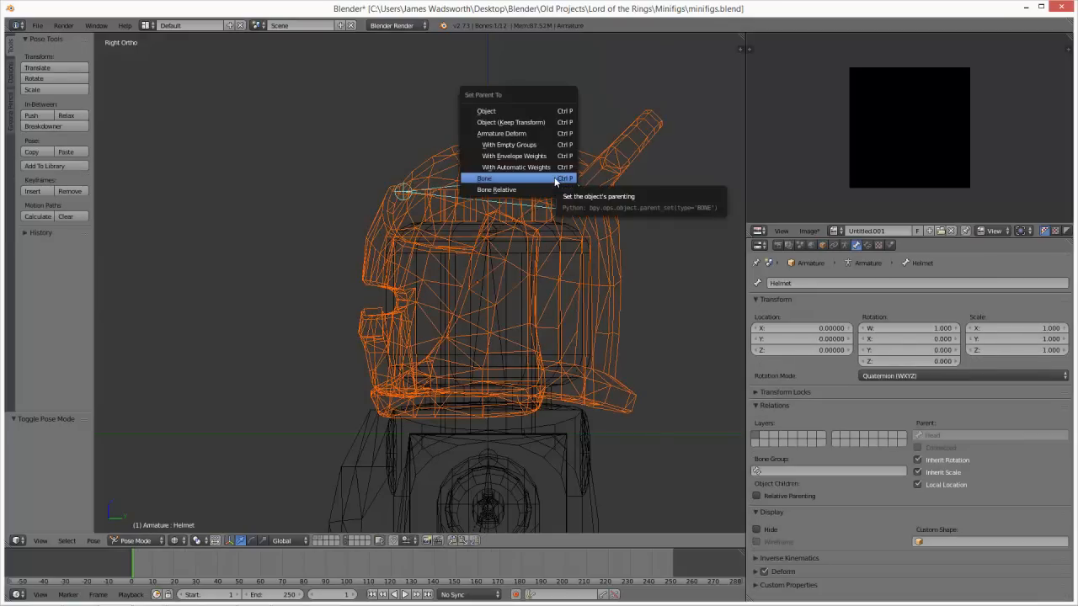
left_click(555, 178)
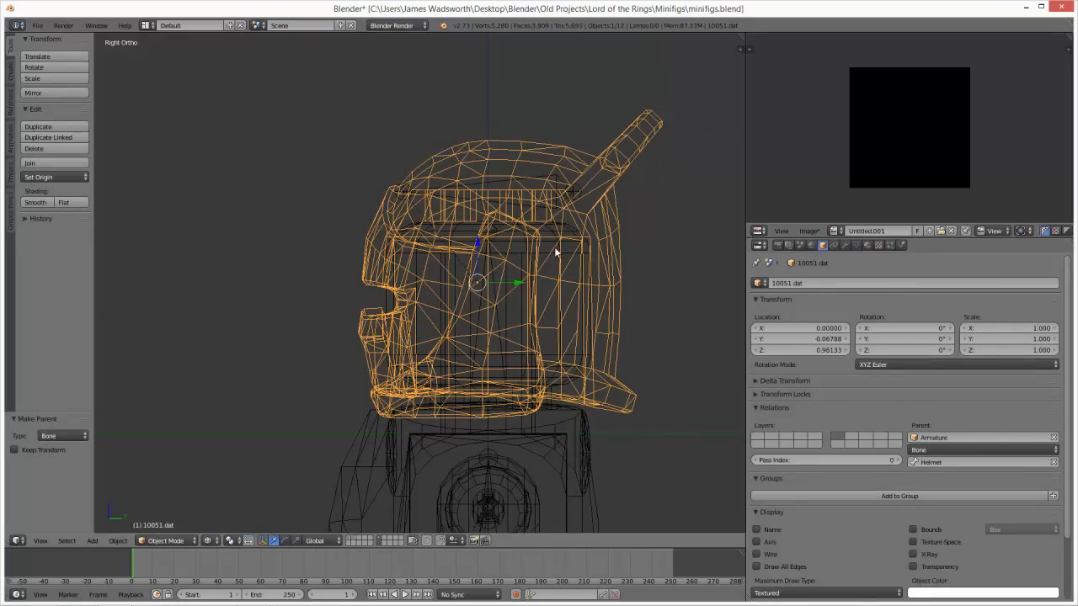
Step: Parent the minifigure's head mesh to the Head bone using the Bone option
right_click(560, 260)
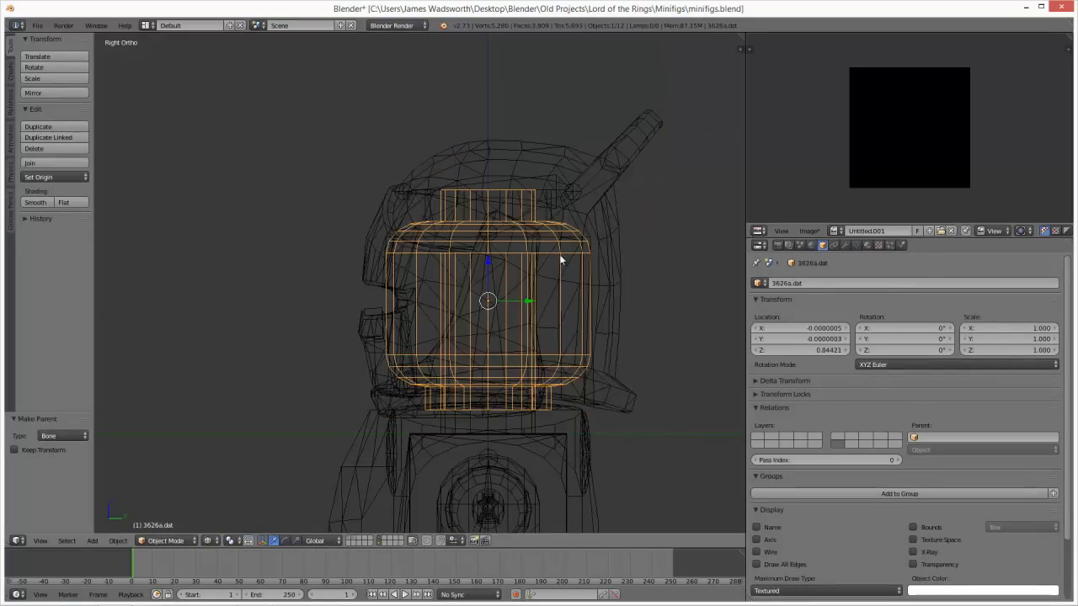
right_click(491, 276, "shift")
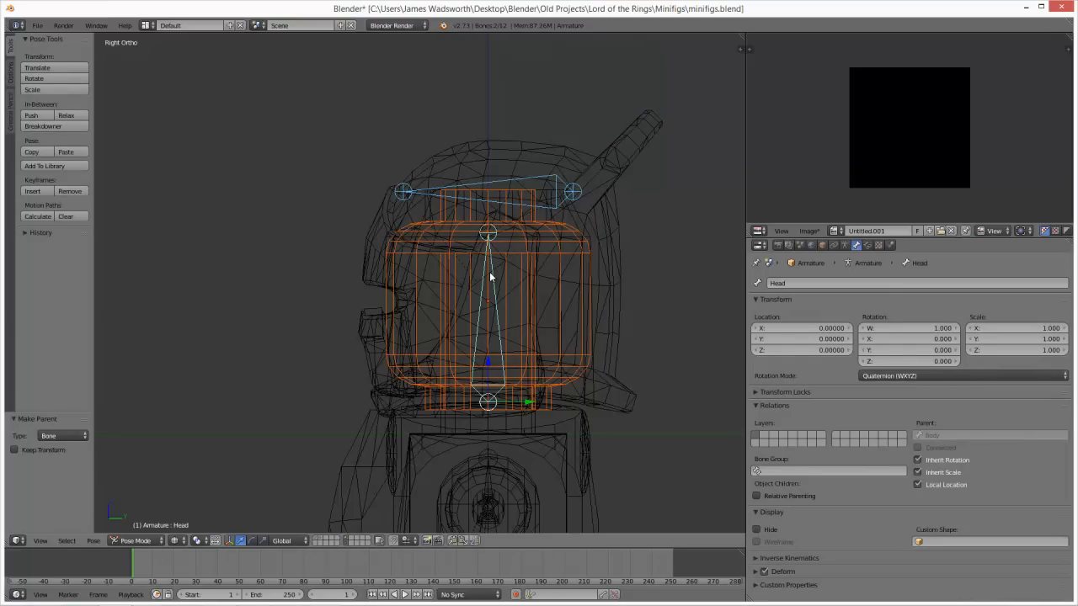
key("ctrl+p")
left_click(493, 279)
Step: Parent the chest armour mesh 2587.dat to the Body bone using the Bone option
scroll(525, 450, "down", 2)
right_click(525, 448)
middle_click_drag(527, 463, 527, 353, "shift")
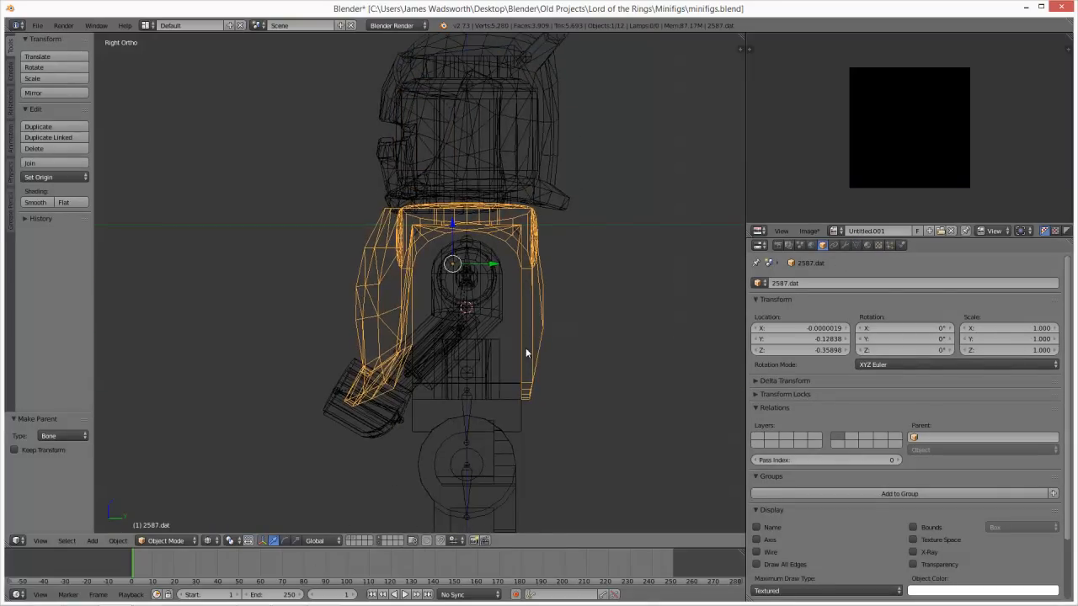
scroll(519, 328, "up", 2)
scroll(506, 377, "up", 1, "shift")
right_click(507, 377, "shift")
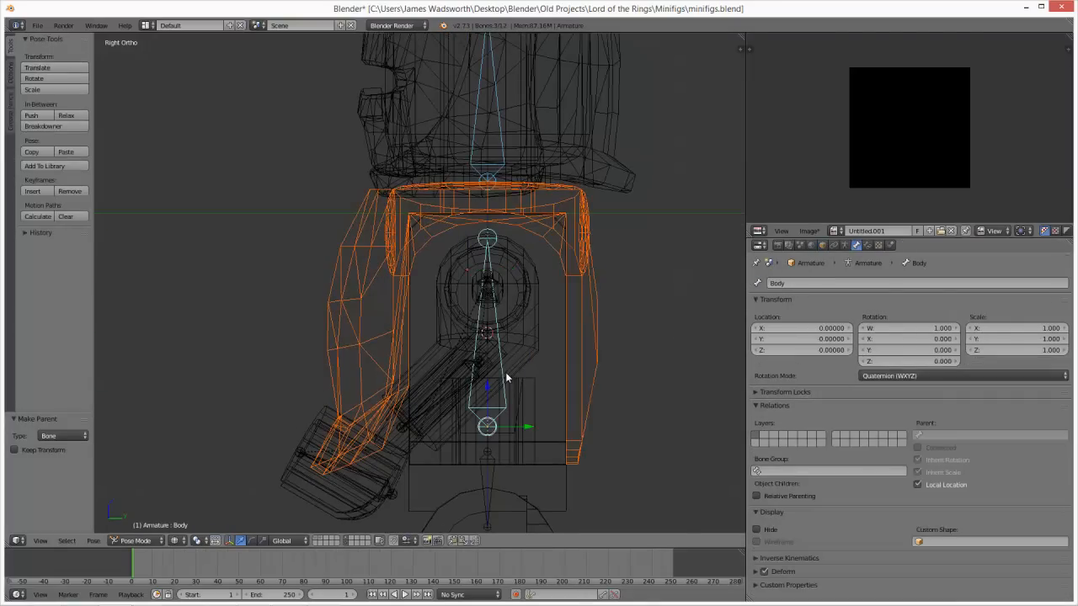
key("ctrl+p")
left_click(509, 374)
Step: In front view, parent the left hand mesh to the L_Hand bone using the Bone option
key("KP_1")
scroll(512, 292, "up", 3)
right_click(490, 305)
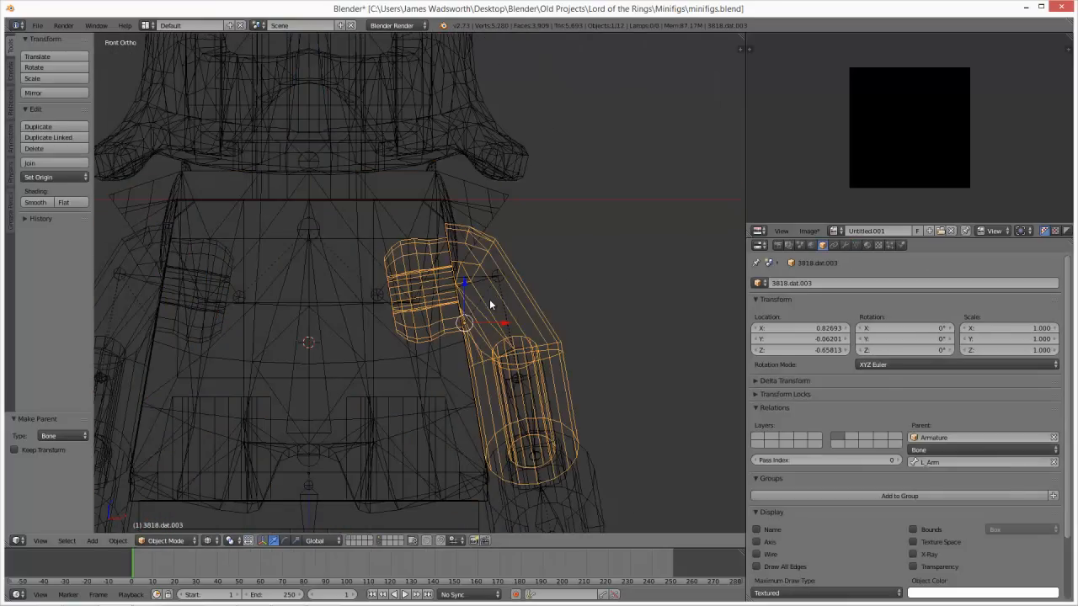
right_click(567, 458)
right_click(536, 409, "shift")
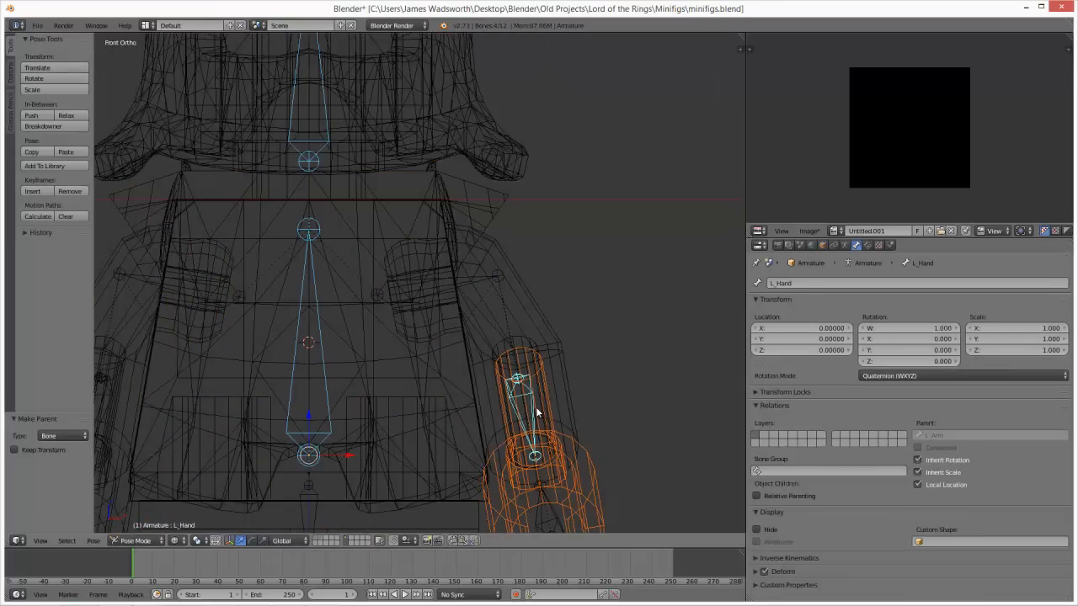
key("ctrl+p")
left_click(536, 407)
Step: Parent the right hand mesh to the R_Hand bone using the Bone option
middle_click_drag(483, 361, 775, 341, "shift")
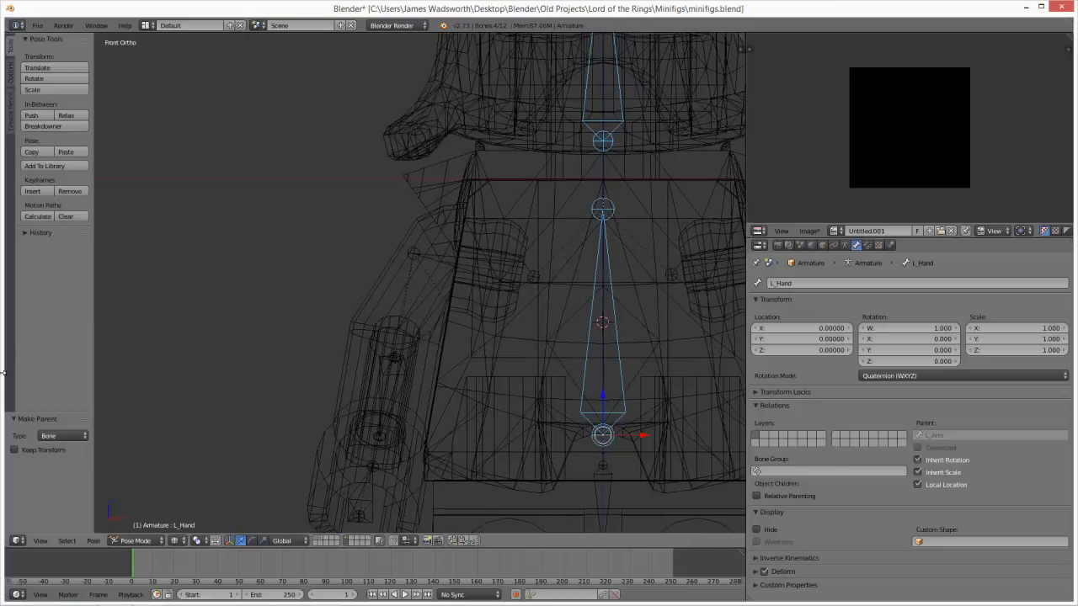
right_click(344, 457)
right_click(389, 407, "shift")
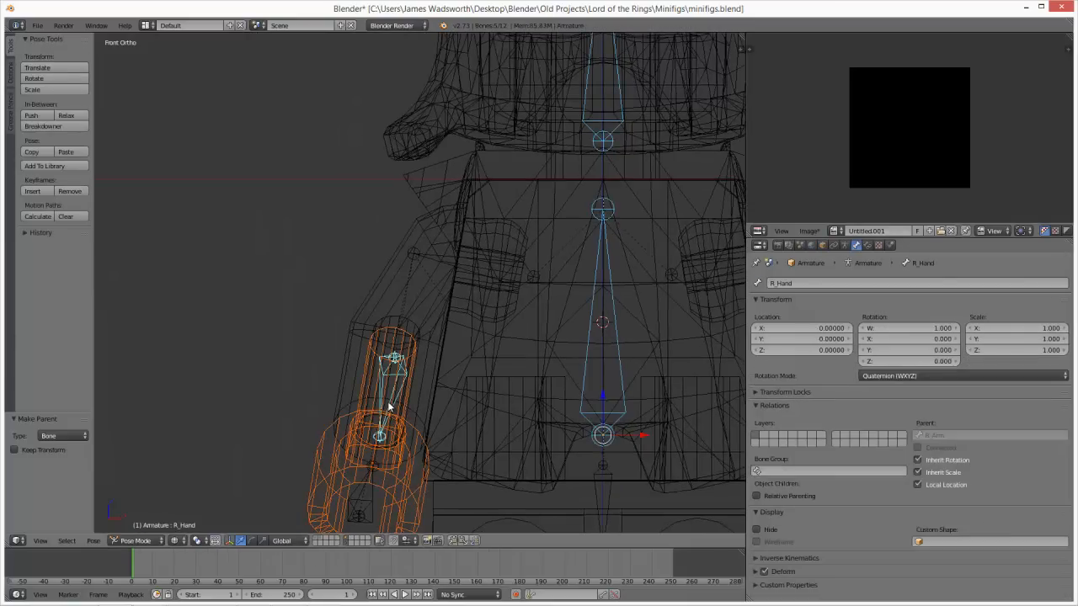
key("ctrl+p")
left_click(389, 407)
Step: Parent the left leg mesh to the L_Leg bone using the Bone option
middle_click_drag(313, 313, 354, 387, "shift")
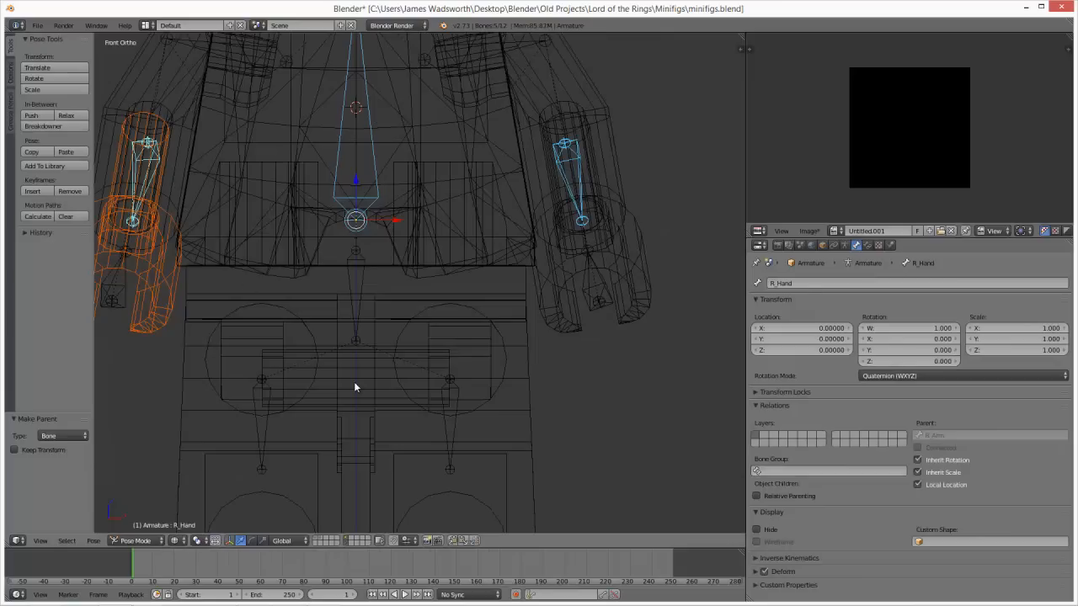
right_click(505, 389)
right_click(458, 395, "shift")
key("ctrl+p")
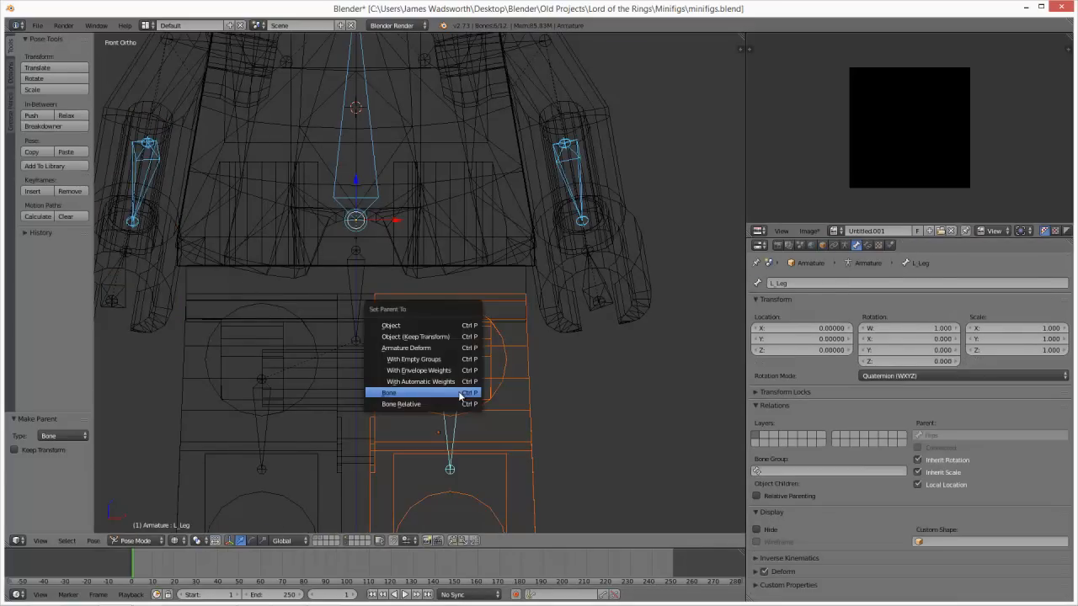
left_click(460, 396)
Step: Parent the right leg mesh to the R_Leg bone using the Bone option
right_click(289, 430)
right_click(270, 414, "shift")
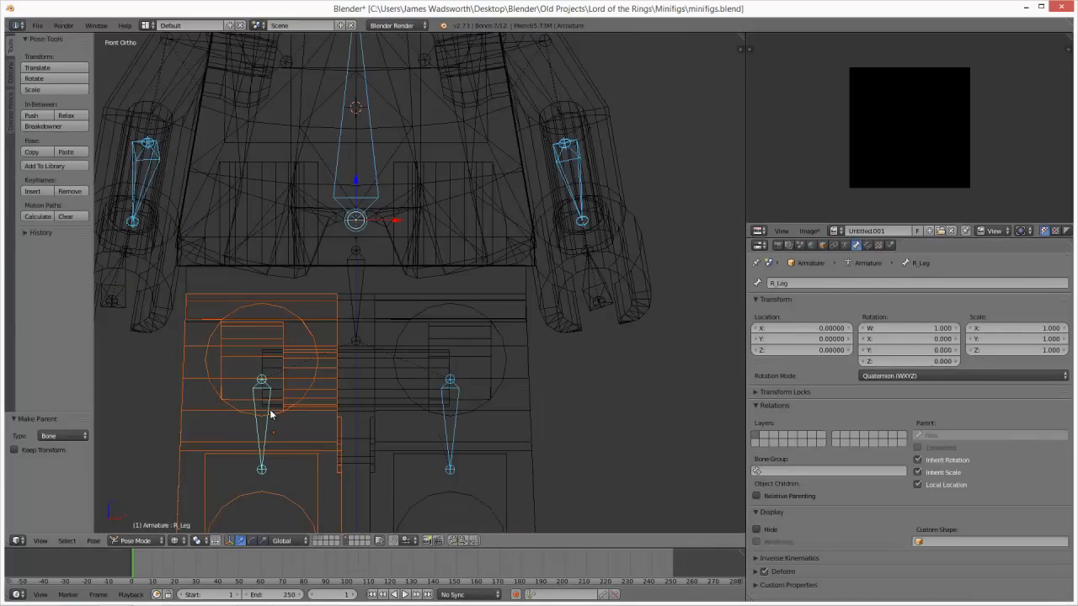
key("ctrl+p")
left_click(271, 412)
Step: Select the hips mesh 3815.dat.001 and parent it to the Hips bone using the Bone option
right_click(365, 327)
right_click(362, 304)
right_click(491, 289)
right_click(520, 280)
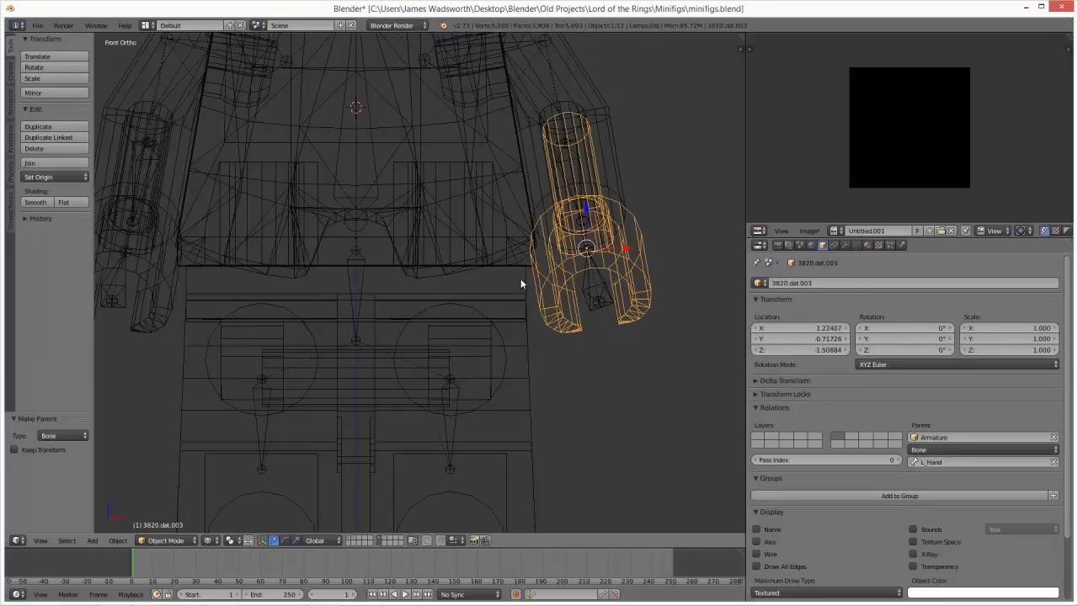
right_click(514, 283)
right_click(370, 316, "shift")
right_click(509, 297)
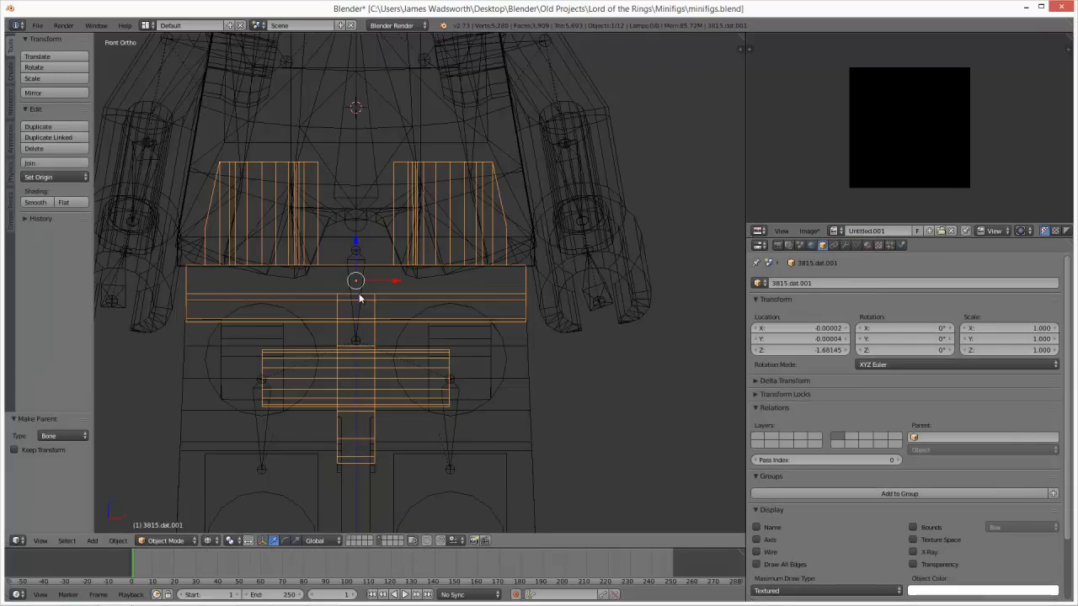
right_click(354, 293)
right_click(520, 294)
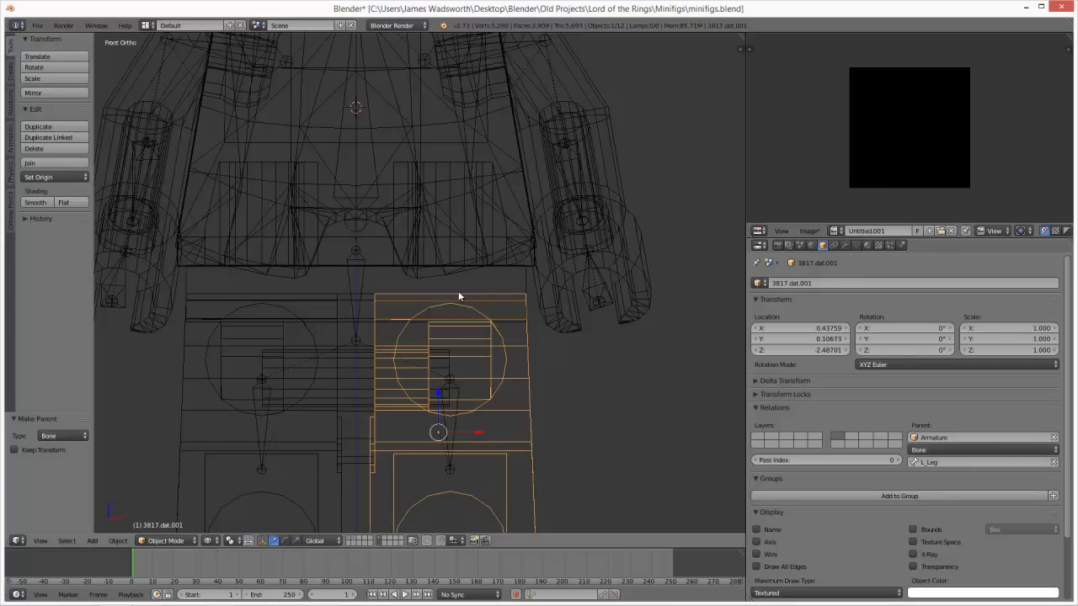
right_click(514, 292)
right_click(364, 283, "shift")
key("ctrl+p")
left_click(365, 281)
Step: Test the rig by rotating the Body bone and cancel the rotation
scroll(368, 271, "down", 3)
right_click(399, 247)
key("r")
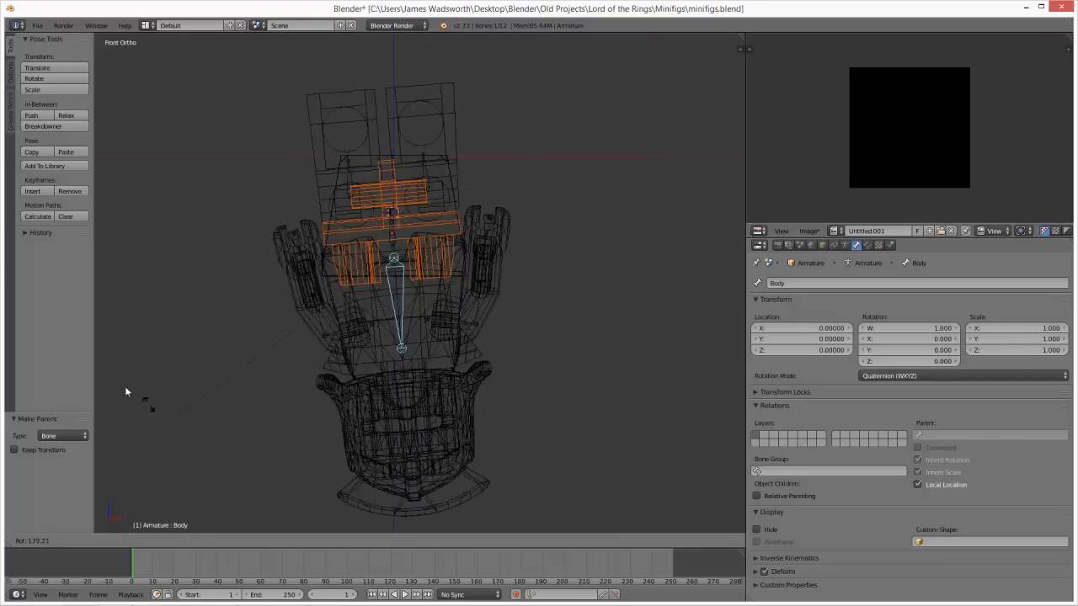
right_click(179, 251)
Step: Parent the torso mesh Cube.001 to the Body bone using the Bone option
scroll(530, 298, "up", 3)
middle_click_drag(488, 69, 508, 177, "shift")
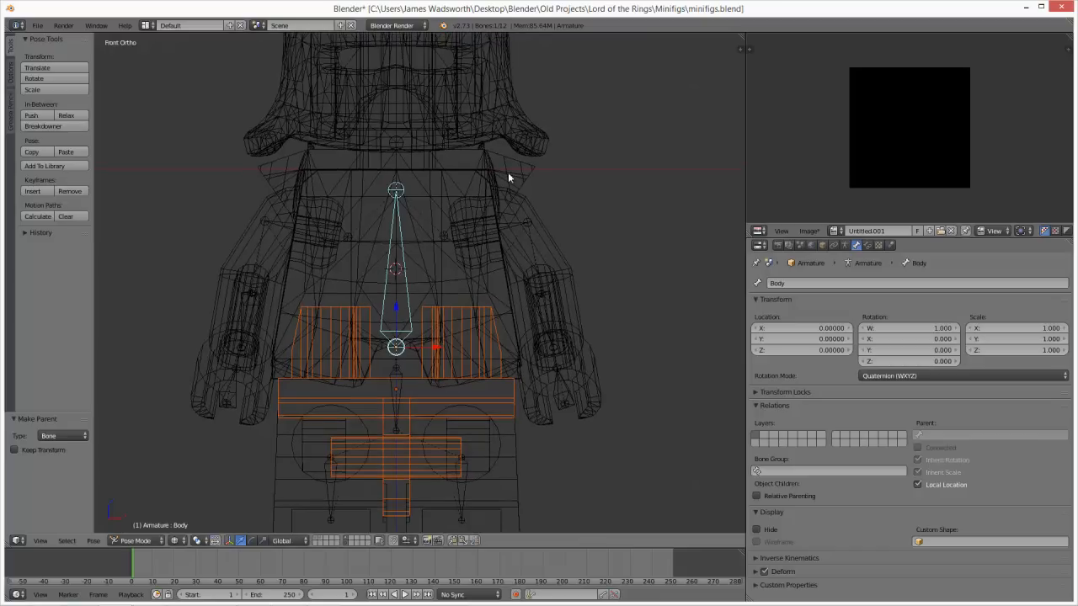
right_click(508, 307)
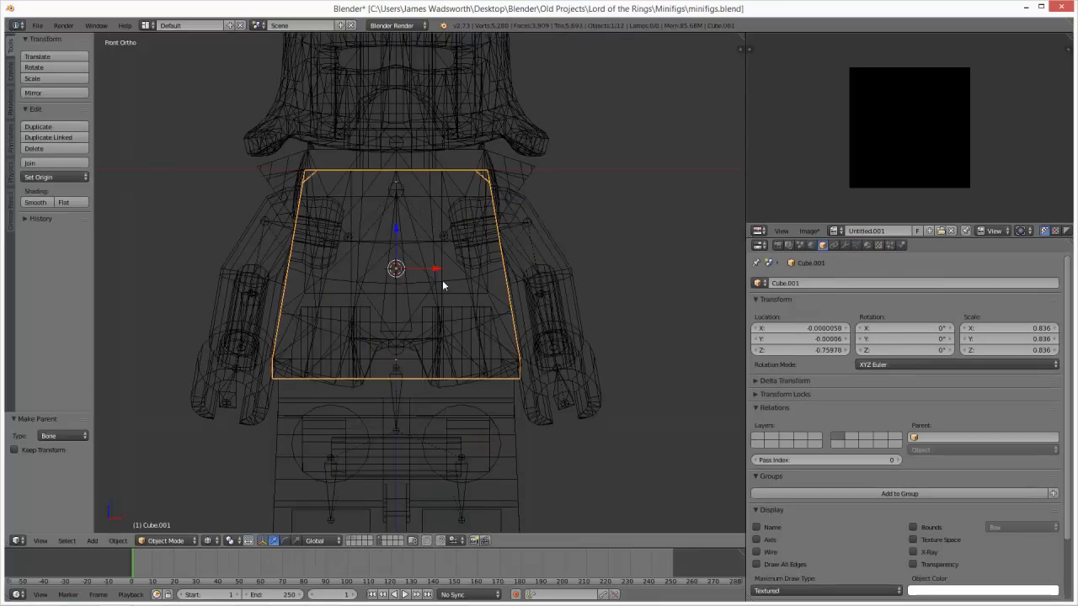
right_click(391, 243, "shift")
key("ctrl+p")
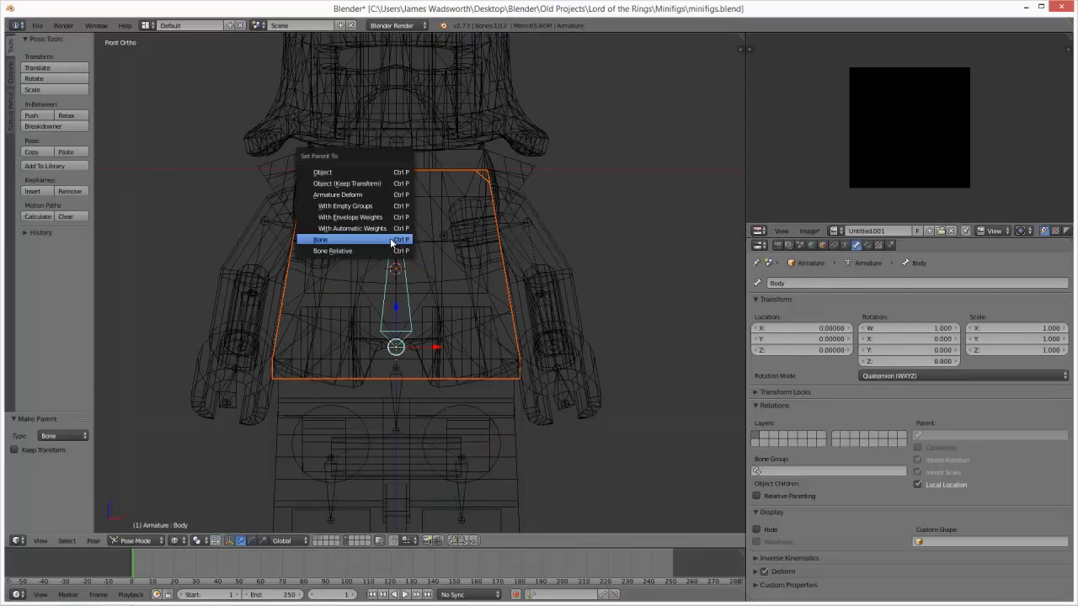
left_click(390, 242)
Step: Test the full rig by moving the Body bone along the X axis and cancel the move
scroll(418, 292, "down", 3)
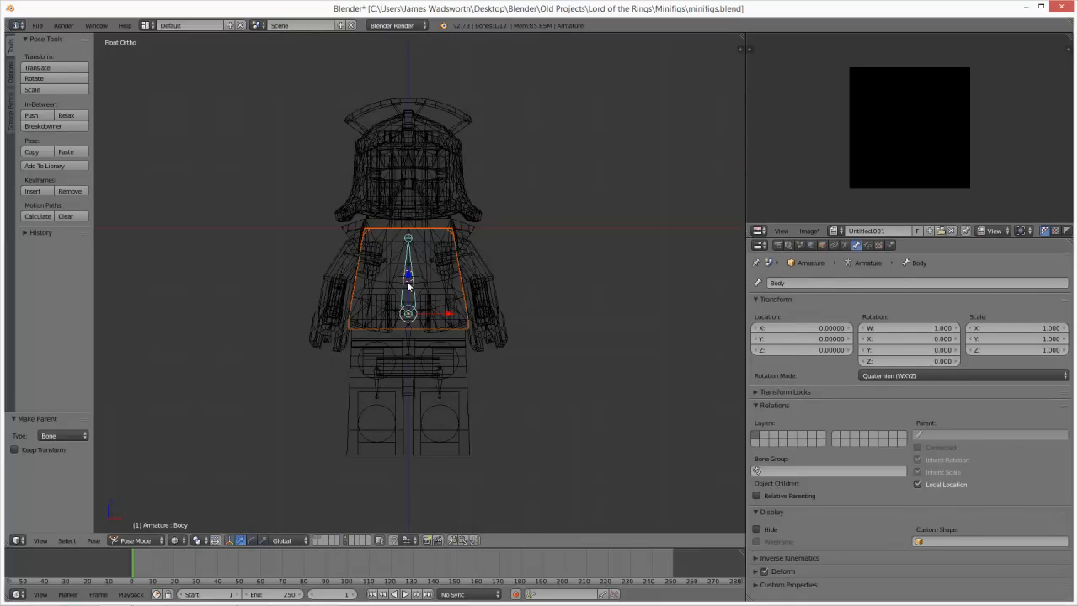
key("ctrl+Tab")
right_click(447, 379)
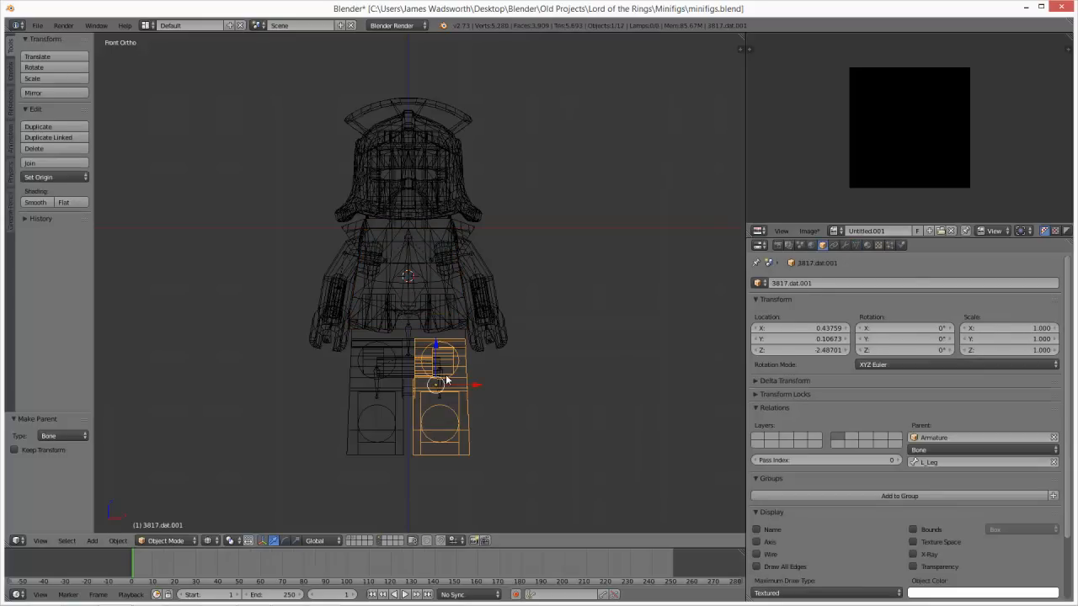
right_click(408, 294)
key("g")
key("x")
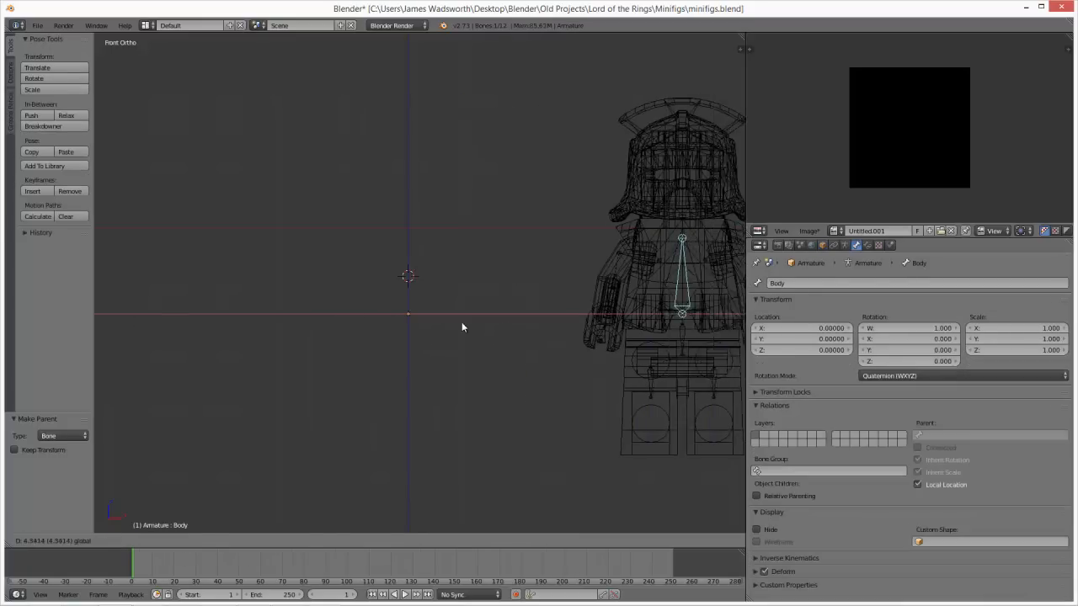
key("Escape")
Step: In solid shading, test-rotate the L_Arm bone and the opposite arm bone, cancelling each rotation
right_click(477, 266)
right_click(461, 253)
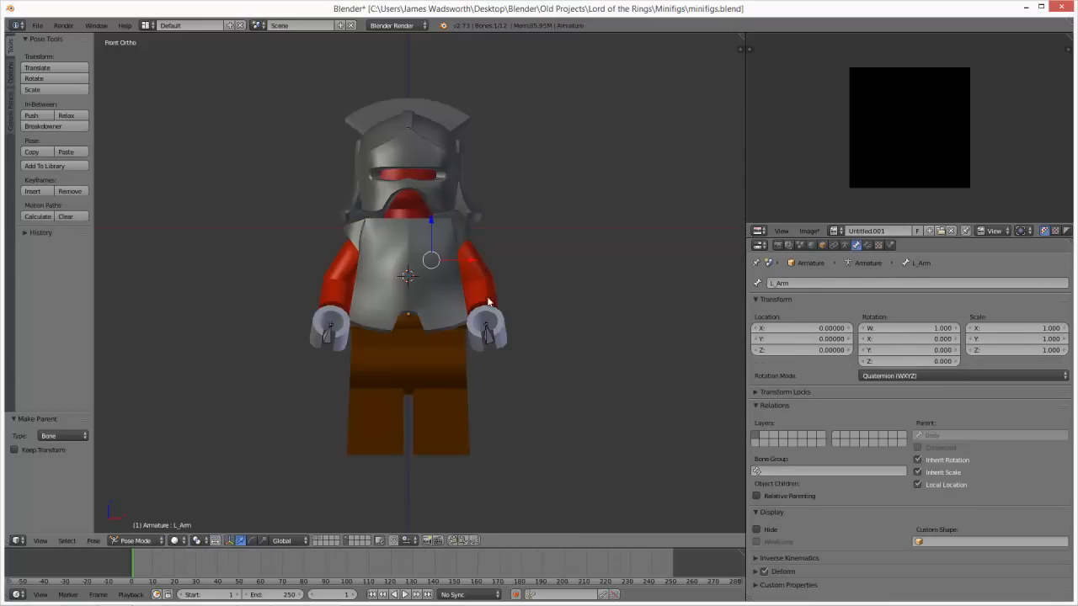
key("r")
right_click(512, 285)
right_click(375, 269)
key("r")
right_click(421, 221)
Step: Test-rotate the Head bone freely and around the global Z axis, cancelling each rotation
right_click(425, 209)
key("r")
right_click(528, 256)
key("z")
key("r")
key("z")
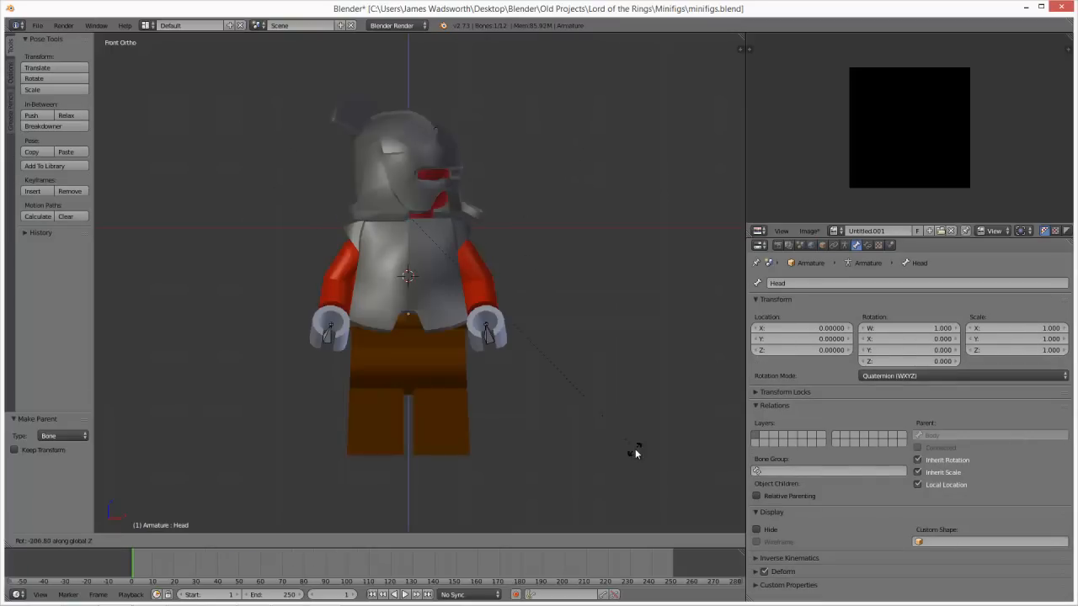
right_click(520, 141)
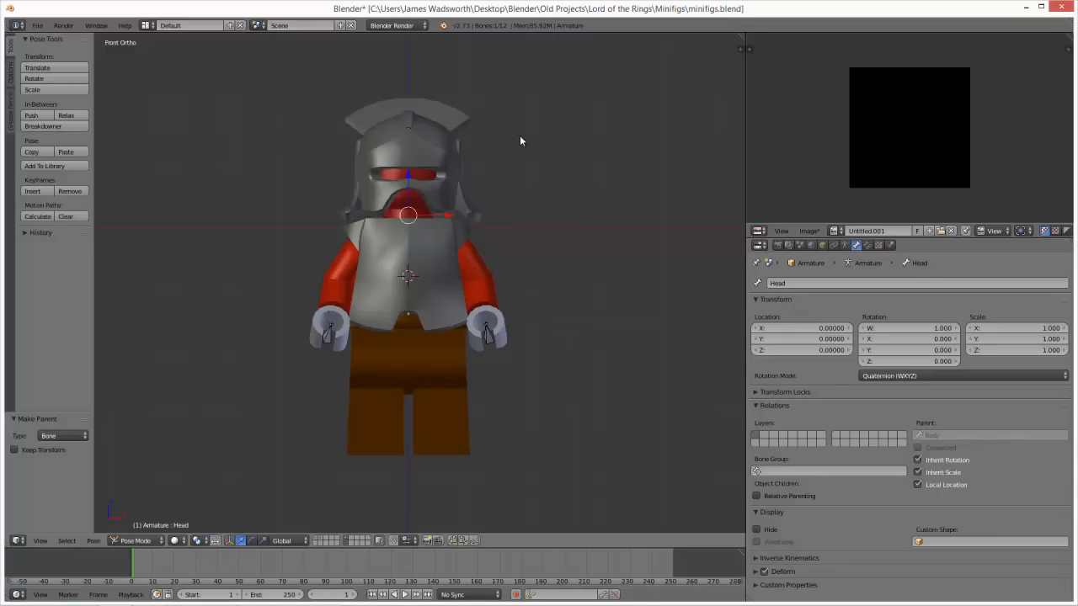
Step: Test-rotate the Helmet bone and cancel the rotation
right_click(425, 137)
key("z")
key("z")
key("r")
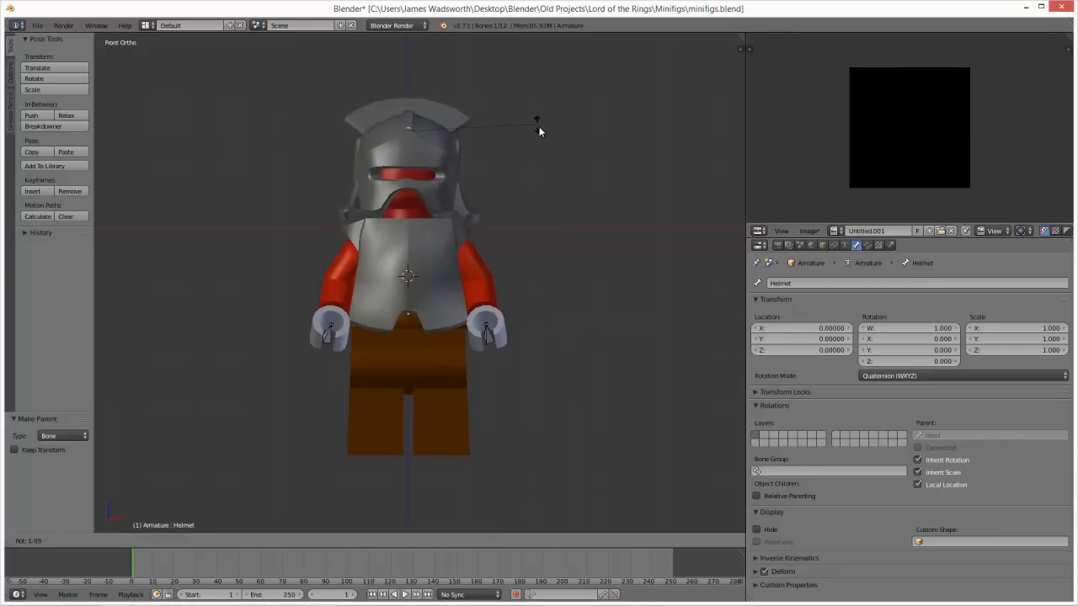
right_click(541, 156)
Step: Test-rotate the R_Arm bone and cancel the rotation
right_click(346, 251)
right_click(362, 255)
key("z")
key("z")
key("r")
right_click(384, 383)
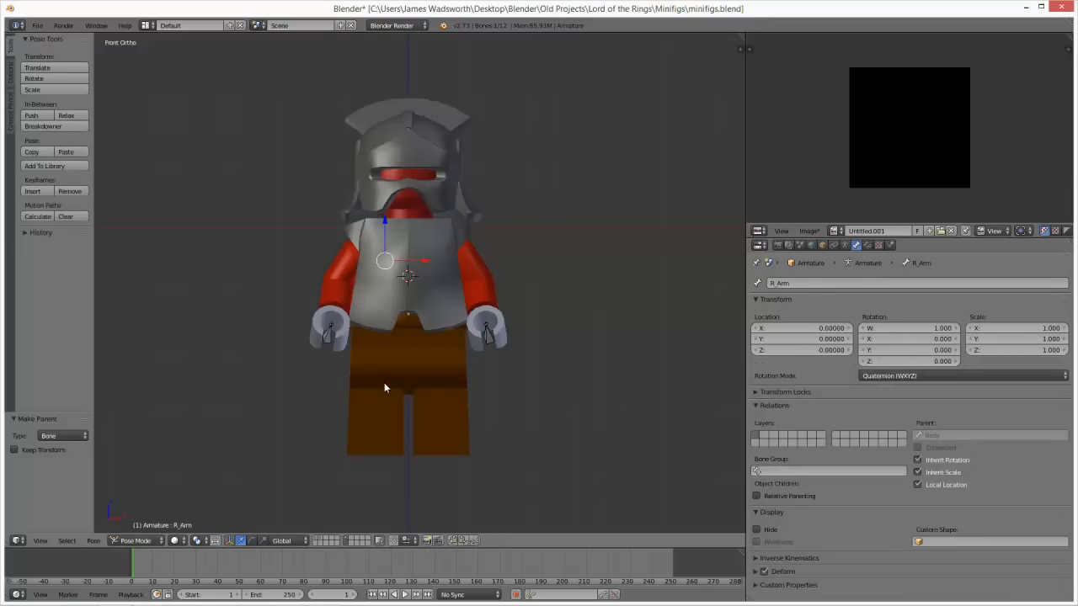
Step: Test-rotate the L_Leg bone in the right side view and cancel the rotation
key("z")
right_click(381, 368)
key("z")
key("KP_3")
right_click(451, 373)
key("z")
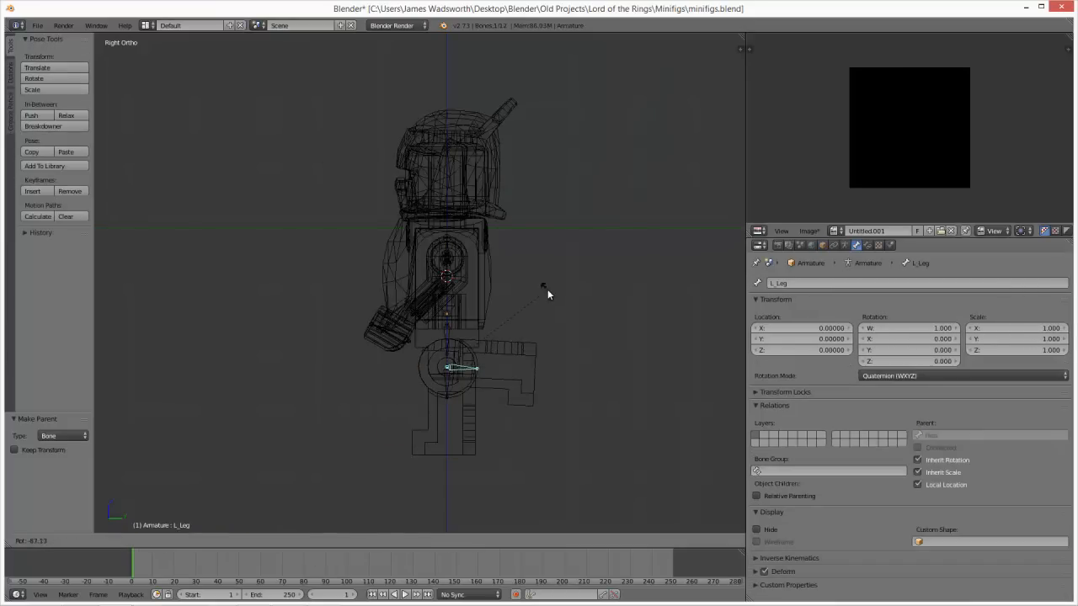
key("z")
Step: Save the rigged minifigure over the existing minifigs.blend file
middle_click_drag(549, 302, 484, 312)
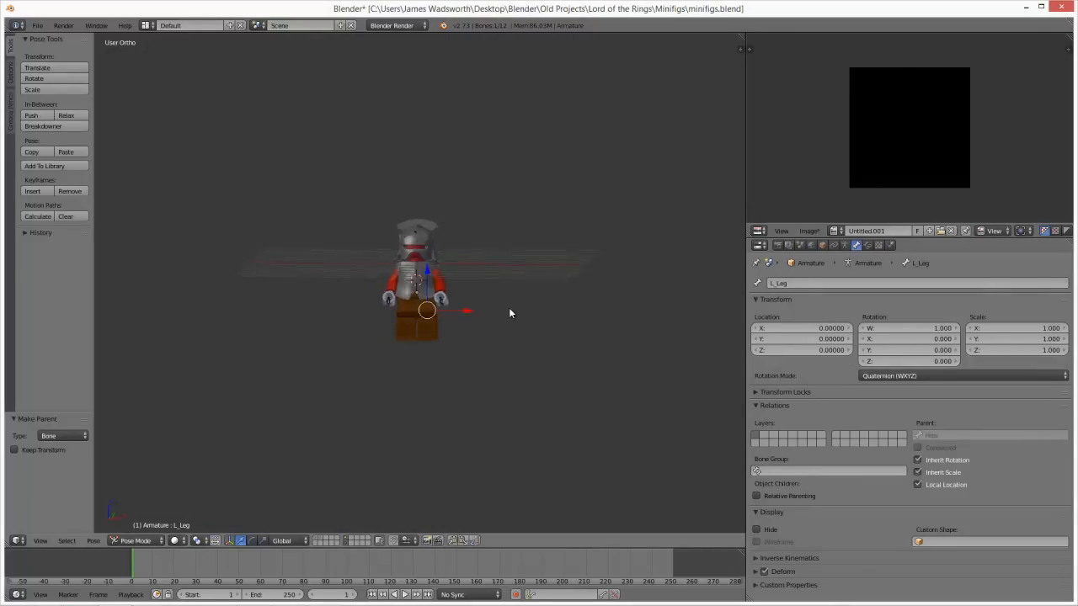
scroll(508, 307, "up", 5)
key("Tab")
key("ctrl+s")
left_click(506, 261)
Step: Show the minifigure in wireframe from the front and switch the armature from Pose Mode to Object Mode
key("ctrl+Tab")
key("z")
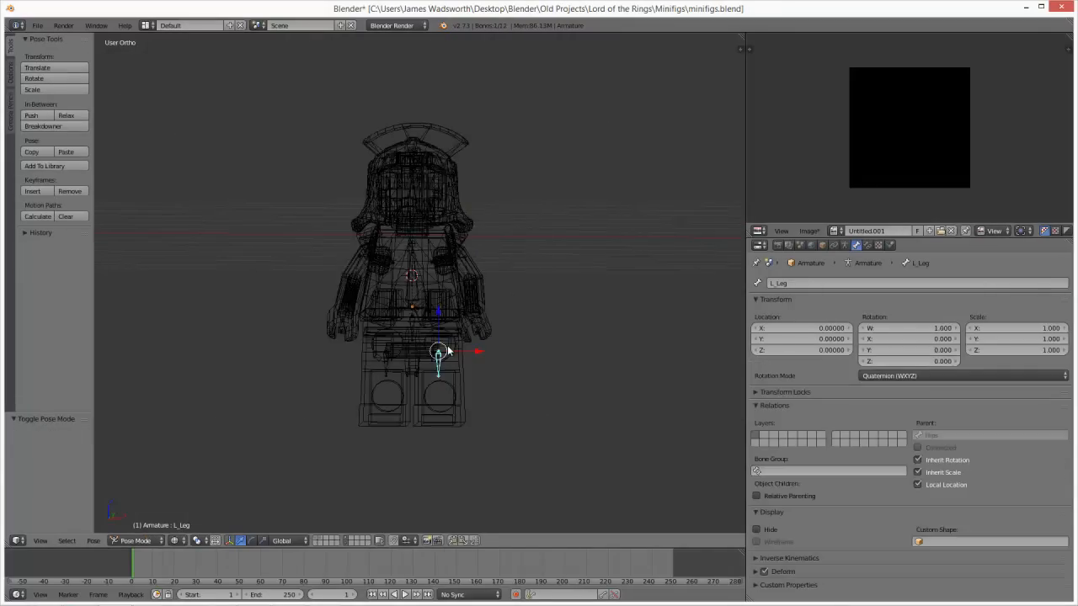
key("KP_1")
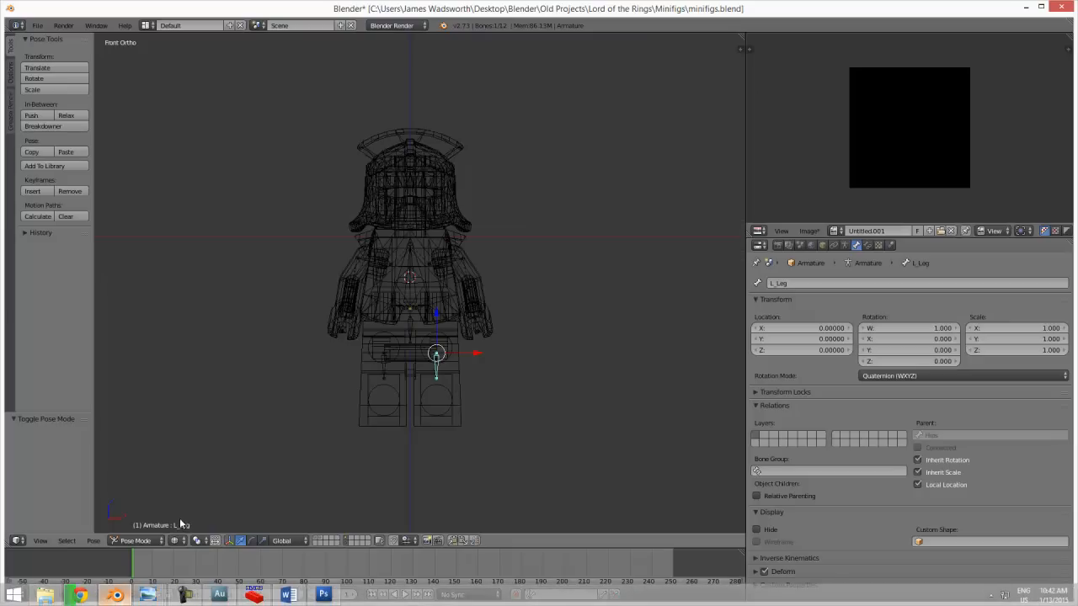
left_click(155, 541)
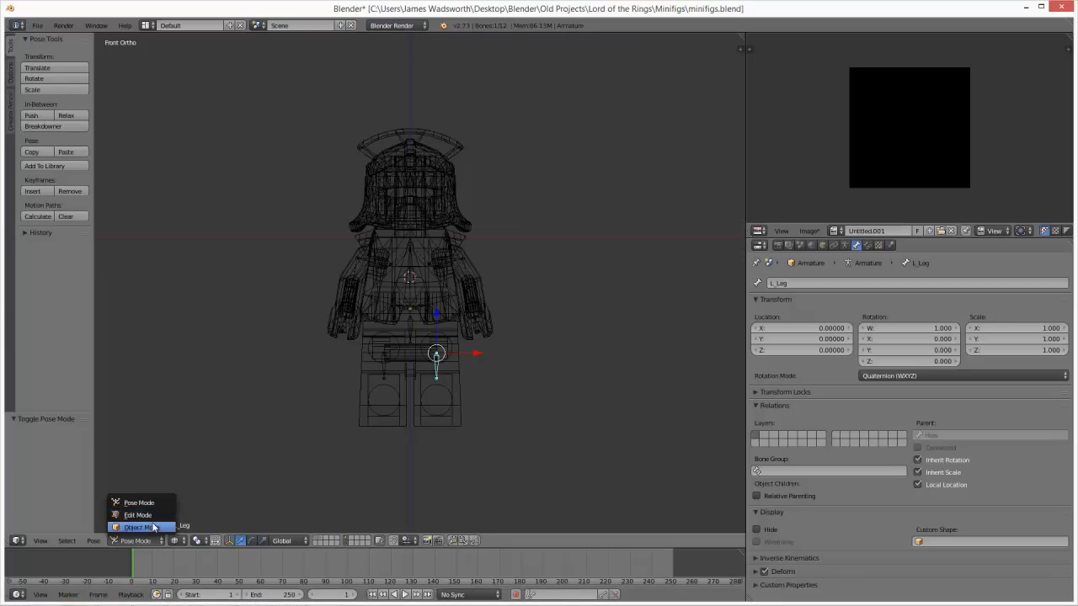
left_click(145, 527)
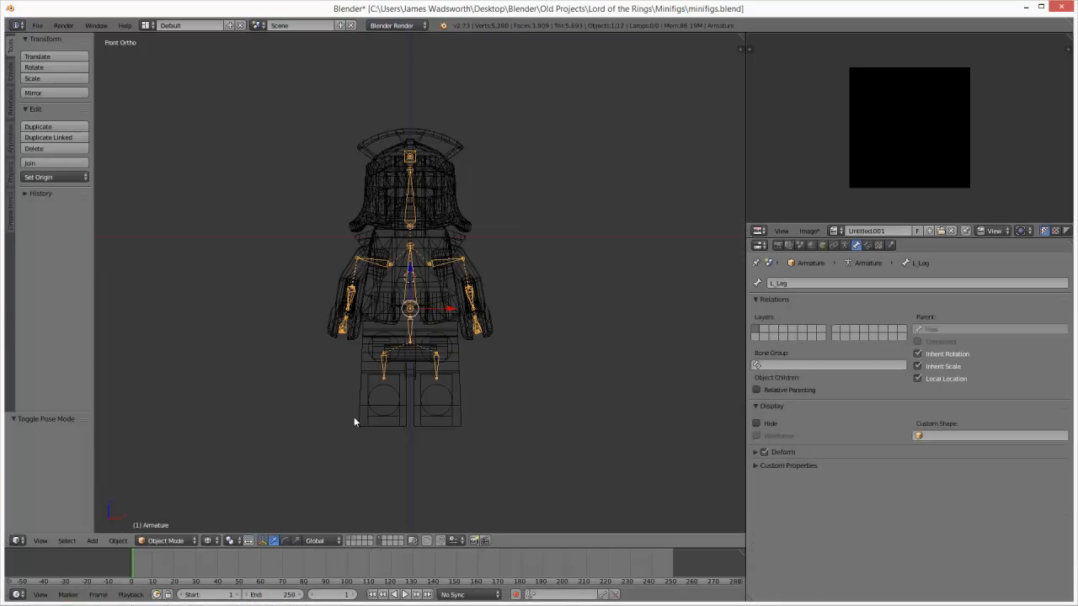
Step: Duplicate the minifigure's armature and keep the copy in the same place
right_click(408, 346)
right_click(409, 348)
right_click(410, 343)
key("shift+d")
right_click(469, 274)
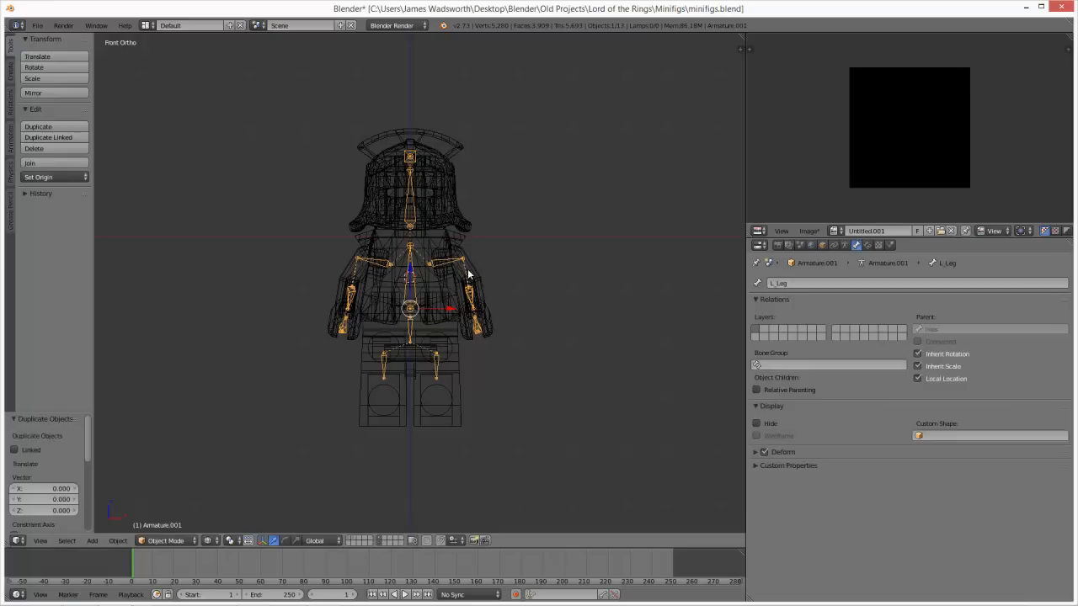
Step: Move the duplicated armature to the first layer and display only that layer
key("m")
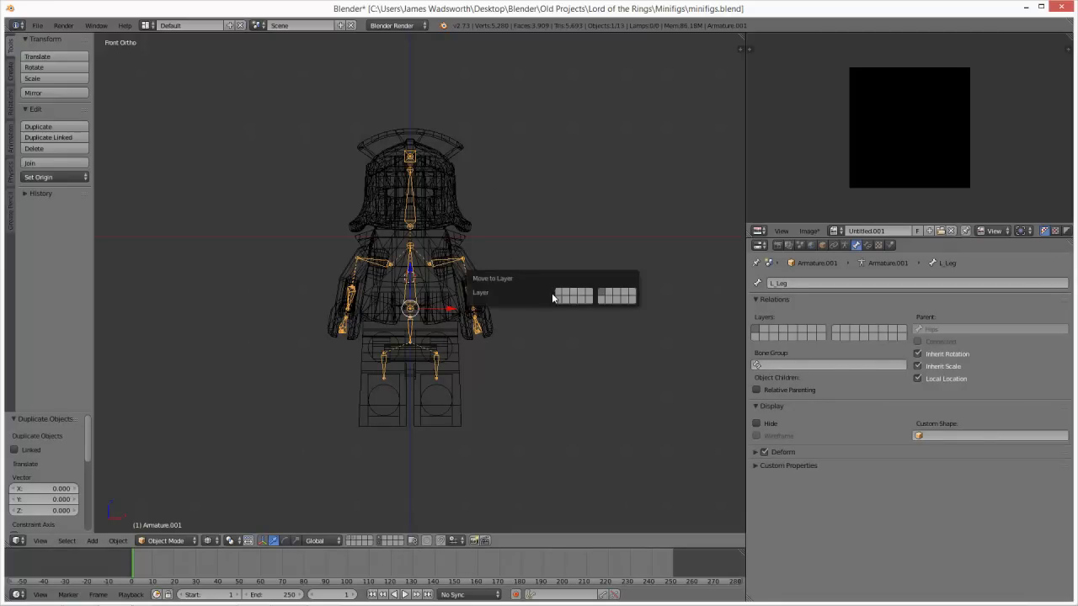
left_click(573, 296)
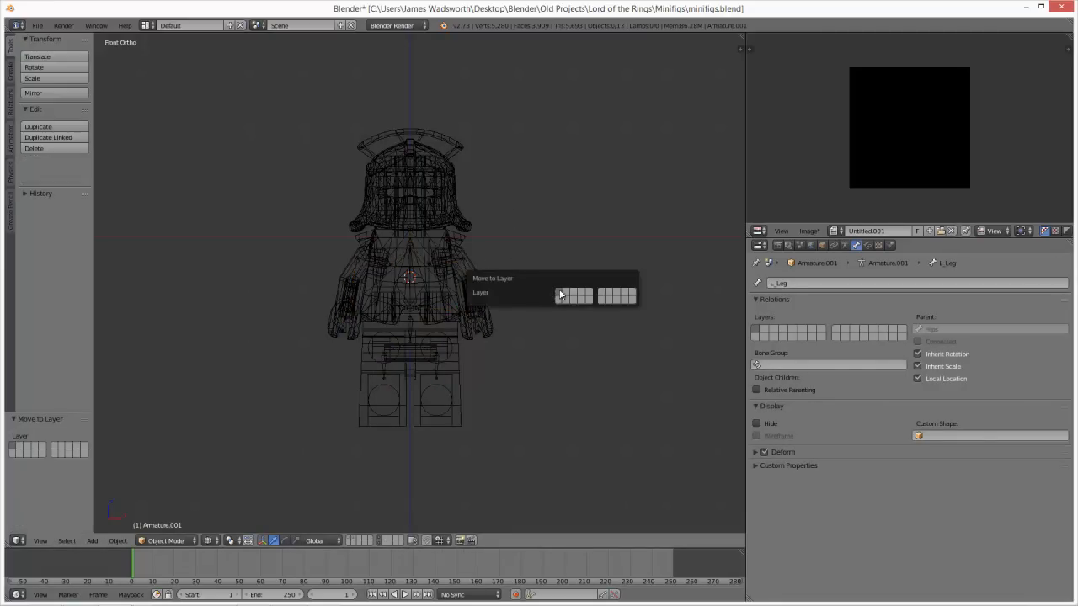
left_click(350, 540)
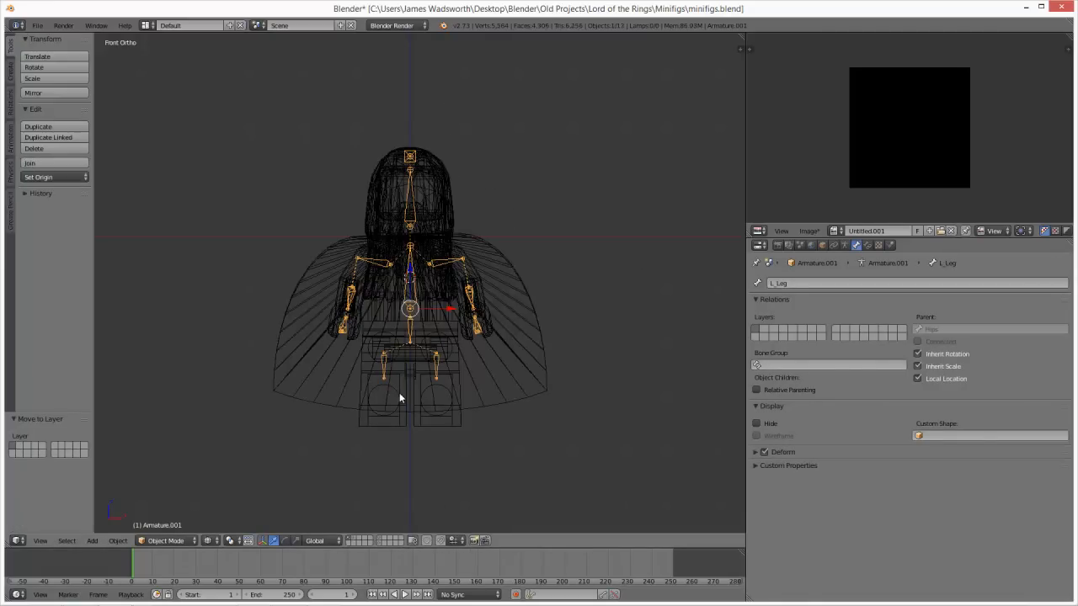
Step: Compare the minifigures on the first and eleventh layers with the armatures in wireframe and solid shading
left_click(377, 538, "shift")
key("z")
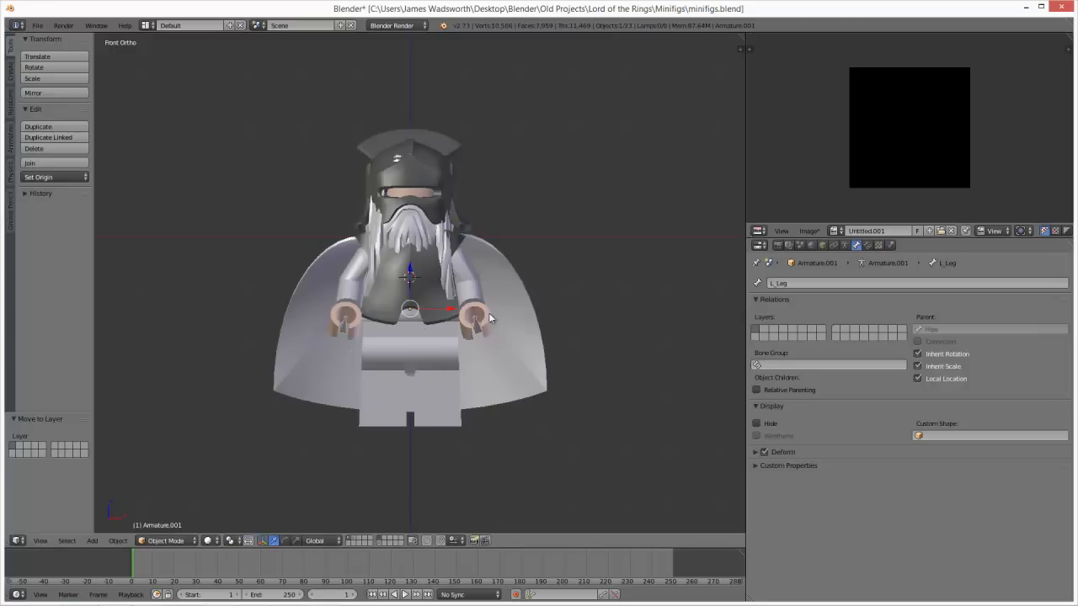
key("z")
left_click(381, 538, "shift")
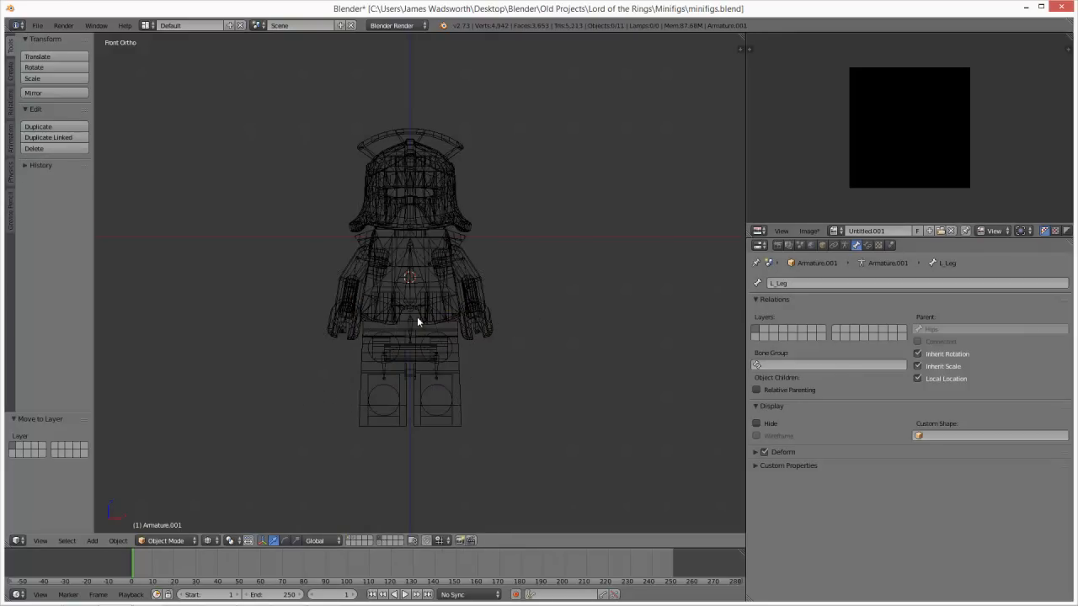
key("r")
right_click(603, 438)
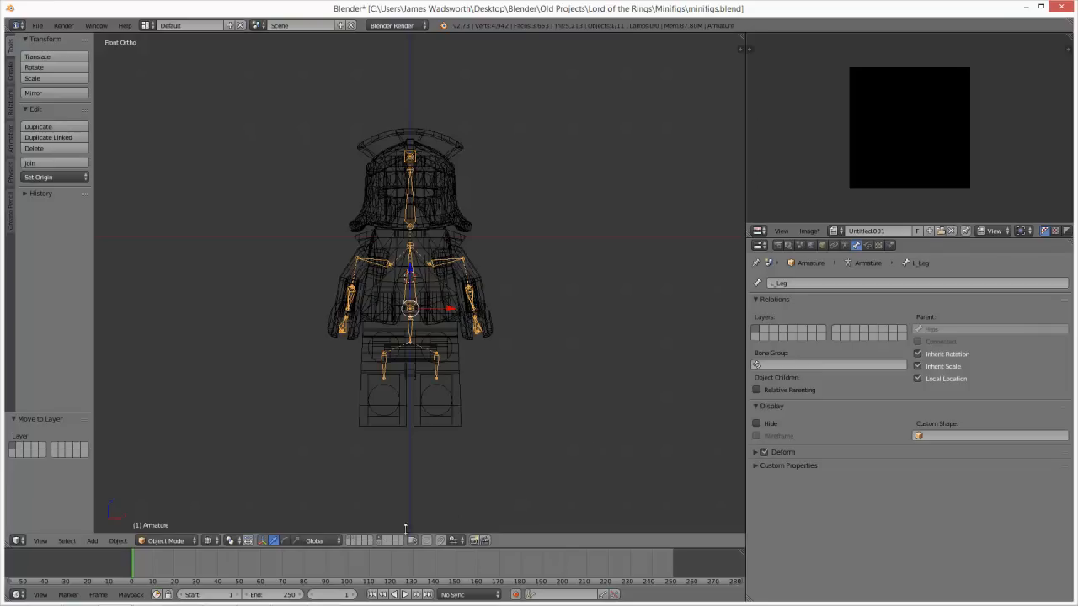
Step: Examine the hips and left arm of the bearded, caped minifigure on the first layer in wireframe and solid shading
left_click(349, 541, "shift")
right_click(438, 356)
right_click(435, 349)
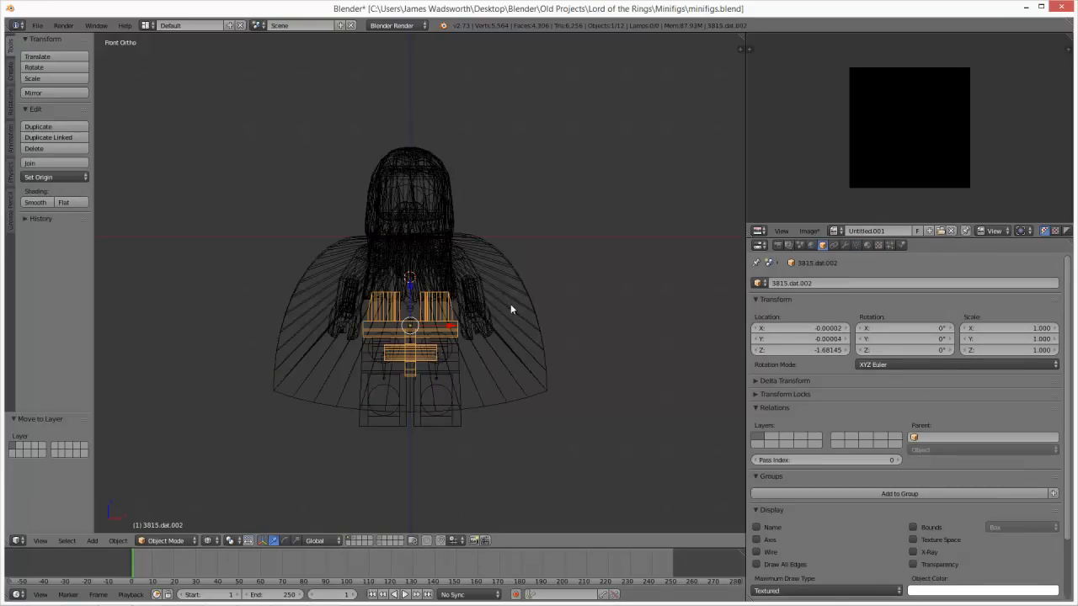
key("z")
scroll(406, 330, "up", 1)
key("z")
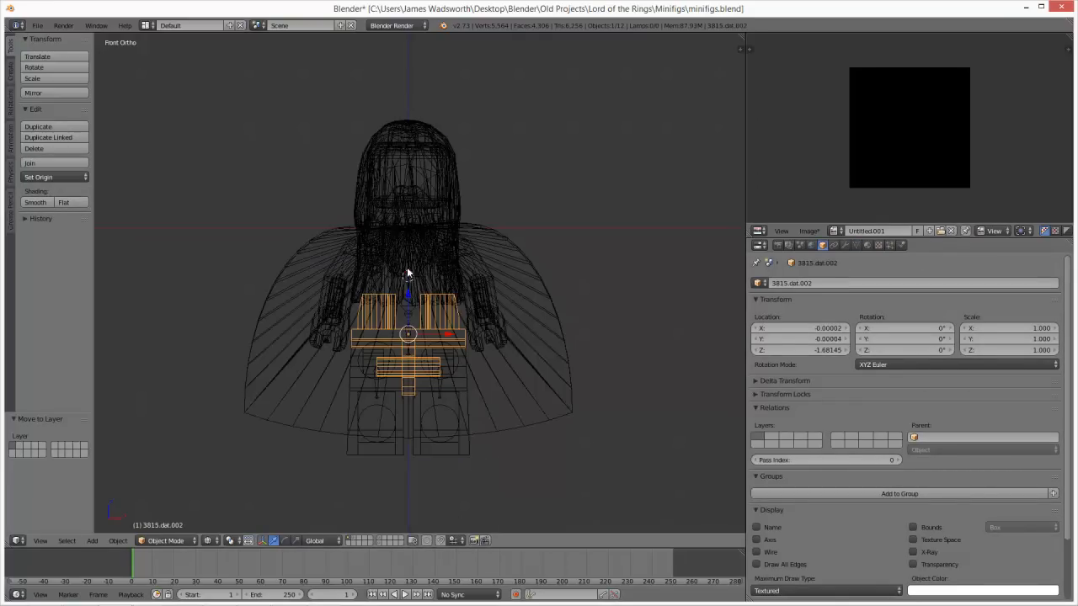
scroll(417, 347, "up", 6)
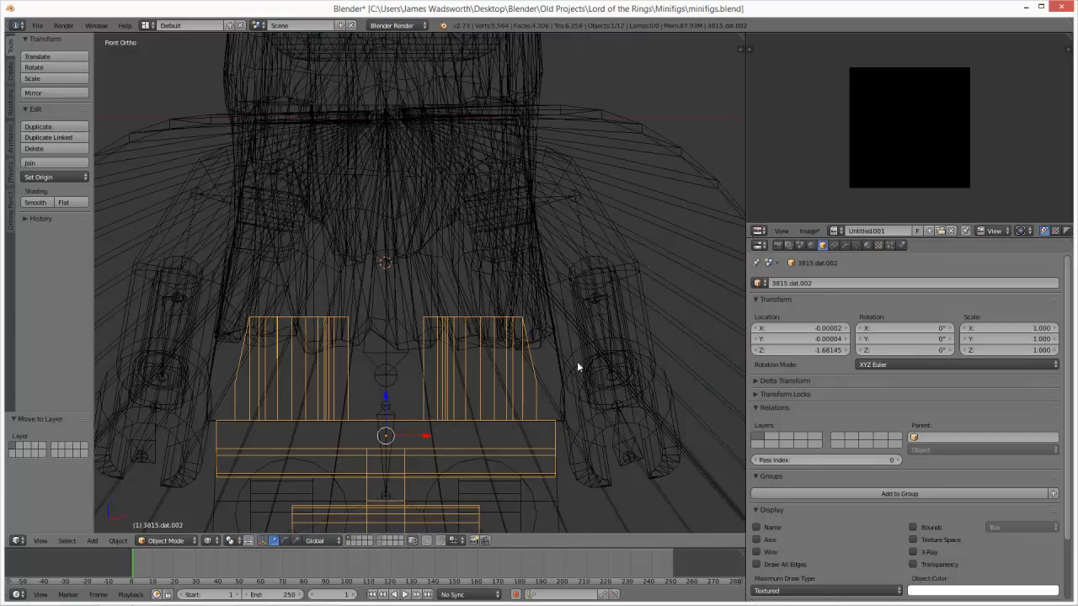
right_click(572, 175)
right_click(572, 176)
scroll(580, 284, "down", 4)
middle_click_drag(580, 283, 587, 355)
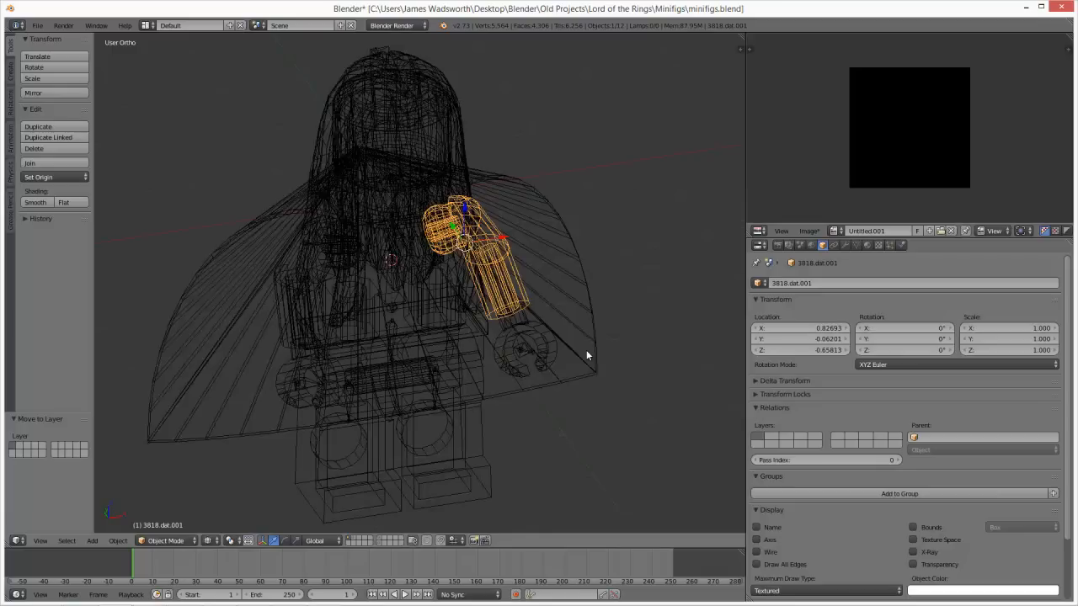
key("z")
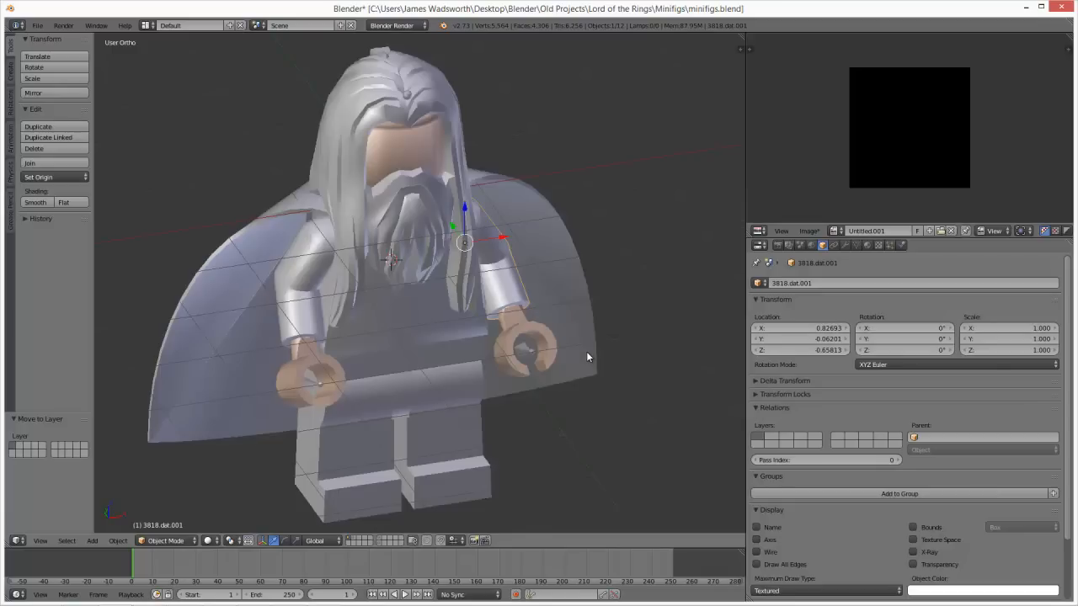
middle_click_drag(545, 347, 506, 348)
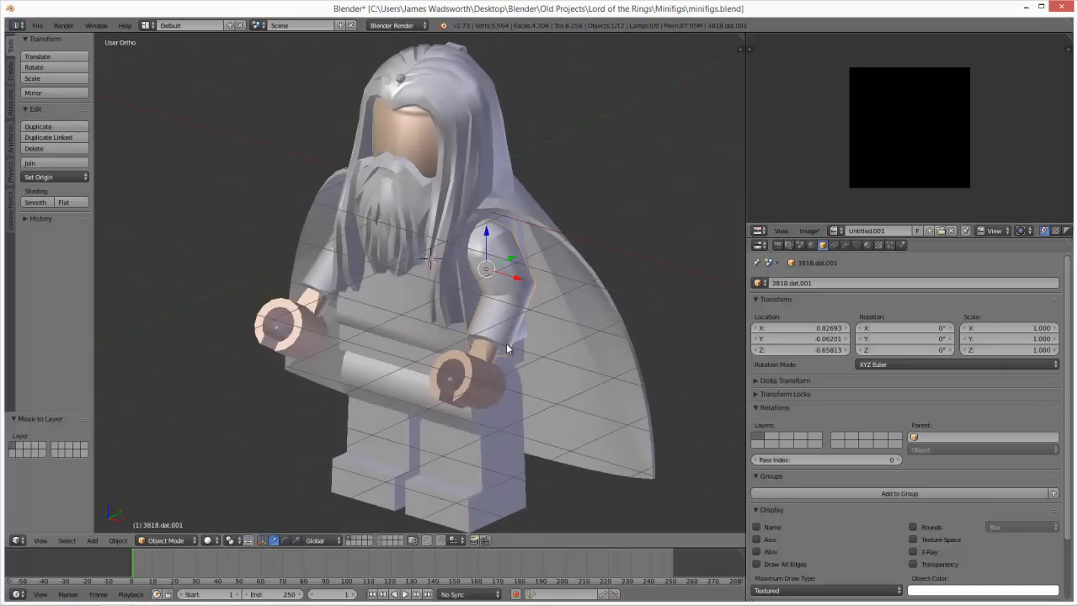
Step: Display only the eleventh layer's helmeted minifigure, return to solid shading and save the file
left_click(377, 539)
scroll(411, 455, "down", 3)
key("z")
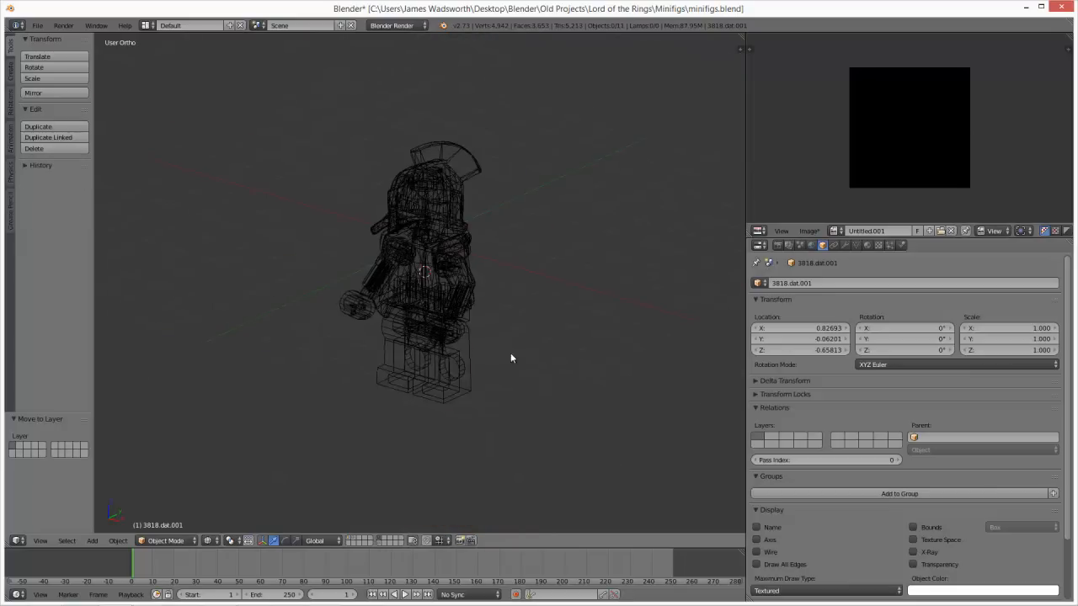
scroll(514, 370, "up", 3)
scroll(517, 389, "up", 3)
scroll(517, 379, "down", 4)
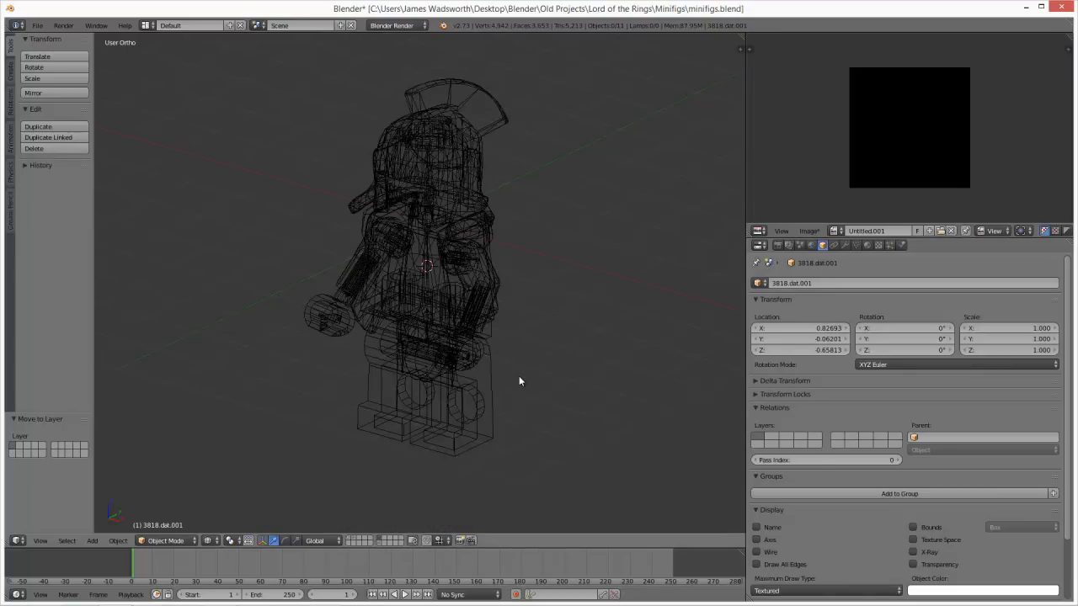
scroll(412, 357, "down", 2)
key("z")
key("ctrl+s")
Step: Switch to MLCad and start a new model without saving the changes to the current one
left_click(254, 594)
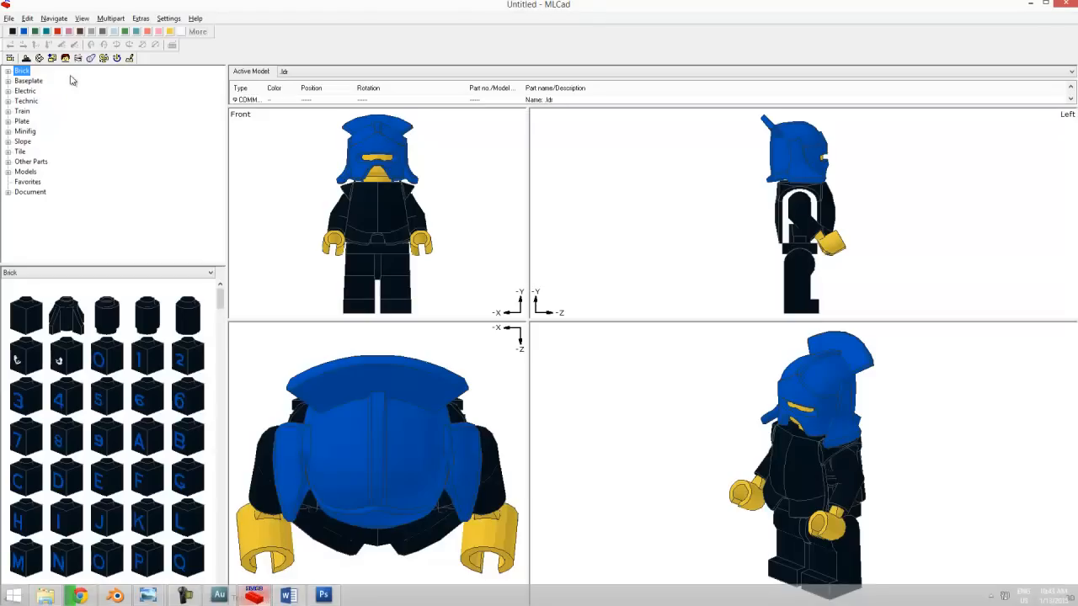
left_click(8, 17)
left_click(25, 31)
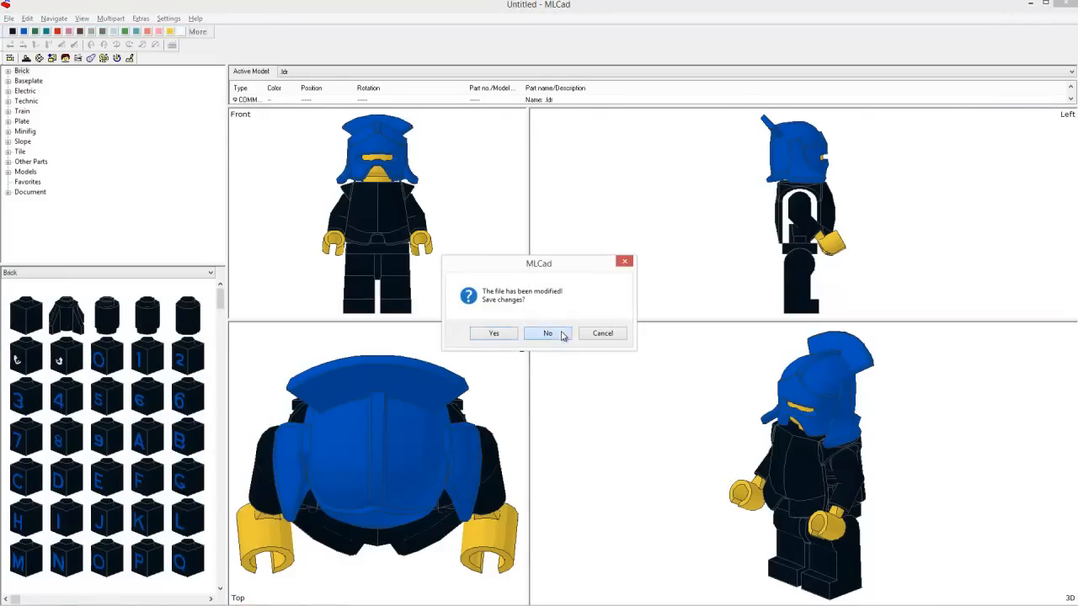
left_click(561, 333)
Step: Find the halberd among the Minifig parts and place it in the Front view of the empty model
double_click(21, 132)
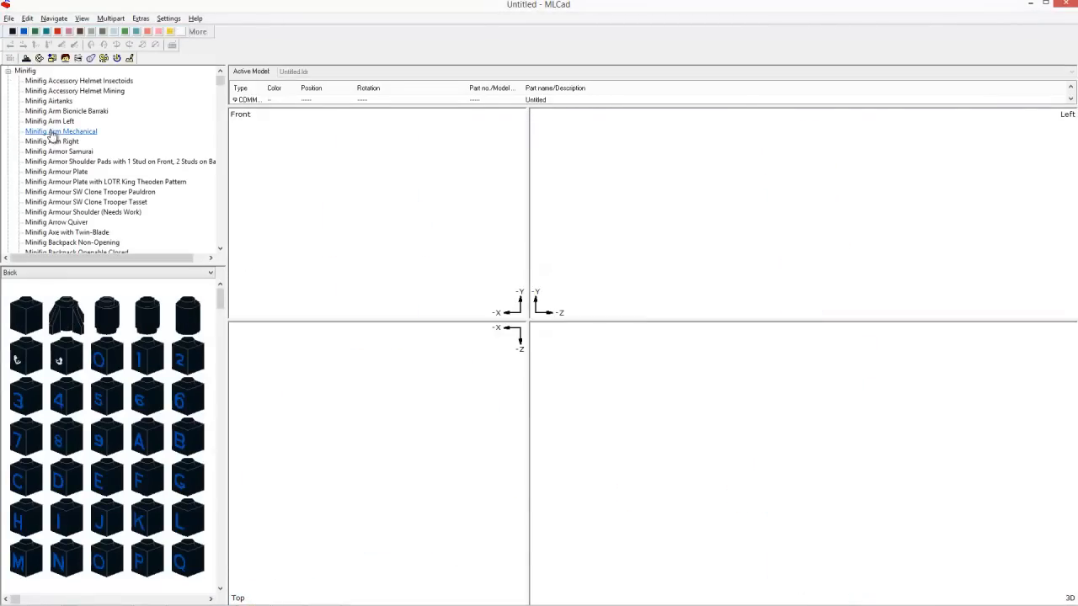
left_click(54, 81)
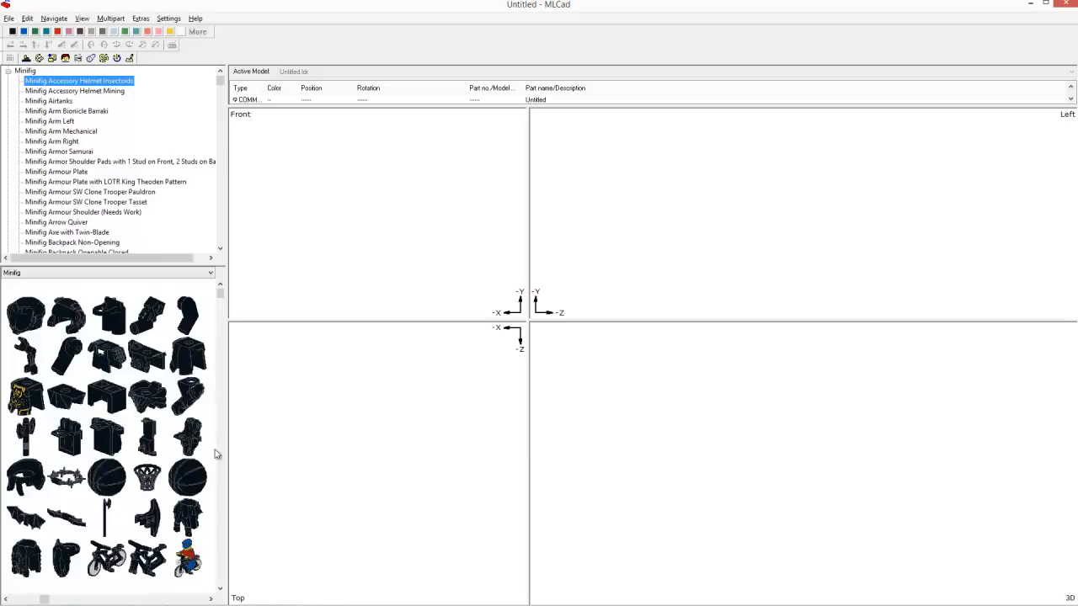
left_click(224, 531)
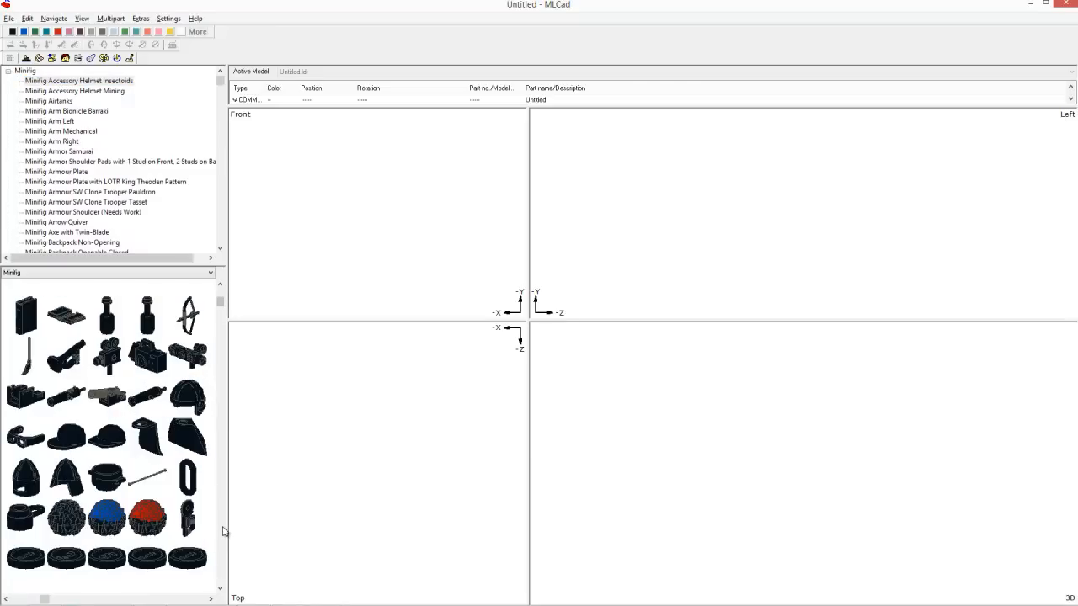
left_click(221, 530)
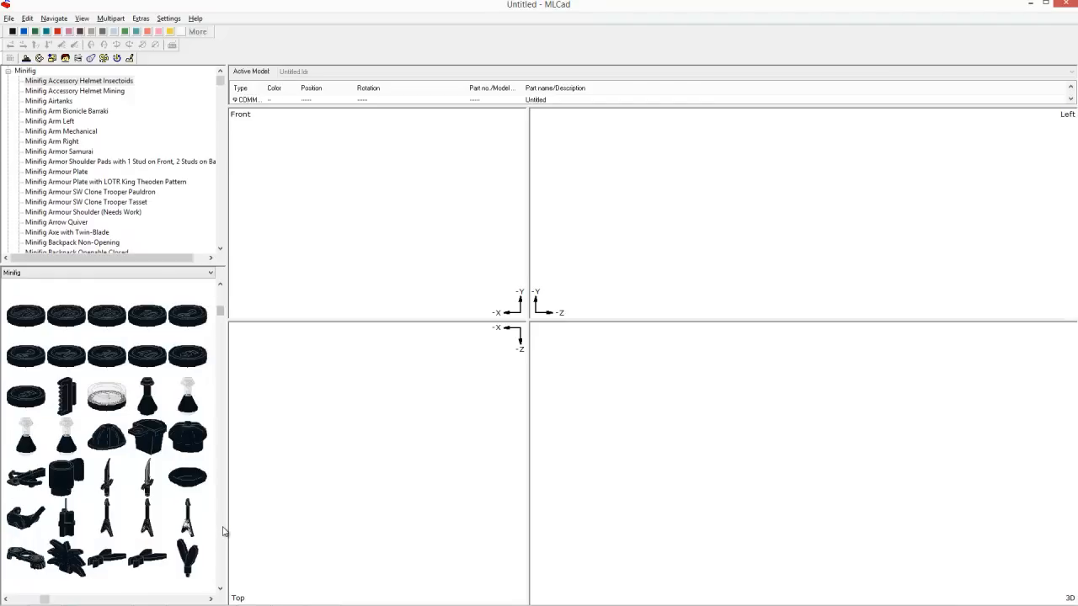
left_click(222, 527)
left_click(221, 526)
left_click(221, 529)
left_click(221, 529)
left_click(222, 526)
left_click(221, 526)
left_click(222, 526)
left_click(223, 527)
left_click(223, 527)
left_click(224, 528)
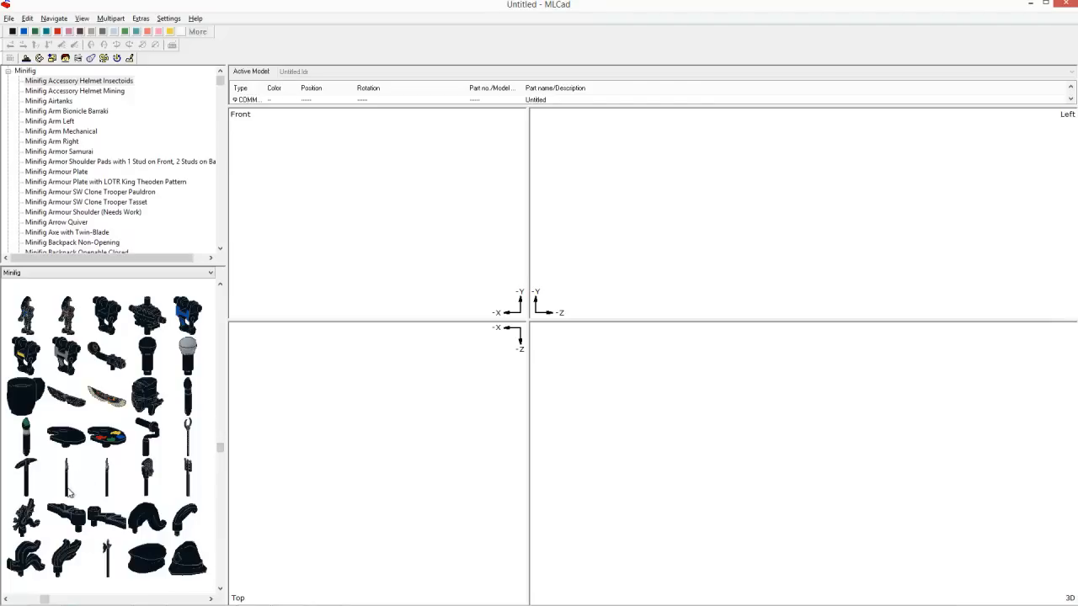
left_click_drag(107, 566, 353, 263)
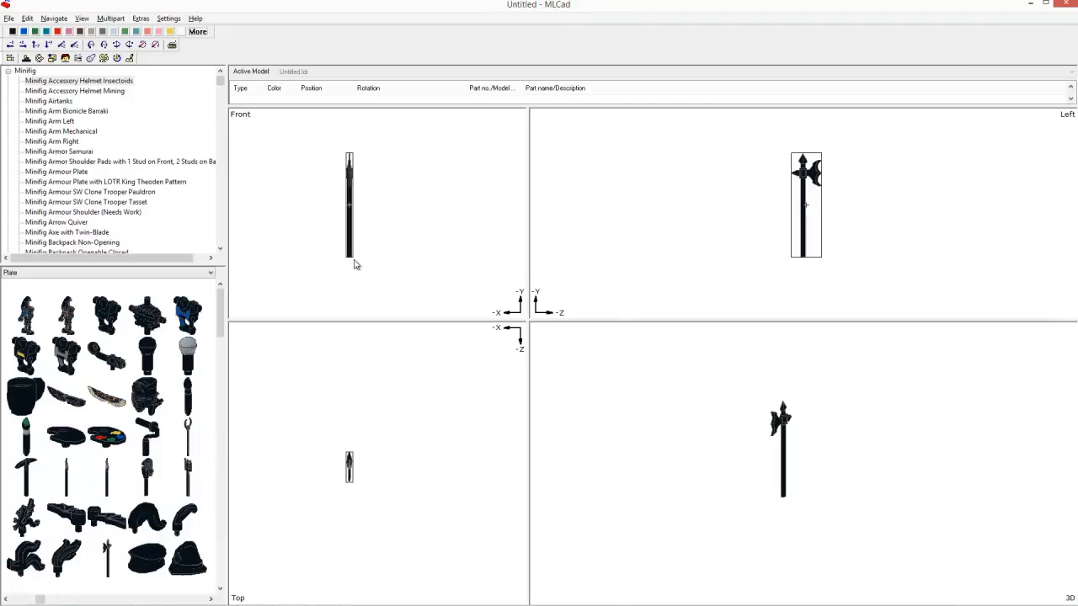
left_click(593, 334)
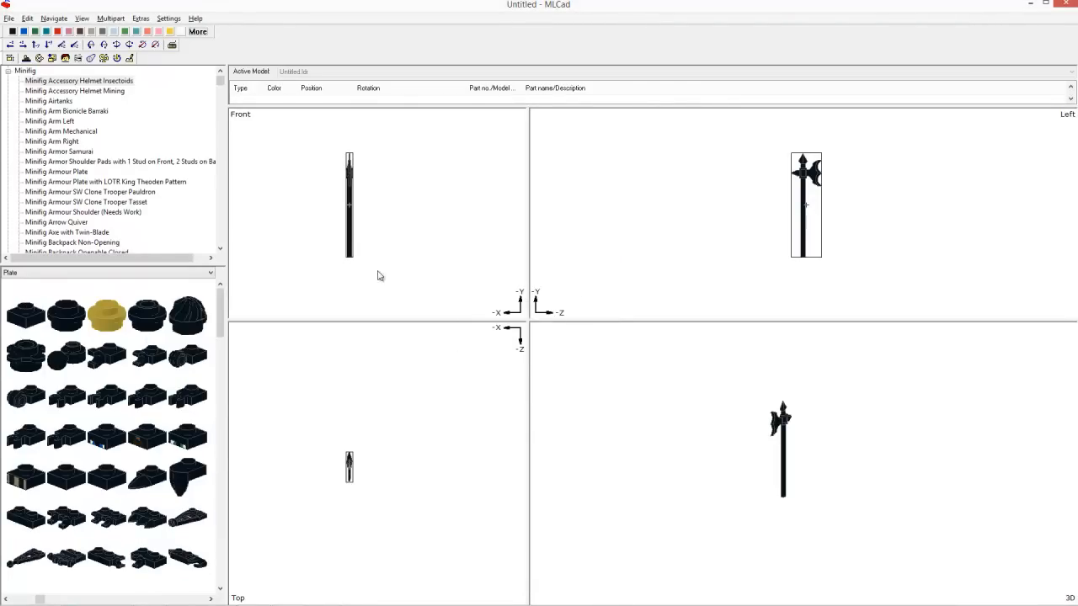
Step: Try out the spear with the grey tip from the Minifig parts beside the halberd and delete it
left_click(126, 181)
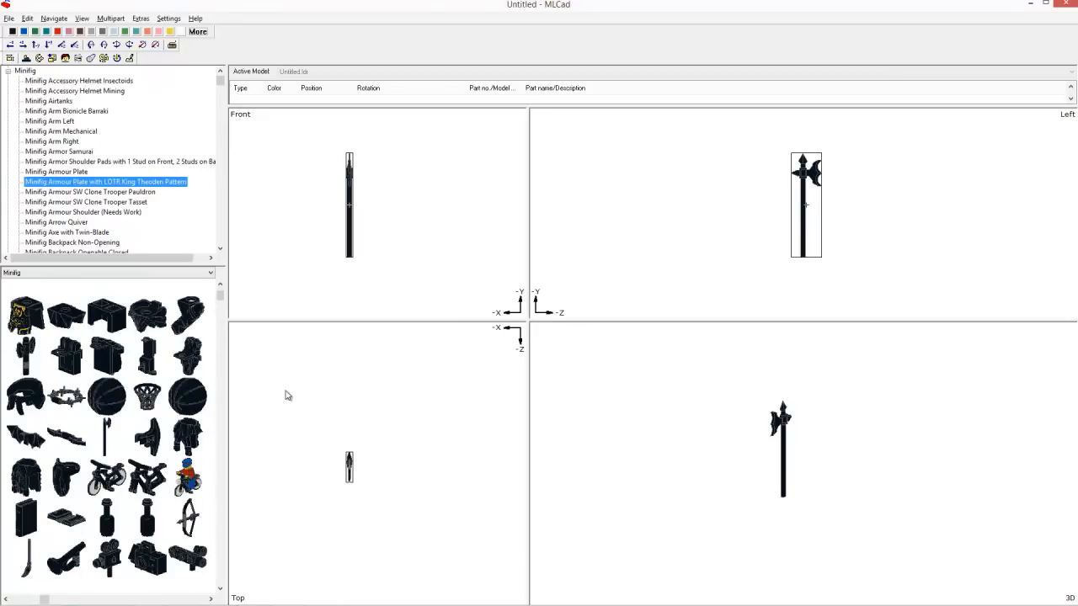
left_click_drag(220, 294, 221, 397)
left_click(221, 437)
left_click(221, 436)
left_click(220, 436)
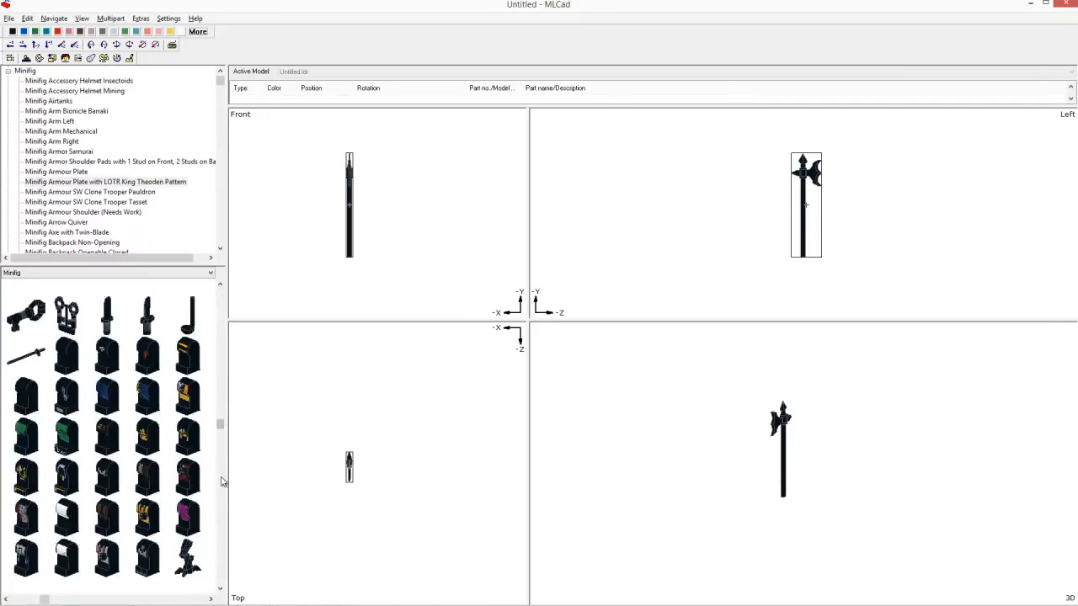
left_click(221, 477)
left_click(220, 495)
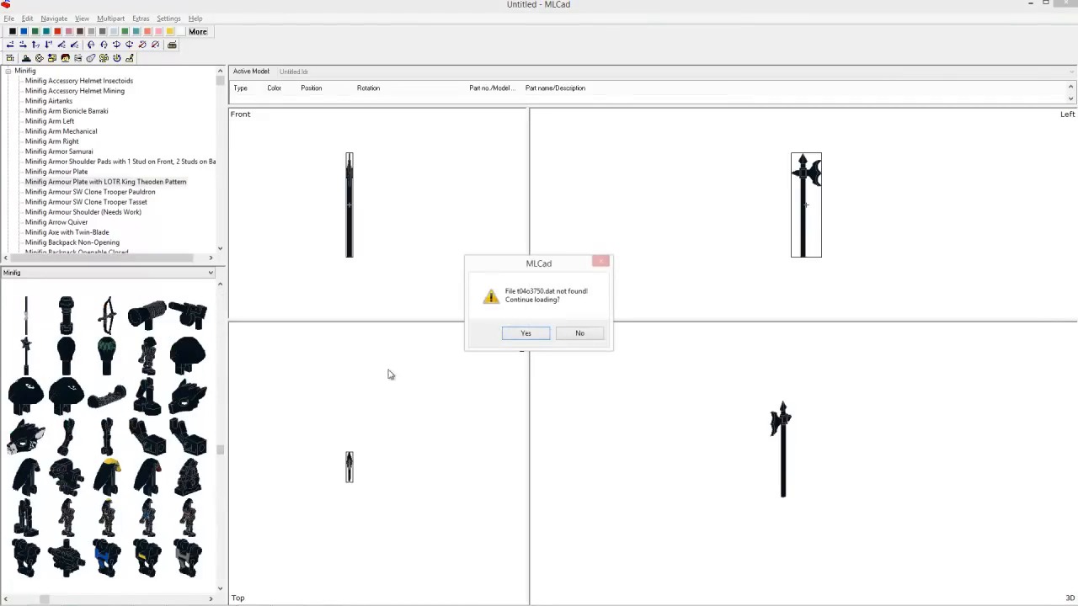
left_click(520, 333)
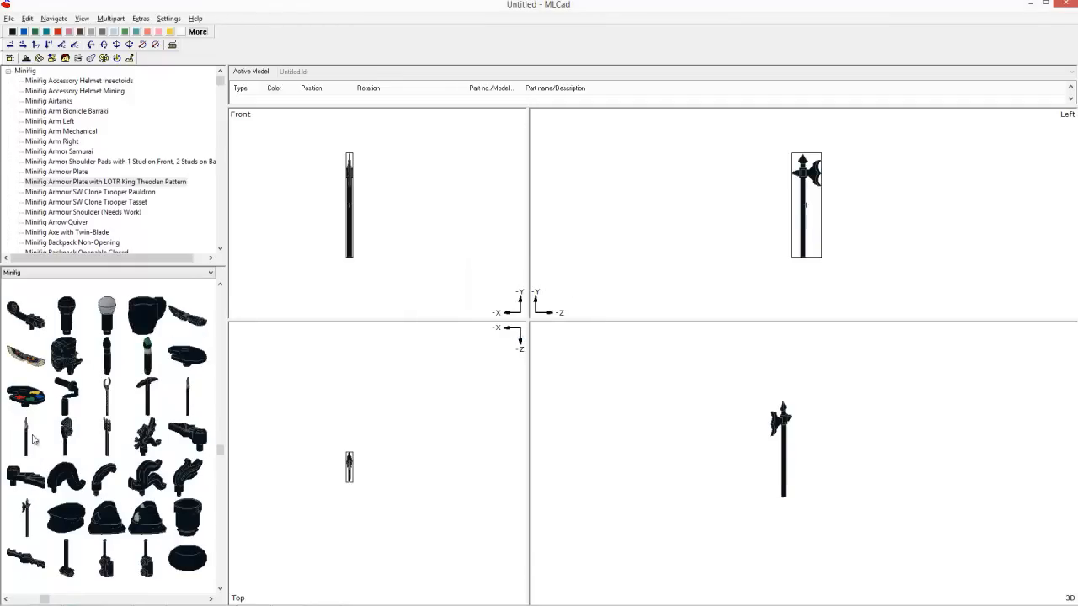
left_click_drag(31, 438, 422, 225)
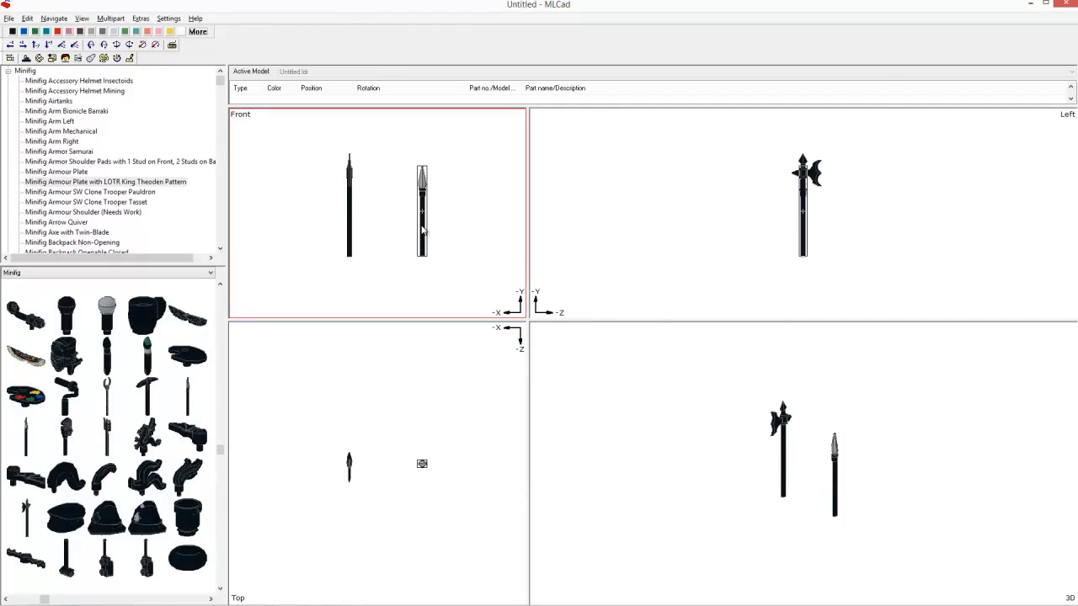
key("Delete")
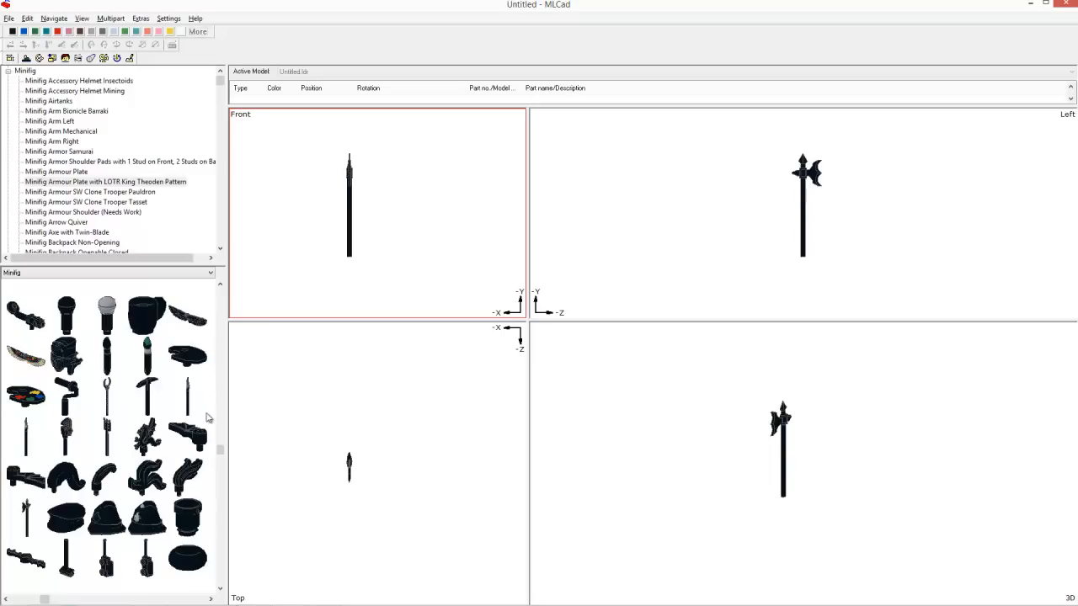
Step: Try out the other spear from the Minifig parts beside the halberd, delete it and continue browsing the parts
left_click_drag(194, 388, 399, 247)
key("Delete")
left_click(221, 541)
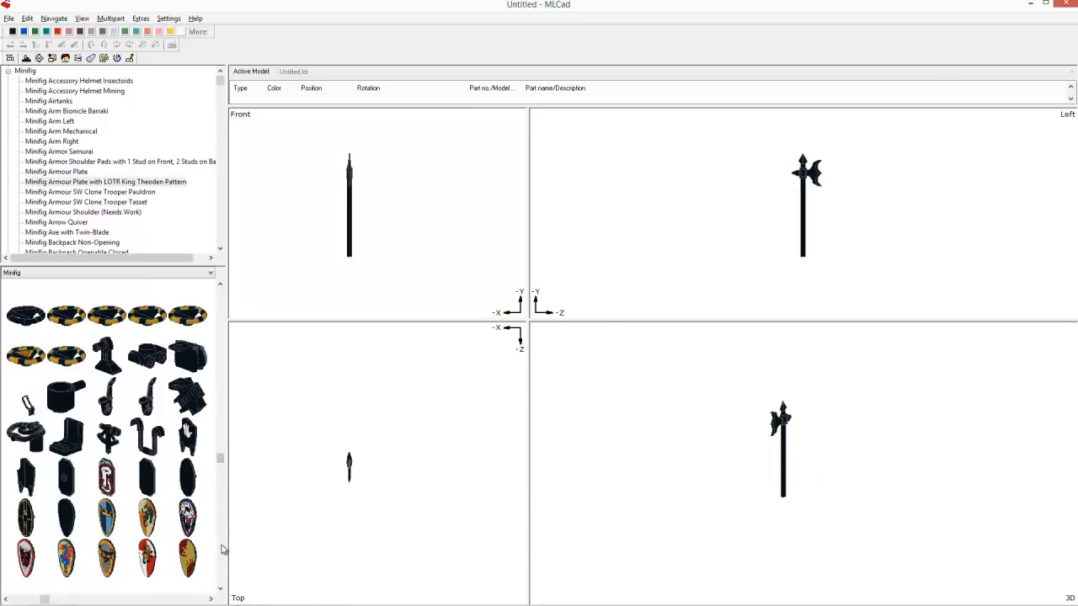
Step: Find the polearm with curved side blades and the plain spear among the Minifig parts and place both beside the halberd in the Front view
left_click(222, 545)
left_click(526, 339)
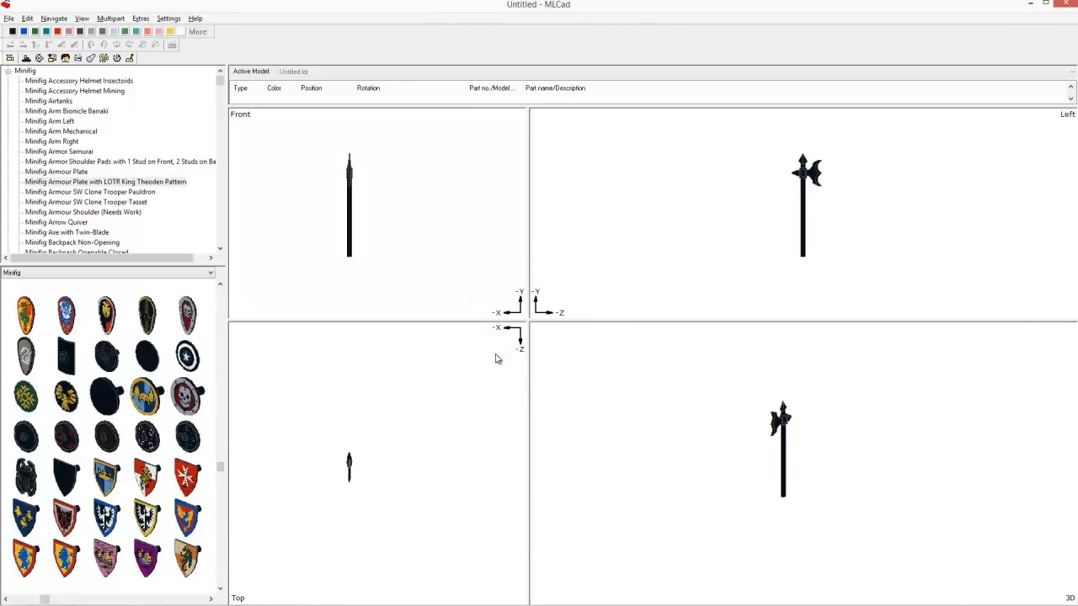
key("Return")
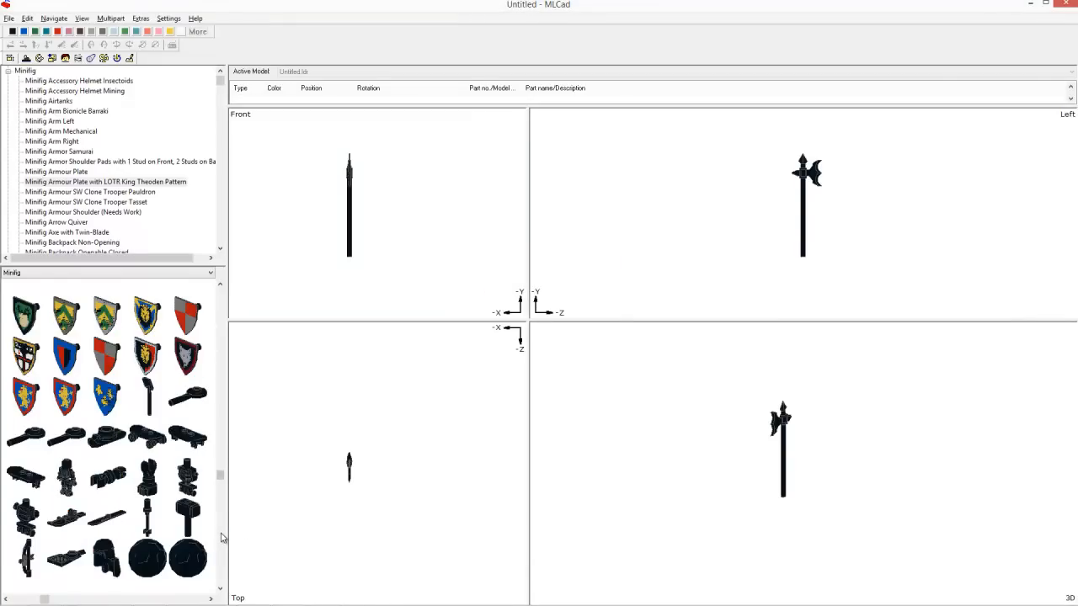
left_click(221, 544)
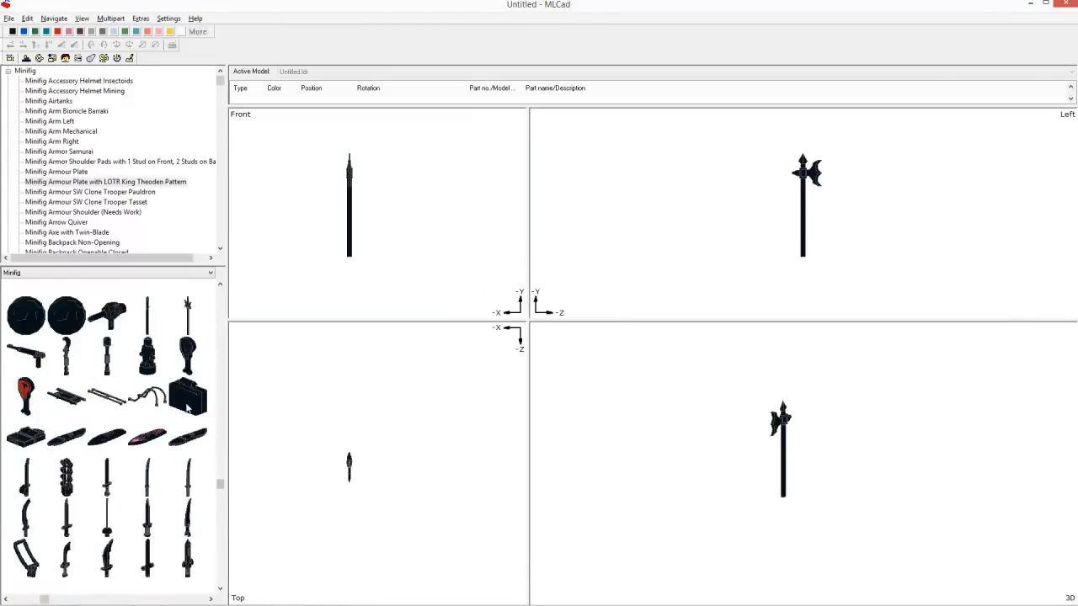
left_click_drag(180, 313, 388, 216)
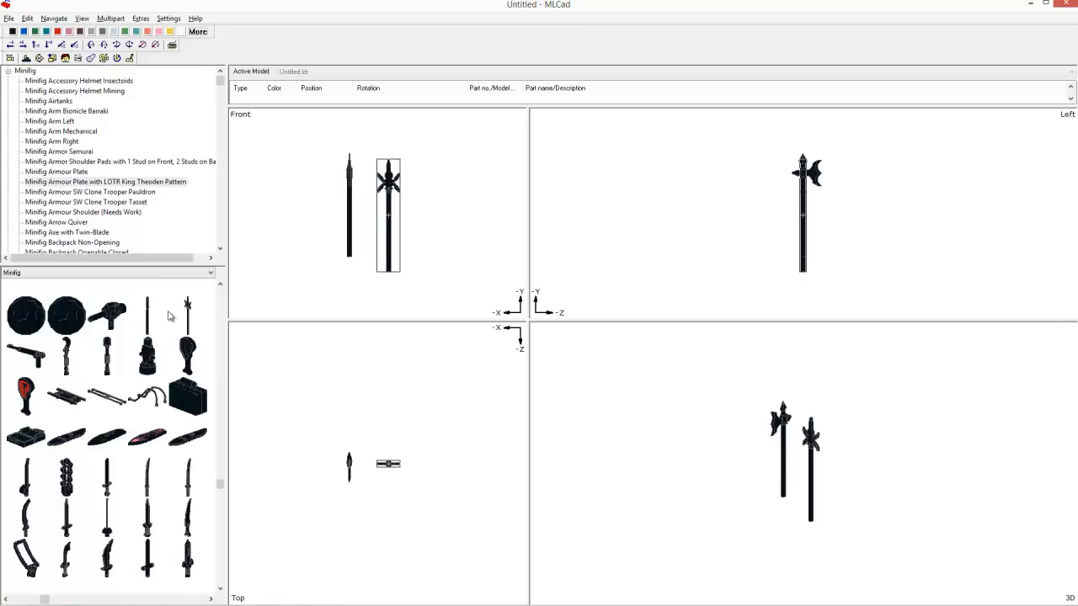
left_click_drag(153, 318, 427, 234)
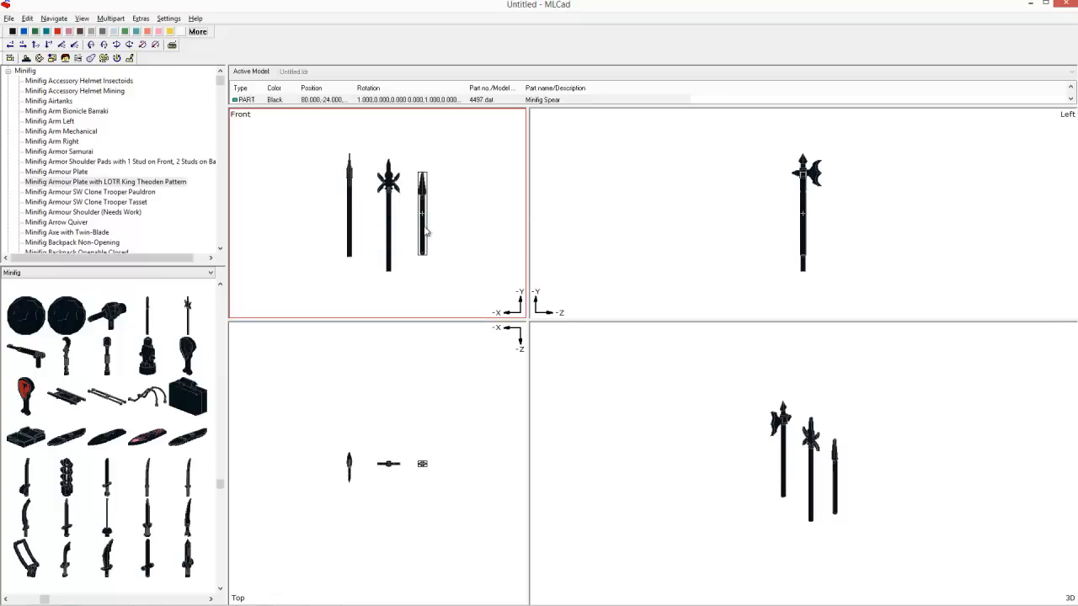
Step: Find the hooked-tip sword among the Minifig parts and place it in the Front view on the free side of the halberd
left_click(220, 569)
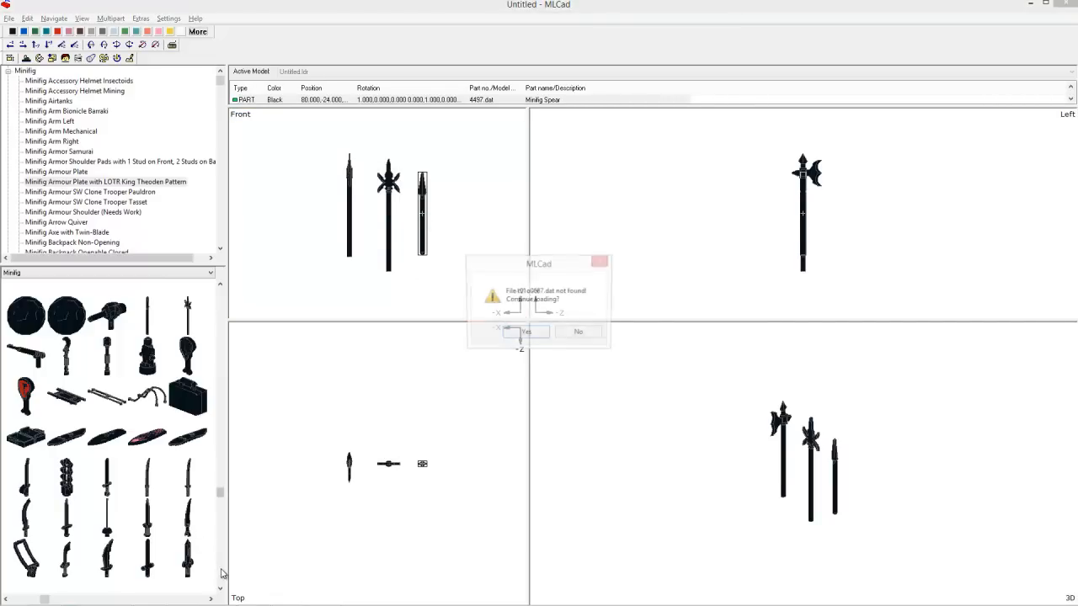
key("Return")
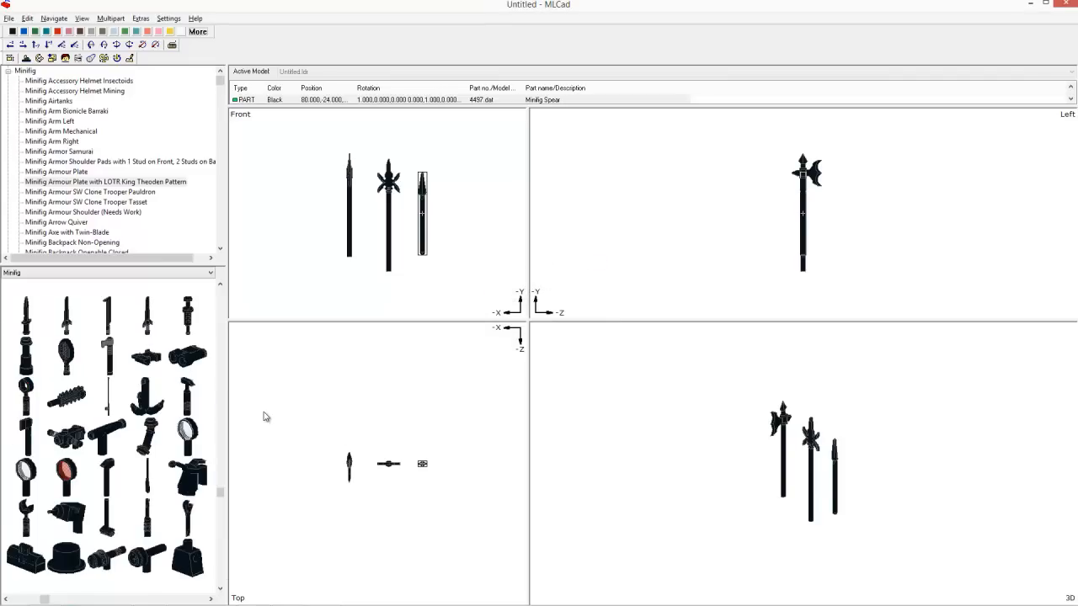
left_click_drag(99, 313, 314, 281)
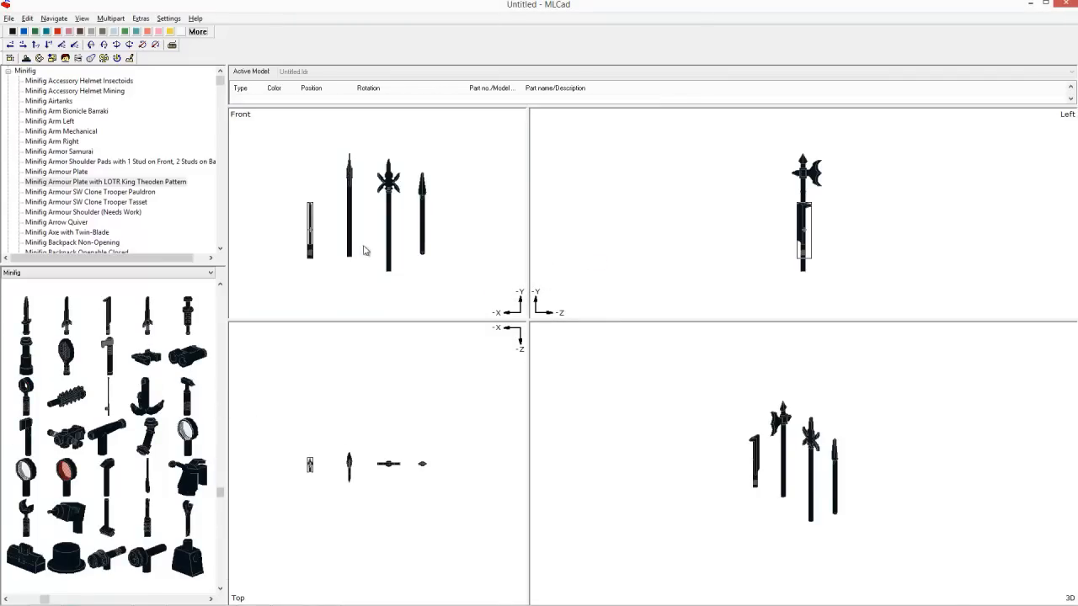
scroll(761, 522, "up", 3)
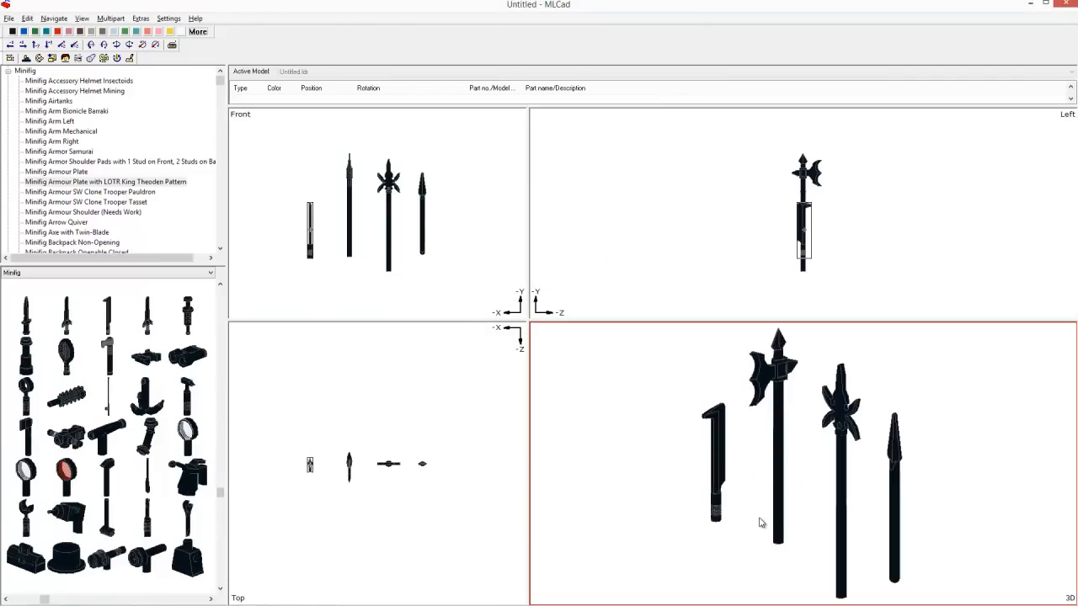
Step: Look through the remaining Minifig parts after the tools and torsos for more weapons
left_click(218, 553)
left_click(218, 554)
left_click(219, 559)
left_click(218, 564)
left_click(218, 568)
left_click(219, 574)
left_click(220, 580)
left_click(219, 579)
left_click(220, 588)
left_click(220, 588)
left_click(220, 581)
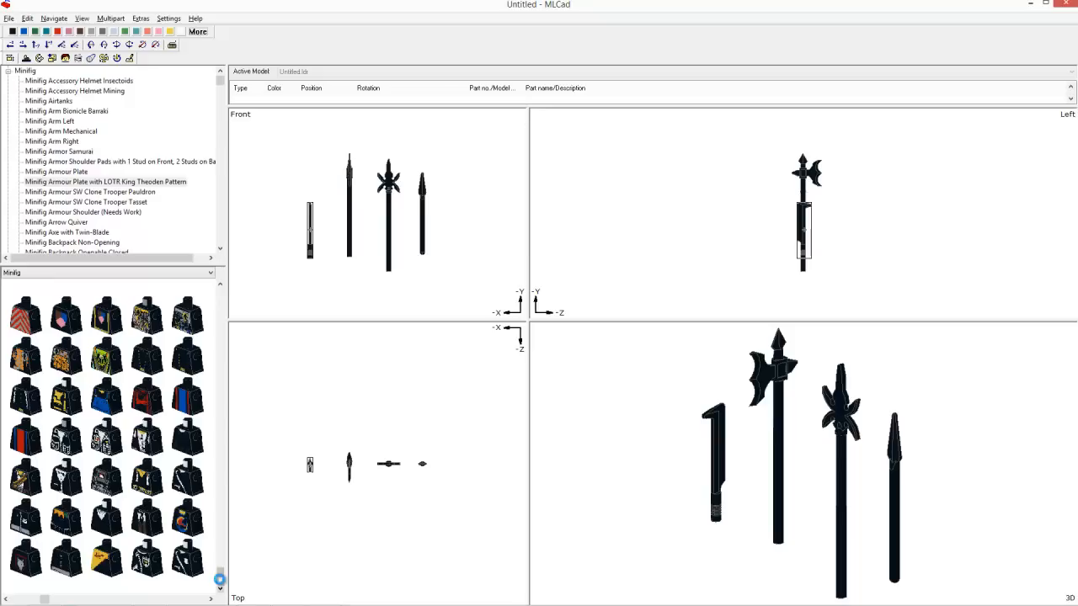
key("Return")
Step: Go back to the shields among the Minifig parts and place the plain notched shield beside the spear in the Front view
left_click(220, 458)
left_click(220, 458)
left_click(219, 457)
left_click(220, 457)
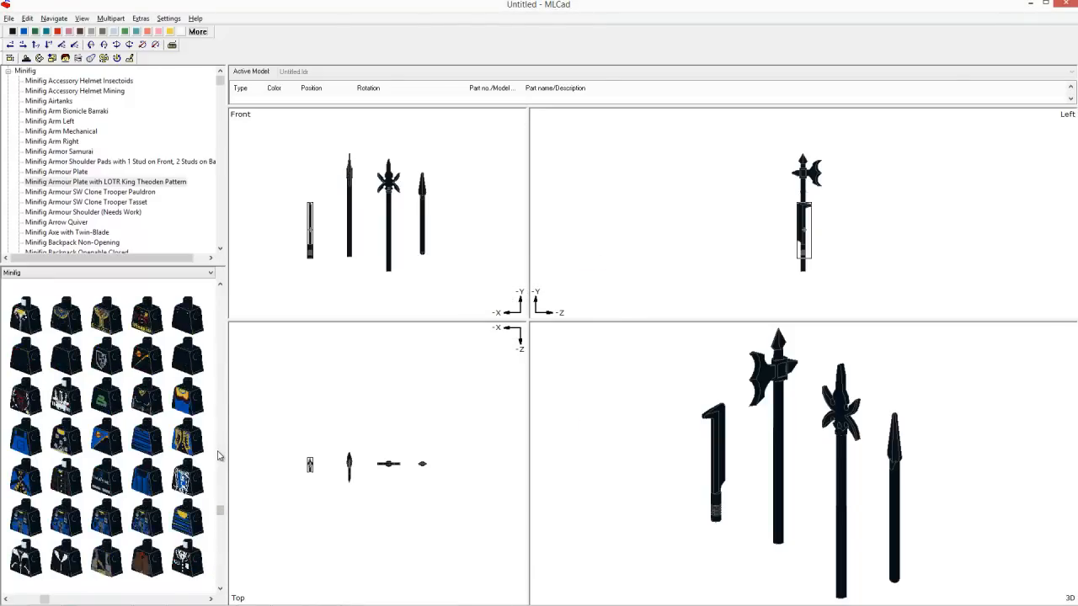
left_click(219, 456)
left_click(220, 456)
left_click(220, 455)
left_click(217, 454)
left_click(217, 425)
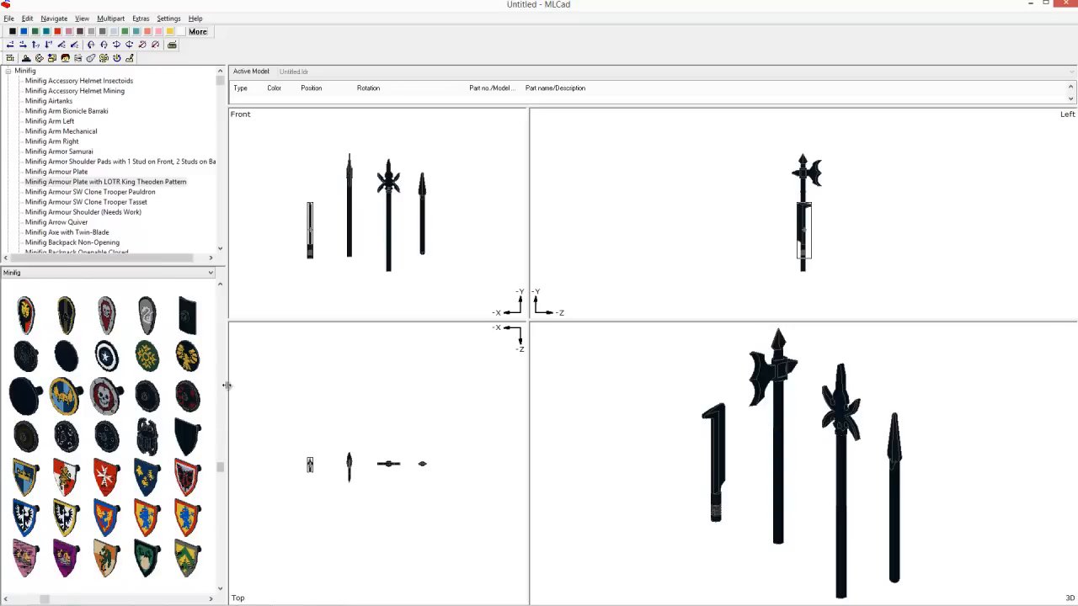
left_click(221, 385)
left_click_drag(144, 445, 404, 348)
left_click_drag(445, 233, 445, 234)
Step: Export all steps of the weapons model to the Desktop in the LDraw normal format
left_click(10, 17)
left_click(47, 80)
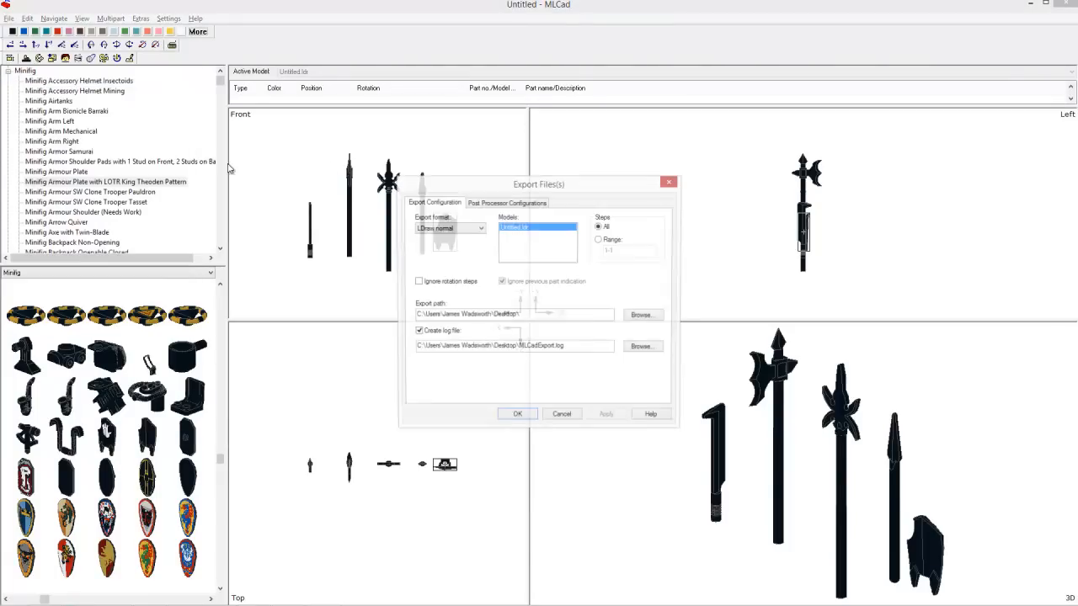
left_click(517, 416)
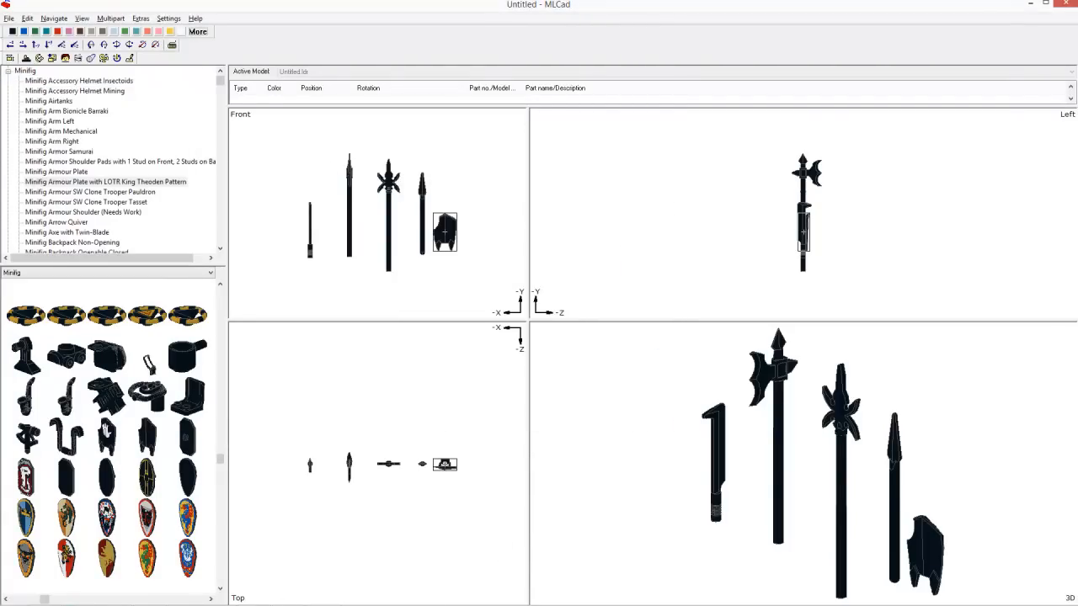
Step: Switch to Blender and import Untitled_00001.ldr from the Desktop as an LDraw model with Standard Primitives and Basic Cleanup
left_click(117, 598)
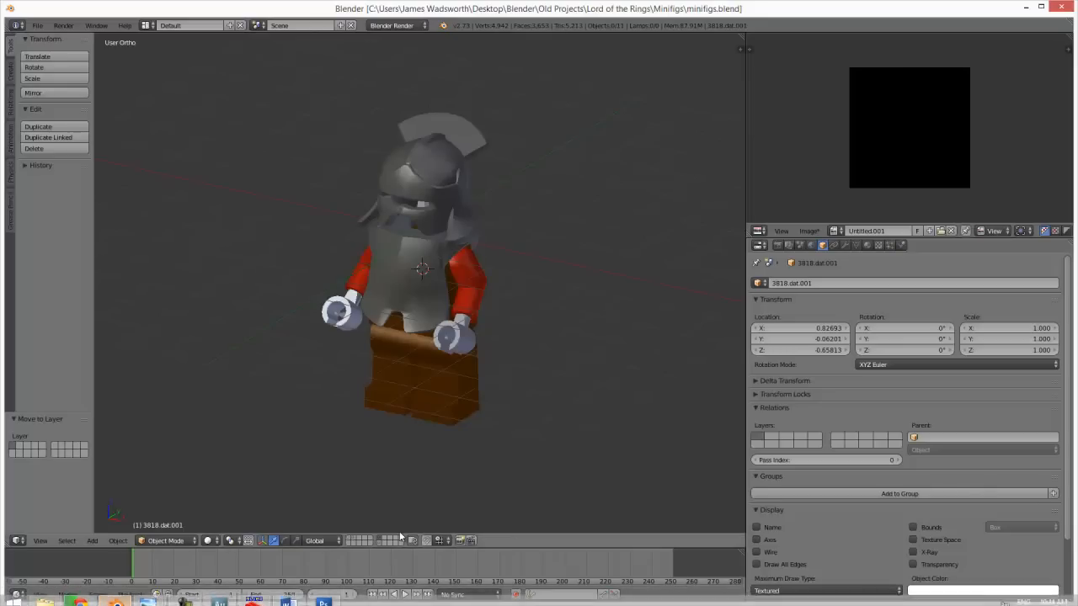
left_click(37, 25)
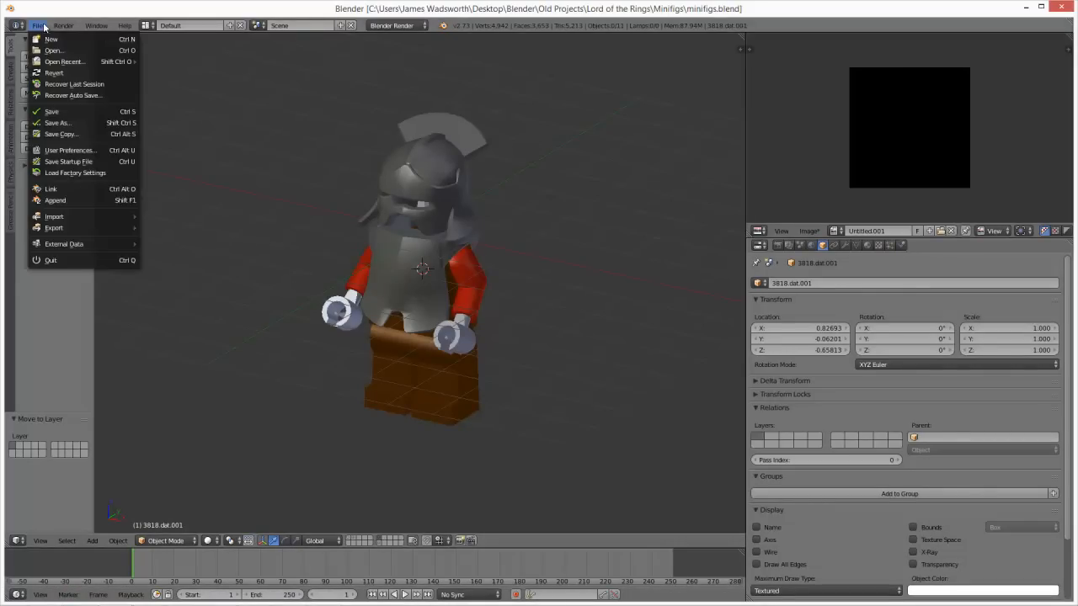
mouse_move(84, 216)
left_click(212, 319)
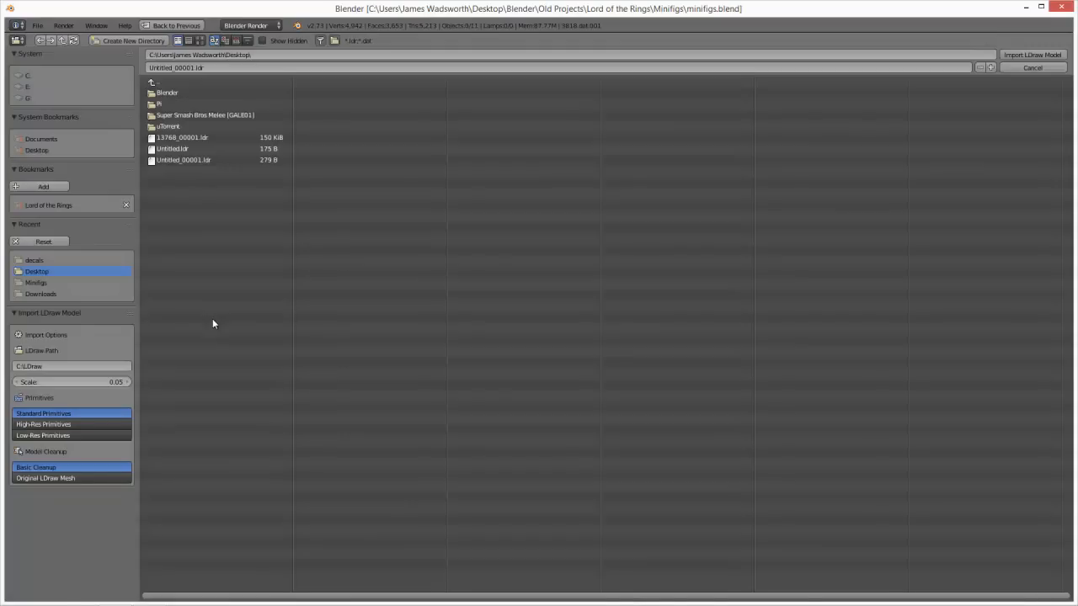
left_click(232, 160)
left_click(1032, 55)
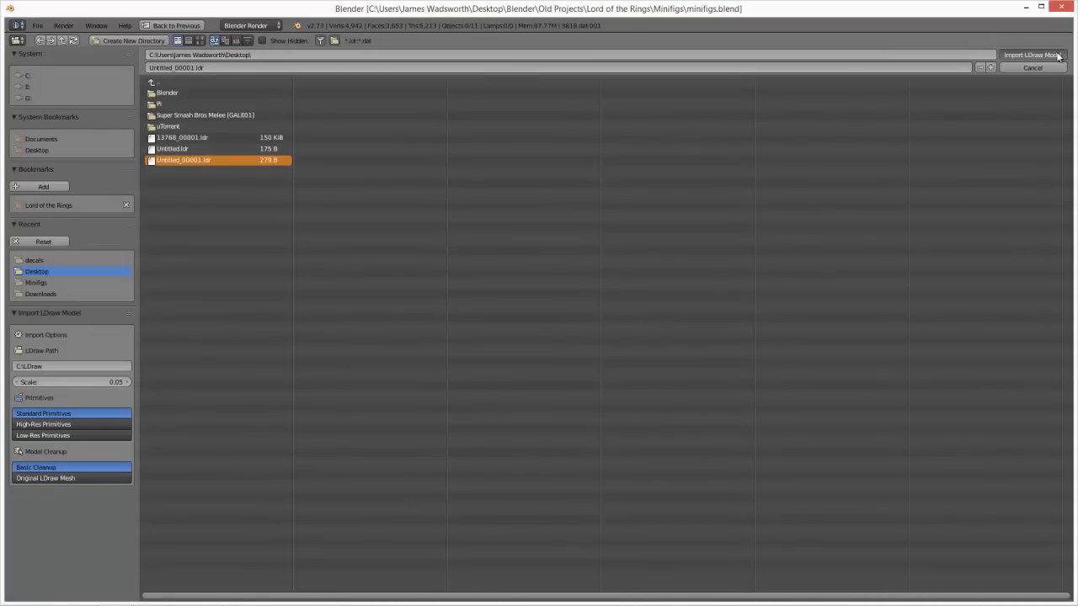
Step: Assign the existing Gray material to the imported shield and the plain spear
key("KP_1")
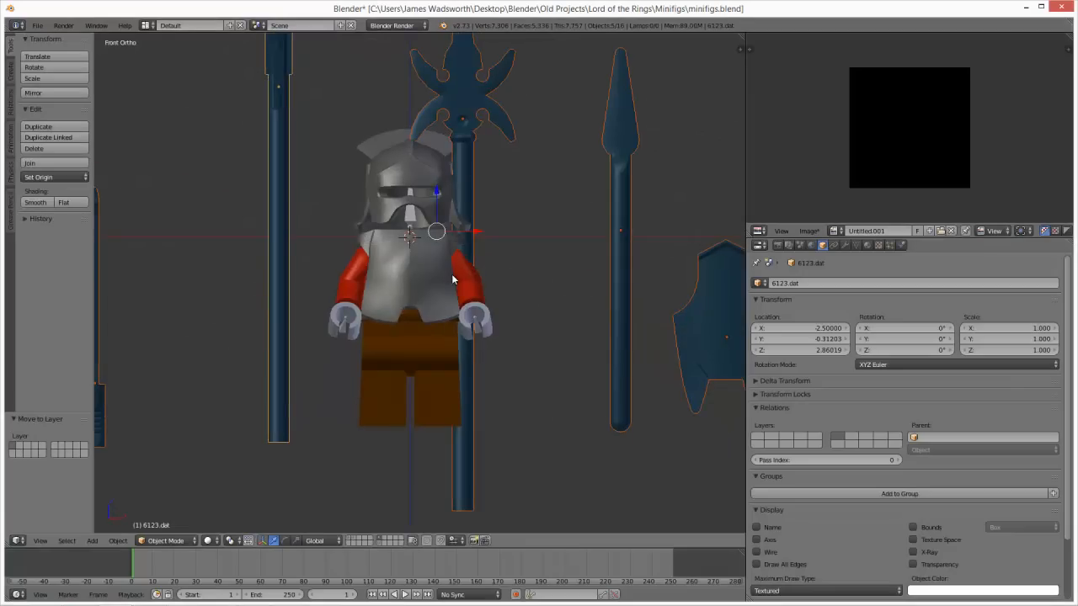
scroll(570, 302, "down", 2)
right_click(604, 302)
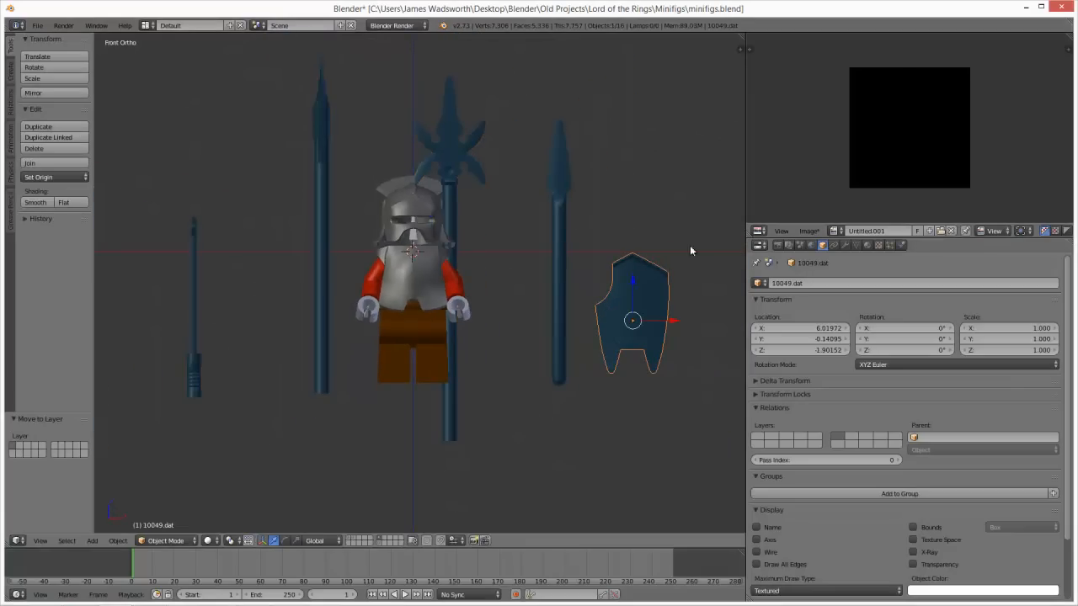
left_click(866, 245)
left_click(761, 321)
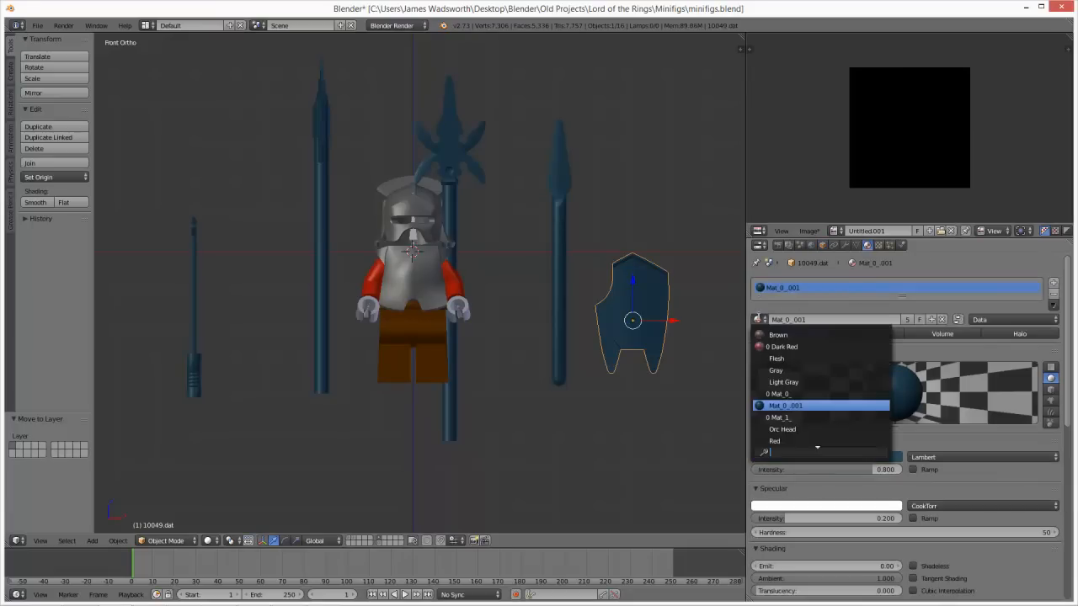
left_click(810, 368)
right_click(560, 295)
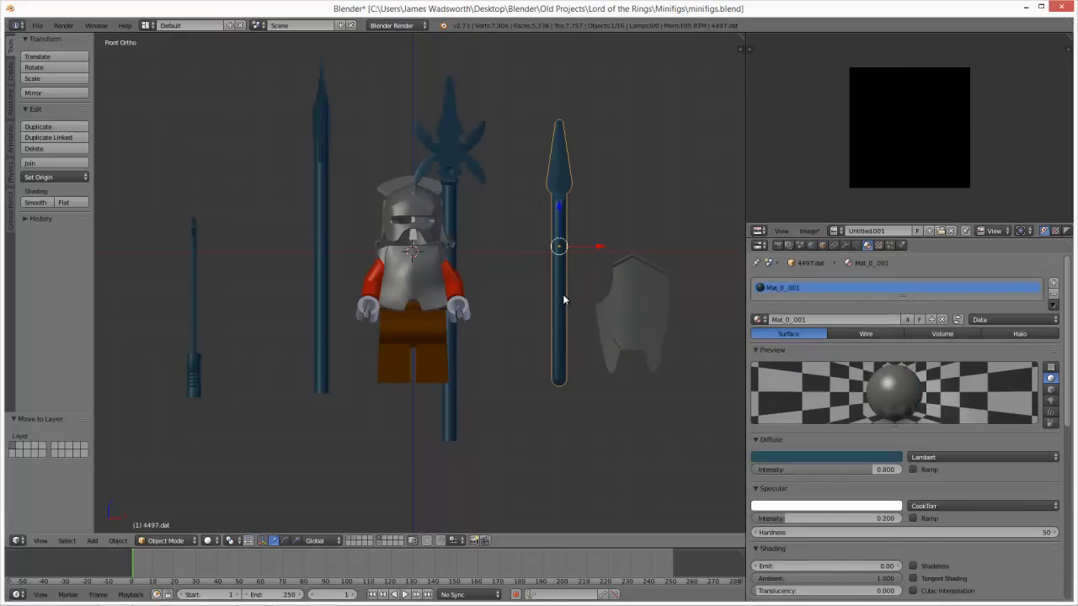
left_click(760, 320)
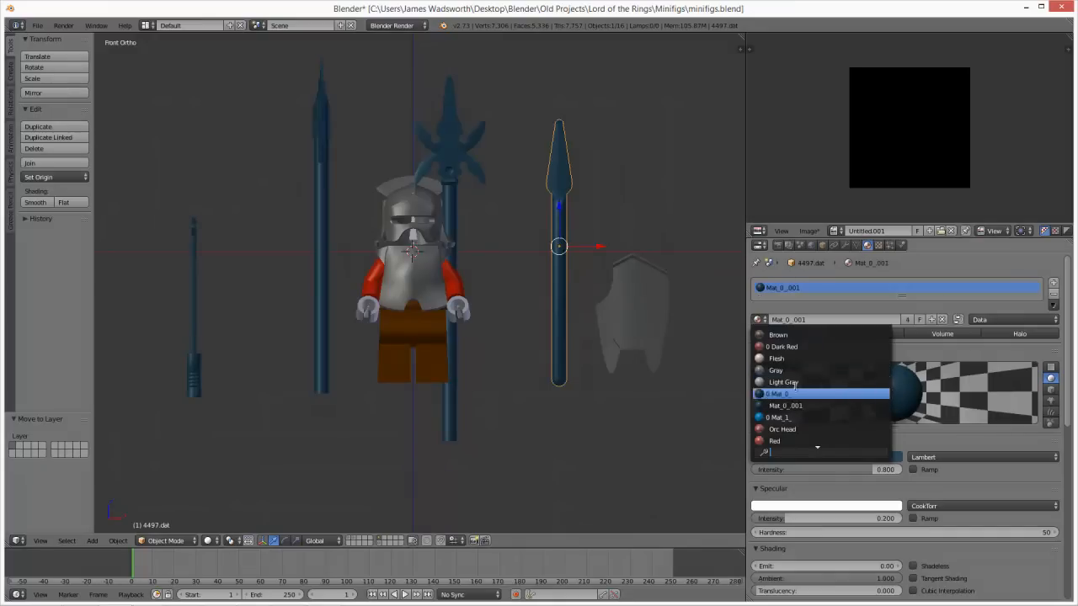
left_click(776, 370)
Step: Assign the Gray material to the multi-bladed polearm, the halberd and the hooked-tip sword
right_click(439, 153)
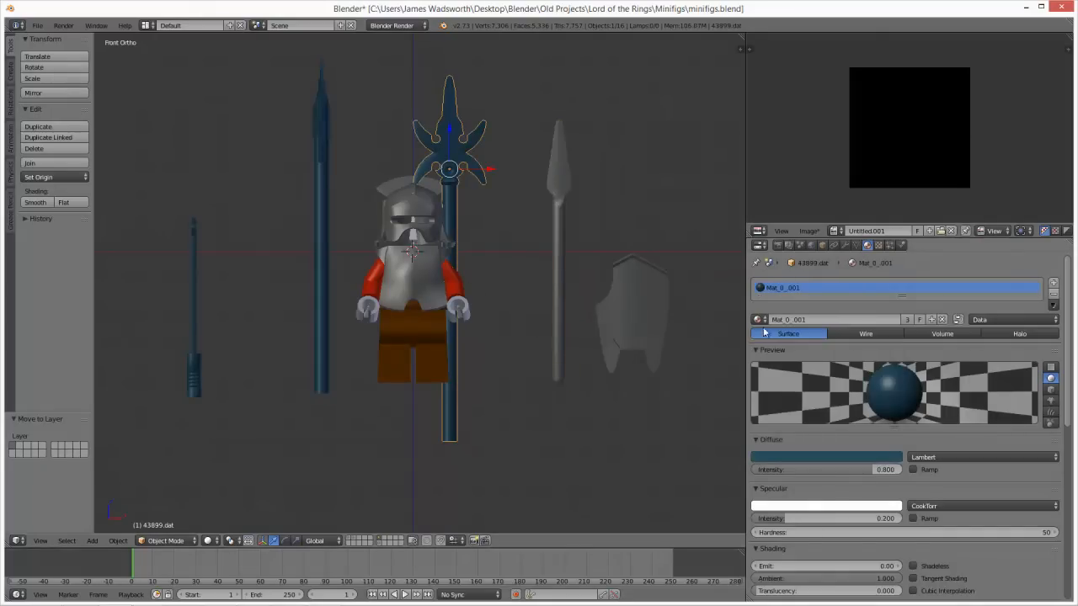
left_click(760, 320)
left_click(819, 373)
right_click(321, 219)
left_click(760, 320)
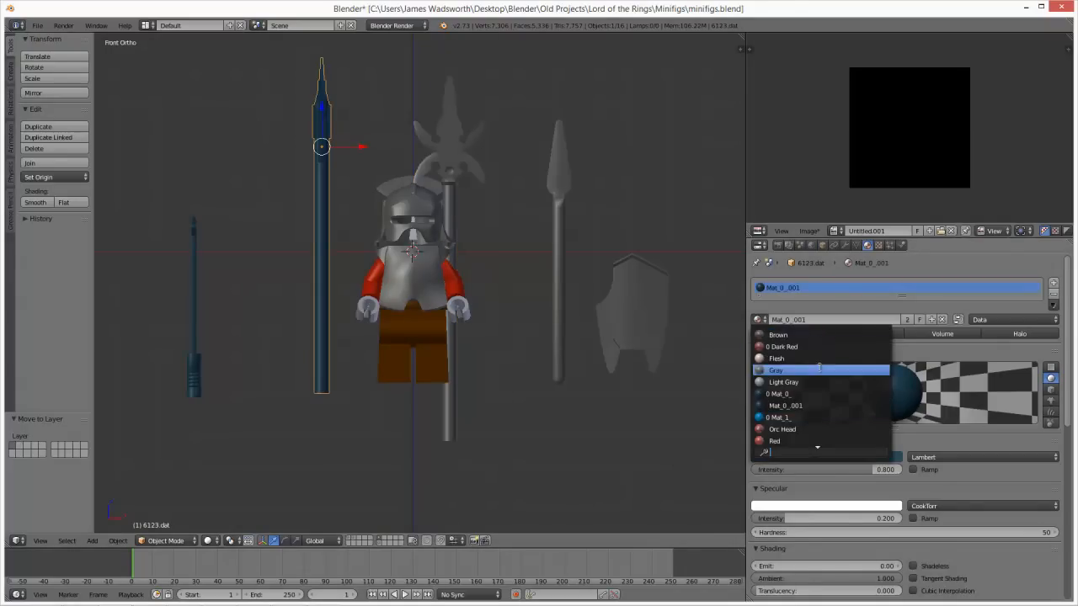
left_click(776, 370)
right_click(192, 320)
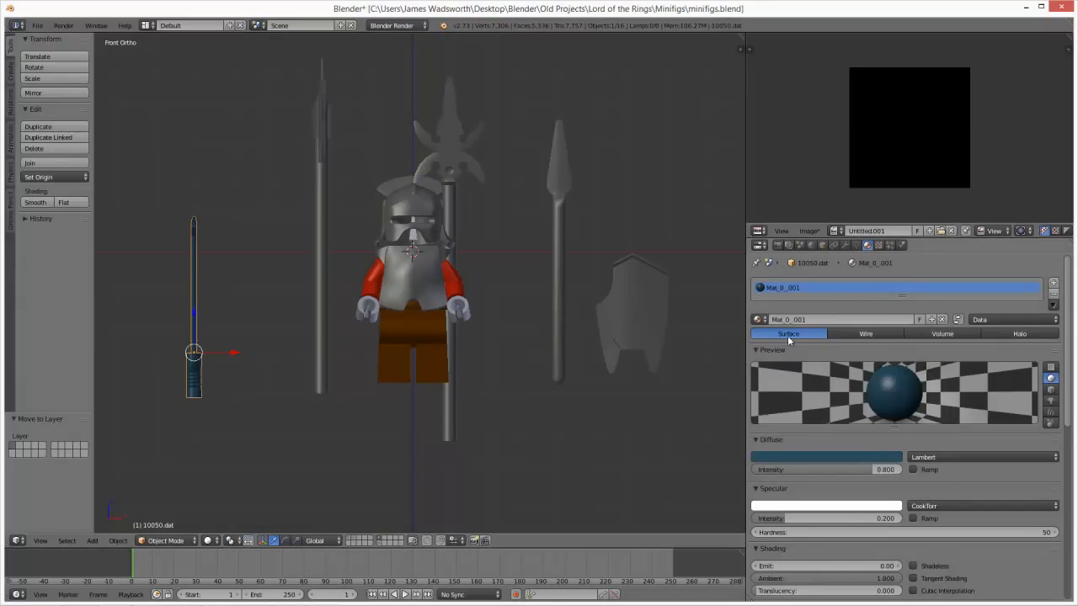
left_click(758, 320)
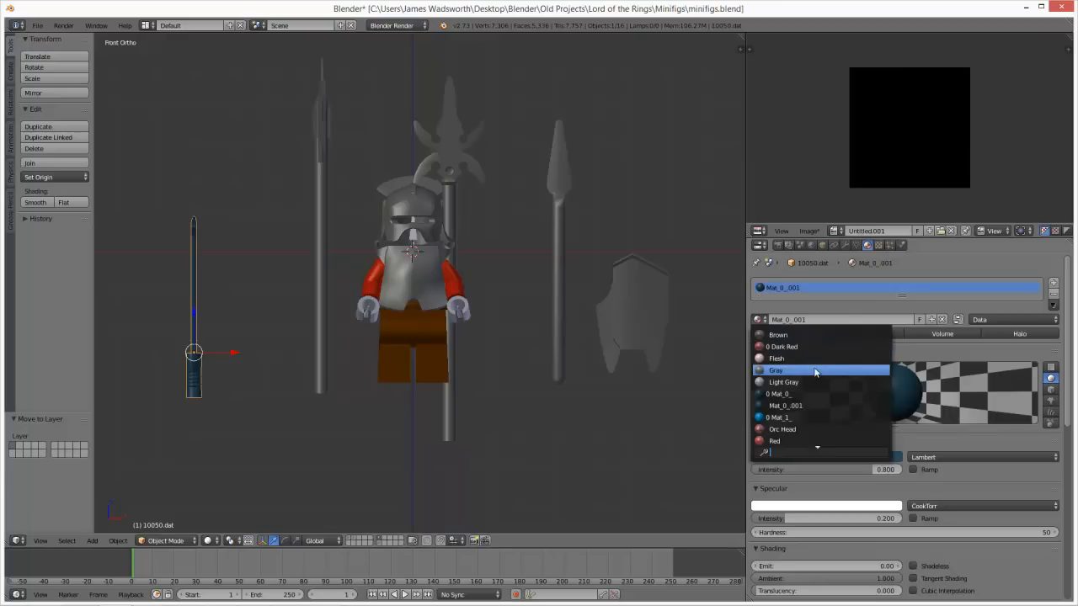
left_click(776, 369)
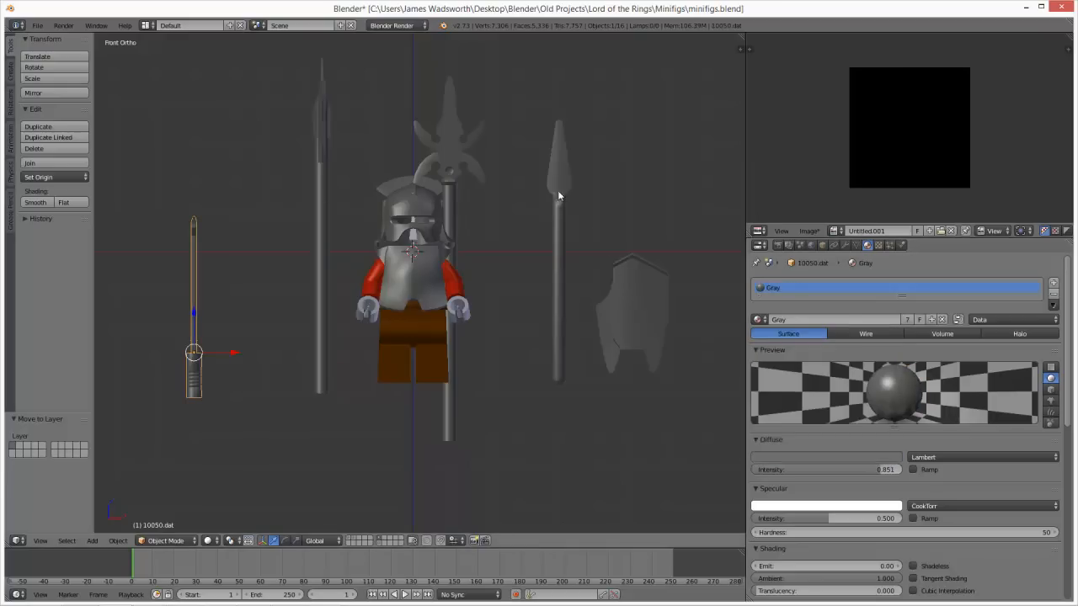
Step: Move the multi-bladed polearm about -5.3 in X and 0.2 in Z, and the shield about -3.9 in X and -0.9 in Z
right_click(462, 150)
key("g")
left_click(284, 236)
right_click(555, 245)
right_click(632, 307)
key("g")
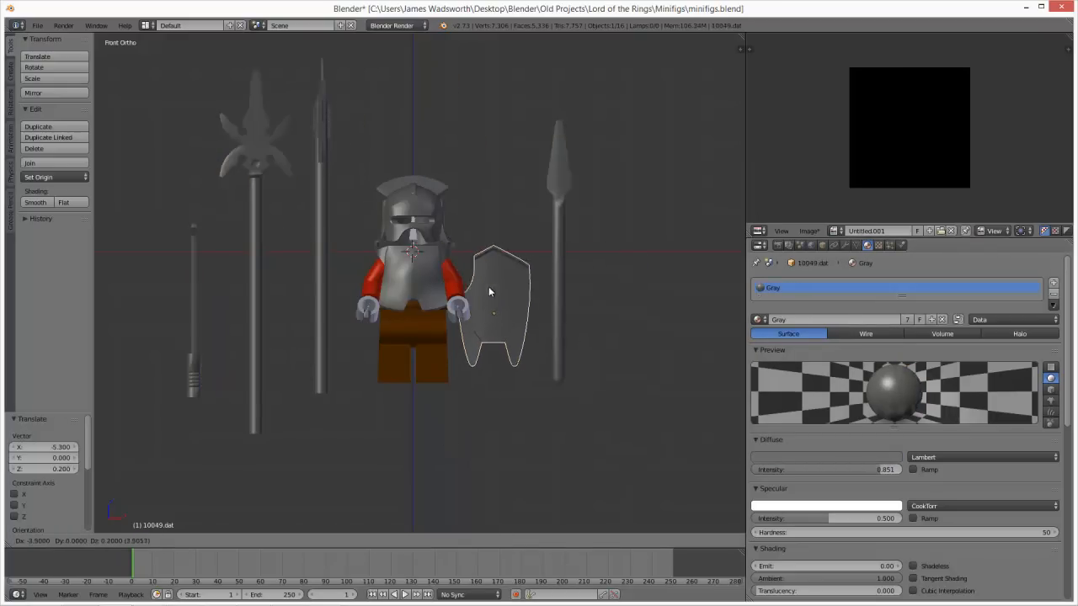
left_click(488, 322)
Step: Put the minifigure's armature into Pose Mode and select its L_Arm bone
key("KP_3")
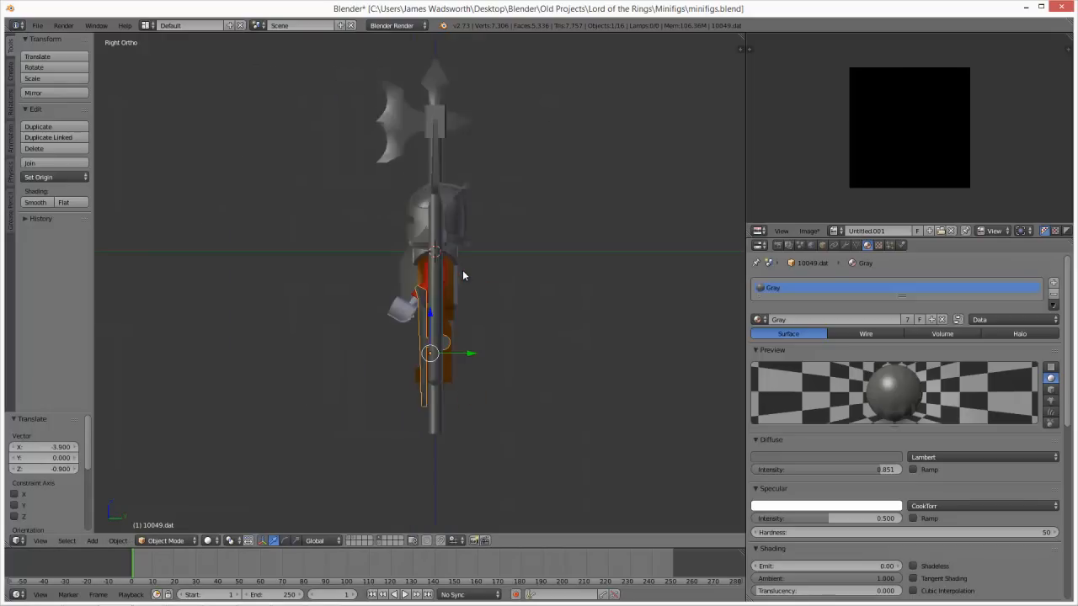
key("z")
right_click(455, 249)
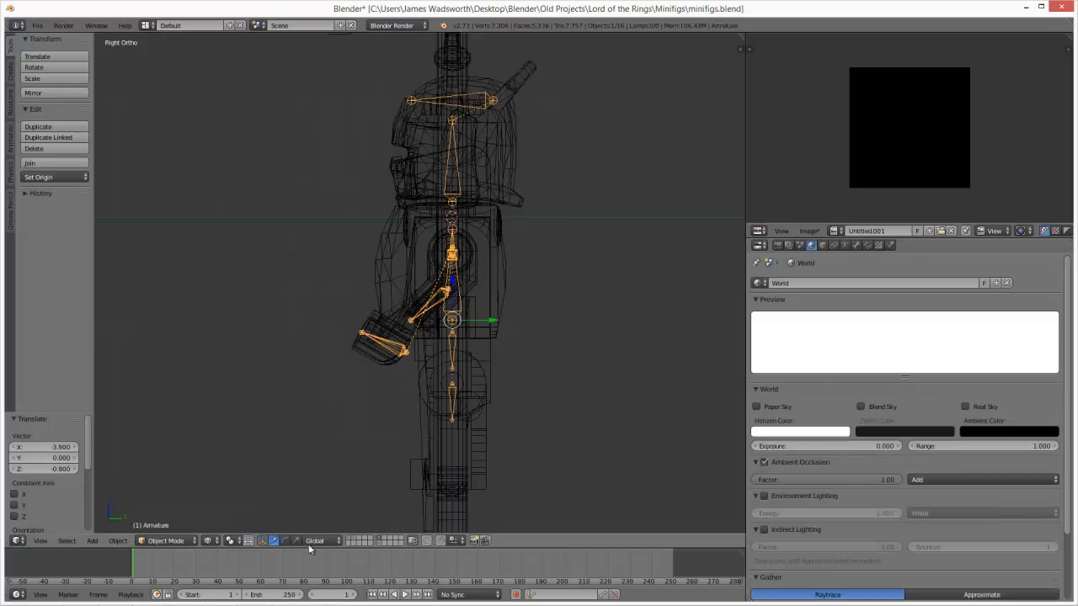
left_click(161, 542)
left_click(173, 500)
scroll(536, 306, "up", 2)
right_click(462, 246)
middle_click_drag(462, 246, 499, 253)
right_click(499, 253)
key("z")
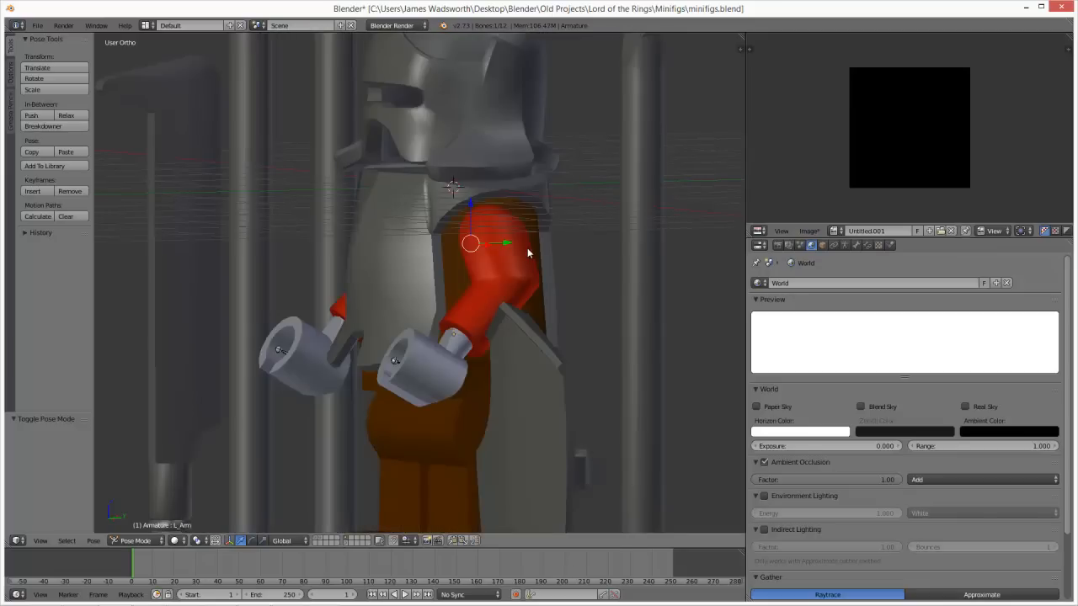
Step: Rotate the L_Arm bone 50° as seen from the side so that the arm is raised forward
key("KP_3")
key("z")
key("r")
right_click(551, 269)
key("KP_Decimal")
middle_click_drag(419, 246, 419, 257)
scroll(585, 279, "down", 12)
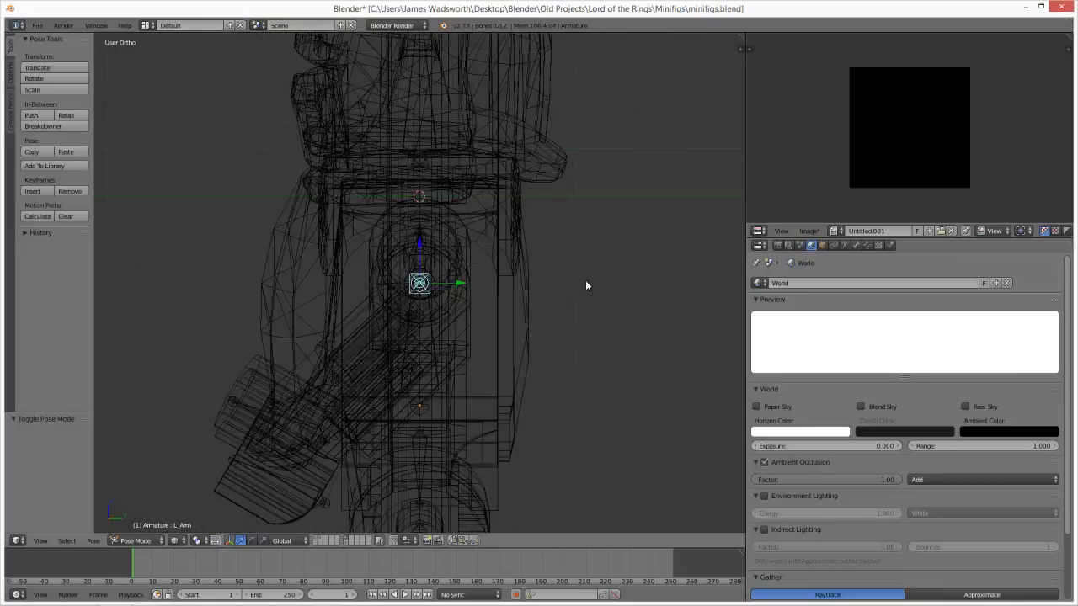
key("r")
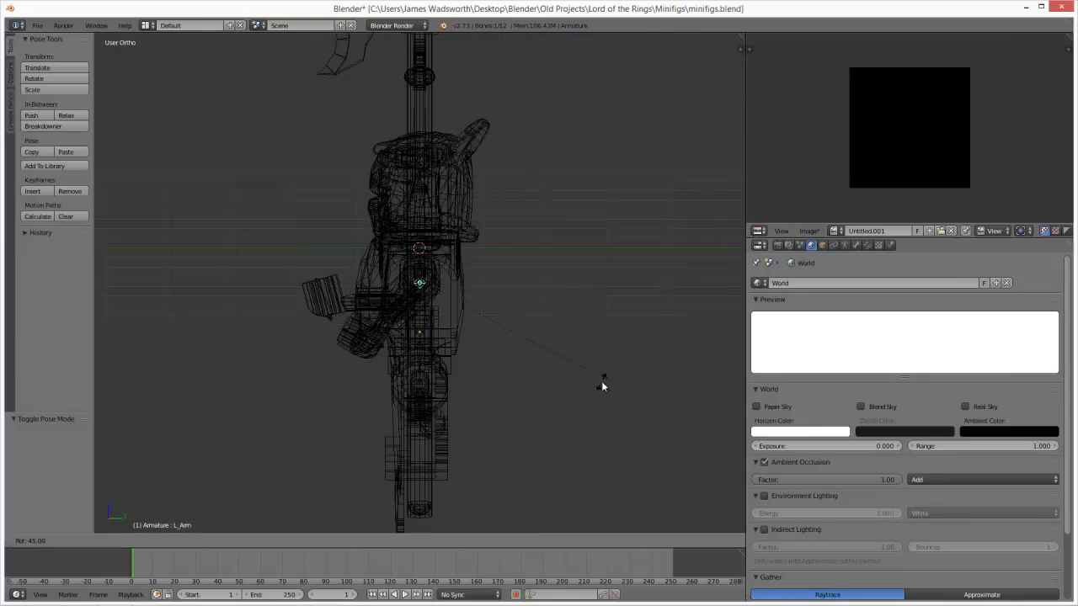
left_click(601, 403)
scroll(460, 368, "up", 6)
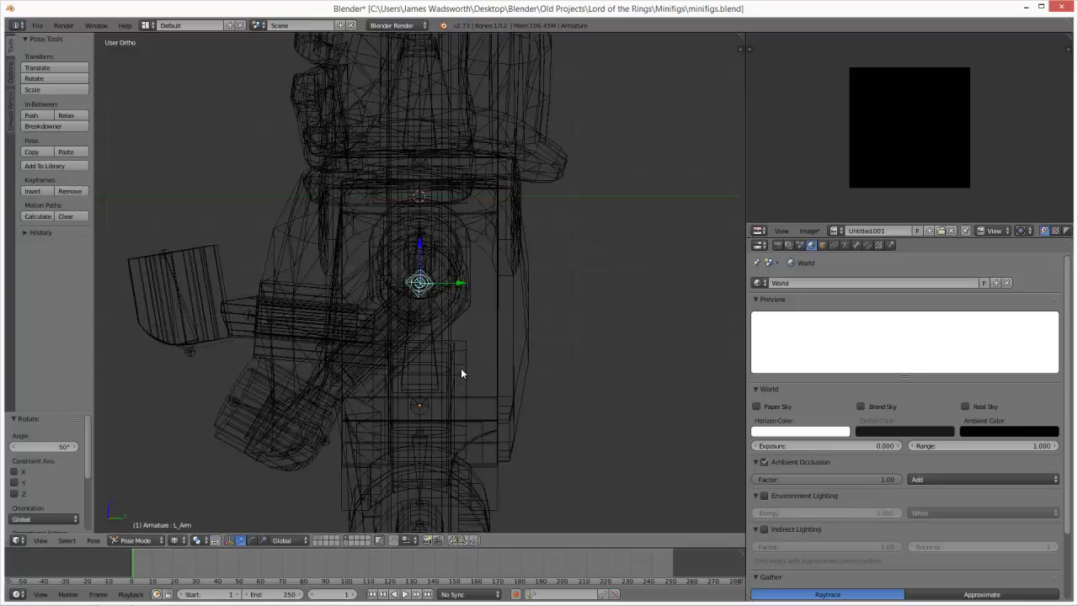
Step: Select the L_Hand bone and rotate it -85° as seen along the raised forearm
key("z")
mouse_move(489, 365)
middle_mouse_down()
mouse_move(570, 359)
mouse_move(490, 358)
middle_mouse_up()
key("z")
right_click(464, 352)
key("r")
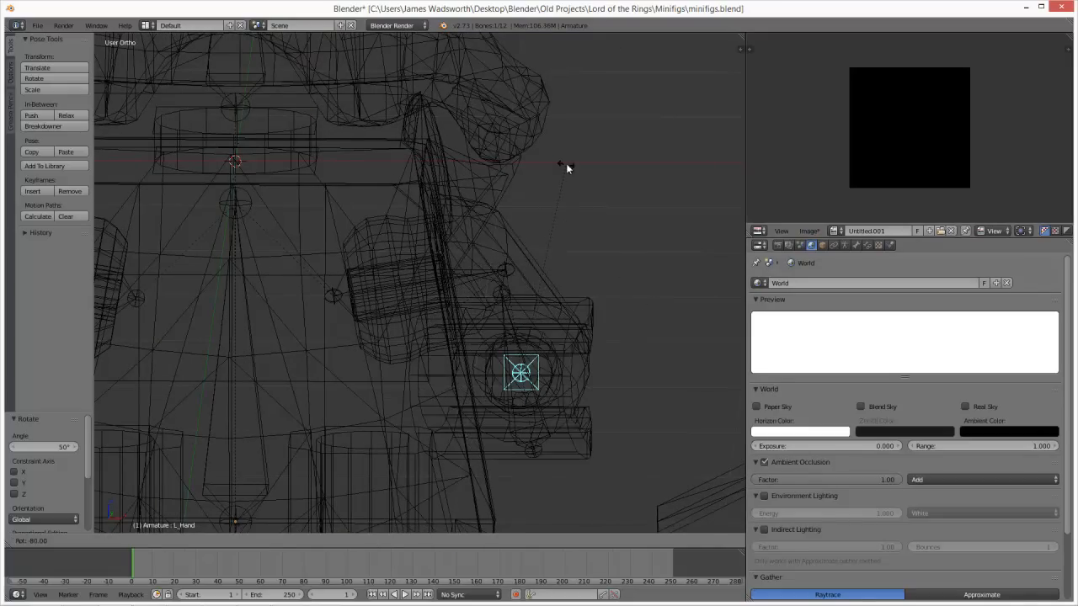
left_click(562, 231)
scroll(565, 244, "down", 4)
key("z")
middle_click_drag(561, 270, 474, 272)
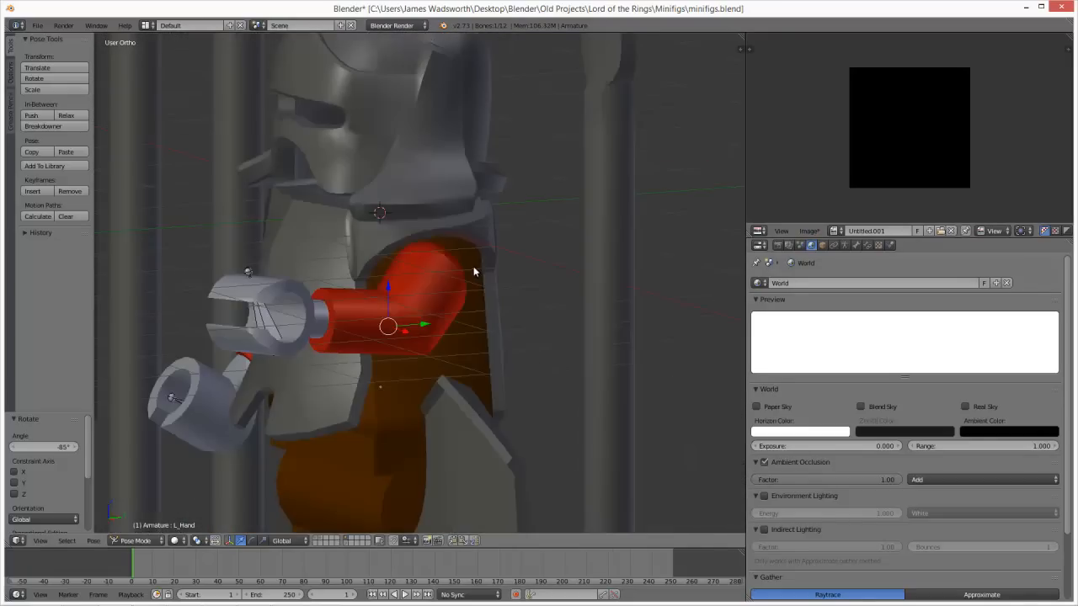
Step: Select the L_Weapon bone and set its parent to L_Hand in the armature's Edit Mode
key("z")
right_click(268, 324)
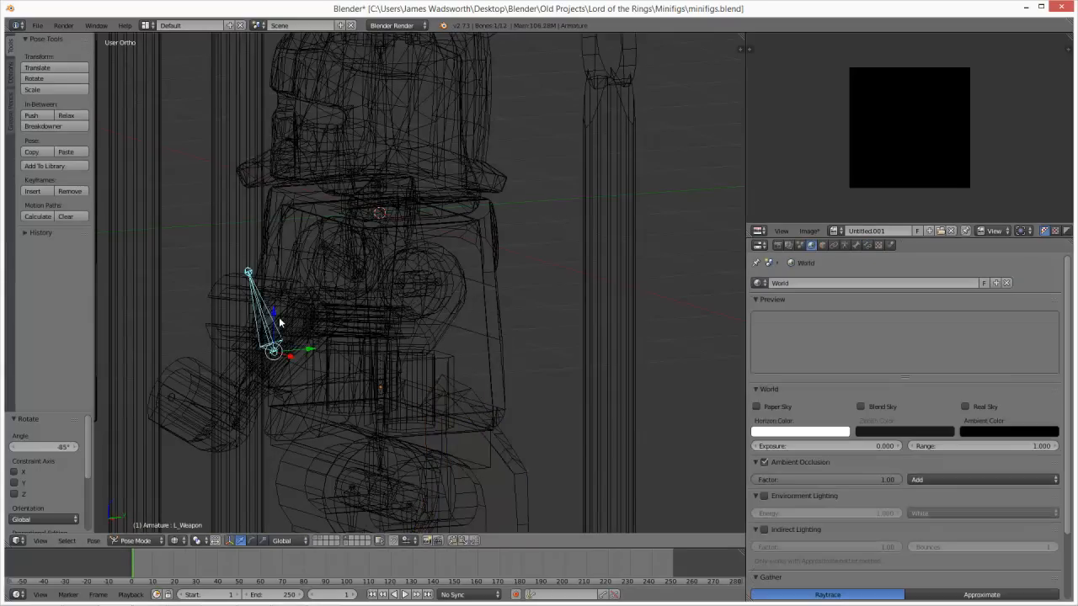
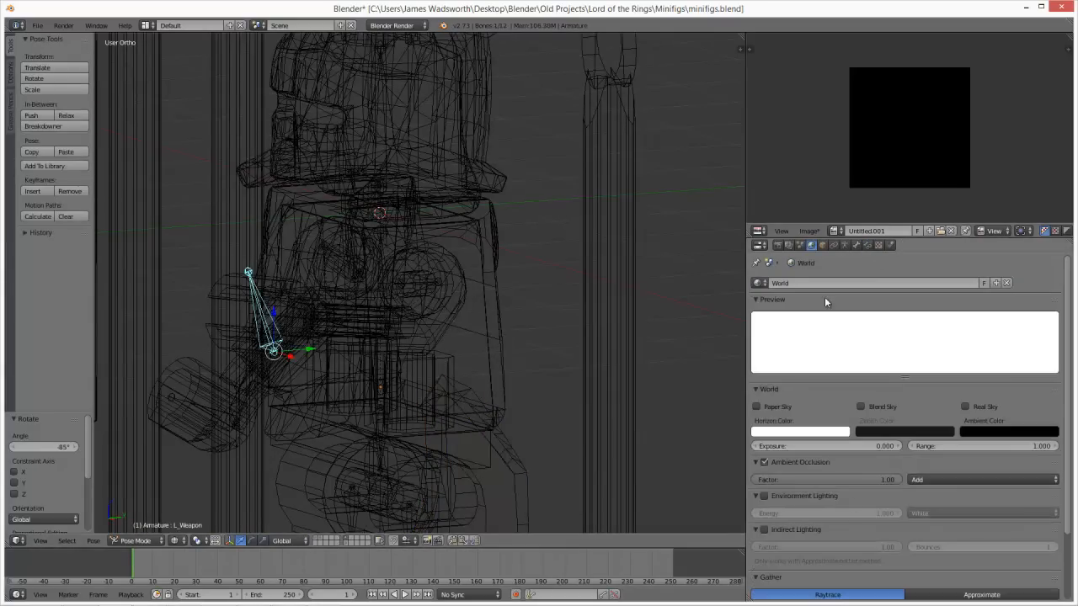
left_click(857, 245)
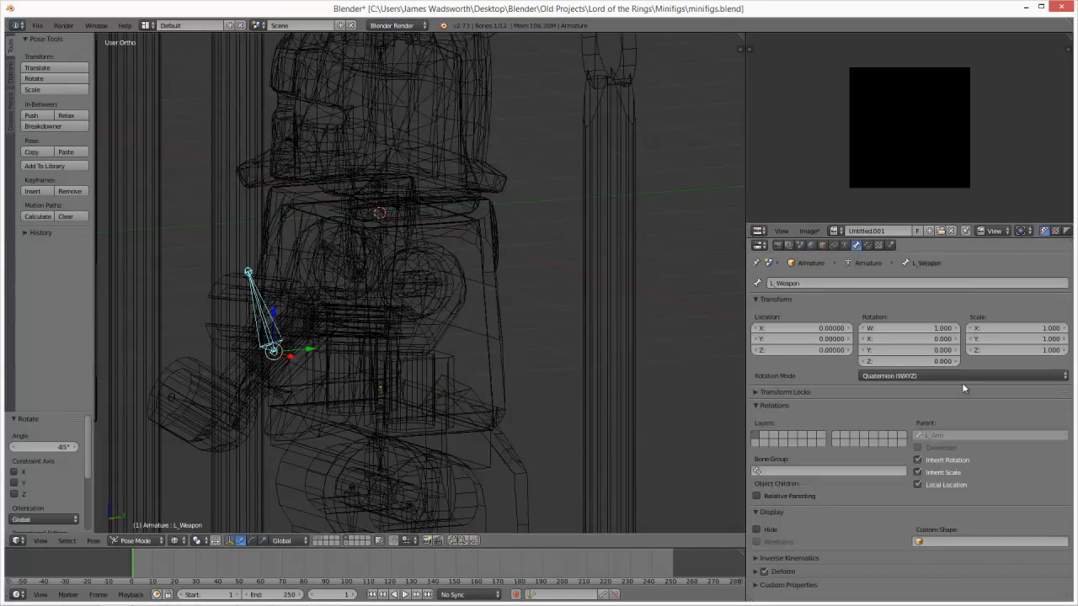
key("Tab")
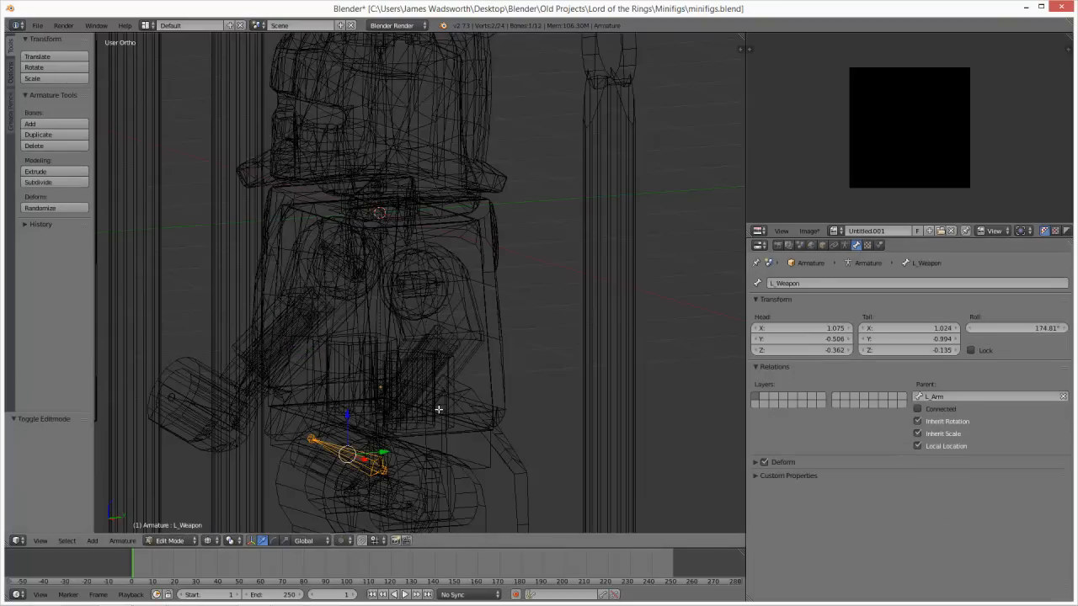
left_click(944, 398)
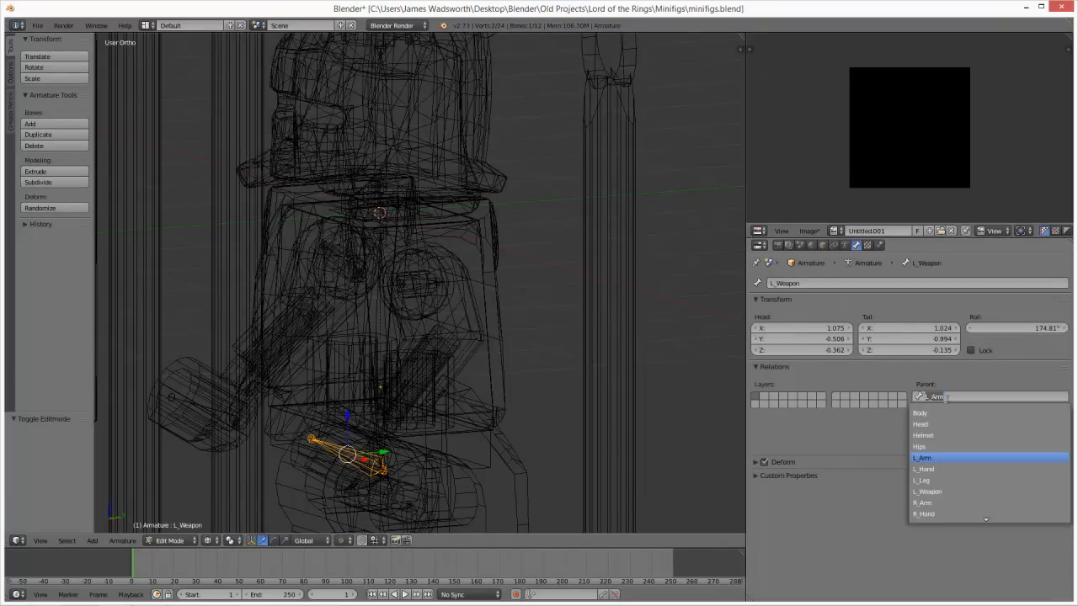
left_click(926, 469)
Step: Set the parent of the R_Weapon bone to R_Hand
right_click(178, 407)
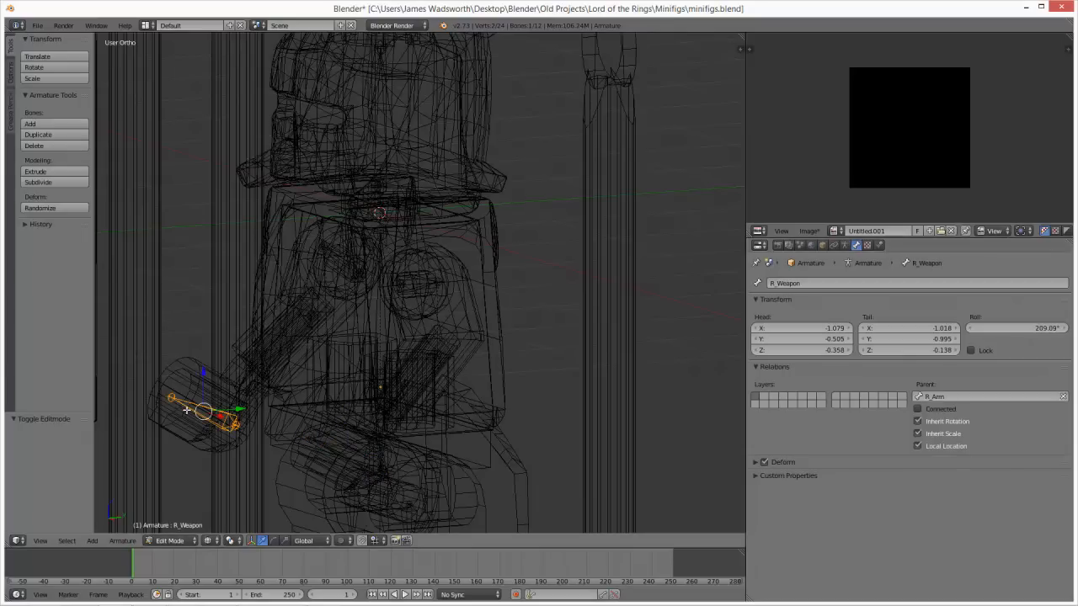
left_click(961, 396)
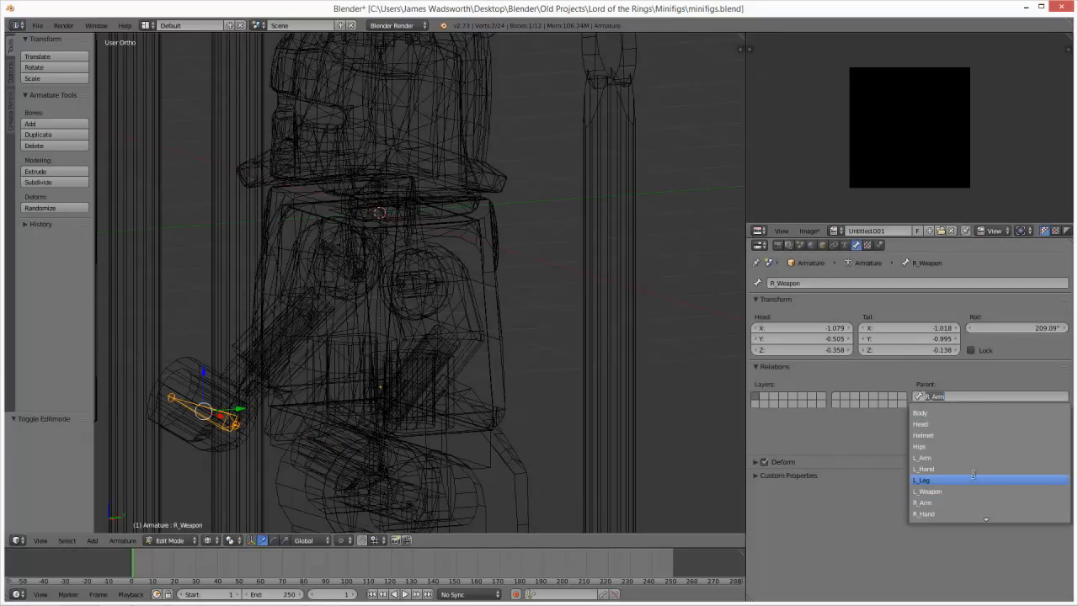
left_click(971, 514)
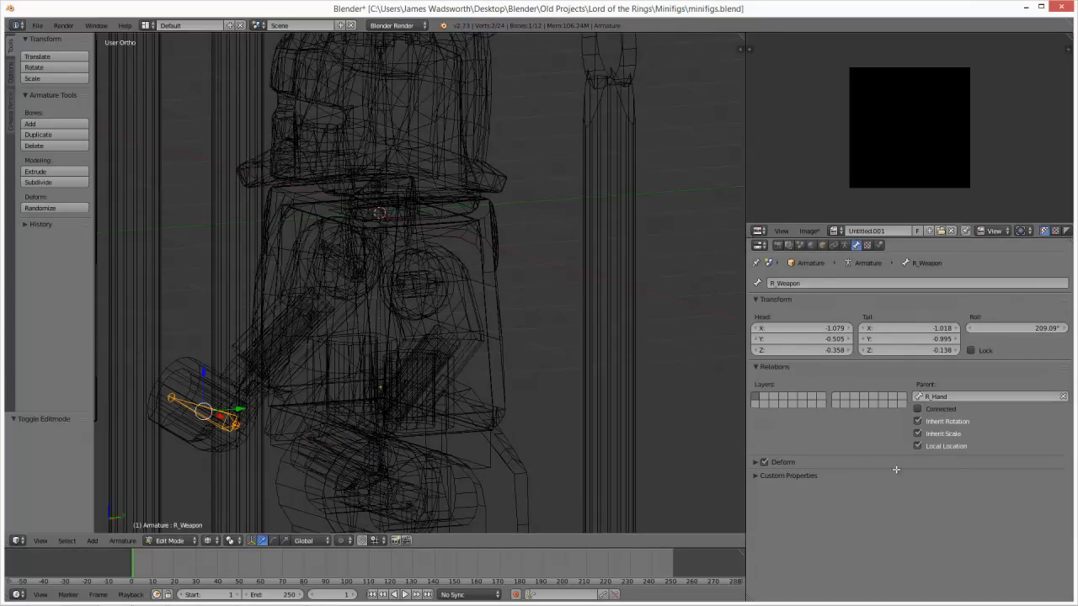
key("z")
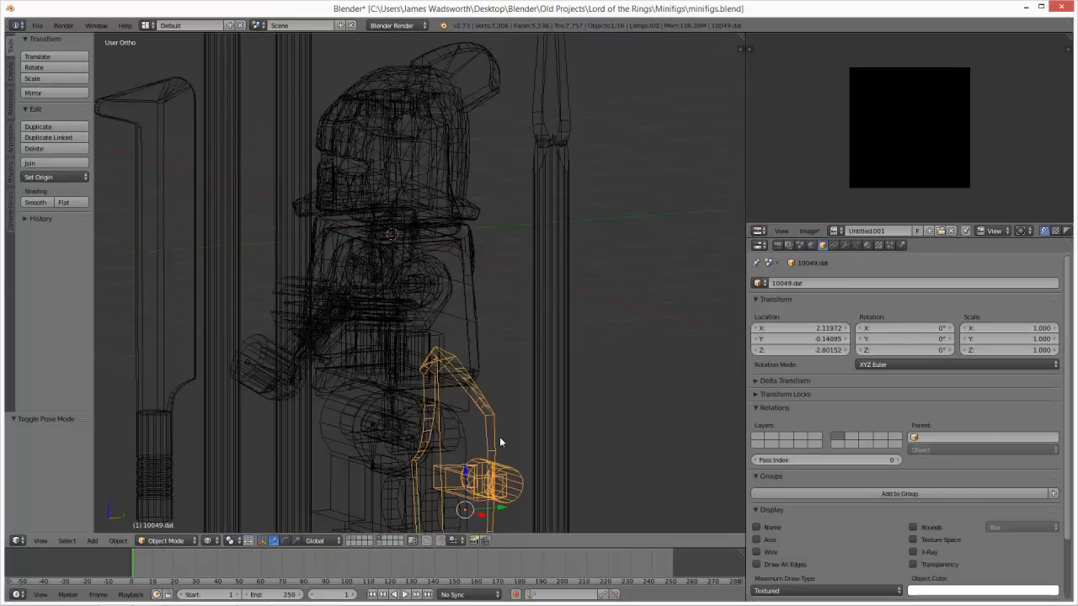
Step: Select the shield and move it -1.8 in Y and 2.0 in Z, level with the raised left hand
key("KP_3")
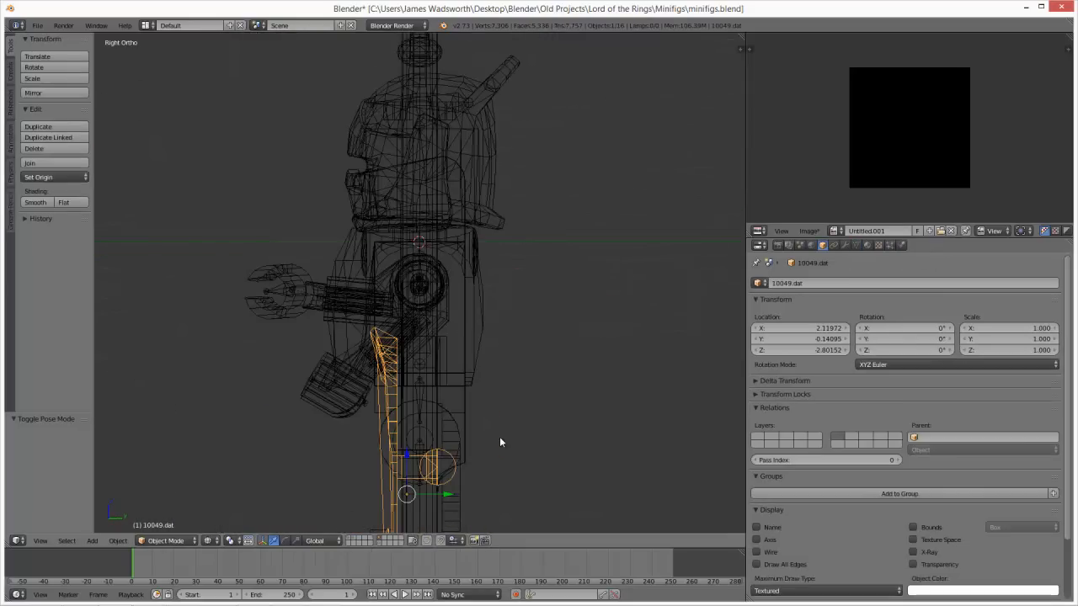
key("g")
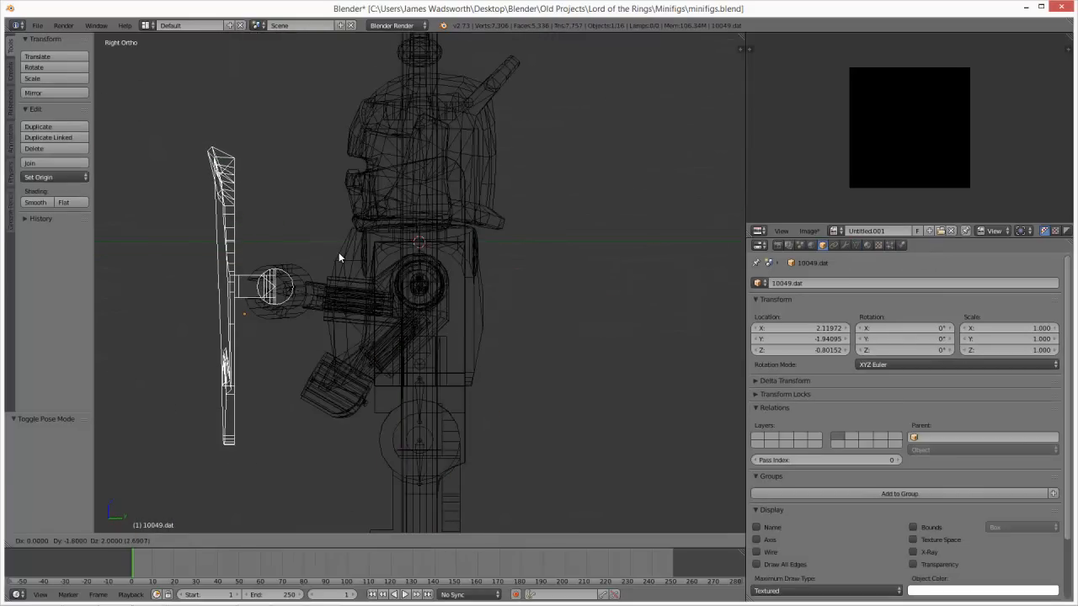
left_click(339, 252)
Step: Rotate the shield to 20° about Z as seen from above and move it about -0.9 in X onto the left hand
key("KP_7")
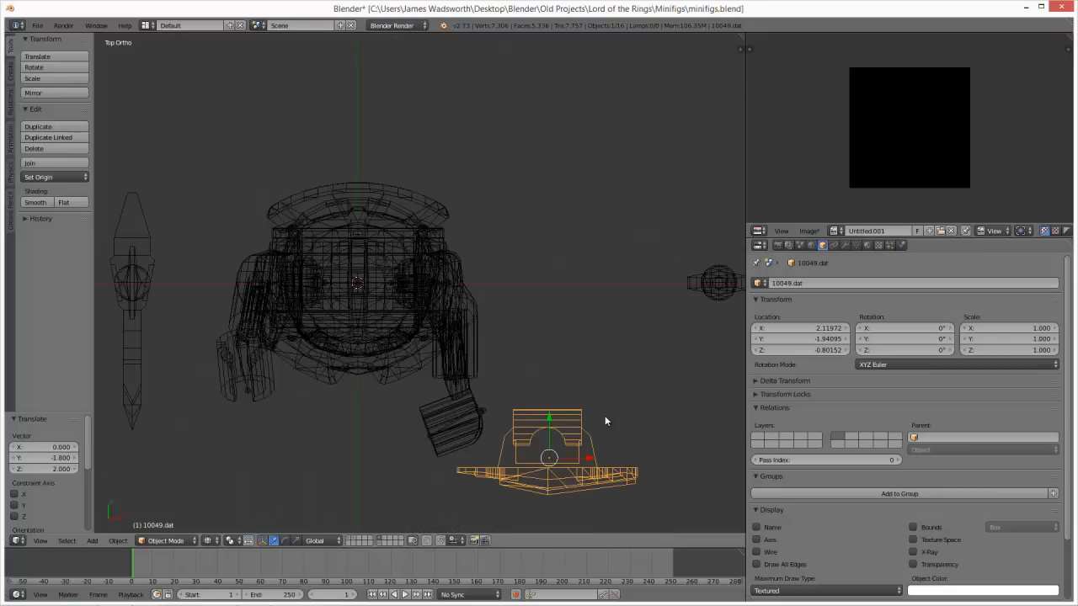
key("r")
left_click(602, 383)
key("g")
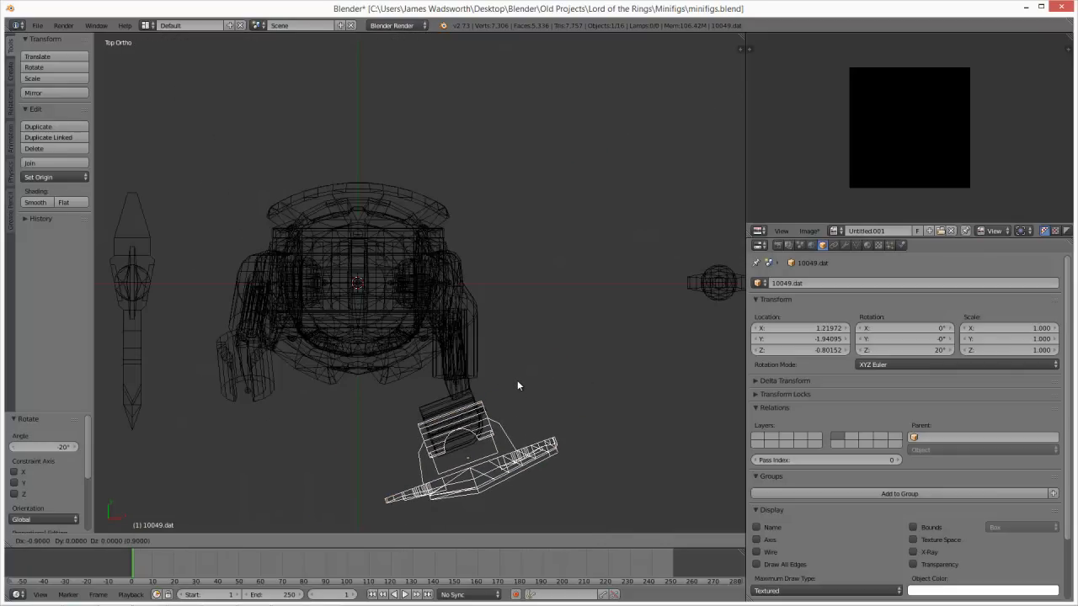
left_click(520, 376)
Step: Lower the shield about 0.05 along Z so that its handle sits inside the left hand's grip
mouse_move(526, 481)
middle_mouse_down()
mouse_move(554, 402)
mouse_move(574, 428)
mouse_move(486, 250)
mouse_move(529, 251)
mouse_move(547, 233)
middle_mouse_up()
scroll(573, 425, "up", 4)
key("z")
key("z")
key("z")
key("g")
key("z")
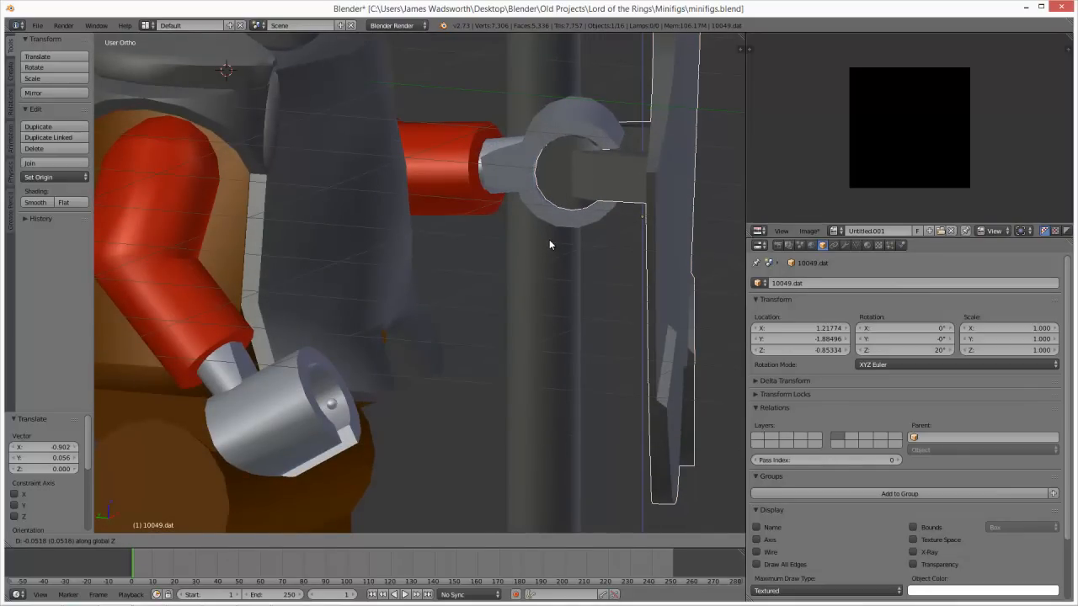
left_click(549, 240)
Step: Parent the shield to the armature's L_Weapon bone using the Bone parent type
key("z")
middle_click_drag(549, 246, 573, 222)
right_click(574, 146)
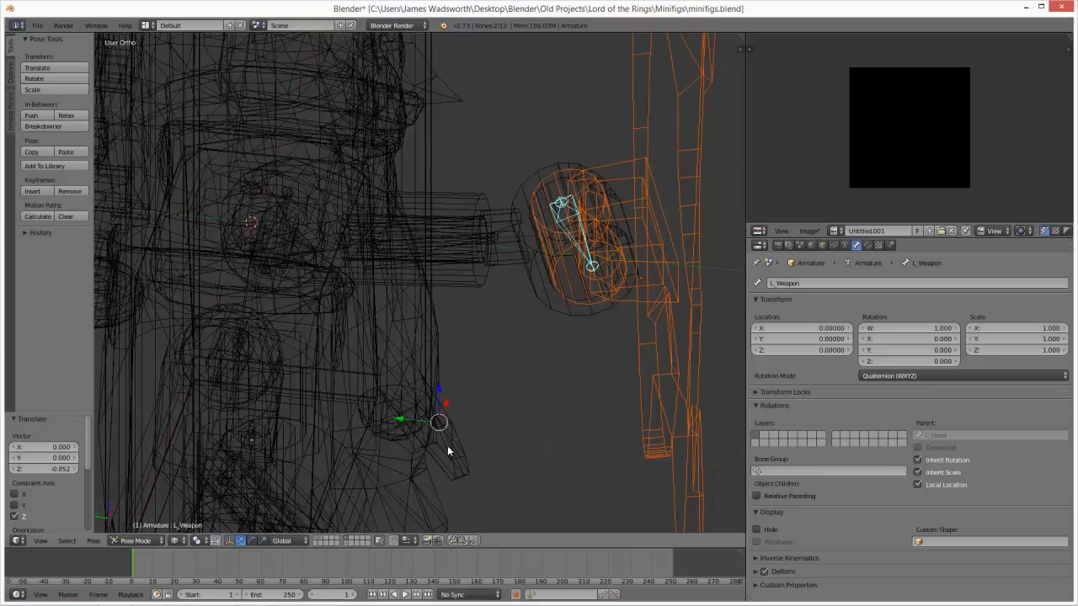
key("ctrl+p")
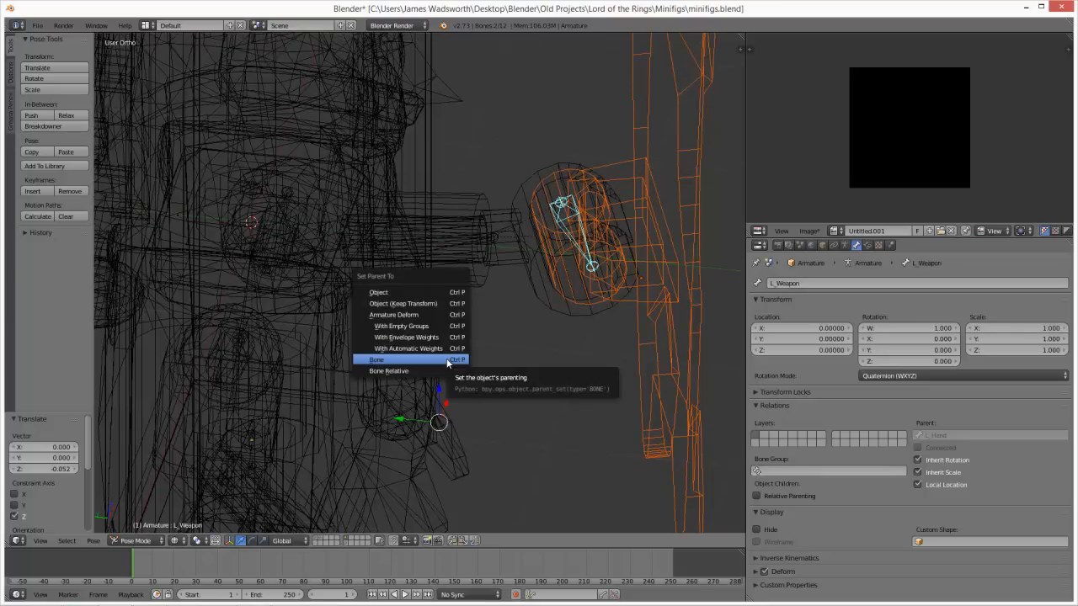
left_click(448, 362)
right_click(569, 227)
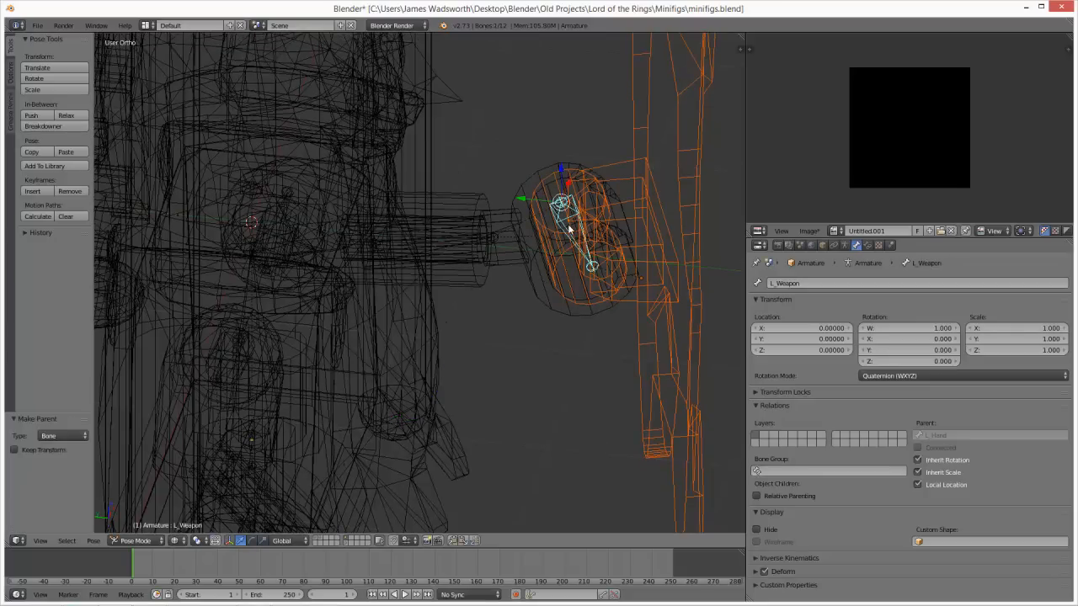
Step: Switch to Object Mode, select only the armature, and put it back into Pose Mode
left_click(135, 541)
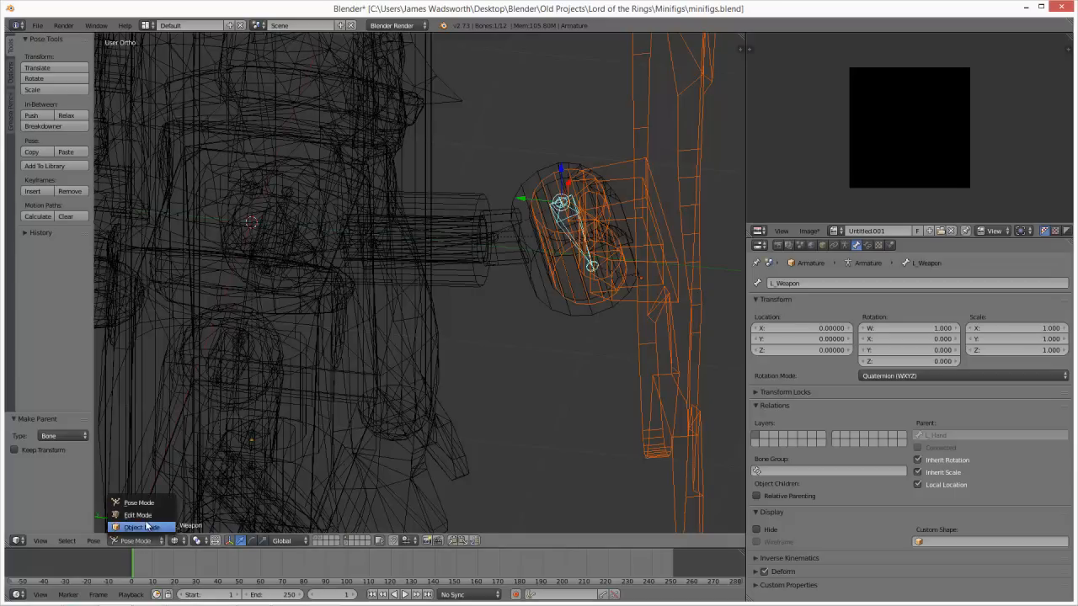
left_click(150, 527)
right_click(578, 251)
right_click(580, 235)
right_click(580, 239)
right_click(580, 239)
right_click(569, 221)
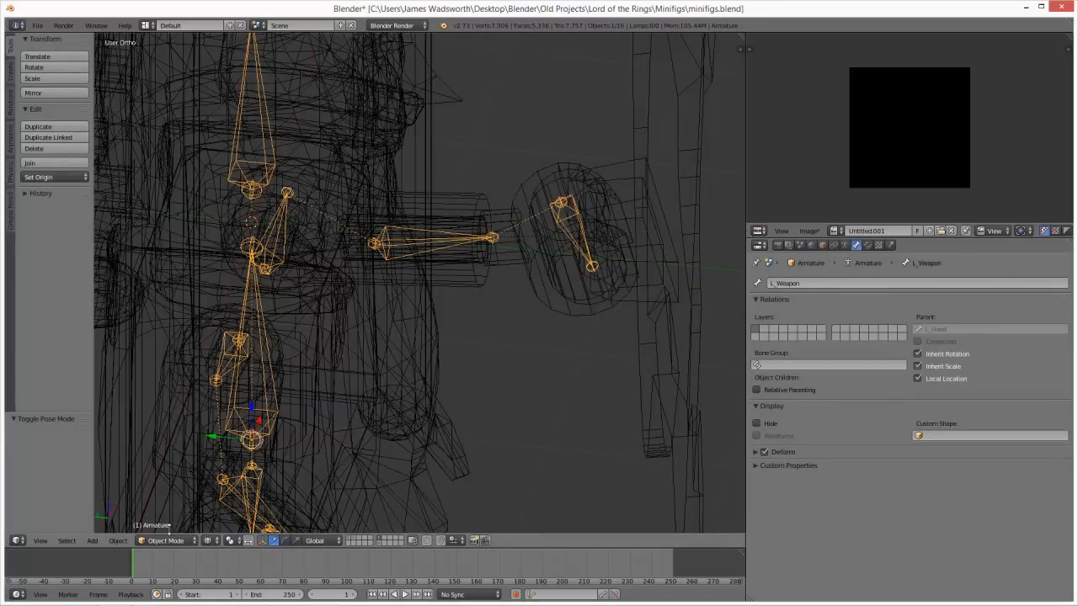
left_click(165, 541)
left_click(160, 498)
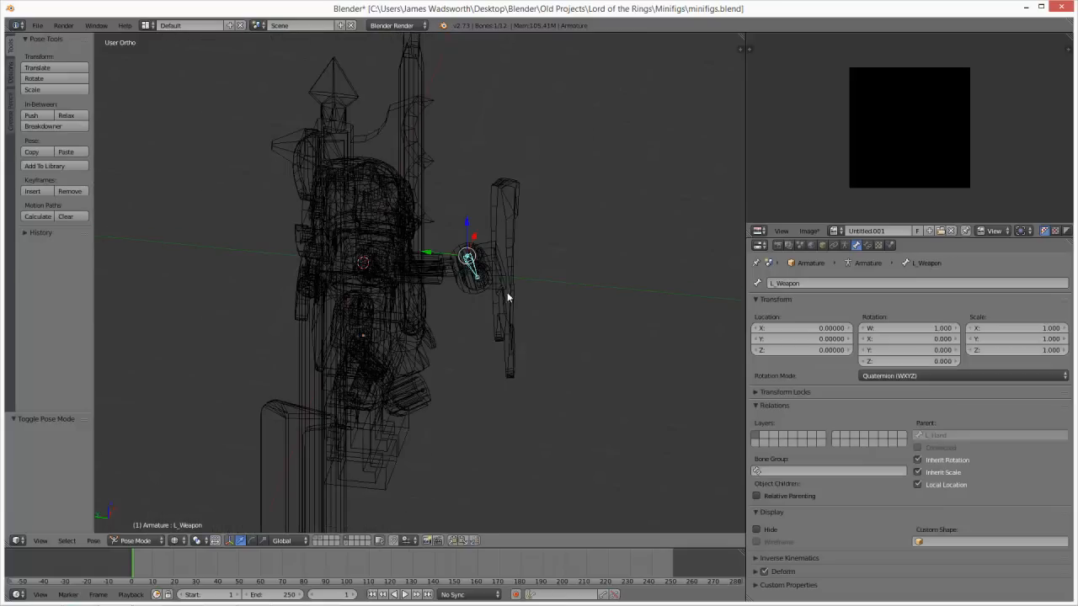
Step: Try rotating the L_Arm bone in side view to test whether the shield follows the arm
right_click(442, 267)
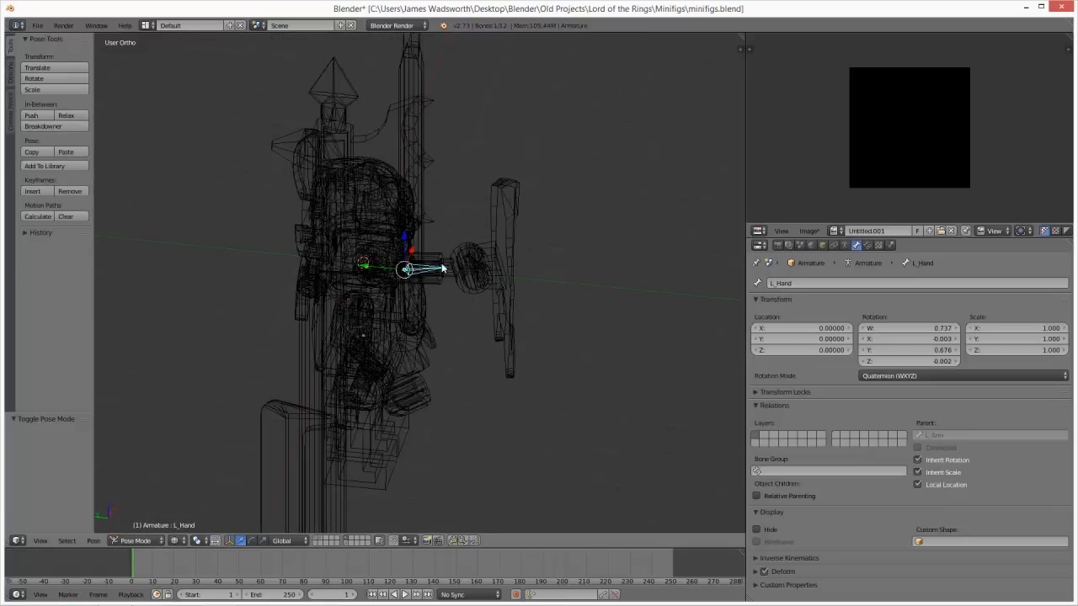
right_click(367, 269)
key("KP_Decimal")
middle_click_drag(385, 322, 402, 271)
scroll(402, 271, "down", 10)
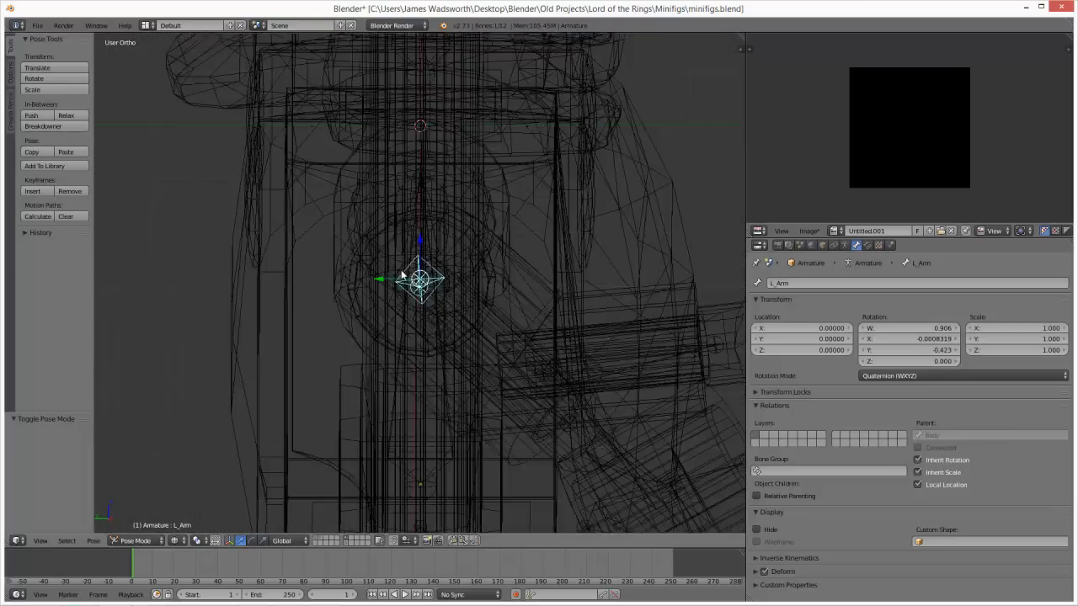
key("r")
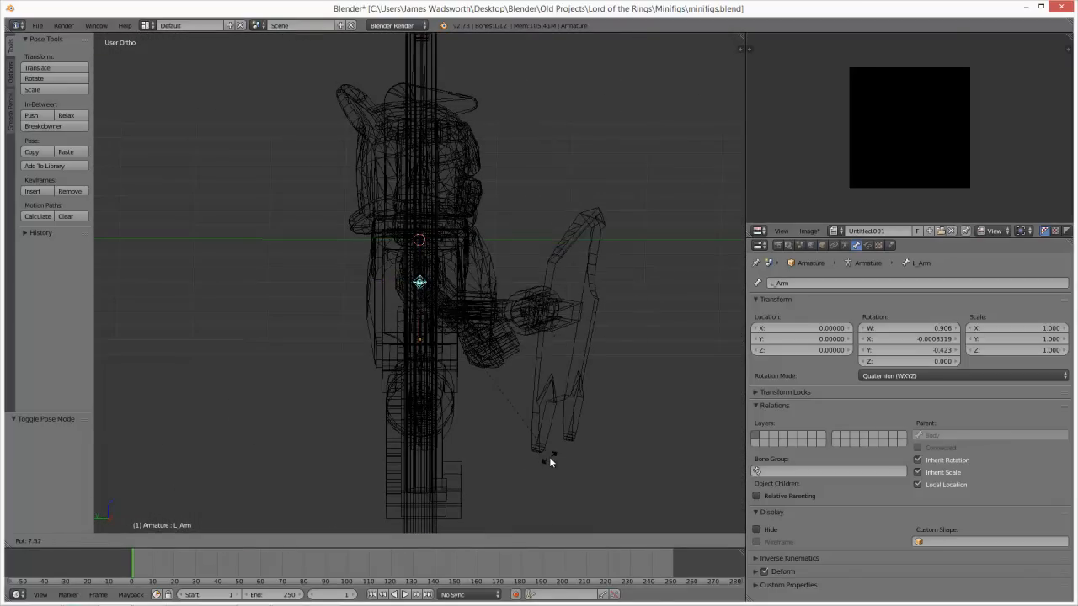
left_click(553, 342)
key("z")
middle_click_drag(557, 328, 420, 353)
scroll(512, 295, "down", 3)
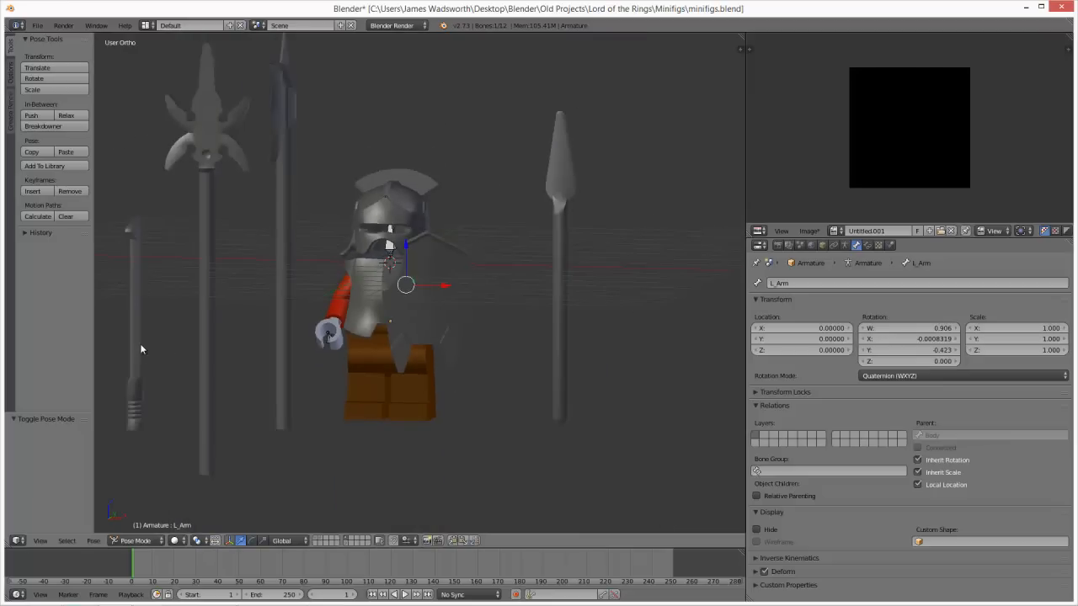
Step: Rotate the hooked-tip sword to 150° about Z and move it 4.7 in X and -5.3 in Y, as seen from above
right_click(128, 397)
key("KP_3")
middle_click_drag(246, 388, 345, 419)
key("KP_1")
key("KP_7")
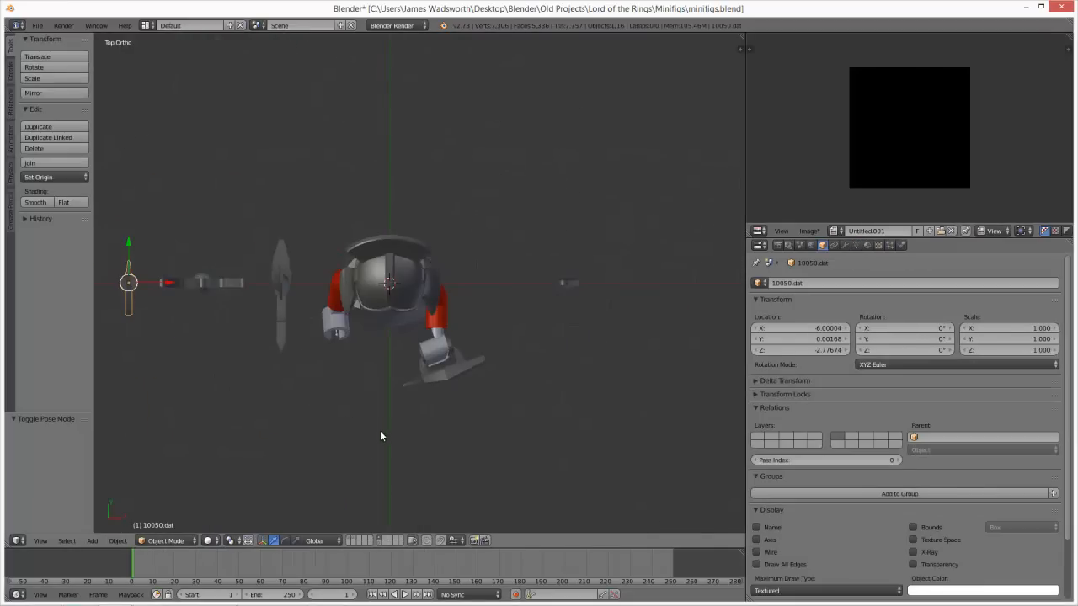
key("r")
left_click(196, 271)
key("r")
left_click(149, 151)
key("g")
left_click(396, 446)
Step: Rotate the sword to 180° about Z and move it 4.1 in Y to line up with the right hand
key("r")
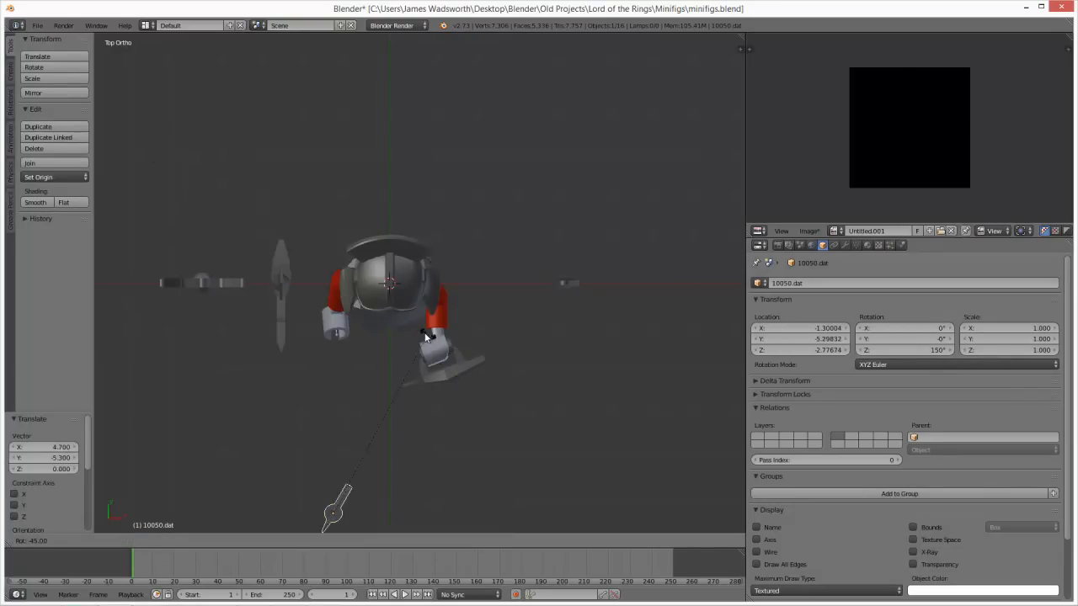
left_click(326, 330)
key("g")
left_click(355, 184)
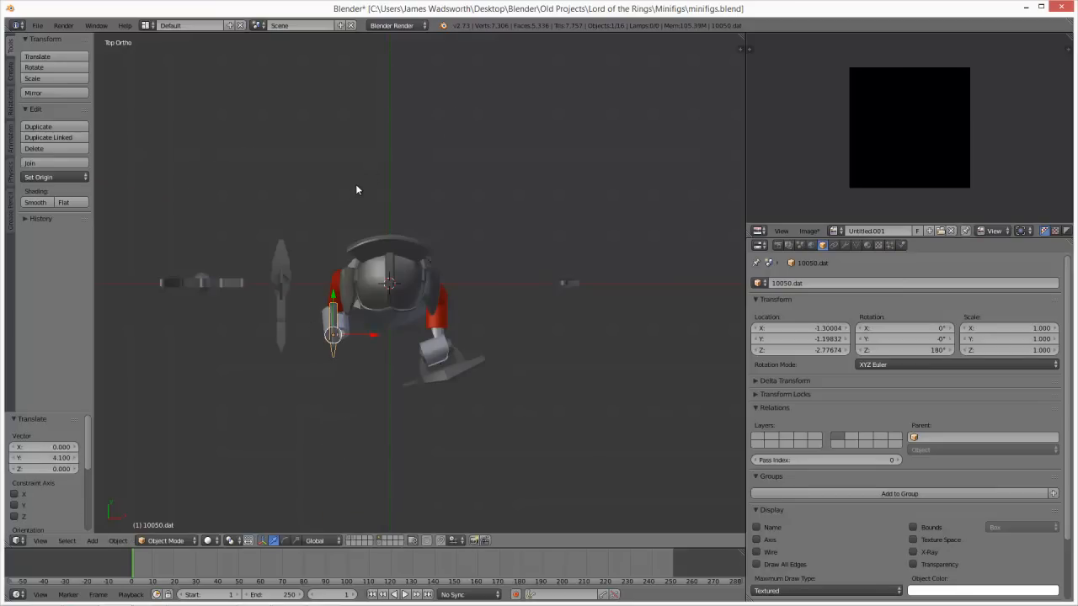
Step: Tilt the sword to -65° about X in side view and move it -0.4 in Y and 1.4 in Z towards the right hand
key("KP_3")
scroll(413, 314, "up", 3)
key("z")
key("r")
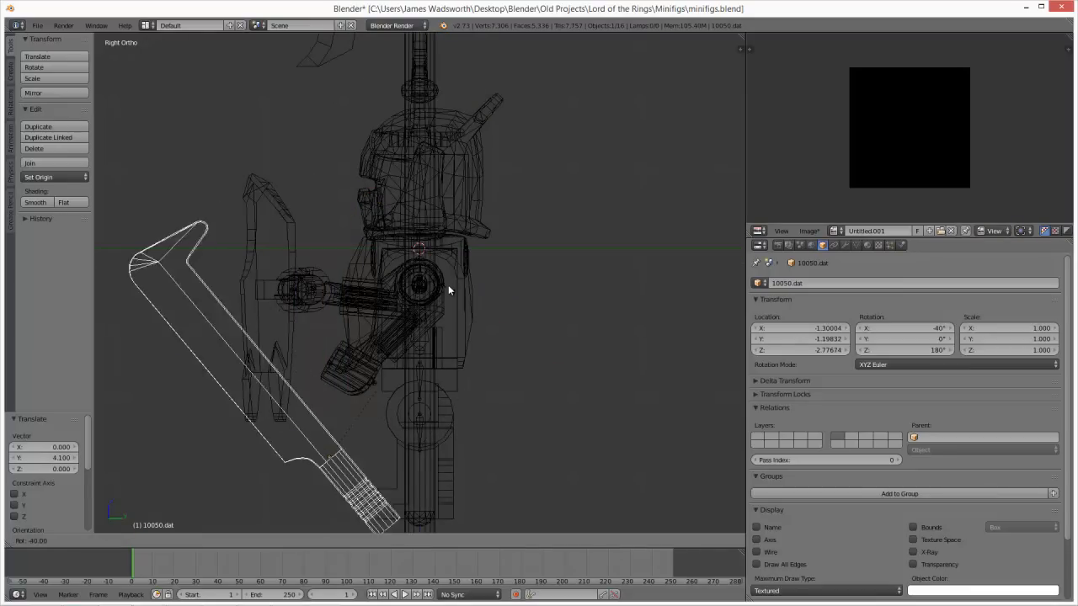
left_click(366, 247)
key("g")
Step: Adjust the sword's tilt to -60° about X and nudge its grip into the right hand at about Y -1.49, Z -1.37
key("r")
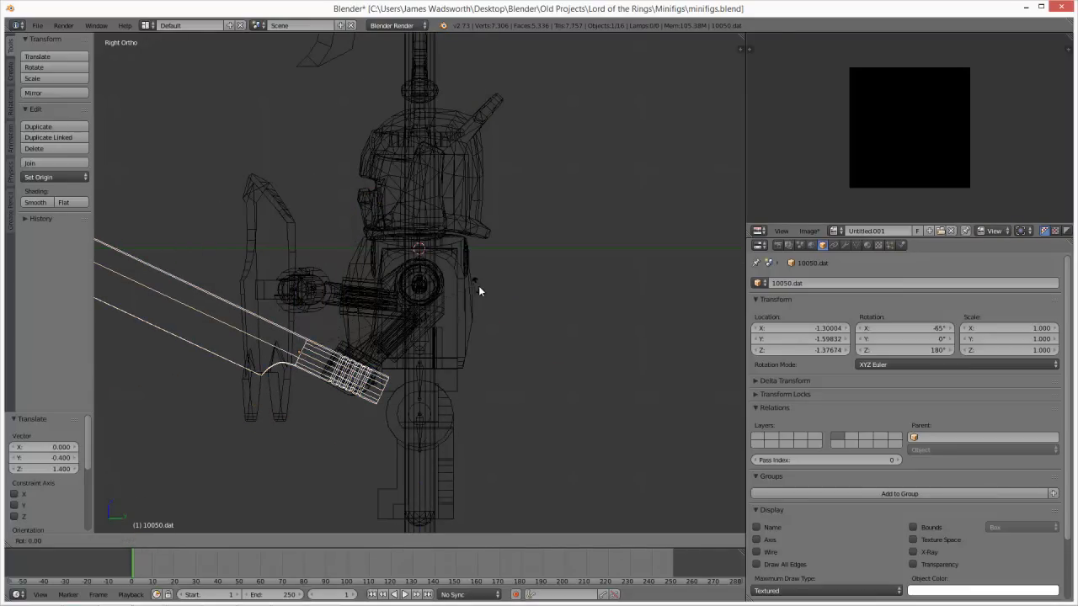
left_click(481, 291)
key("g")
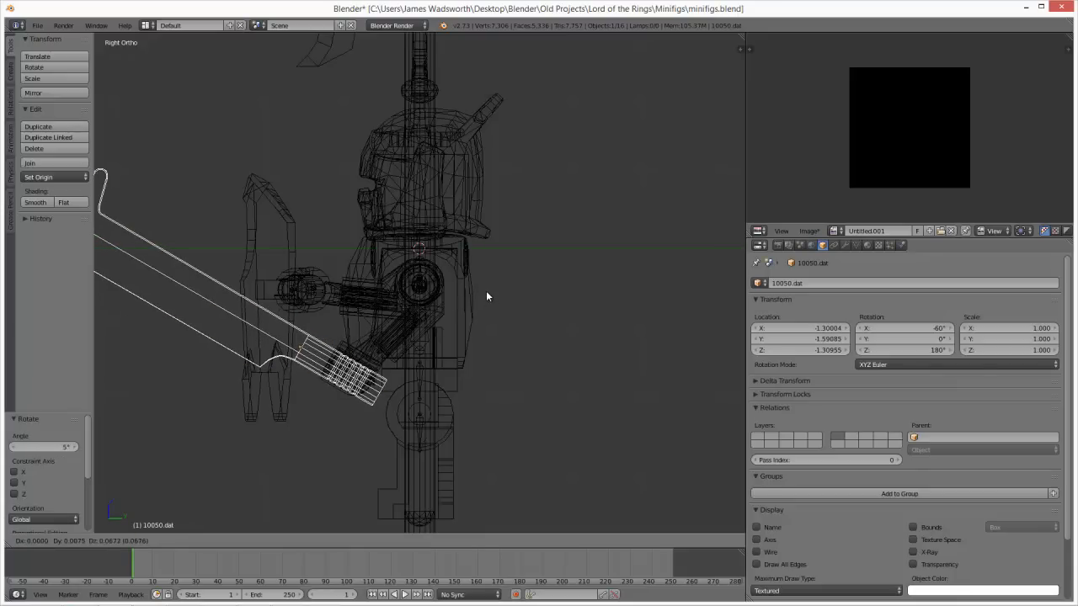
left_click(488, 295)
key("g")
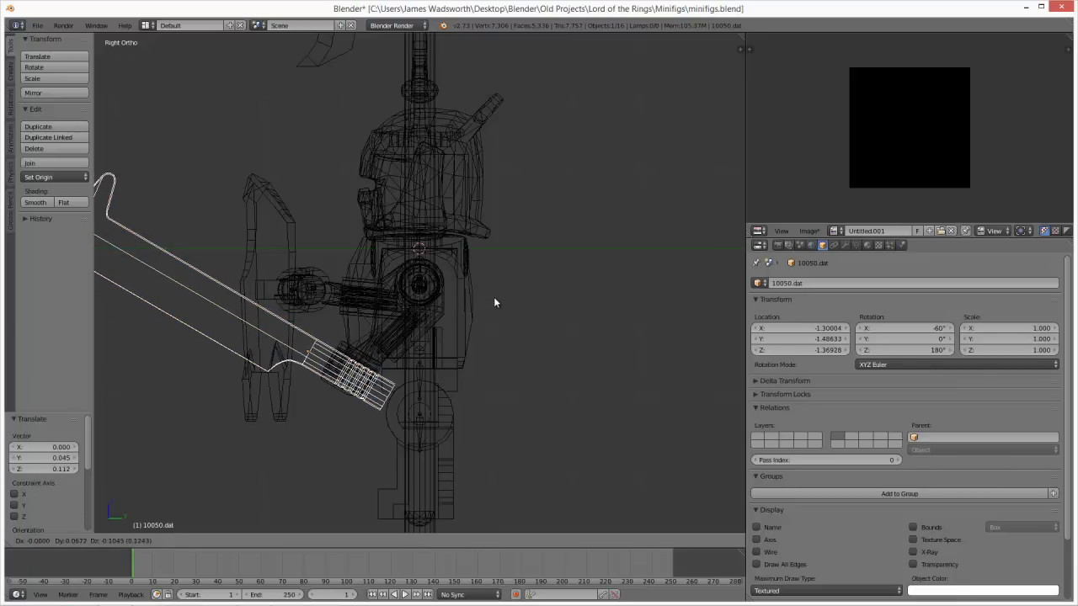
left_click(482, 320)
key("KP_1")
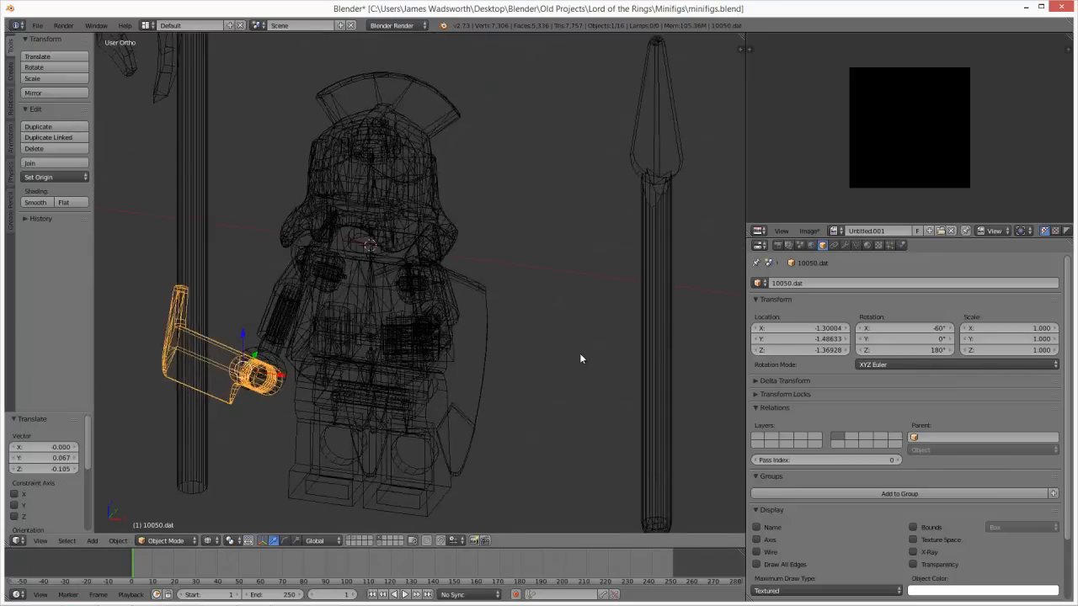
key("KP_7")
scroll(480, 345, "up", 1)
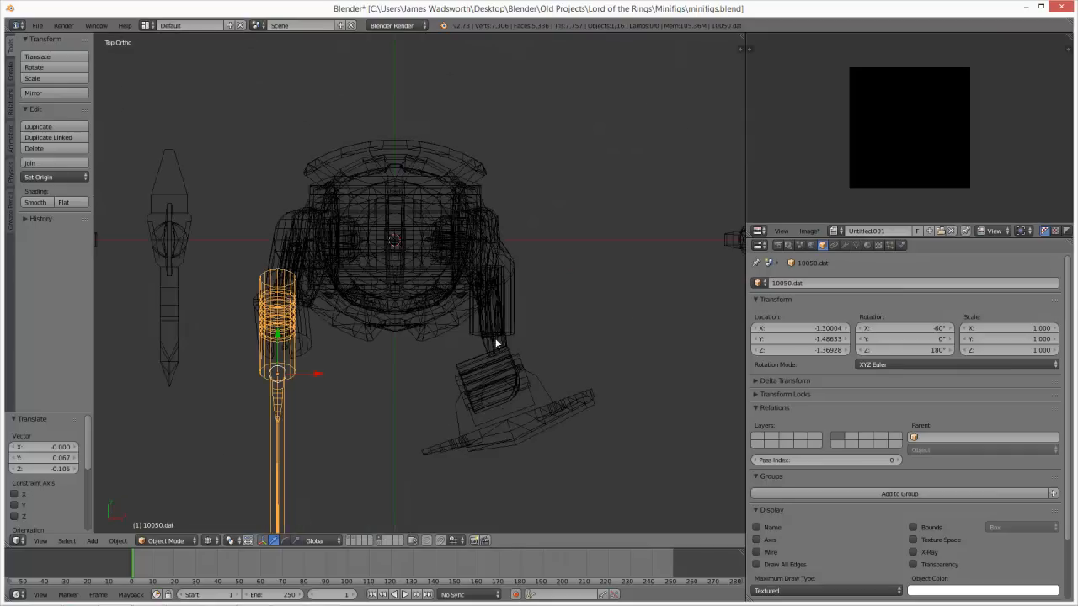
Step: Rotate the sword to about 186° about Z and move its grip into the right hand at about X -1.18, Y -1.47
key("r")
left_click(494, 318)
key("g")
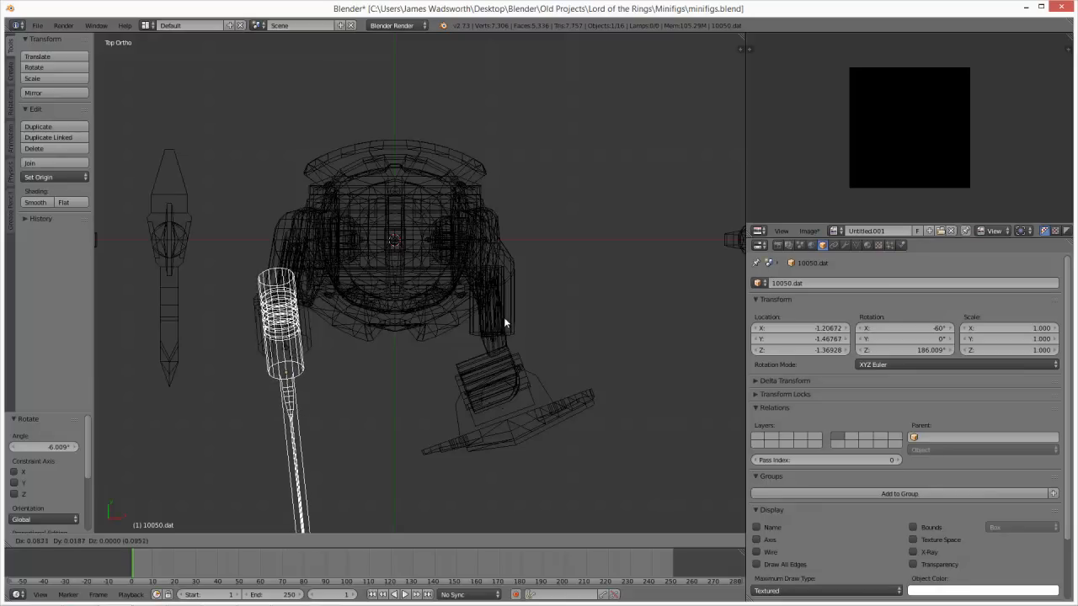
left_click(505, 317)
Step: Parent the sword to the armature's R_Weapon bone and return to Object Mode
mouse_move(508, 364)
middle_mouse_down()
mouse_move(514, 293)
mouse_move(522, 360)
mouse_move(522, 320)
mouse_move(384, 421)
mouse_move(367, 373)
mouse_move(310, 360)
mouse_move(351, 404)
mouse_move(352, 476)
middle_mouse_up()
key("z")
key("z")
right_click(332, 356, "shift")
key("ctrl+p")
left_click(312, 360)
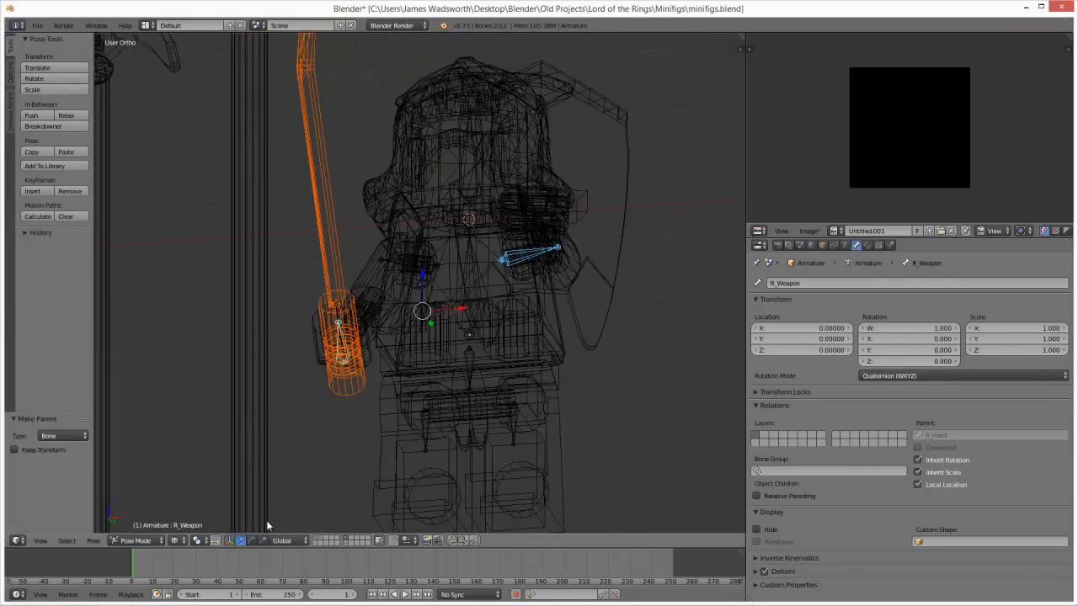
left_click(143, 541)
left_click(158, 517)
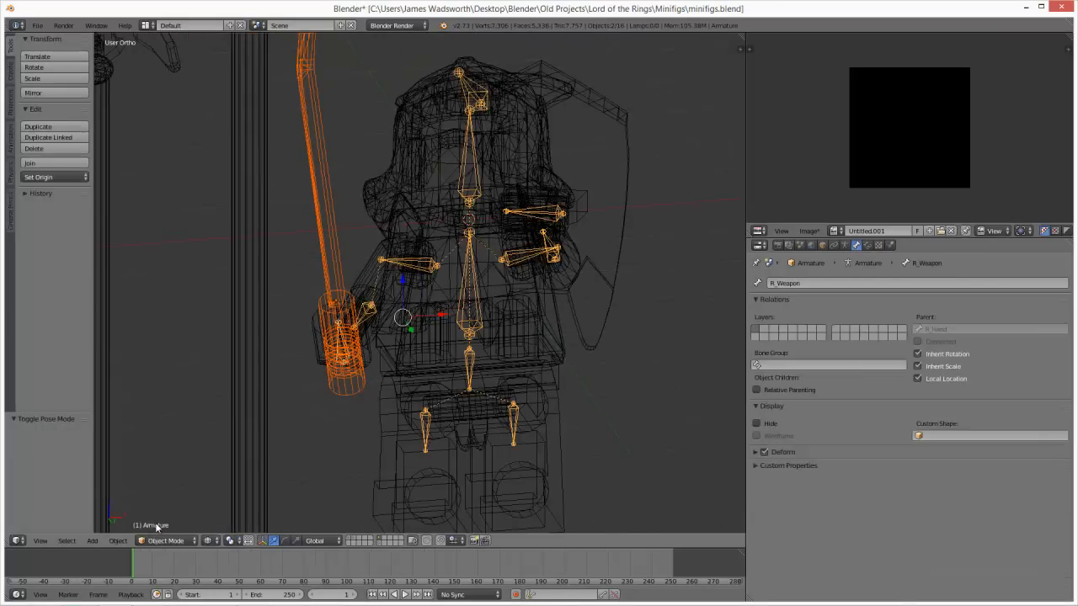
Step: Check the fit of the sword on the minifigure from the front in solid shading
right_click(487, 295)
right_click(473, 293)
scroll(471, 295, "down", 7)
key("z")
middle_click_drag(470, 296, 488, 327)
key("KP_1")
scroll(486, 304, "up", 3)
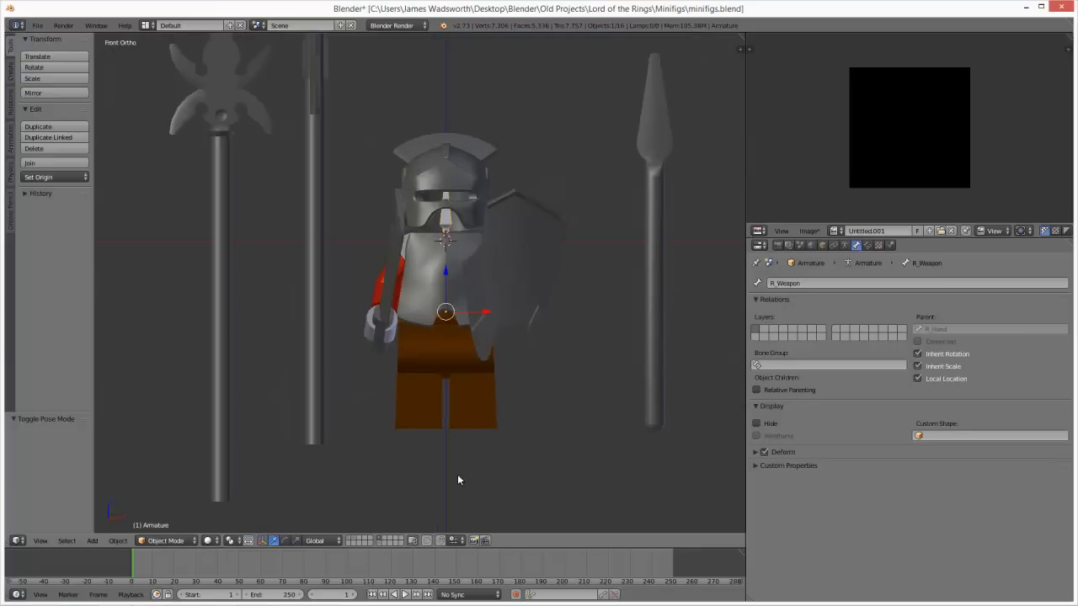
Step: Show layer 16 as well and move the minifigure's head from it to layer 11 with the other parts
left_click(379, 544, "shift")
key("z")
right_click(443, 222)
key("z")
right_click(444, 220)
key("m")
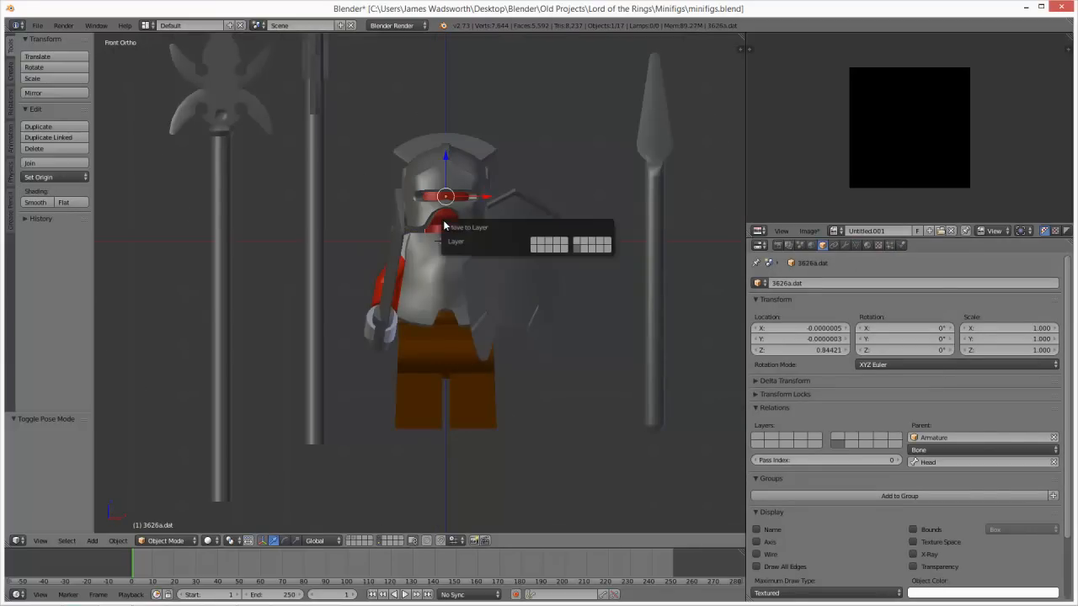
left_click(575, 244)
key("z")
key("z")
key("z")
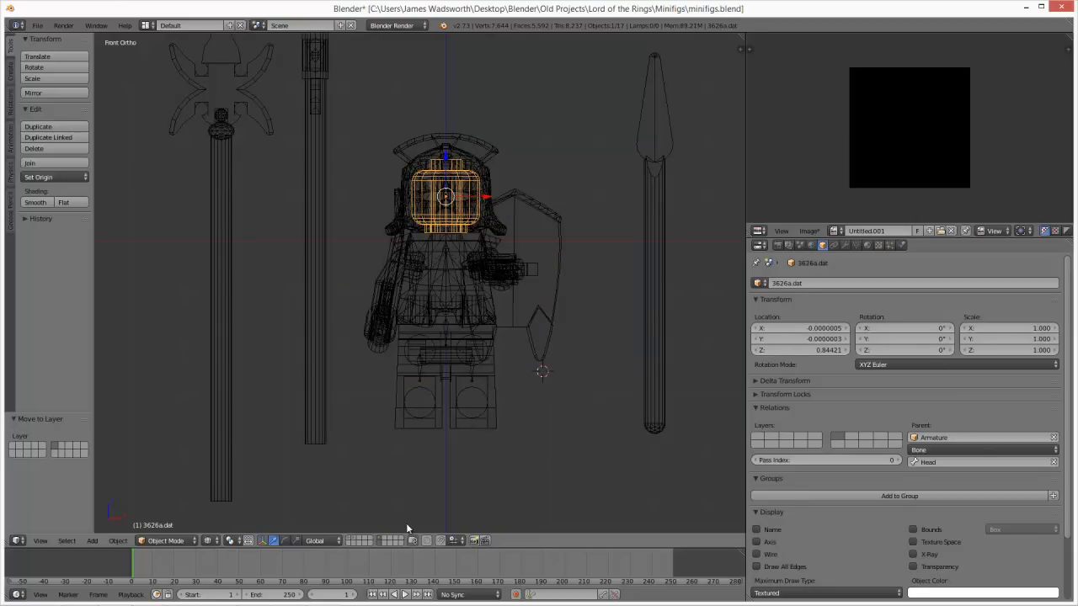
Step: Move the minifigure's armature 10 units along X, away from the loose weapons
right_click(481, 284)
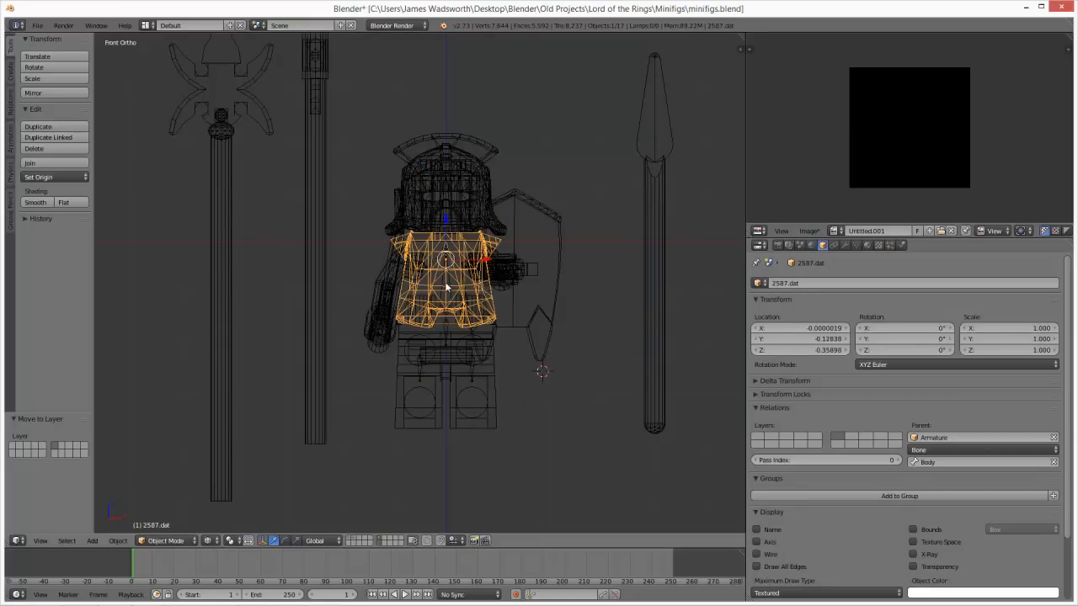
right_click(445, 285)
key("g")
right_click(565, 373)
scroll(563, 371, "down", 6)
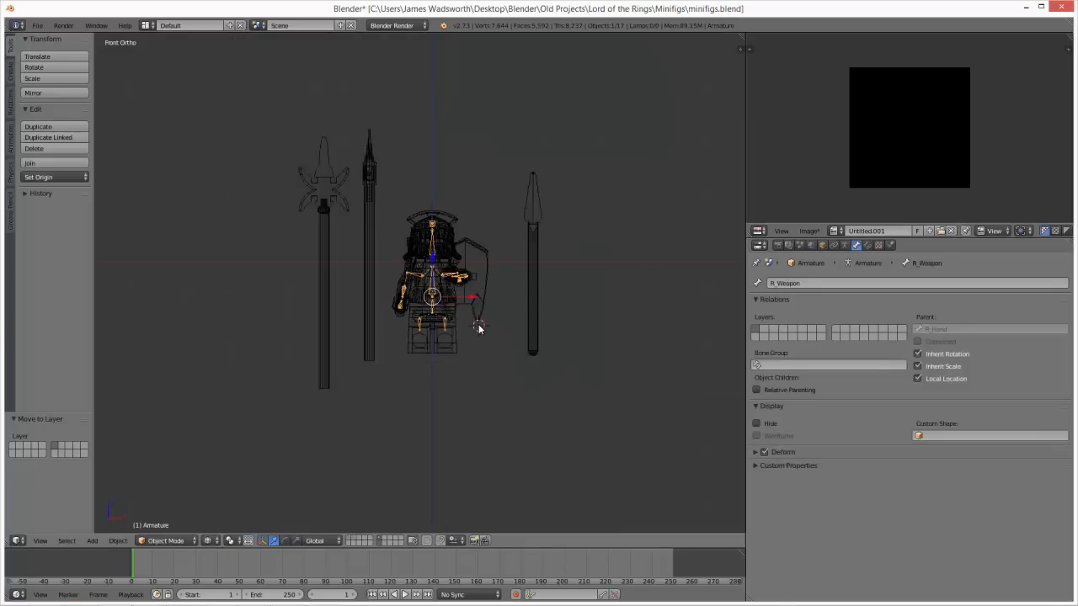
key("g")
key("x")
key("1")
key("0")
key("Return")
scroll(623, 299, "up", 1)
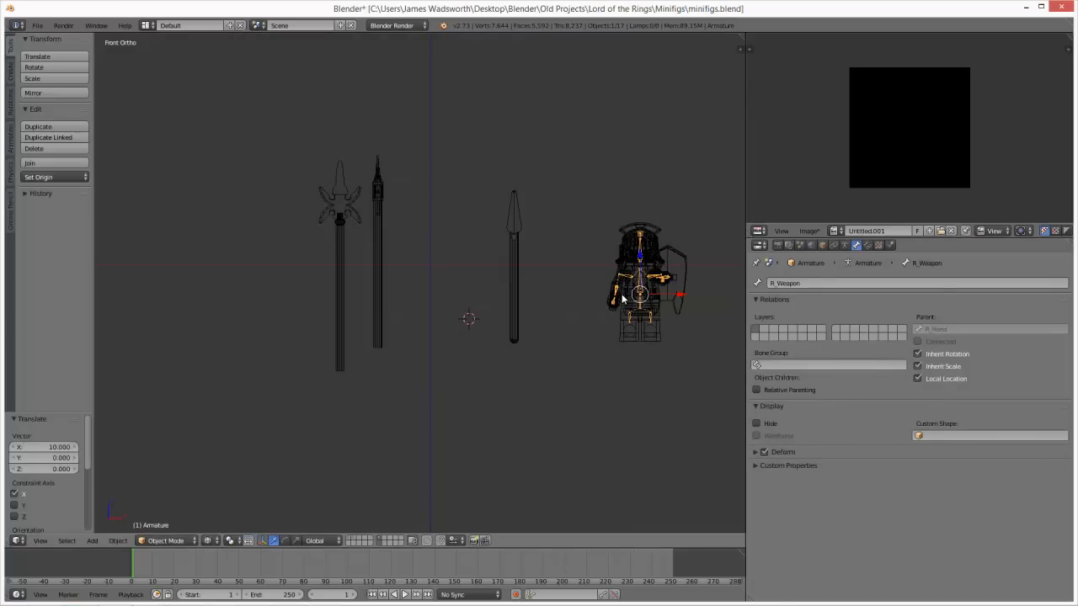
Step: Duplicate the complete minifigure with its armature, sword and shield, placing the copy -10 units along X
key("b")
left_click_drag(588, 210, 688, 357)
scroll(688, 332, "up", 1)
key("shift+d")
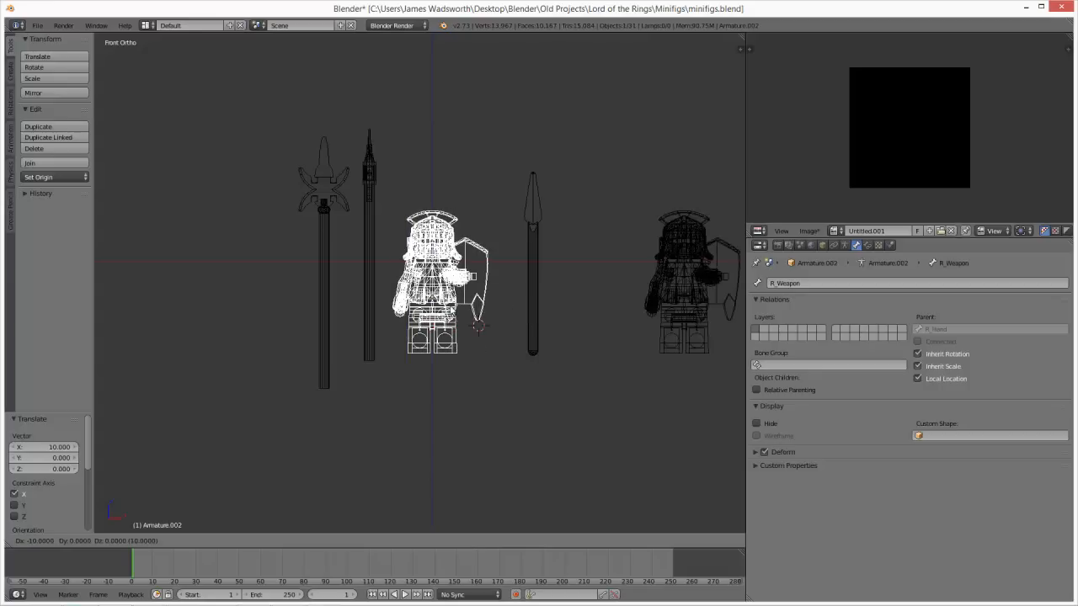
left_click(451, 312)
scroll(500, 320, "up", 2)
key("z")
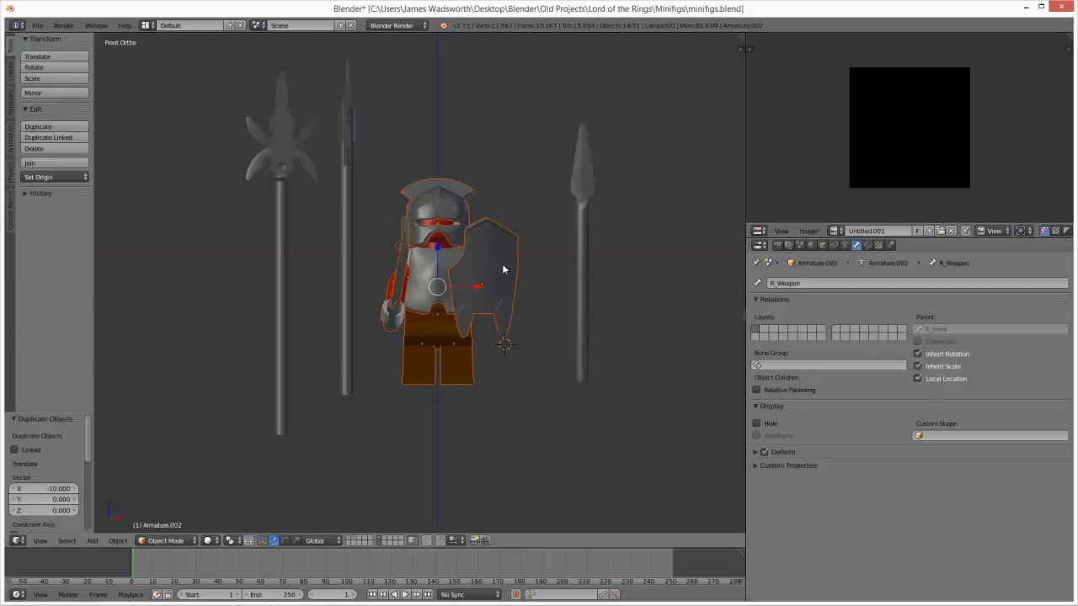
scroll(502, 264, "up", 2)
right_click(402, 253)
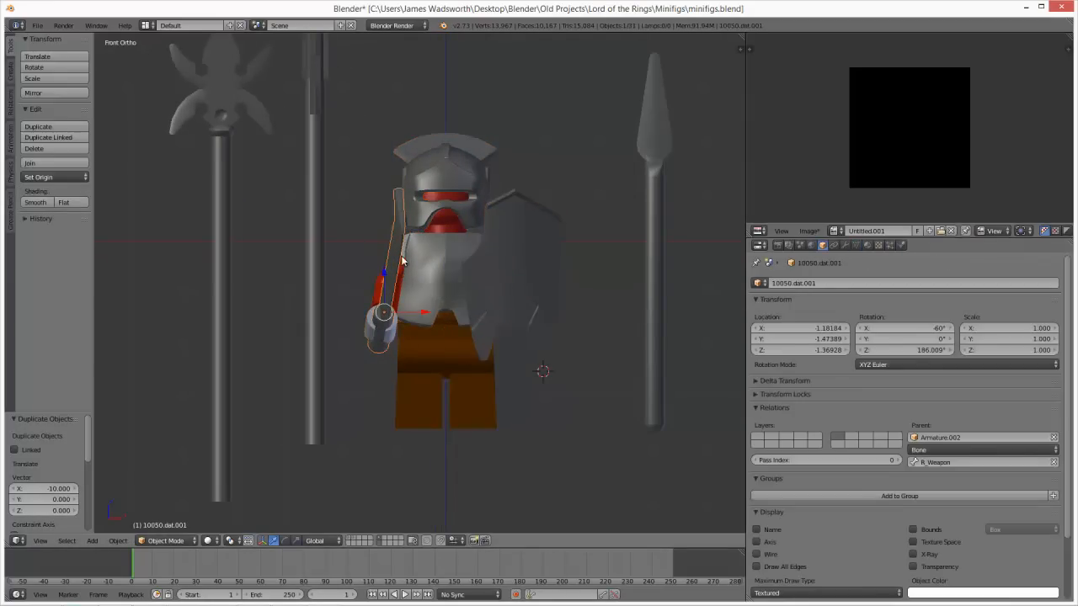
key("z")
key("x")
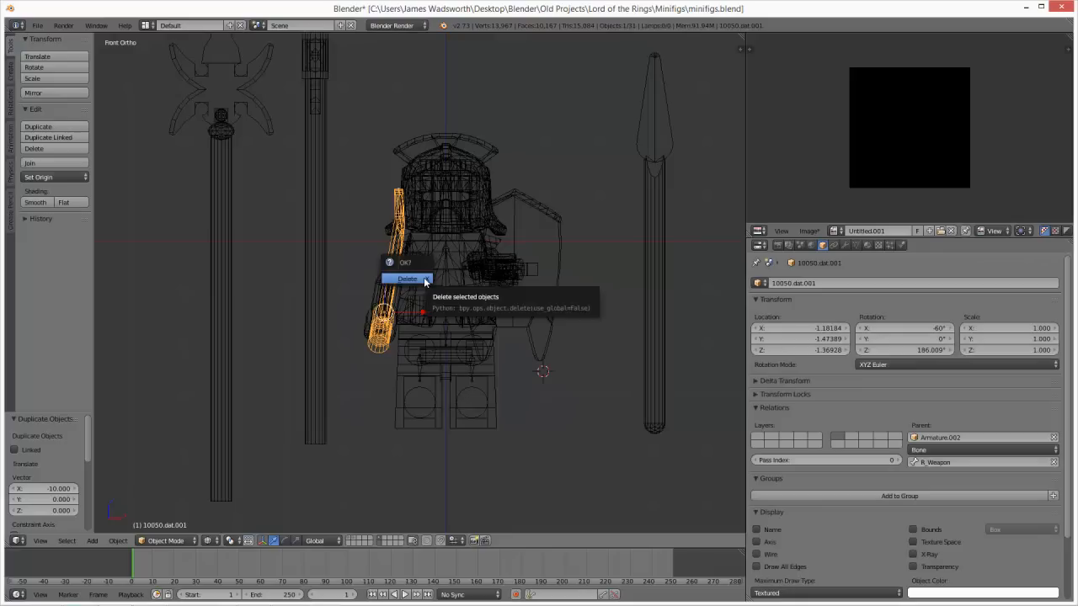
scroll(573, 463, "down", 3)
Step: Delete the loose polearm with the curved prongs
right_click(306, 255)
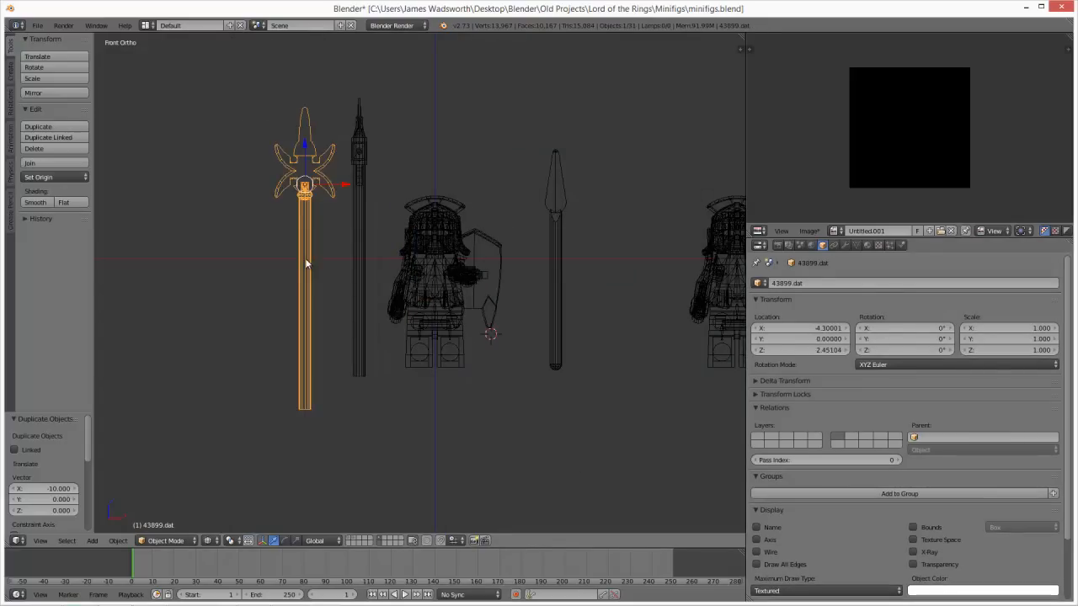
key("z")
key("x")
left_click(300, 260)
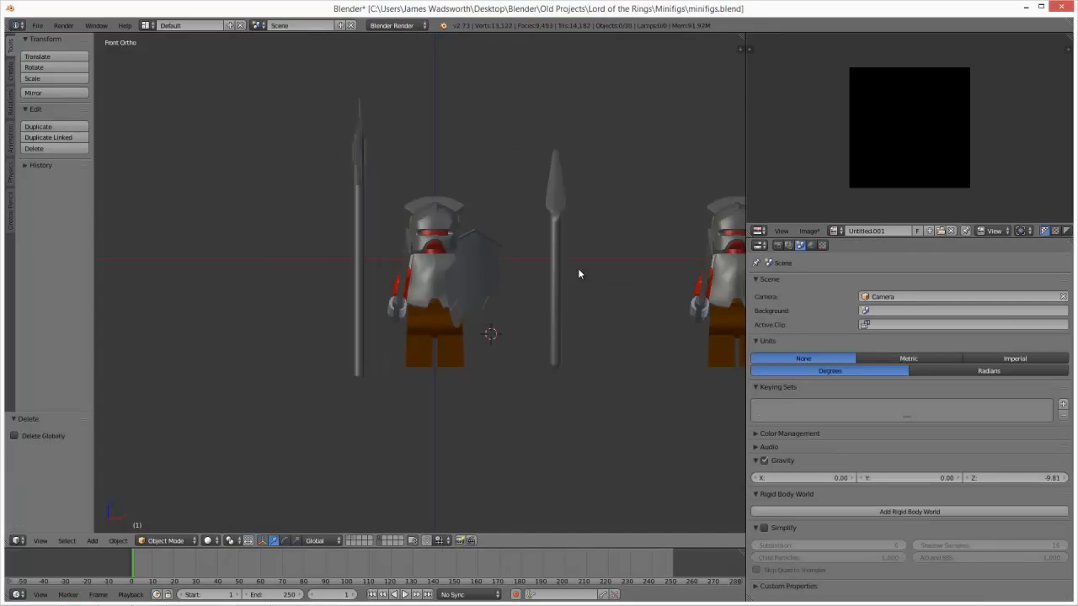
Step: Delete the sword from the duplicated minifigure's right hand
right_click(402, 274)
scroll(411, 279, "up", 2)
right_click(526, 274)
scroll(624, 277, "up", 1)
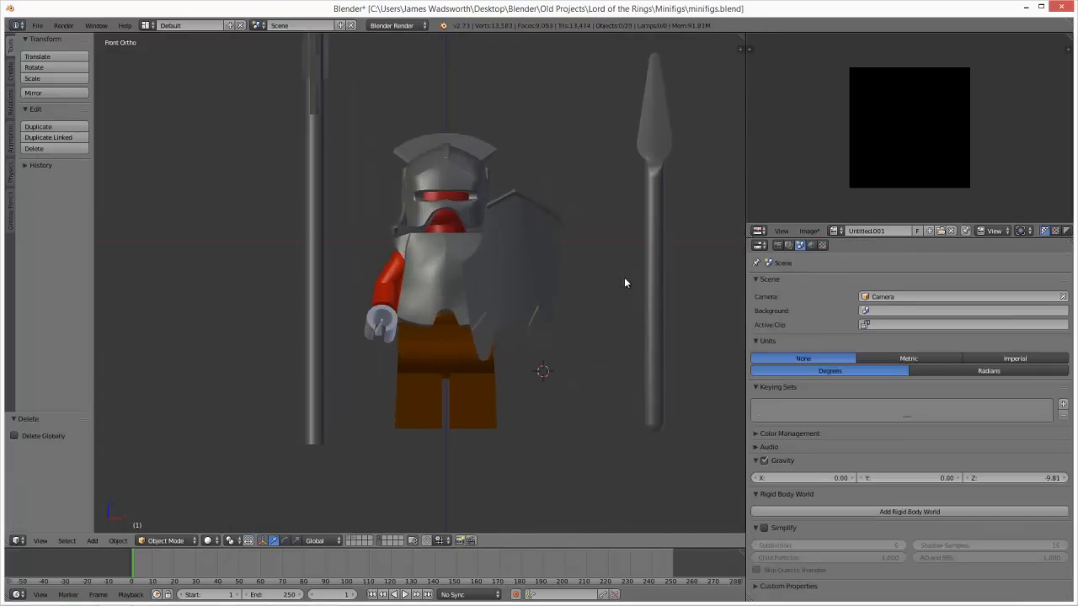
Step: Rotate the loose spear to 90° about Z and move it -5.3 in X and -0.9 in Y to the copy's right hand
right_click(661, 312)
key("z")
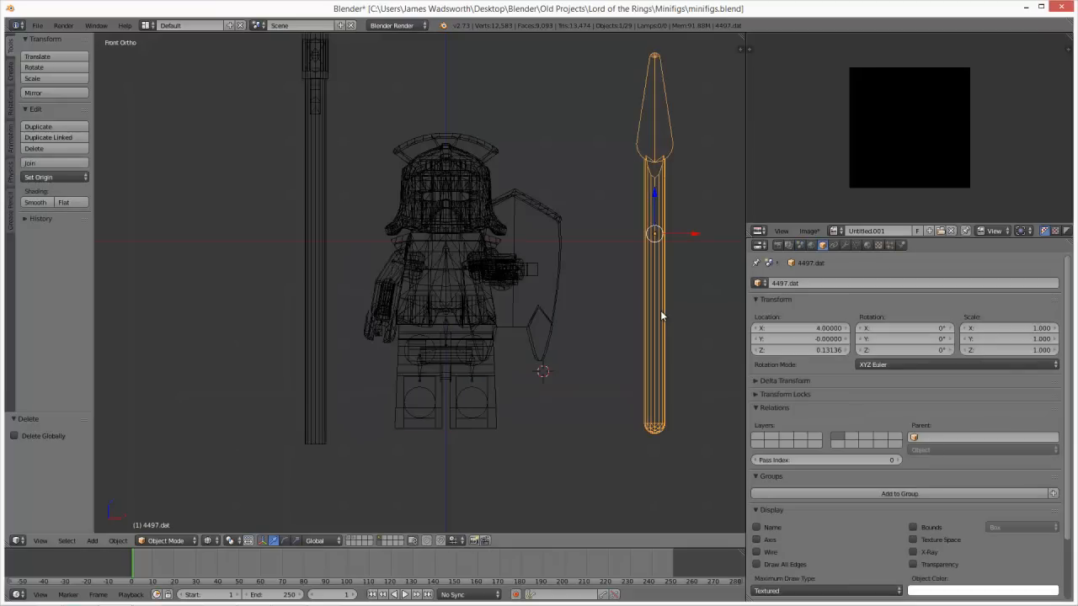
key("KP_7")
key("r")
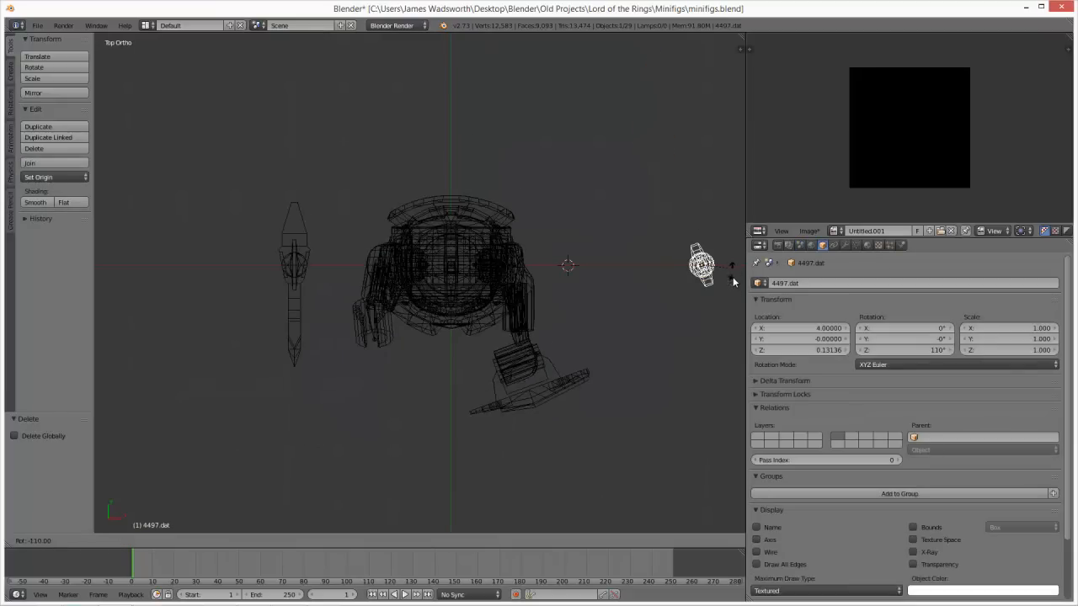
left_click(732, 285)
key("g")
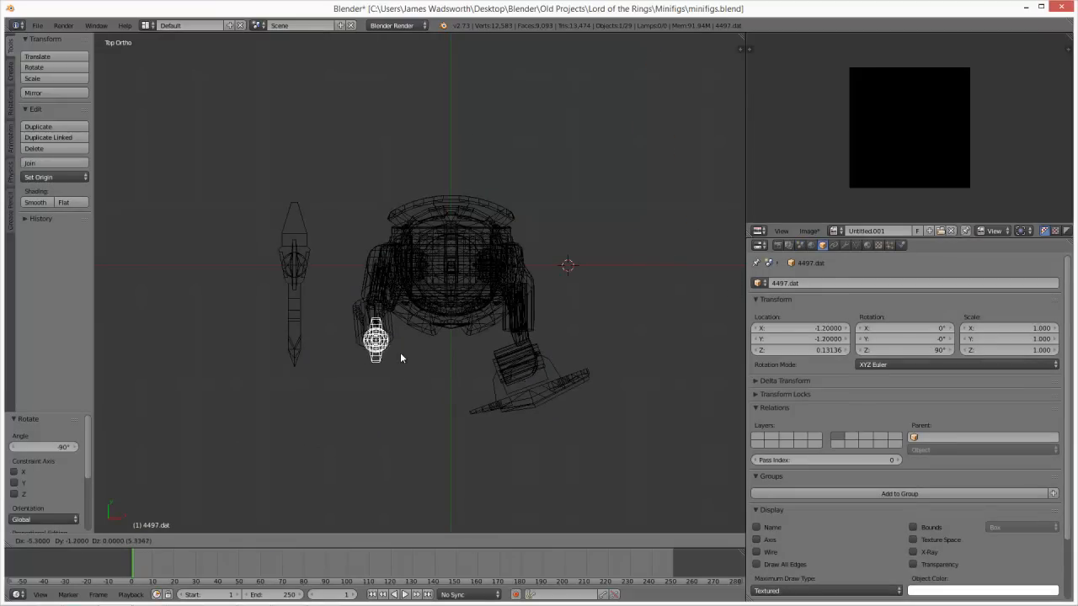
left_click(401, 335)
Step: Tilt the spear to -45° about Y in side view
key("KP_3")
scroll(402, 340, "up", 2)
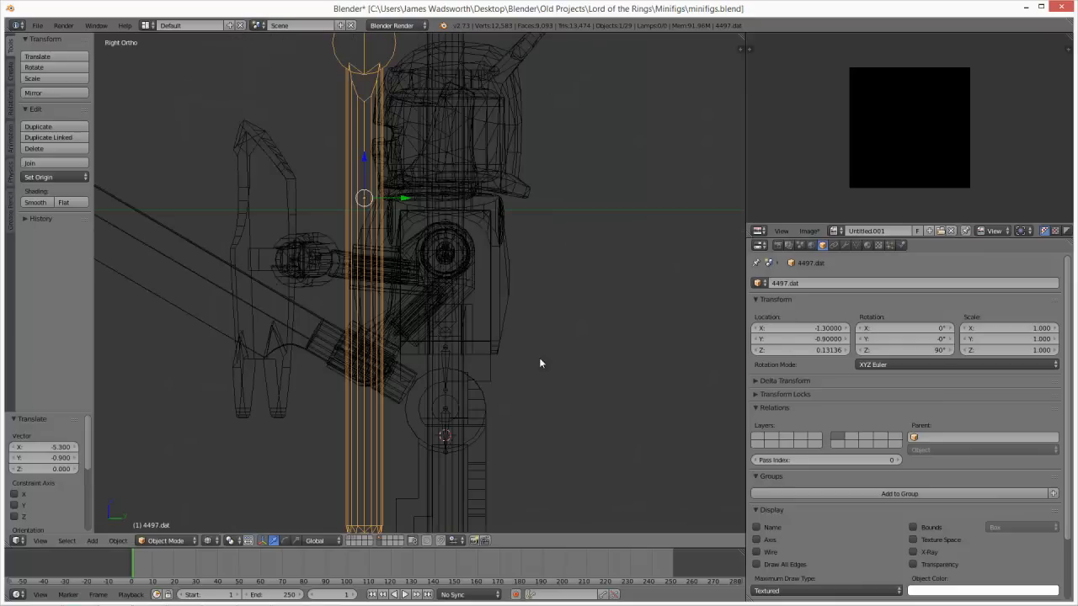
key("r")
left_click(484, 191)
scroll(449, 290, "down", 4)
middle_click_drag(449, 291, 541, 308)
Step: Rotate the spear to 95° about Z and move it 0.2 in X and -1.4 in Y, as seen from above
key("KP_7")
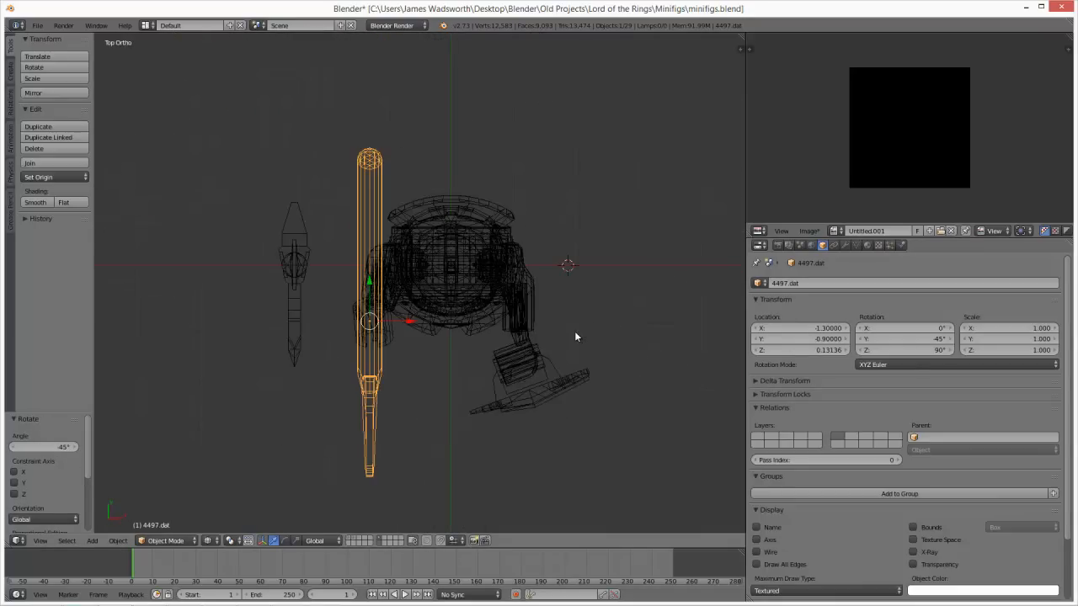
key("r")
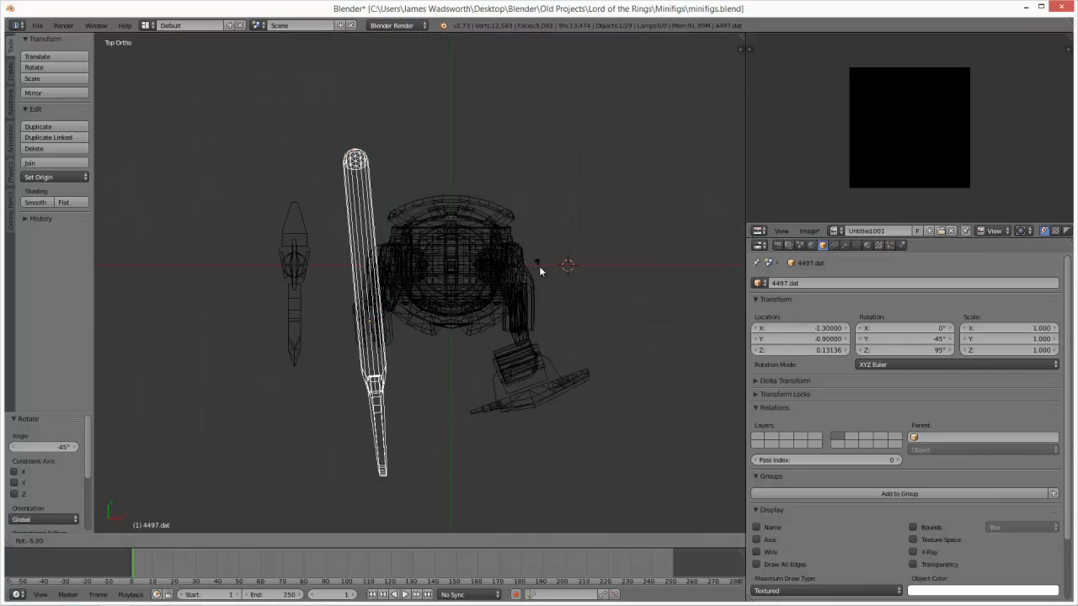
left_click(539, 266)
key("g")
left_click(553, 349)
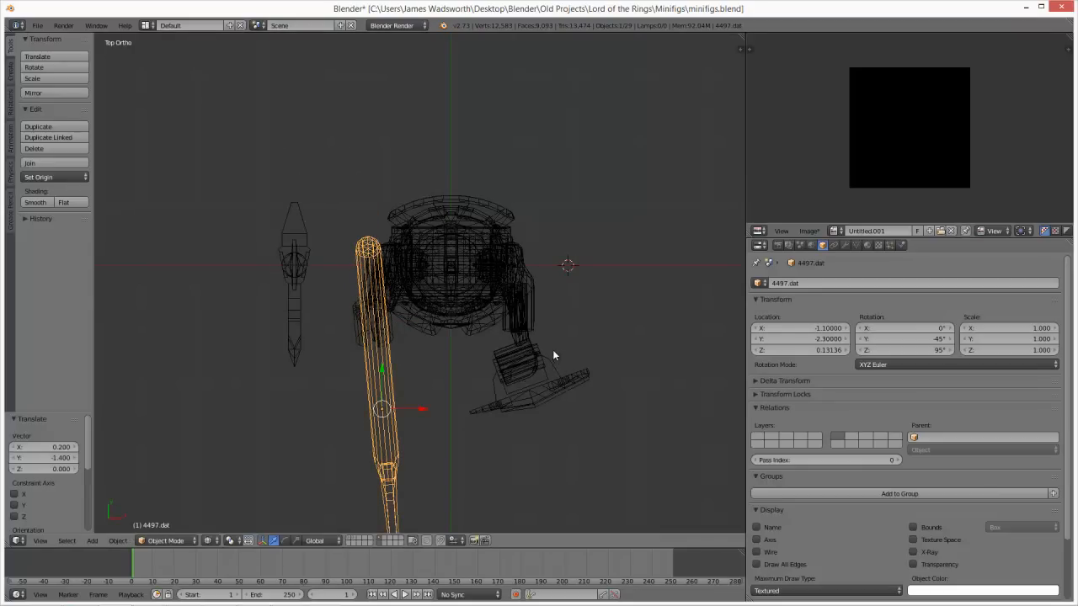
key("KP_3")
scroll(414, 282, "up", 4)
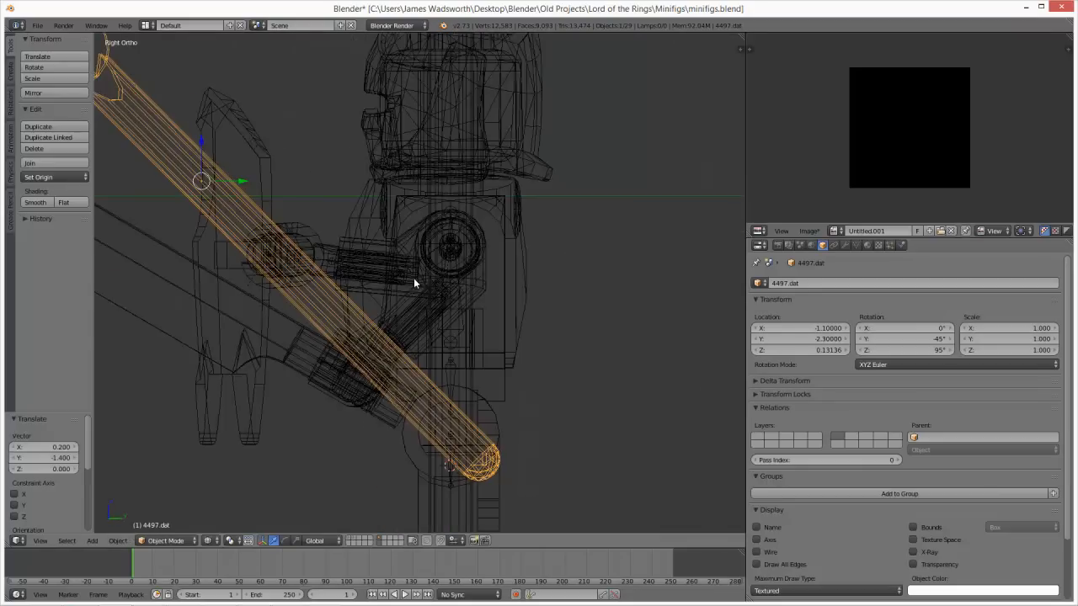
key("g")
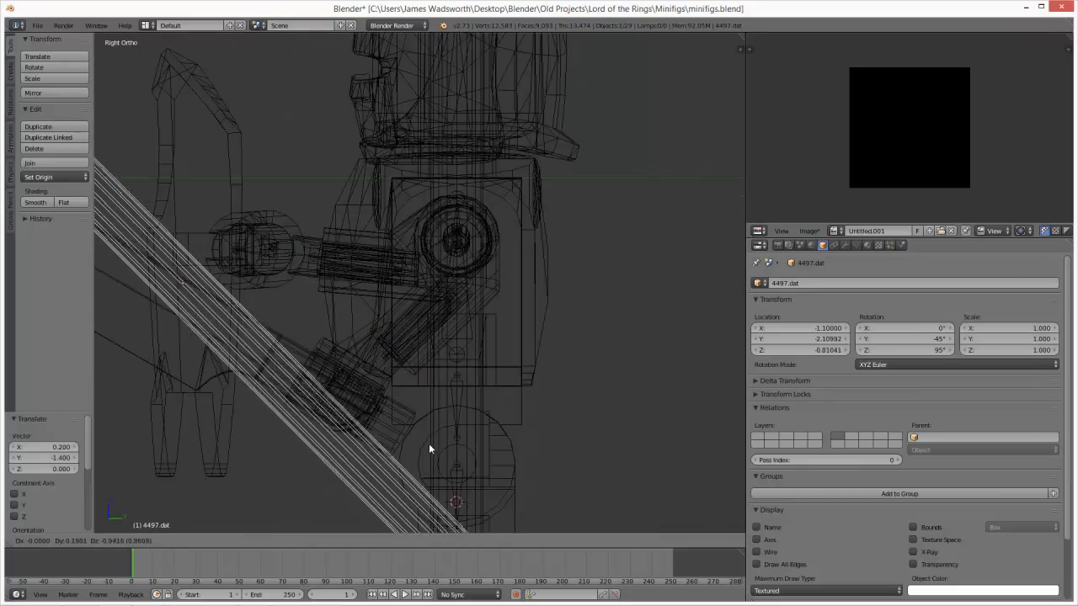
left_click(430, 402)
scroll(431, 402, "down", 7)
key("z")
middle_click_drag(439, 348, 536, 370)
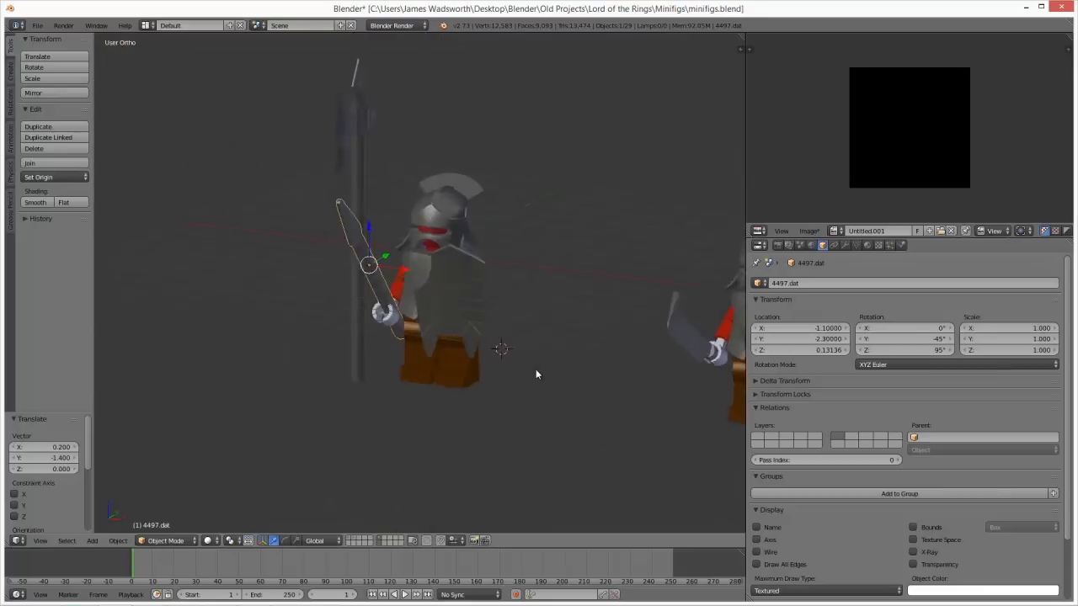
Step: Move the whole sword-carrying minifigure to layer 12
scroll(536, 371, "down", 4)
key("a")
key("z")
key("b")
left_click_drag(560, 233, 619, 342)
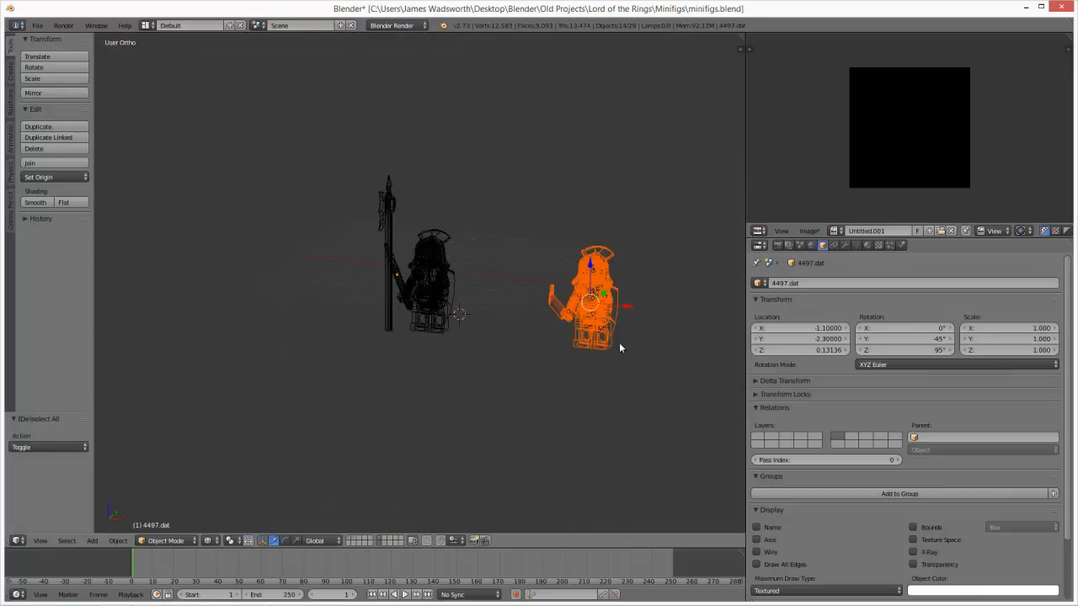
key("m")
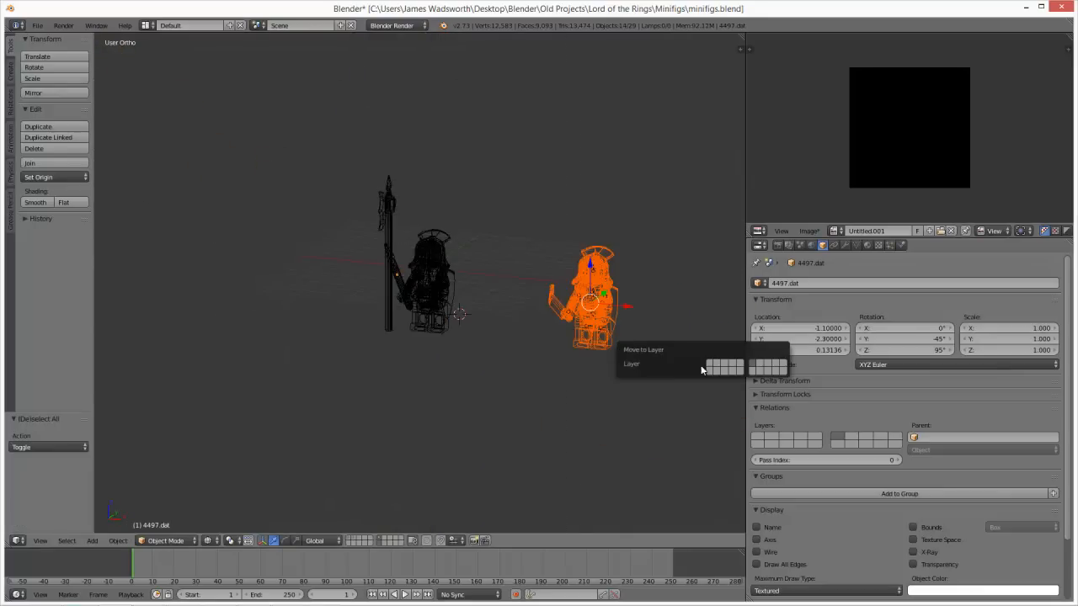
left_click(760, 366)
scroll(413, 276, "up", 1)
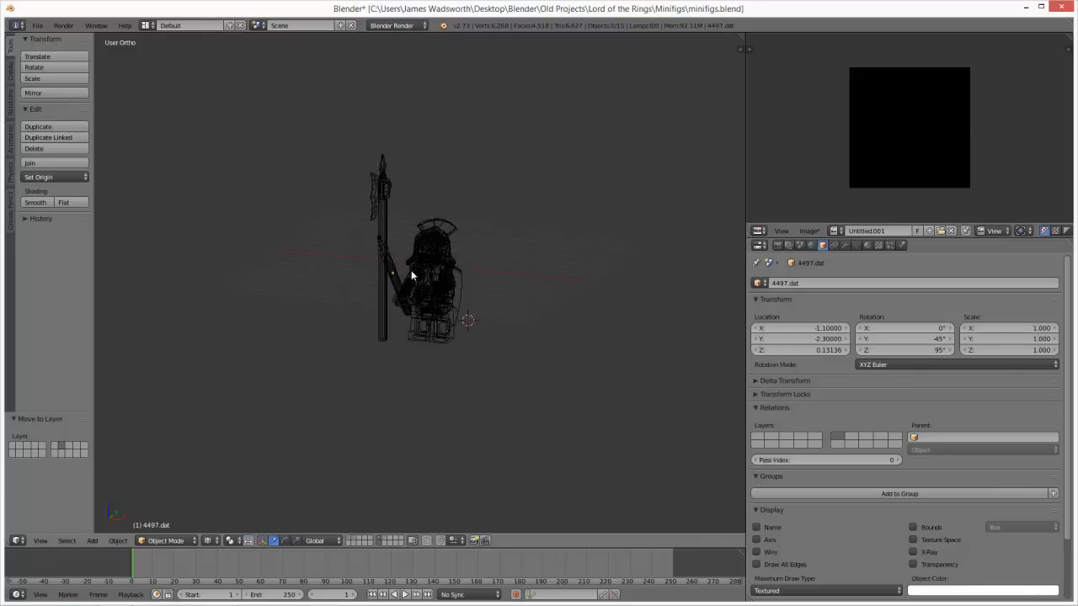
Step: Tilt the spear by a further -20° in side view and move it -0.1 in Y and -1.1 in Z towards the right hand
key("KP_3")
scroll(400, 278, "up", 7)
key("z")
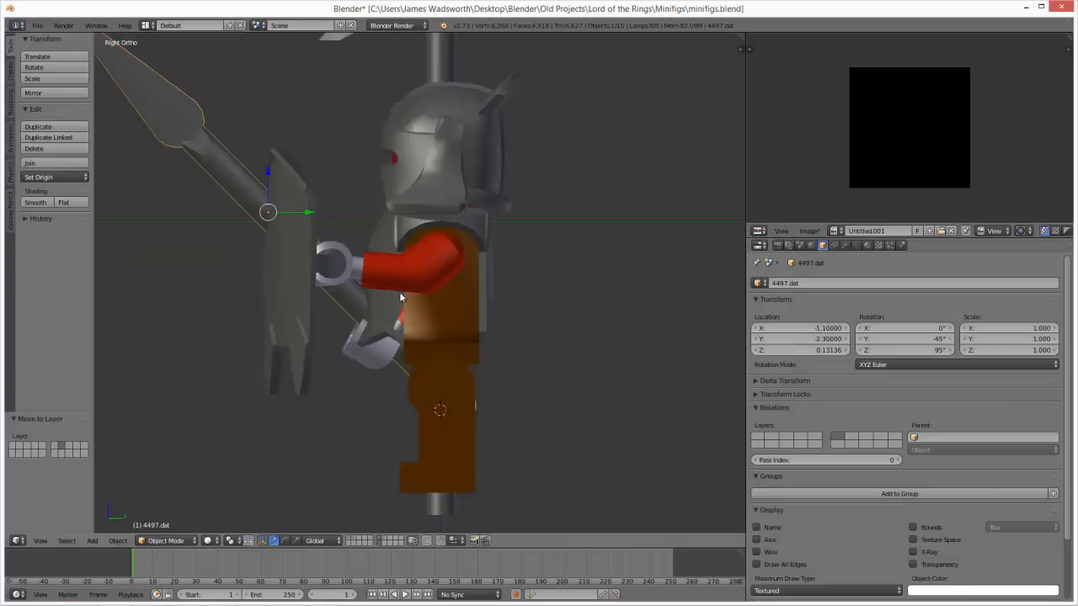
scroll(402, 303, "up", 1)
key("z")
key("r")
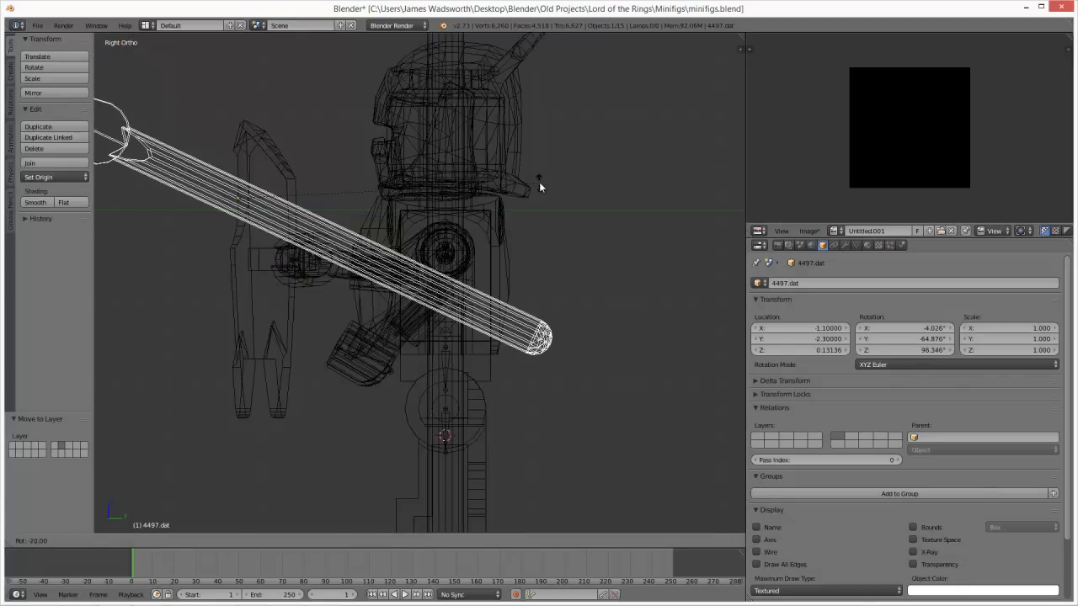
left_click(538, 178)
key("g")
left_click(525, 275)
Step: Adjust the spear's tilt to about -60° about Y and nudge it 0.143 in Y and 0.056 in Z into the grip
key("r")
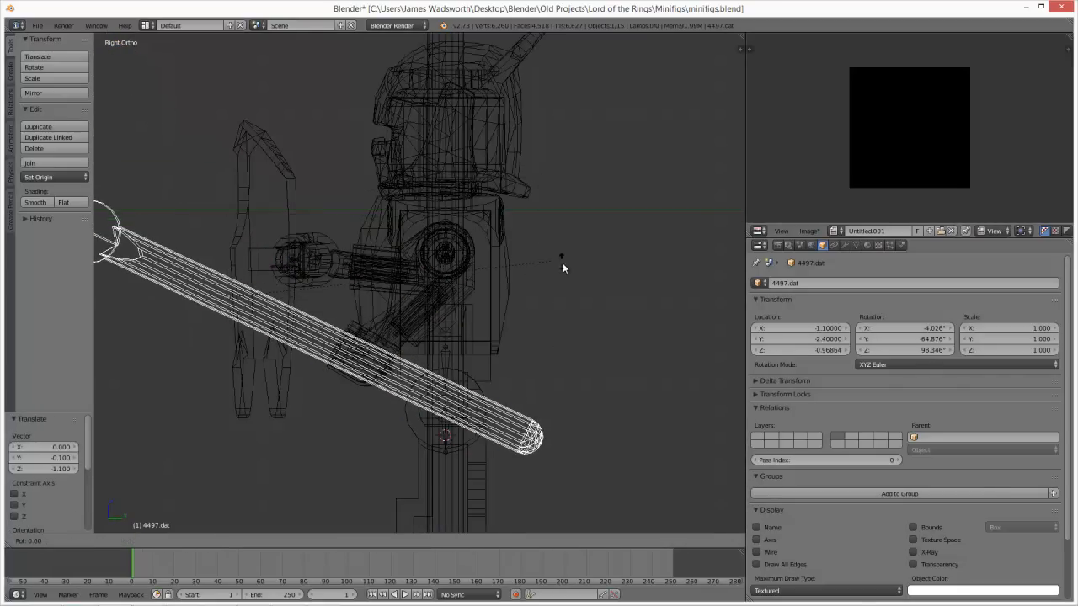
left_click(564, 273)
key("g")
left_click(576, 267)
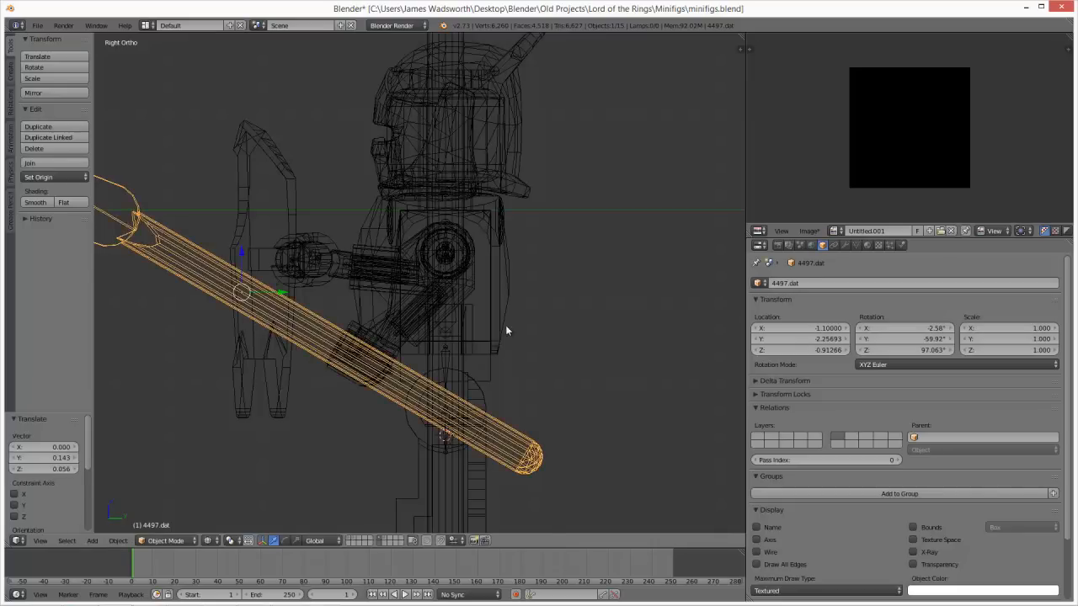
Step: Parent the spear to the armature's R_Weapon bone in Pose Mode, using the Bone parent type
scroll(374, 426, "up", 2)
right_click(363, 412, "shift")
middle_click_drag(398, 445, 341, 438)
right_click(180, 350)
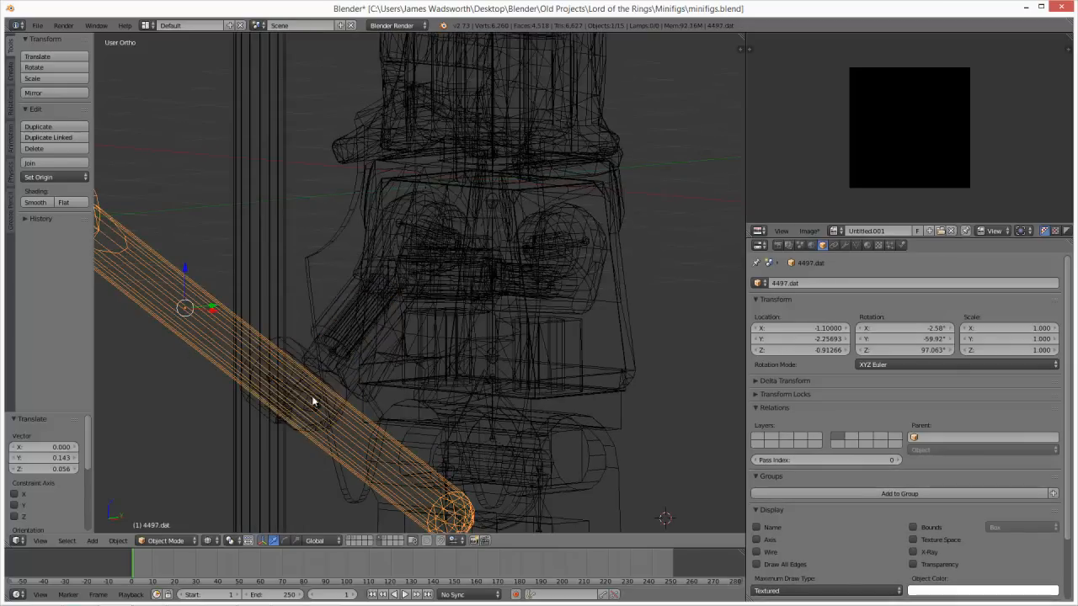
right_click(316, 398, "shift")
left_click(180, 541)
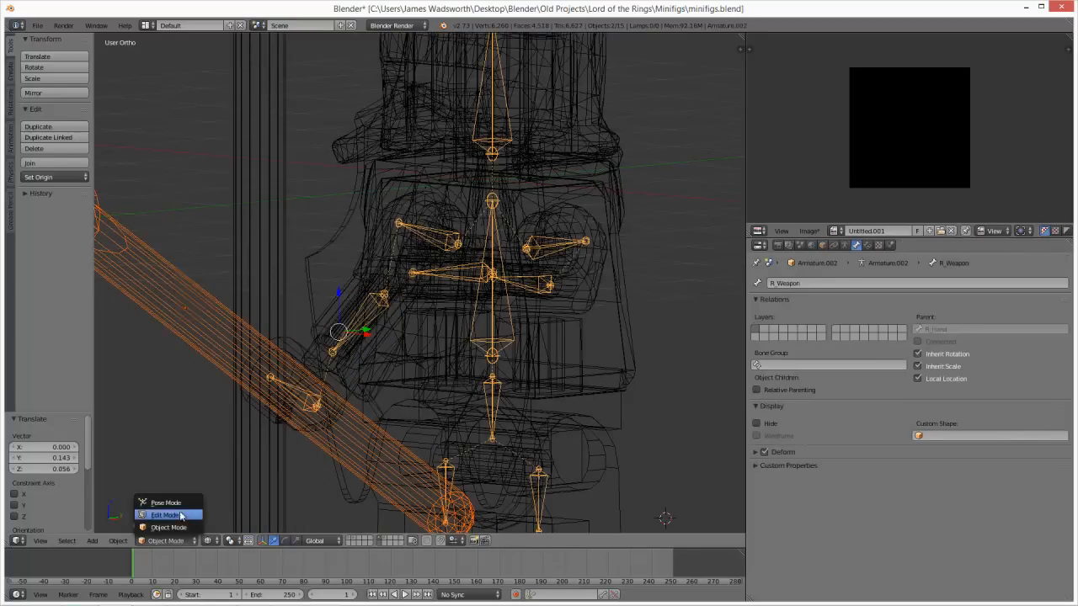
left_click(168, 502)
right_click(311, 404, "shift")
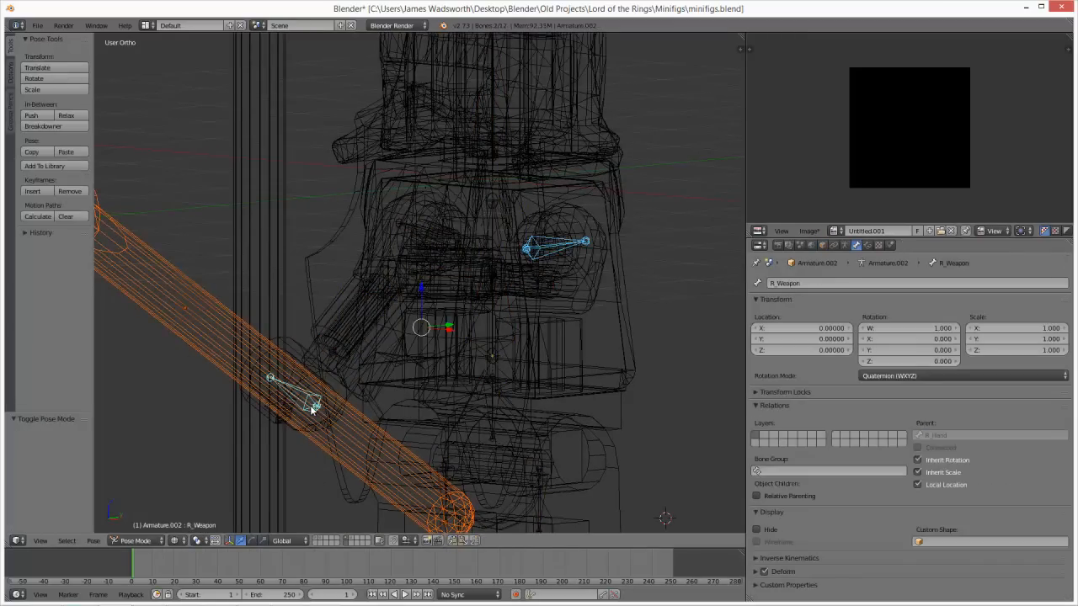
key("ctrl+p")
left_click(311, 407)
scroll(385, 418, "down", 4)
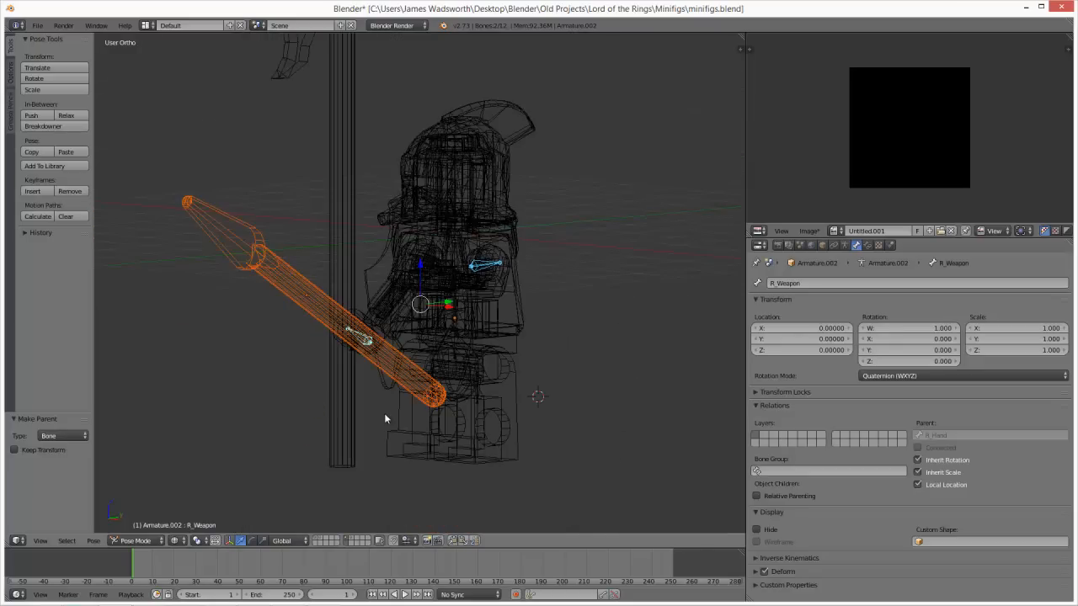
Step: Rotate the R_Arm bone 60° in side view so the spear stands upright beside the minifigure
right_click(406, 271)
right_click(431, 264)
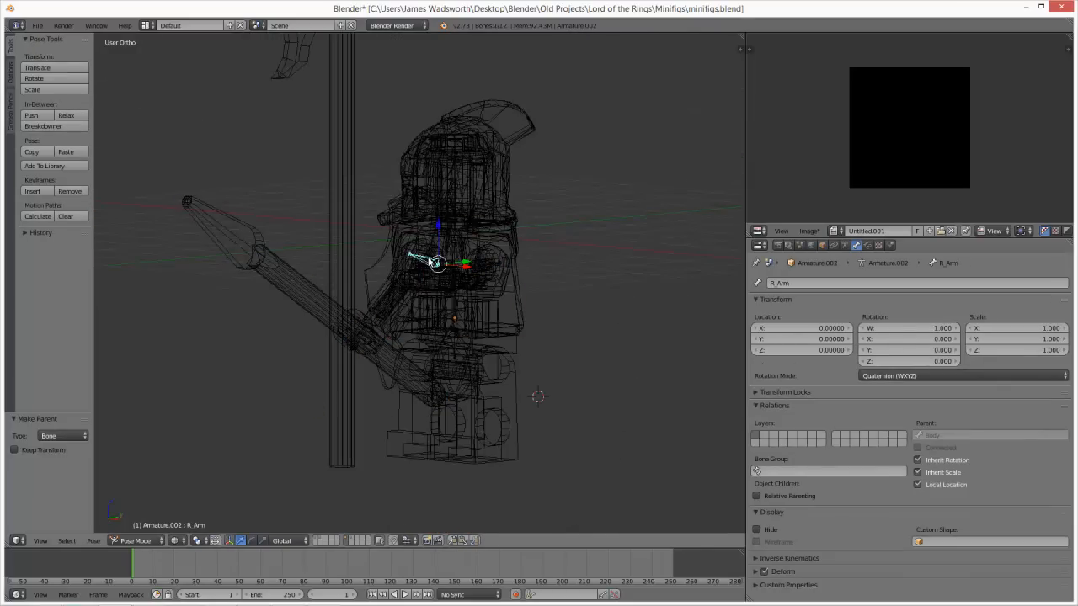
key("KP_Decimal")
middle_click_drag(443, 275, 385, 263)
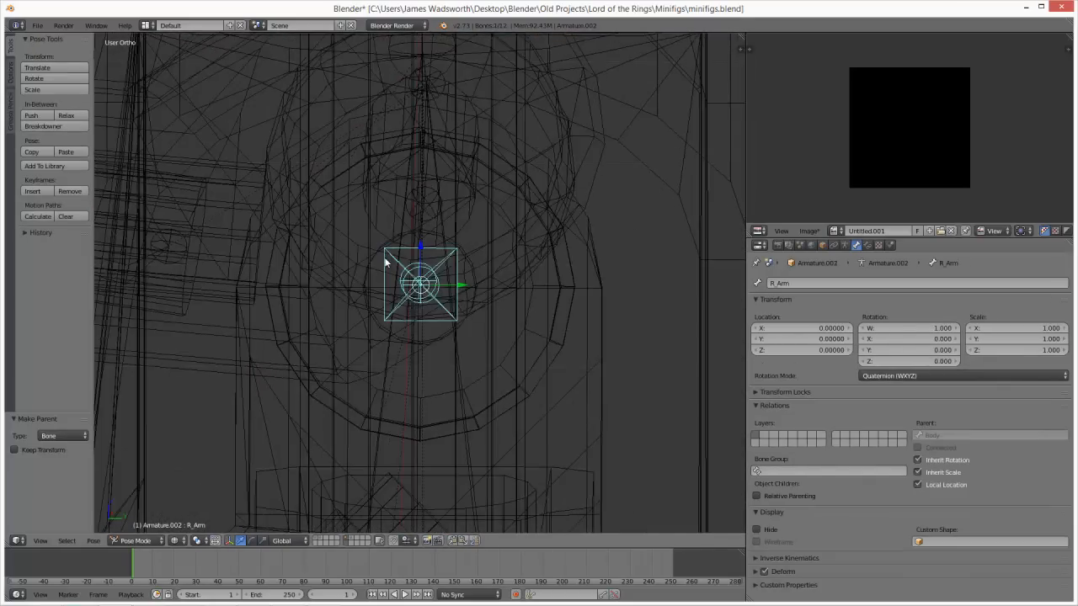
scroll(412, 330, "down", 8)
key("r")
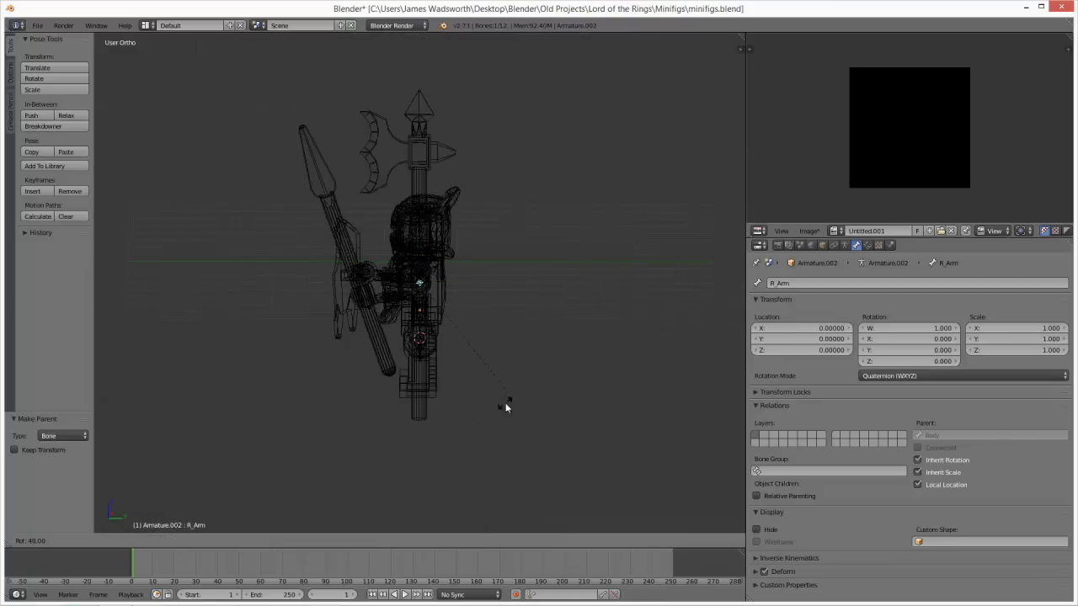
left_click(469, 408)
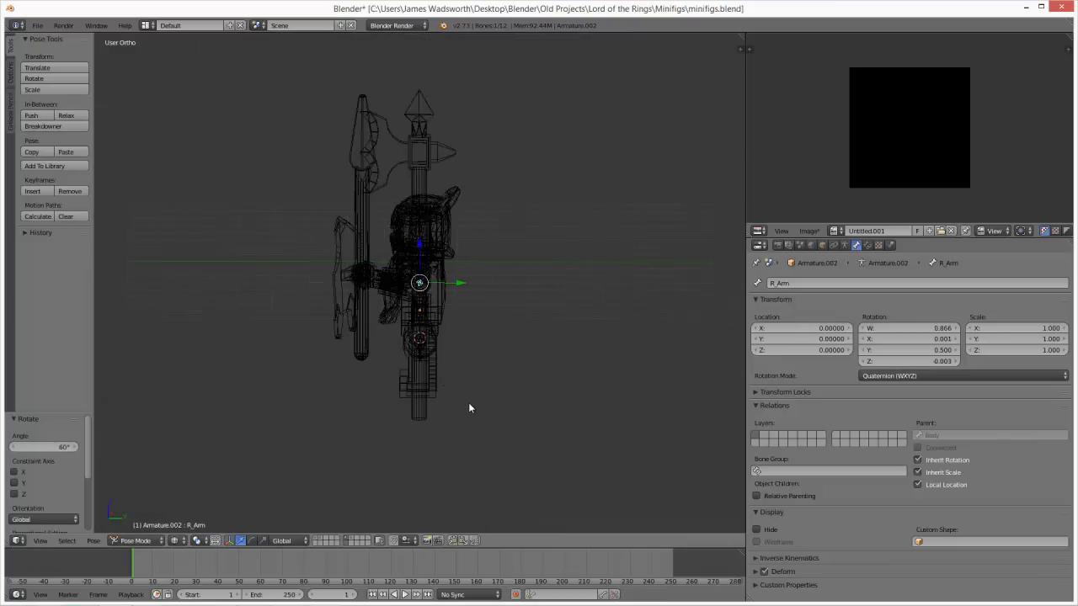
Step: Rotate the R_Hand bone by -15° and then 5° back, straightening the spear as seen from the front
key("KP_1")
scroll(459, 345, "up", 7)
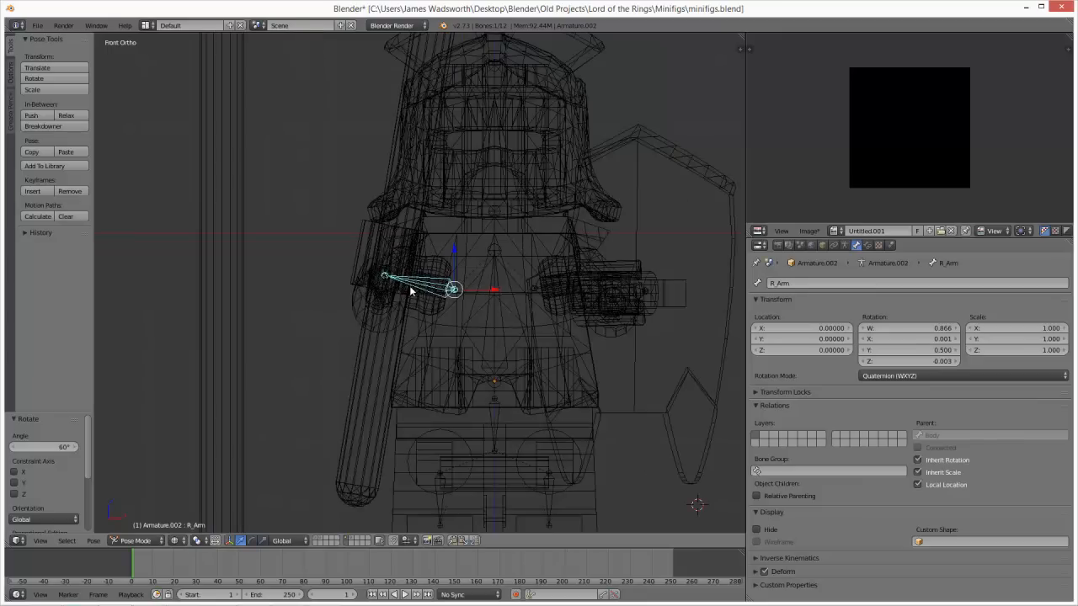
right_click(389, 291)
middle_click_drag(389, 297, 392, 350)
right_click(393, 350)
key("KP_Decimal")
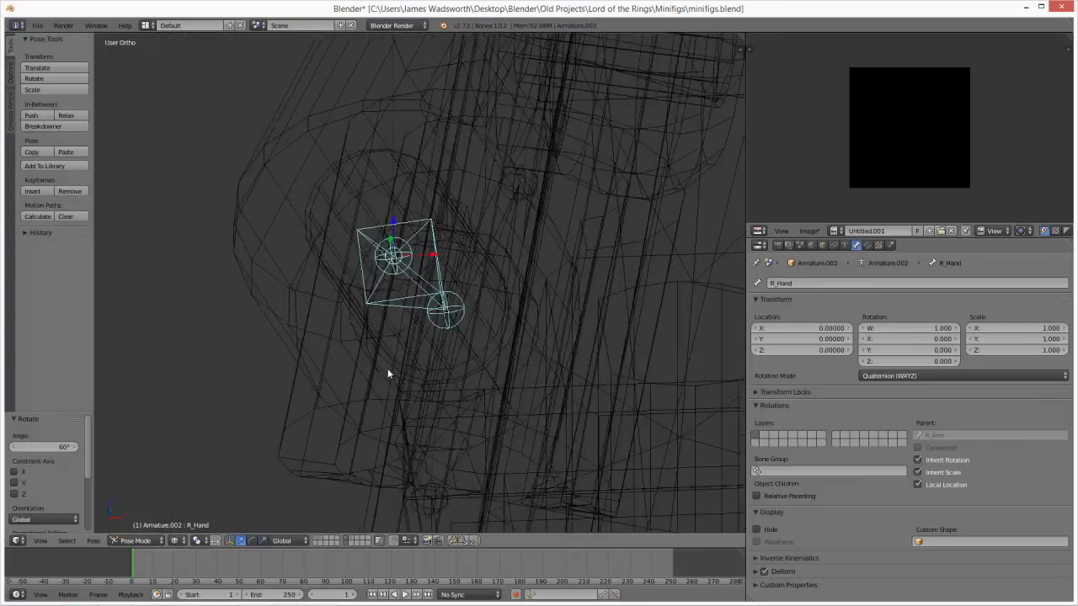
key("r")
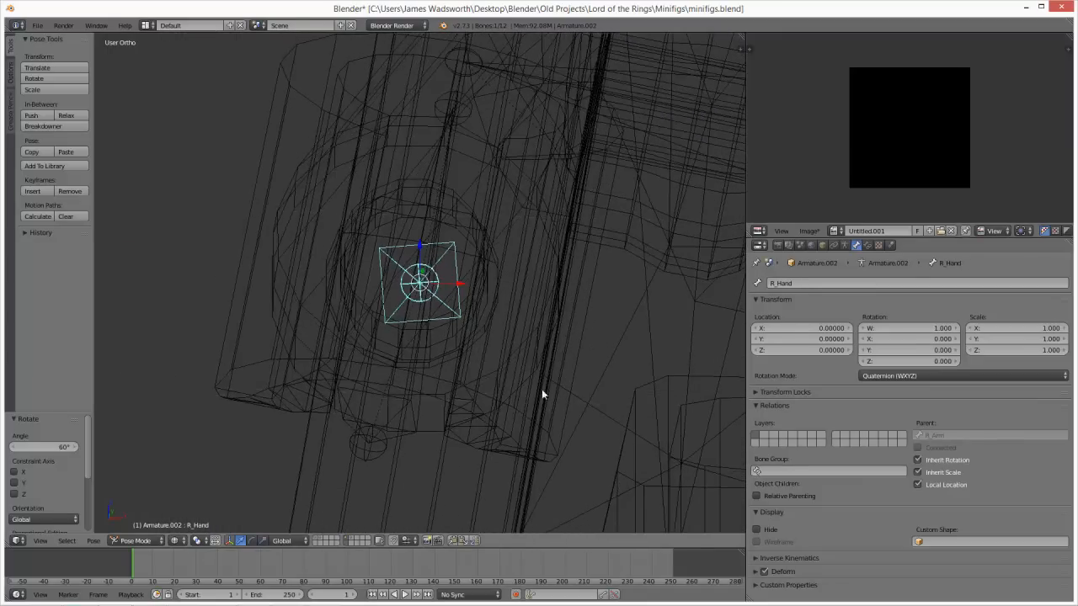
left_click(558, 345)
scroll(559, 343, "down", 4)
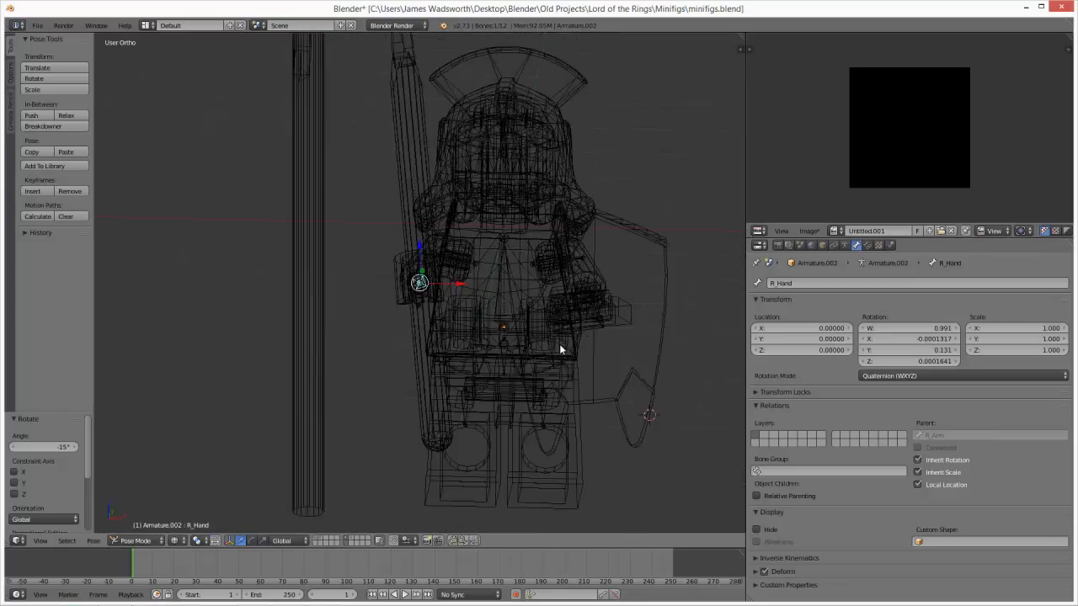
scroll(559, 341, "up", 2)
key("r")
left_click(590, 272, "ctrl")
scroll(590, 272, "down", 1, "ctrl")
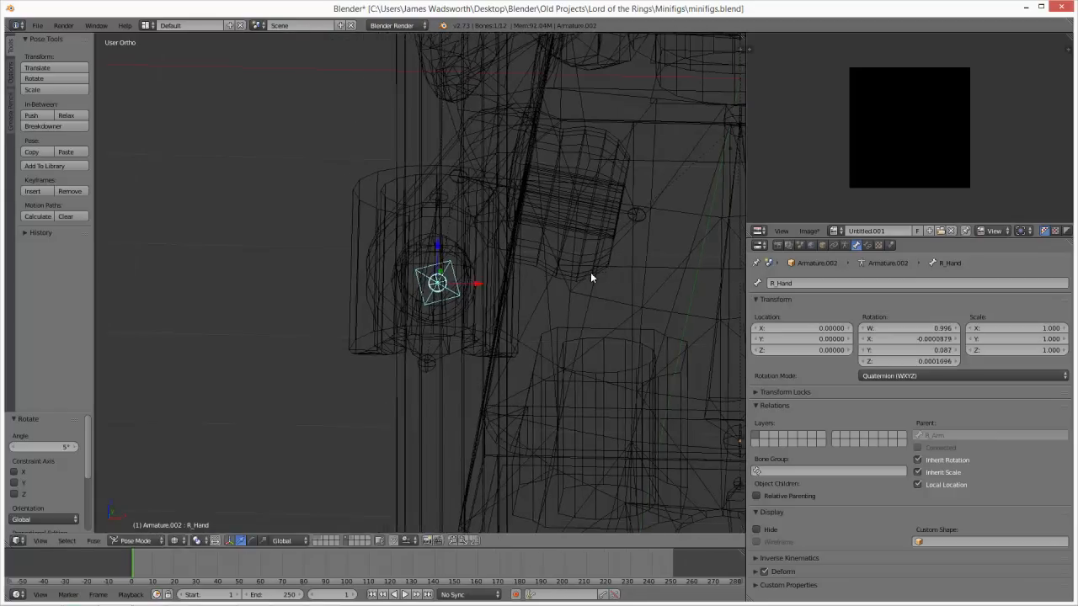
Step: Lower the spear through the right hand by about 1.154 along the global Z axis
scroll(590, 272, "down", 10)
key("KP_3")
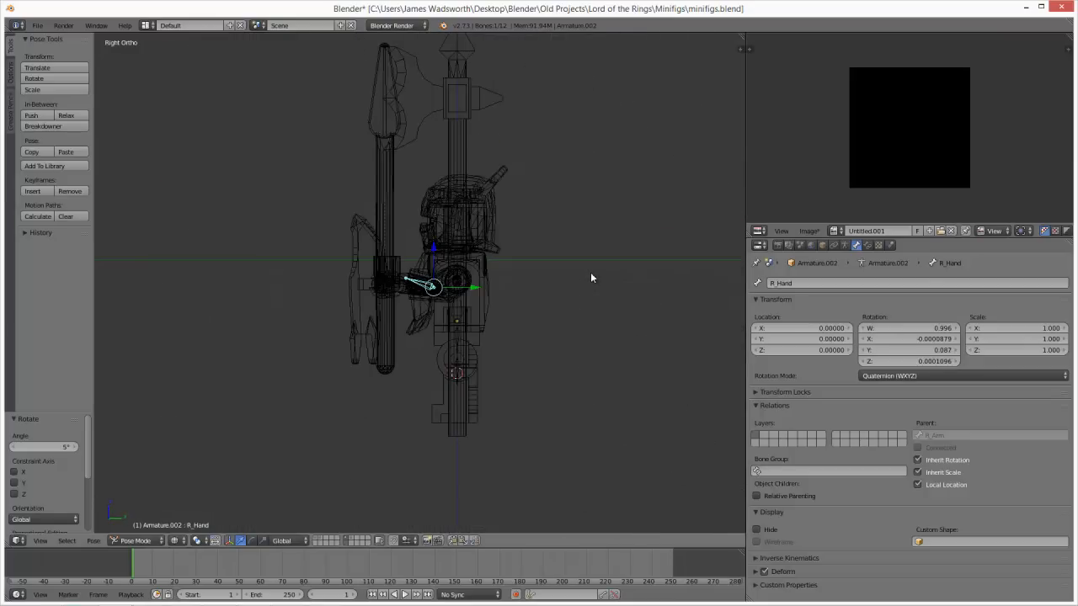
right_click(387, 275)
right_click(384, 187)
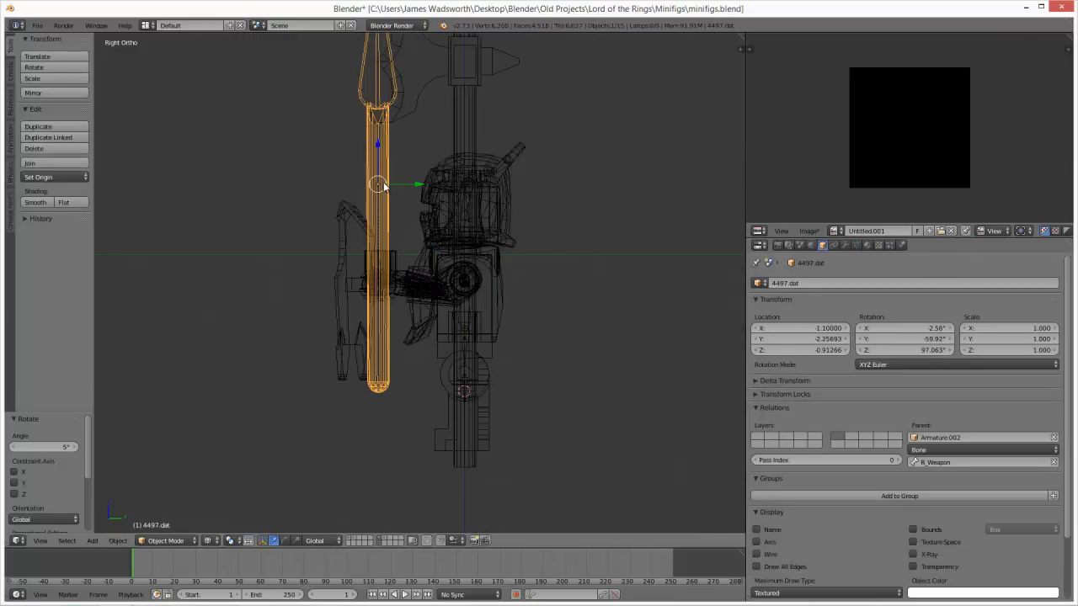
left_click_drag(378, 149, 378, 213)
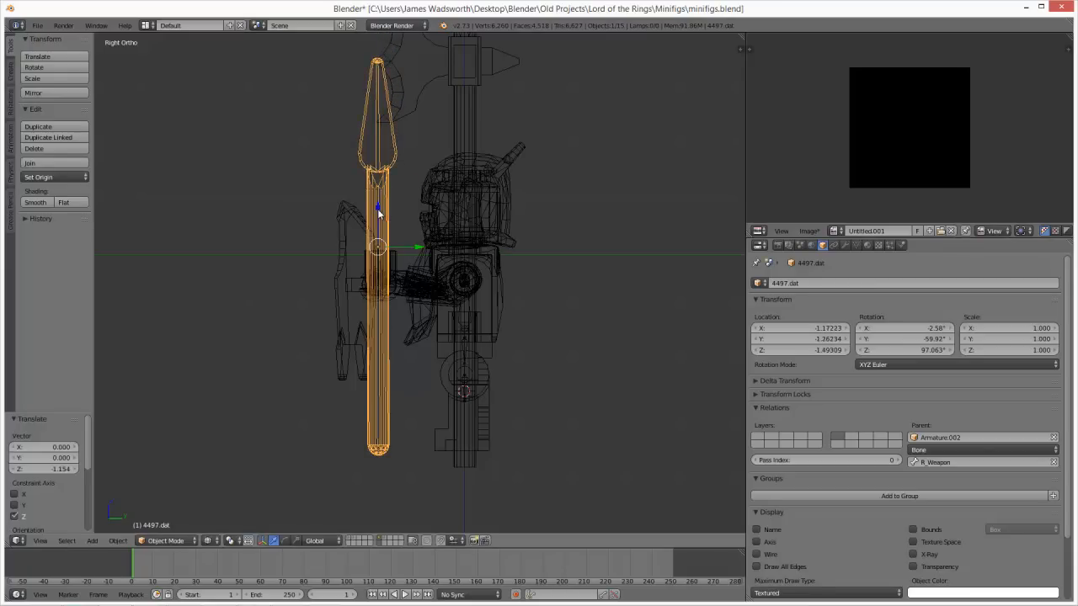
Step: Nudge the spear -0.05 in X and 0.012 in Z in front view to centre it in the hand
key("KP_1")
scroll(383, 223, "up", 5)
key("z")
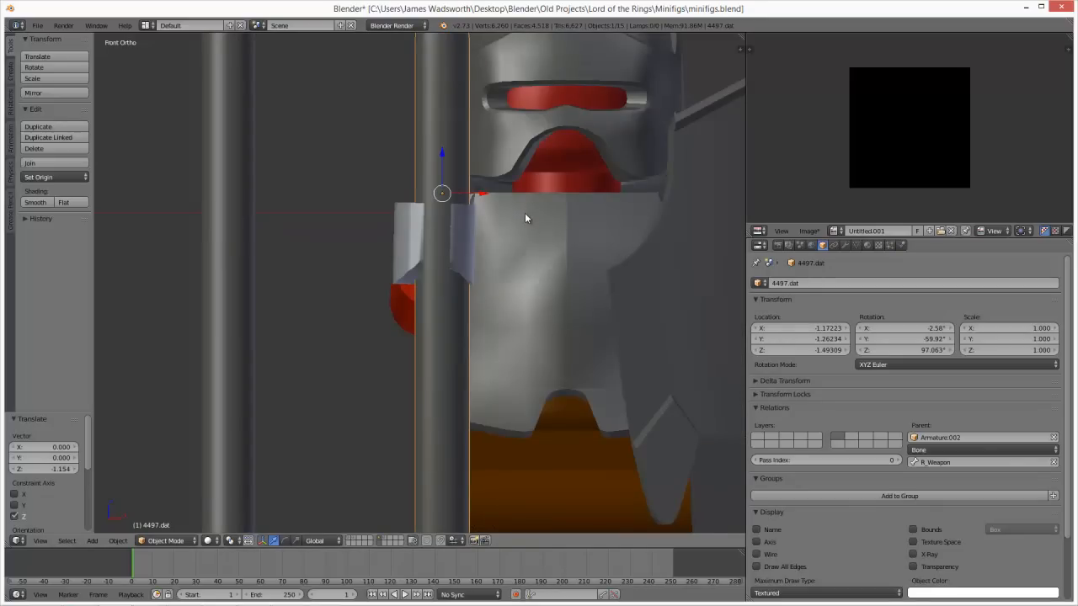
key("z")
key("g")
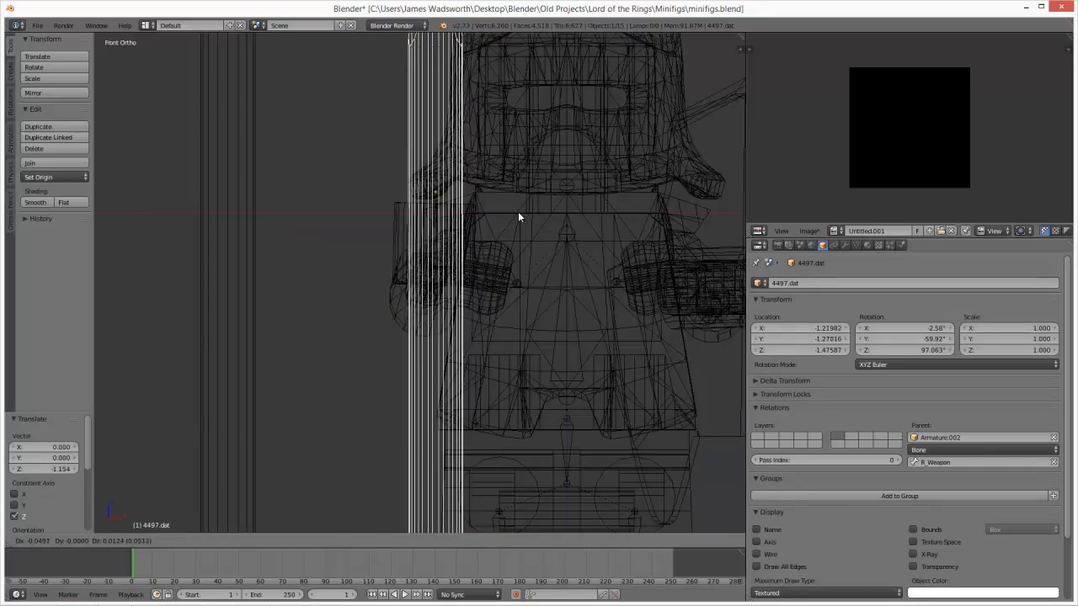
left_click(518, 211)
scroll(541, 212, "down", 3)
key("z")
Step: Return the armature to Object Mode and move the whole spear-carrying minifigure, without the halberd, 5 units along X
right_click(460, 291)
key("z")
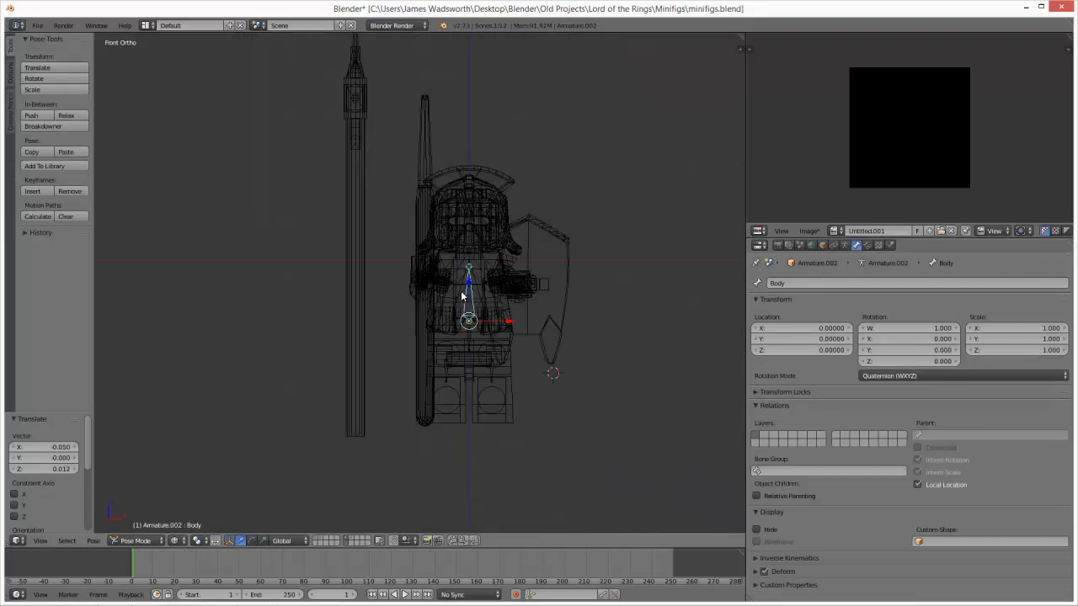
scroll(462, 295, "down", 4)
left_click(160, 541)
left_click(139, 527)
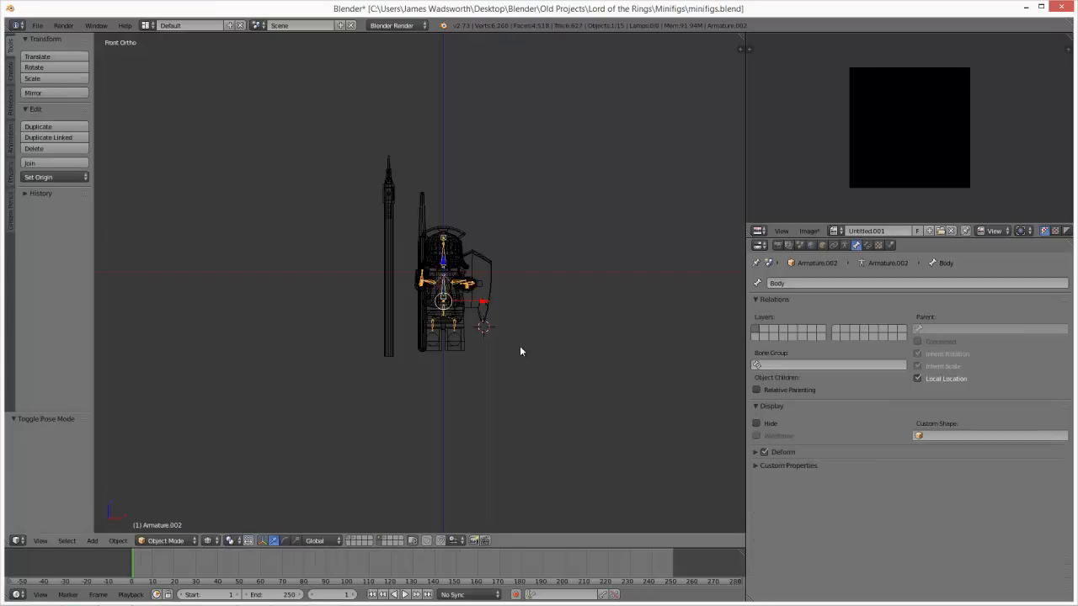
scroll(473, 278, "down", 4)
scroll(468, 279, "up", 5)
key("b")
left_click_drag(408, 227, 539, 367)
key("g")
key("x")
key("5")
key("Return")
key("z")
key("z")
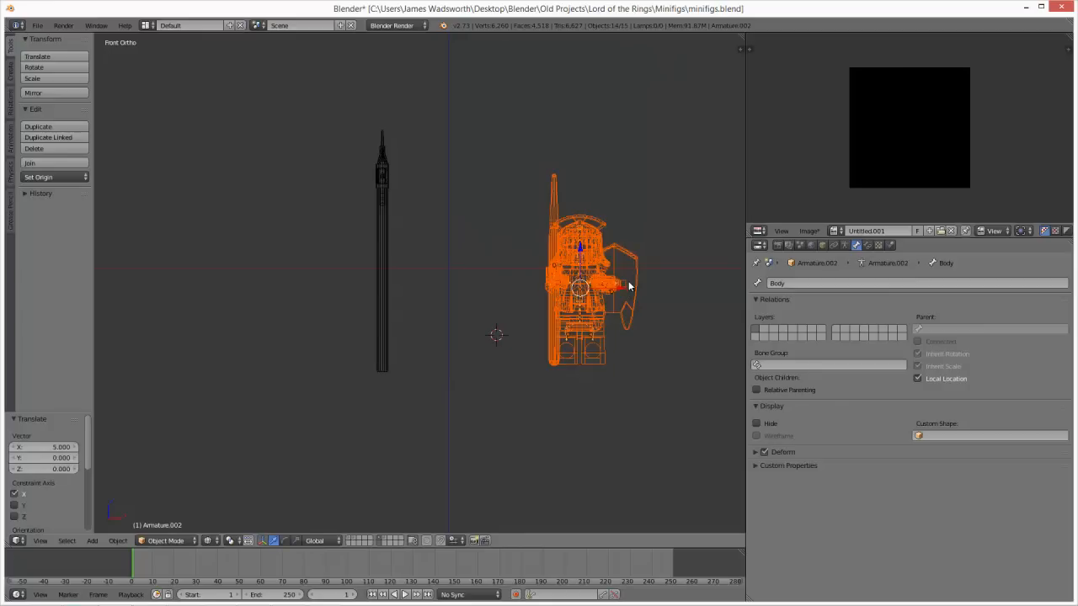
Step: Duplicate the spear-carrying minifigure and place the copy -5 units along X
key("shift+d")
key("x")
key("minus")
key("5")
key("Return")
Step: Move the original spear-carrying minifigure, including its armature, spear and shield, to layer 13
right_click(565, 280)
key("z")
key("z")
key("b")
left_click_drag(533, 211, 669, 366)
key("m")
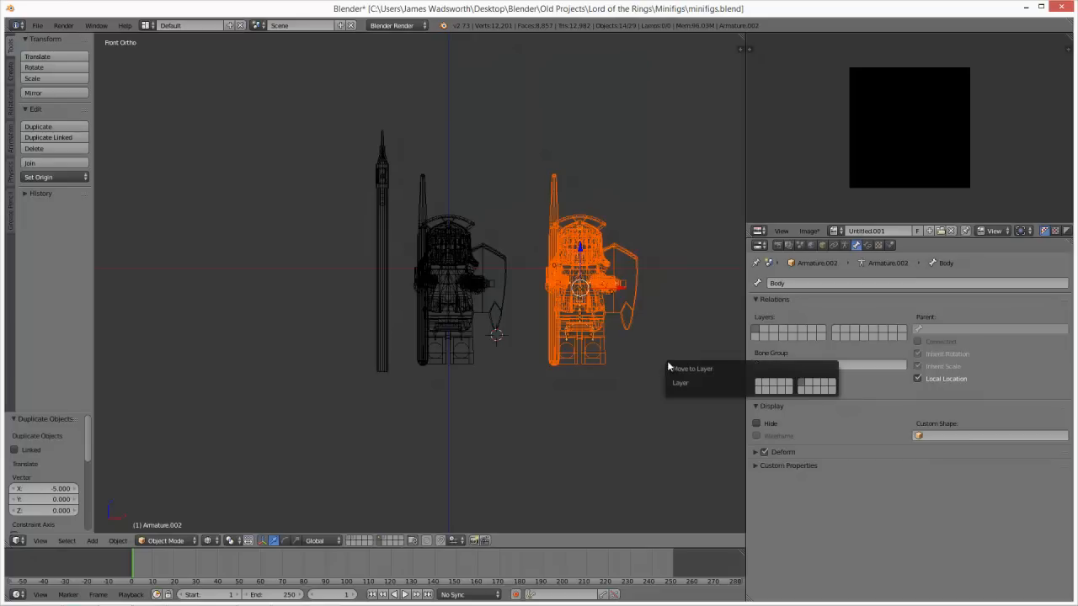
left_click(817, 387)
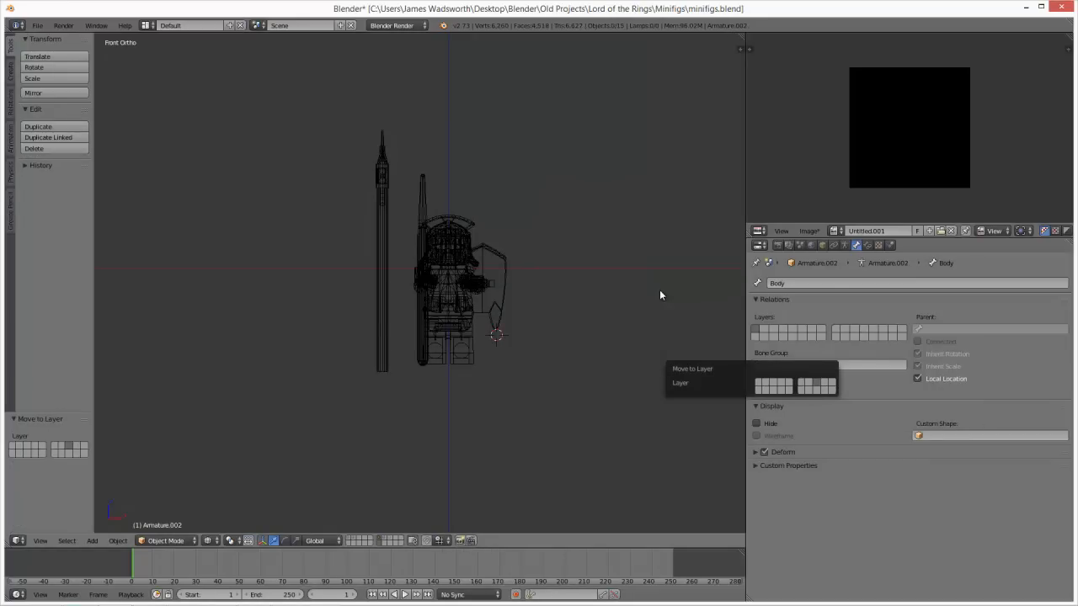
Step: Delete the shield and the spear from the duplicated minifigure
right_click(480, 270)
right_click(491, 291)
key("x")
left_click(495, 293)
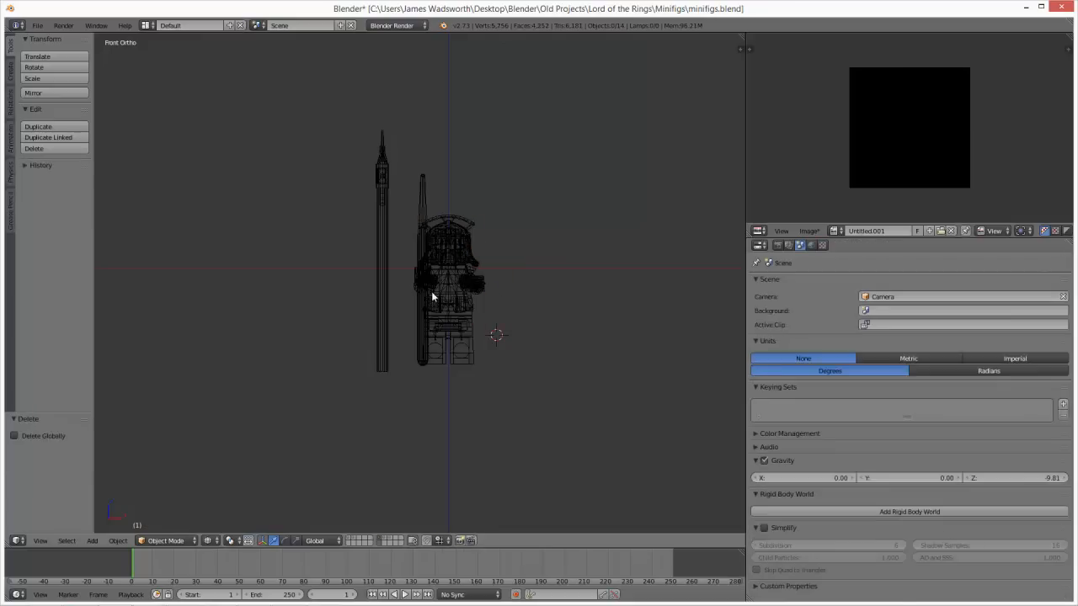
right_click(414, 313)
right_click(382, 310)
scroll(411, 320, "up", 3)
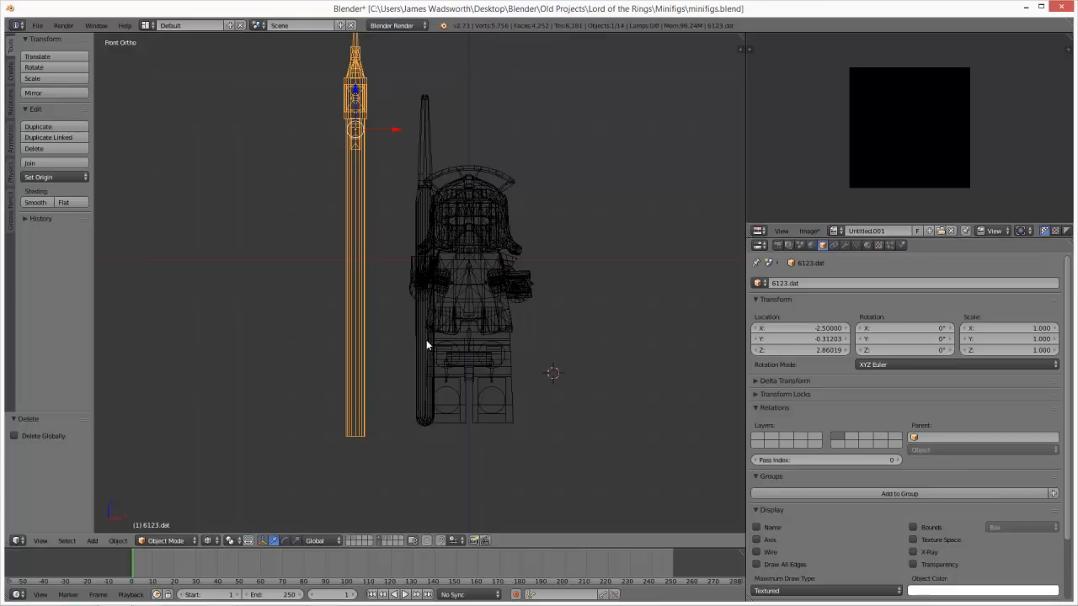
right_click(426, 341)
key("x")
left_click(408, 335)
Step: Move the halberd to the right hand: 1.5 in X and 0.1 in Z, plus -1.6 in Y and 0.3 in Z
right_click(354, 336)
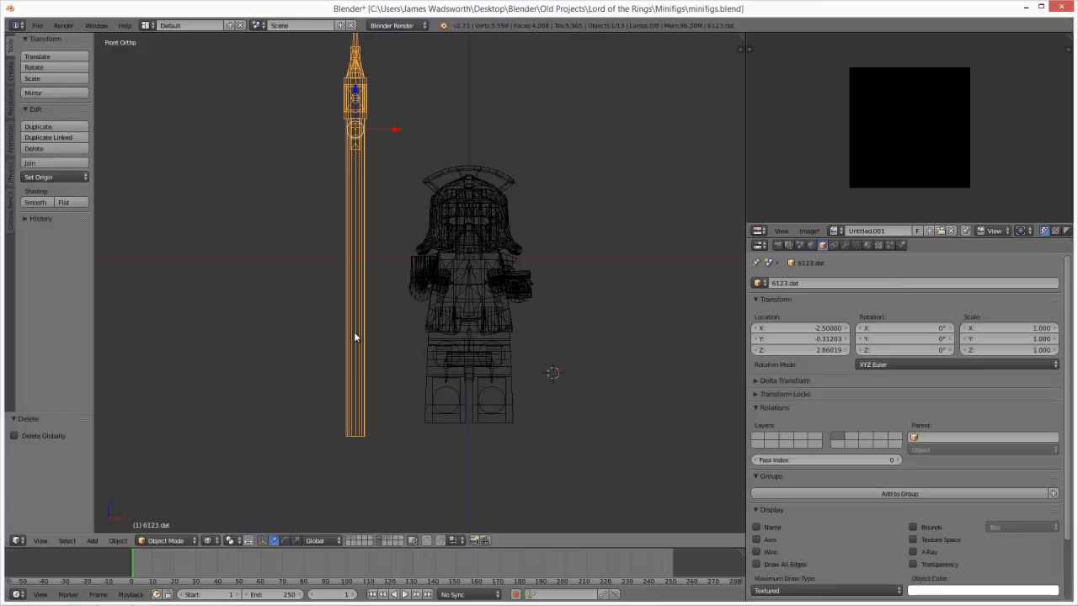
key("g")
left_click(445, 325)
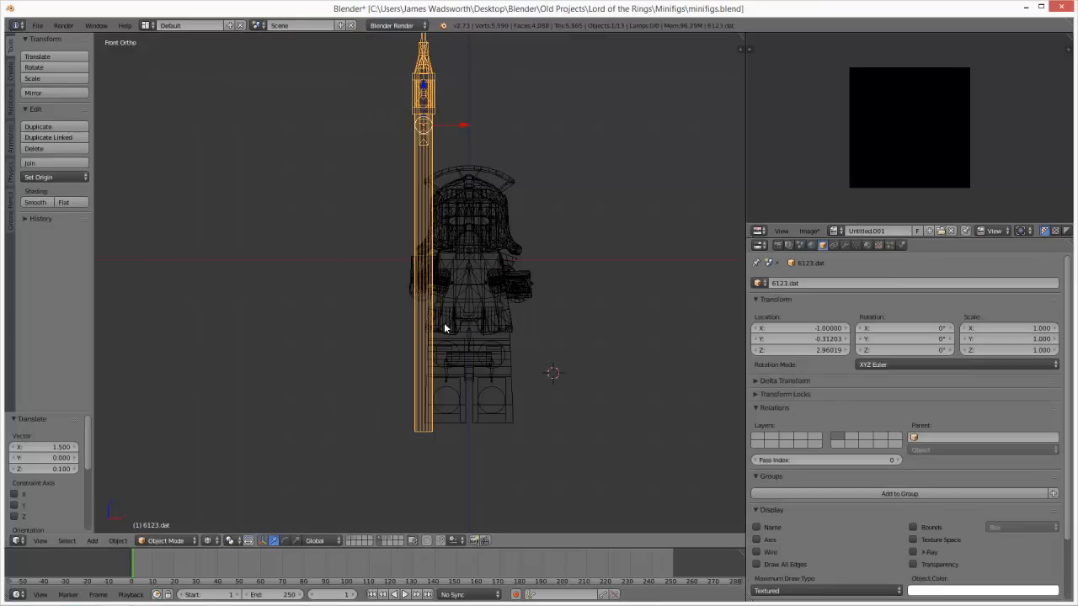
key("KP_3")
key("g")
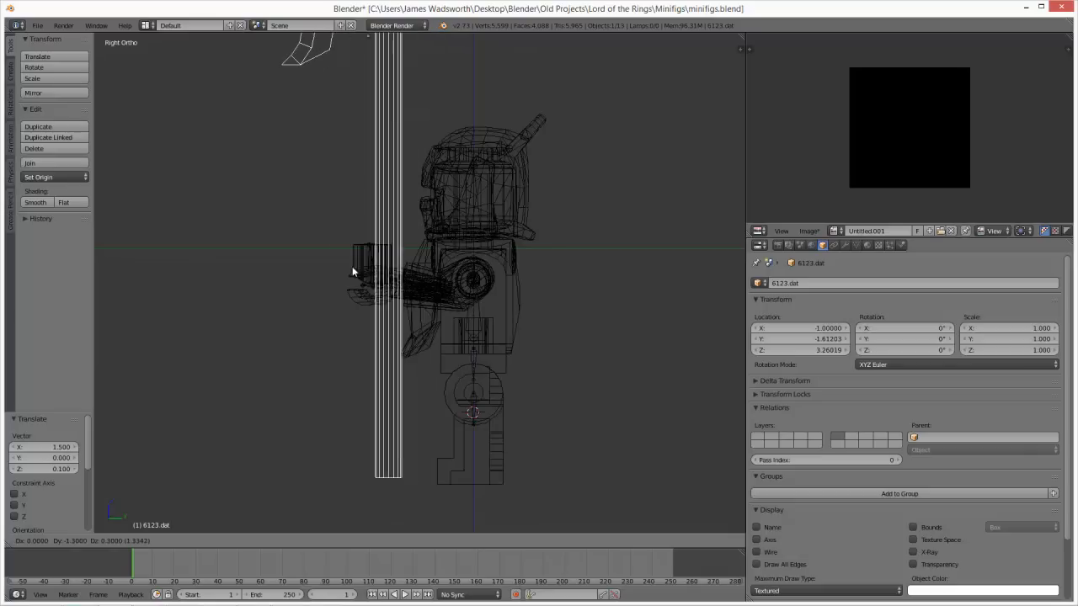
left_click(338, 267)
Step: Nudge the halberd 0.06 along Y and fine-tune its X position from above to fit it in the grip
key("g")
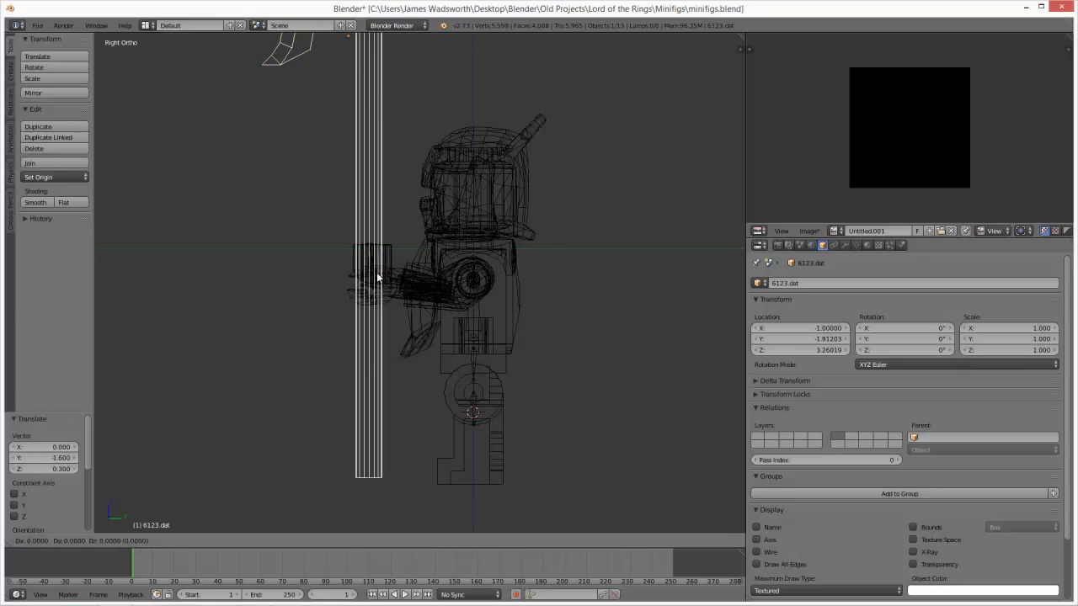
key("z")
key("y")
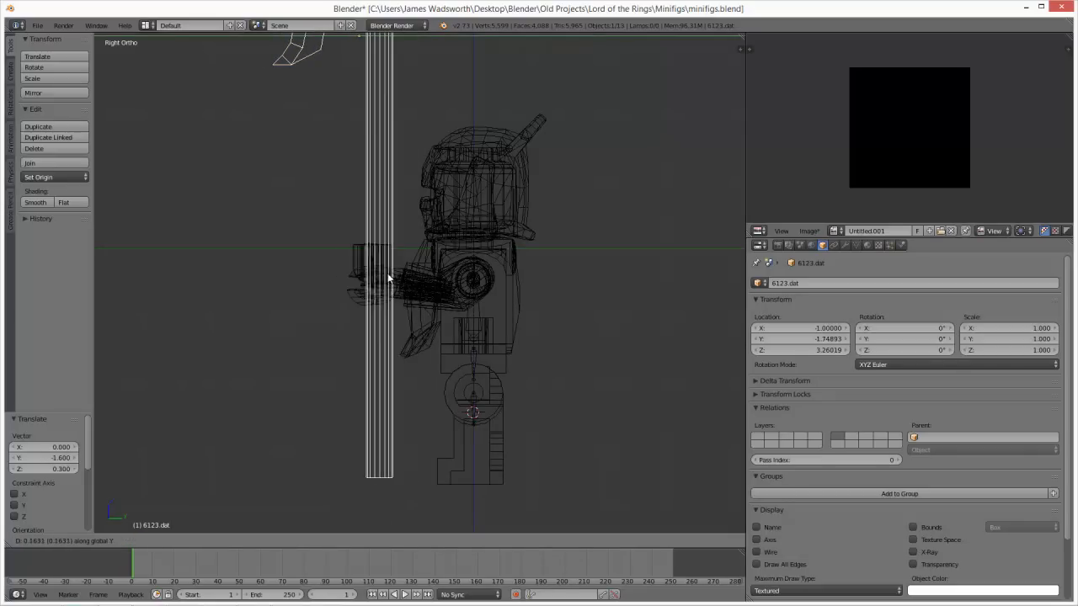
left_click(381, 268)
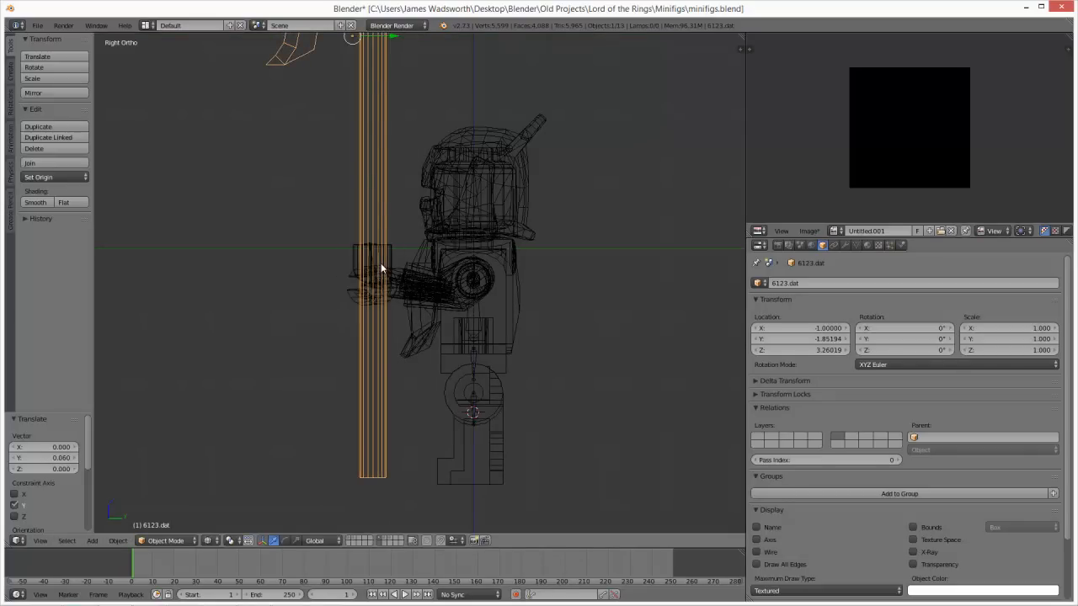
key("KP_7")
scroll(477, 368, "up", 2)
key("g")
key("x")
left_click(472, 394)
Step: Parent the halberd to the duplicated armature's R_Weapon bone in Pose Mode, using the Bone parent type
middle_click_drag(473, 394, 378, 272)
right_click(380, 259, "shift")
left_click(166, 540)
left_click(180, 503)
key("a")
right_click(376, 267)
key("ctrl+p")
left_click(379, 271)
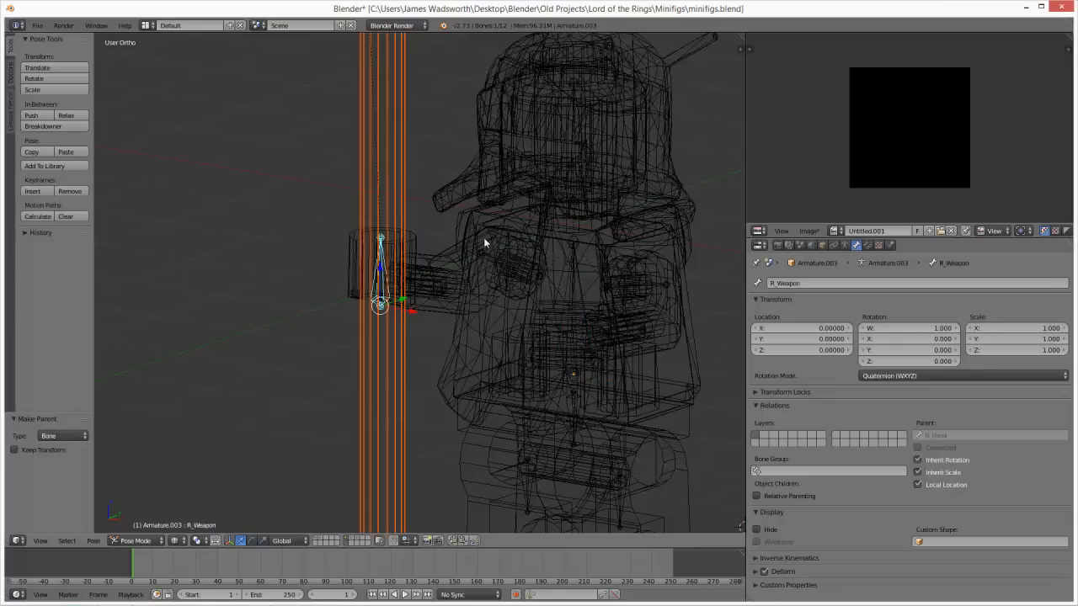
Step: Rotate the L_Arm bone -75° in side view to lower the empty left arm
right_click(646, 293)
key("KP_Decimal")
middle_click_drag(644, 288, 534, 287)
scroll(536, 286, "down", 10)
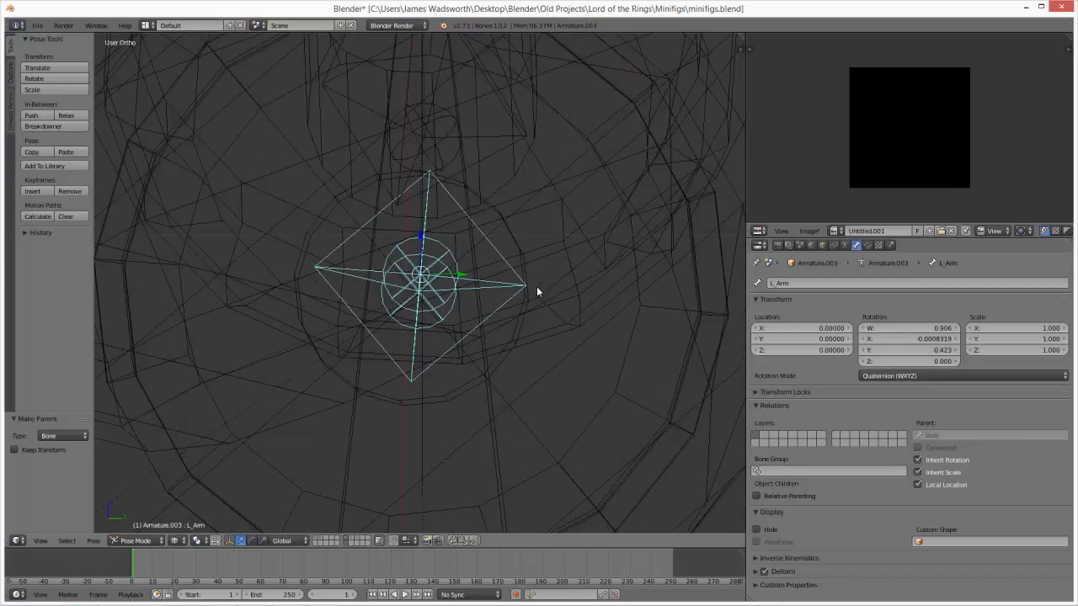
key("r")
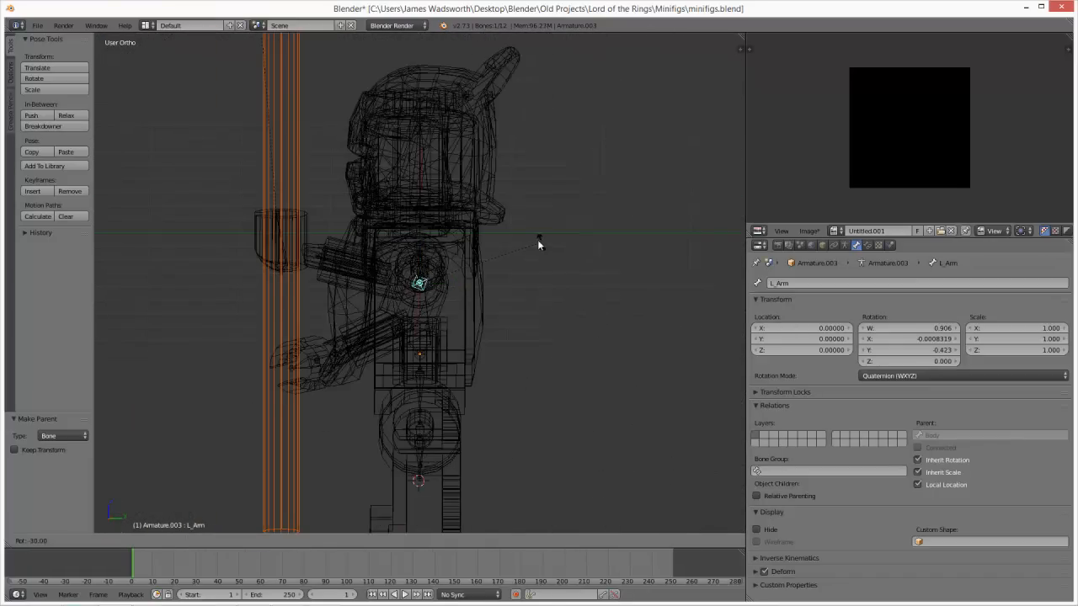
left_click(461, 194)
Step: Clear the pose rotation of the duplicated armature's L_Hand bone so the empty left hand returns to its rest orientation
key("z")
middle_click_drag(454, 292, 486, 385)
key("z")
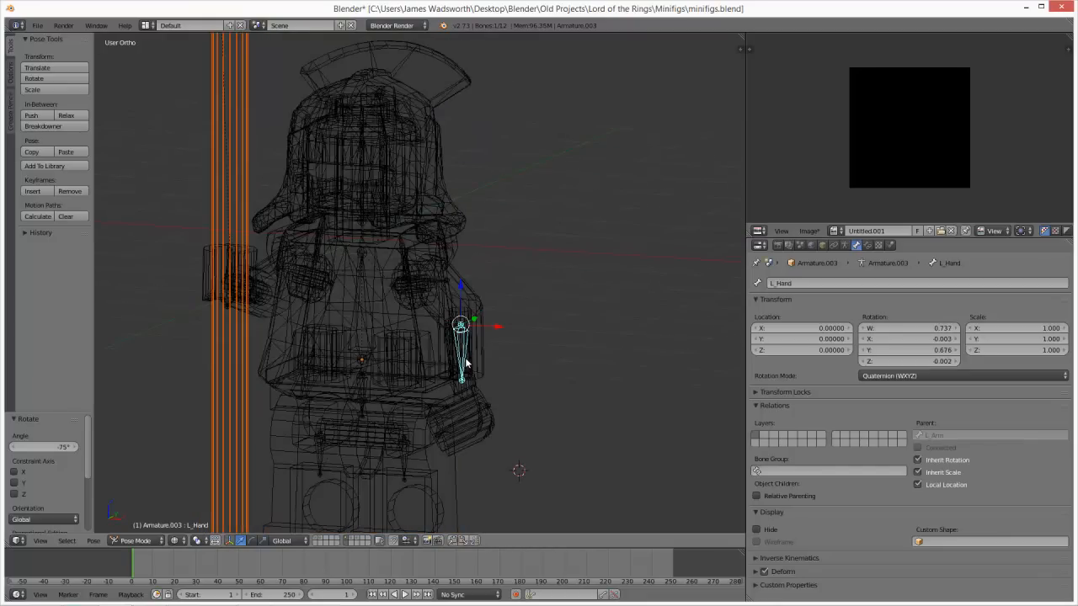
key("alt+r")
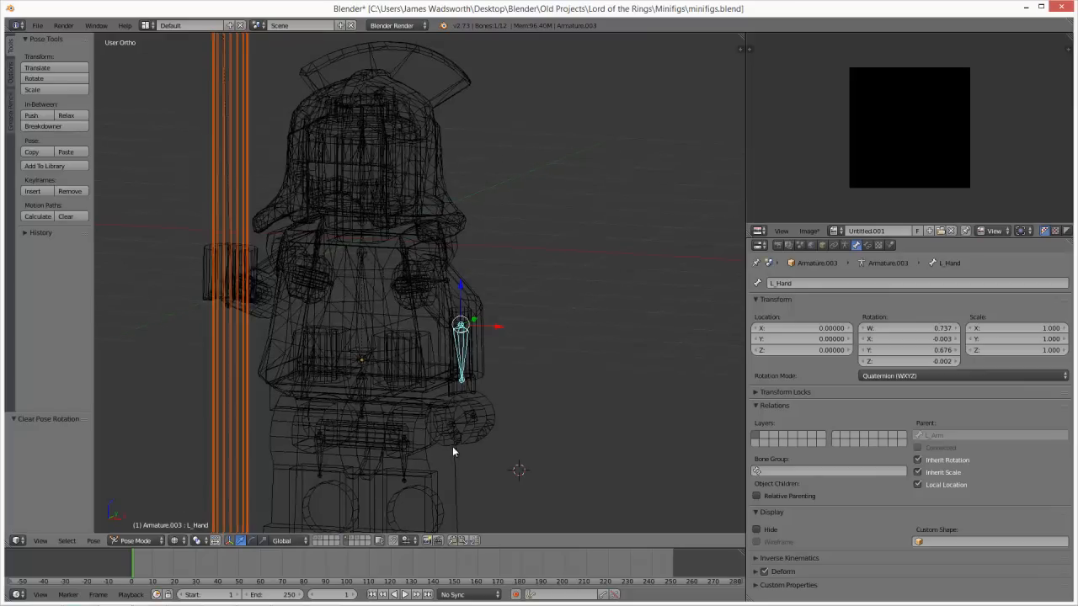
key("z")
key("KP_0")
scroll(471, 409, "down", 3)
key("KP_0")
scroll(471, 409, "down", 3)
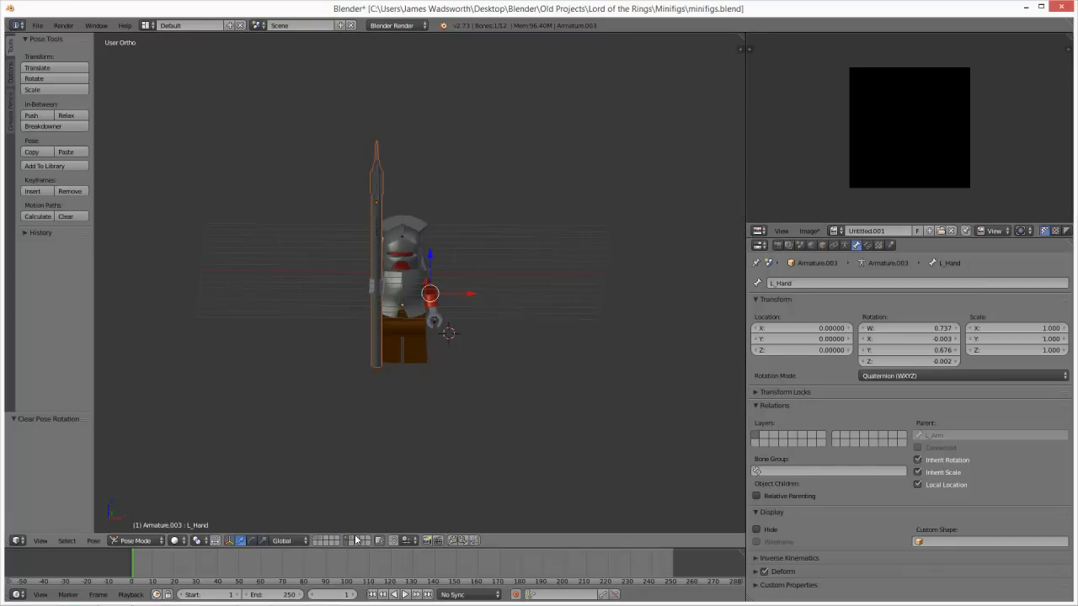
Step: Show the layers holding the other two minifigures alongside the halberd figure and switch from Pose Mode to Object Mode
left_click(357, 538, "shift")
left_click(353, 539, "shift")
scroll(493, 410, "down", 4)
key("KP_7")
key("a")
key("b")
left_click_drag(359, 241, 636, 374)
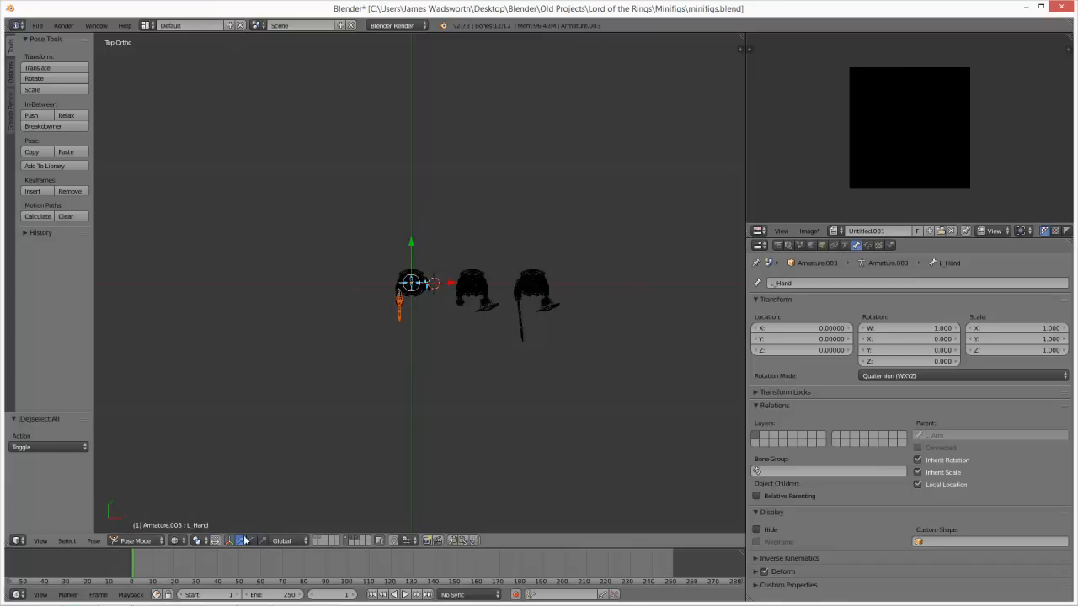
left_click(152, 542)
left_click(149, 528)
Step: Select all three minifigures with their weapons and shields in top view and move them -3 in X and 5 in Y
key("b")
left_click_drag(348, 211, 705, 334)
key("g")
left_click(645, 272)
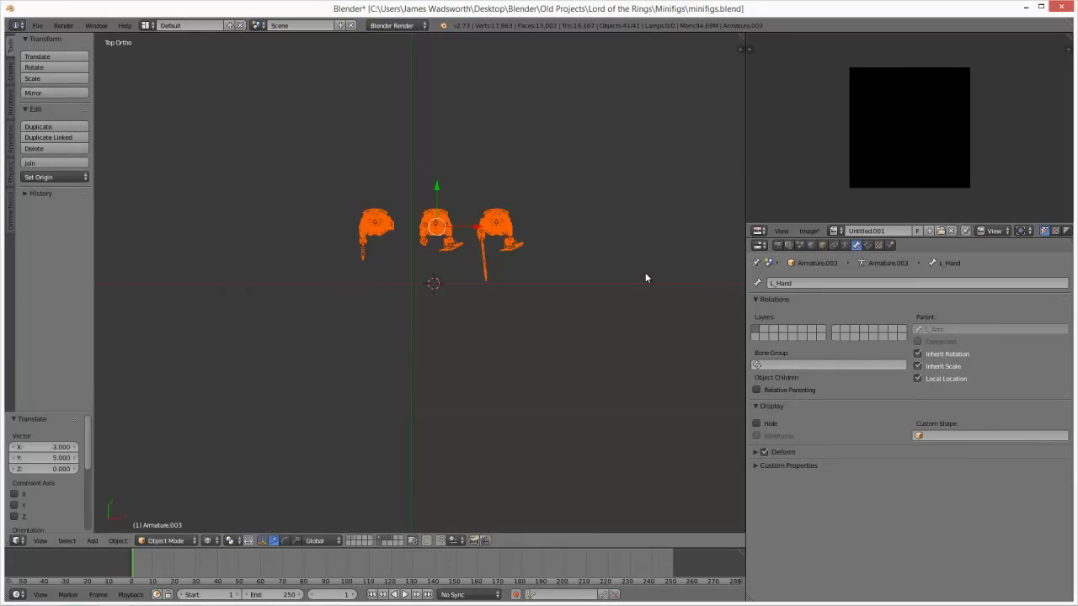
Step: Shift the three minifigures -1 along X to centre them better in the camera frame
key("KP_0")
scroll(626, 279, "up", 4)
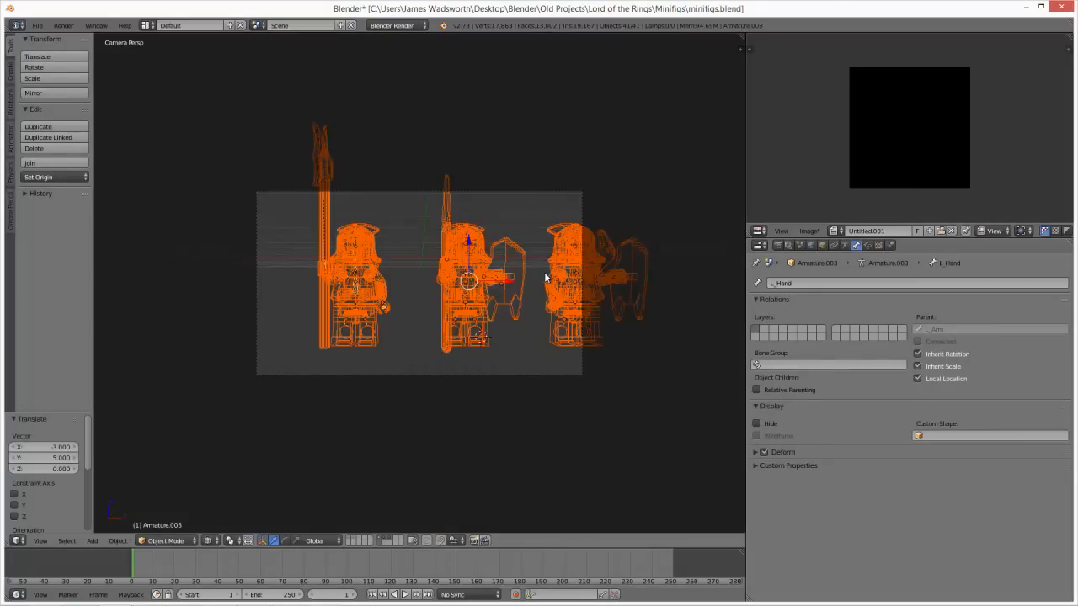
key("g")
key("x")
left_click(474, 283)
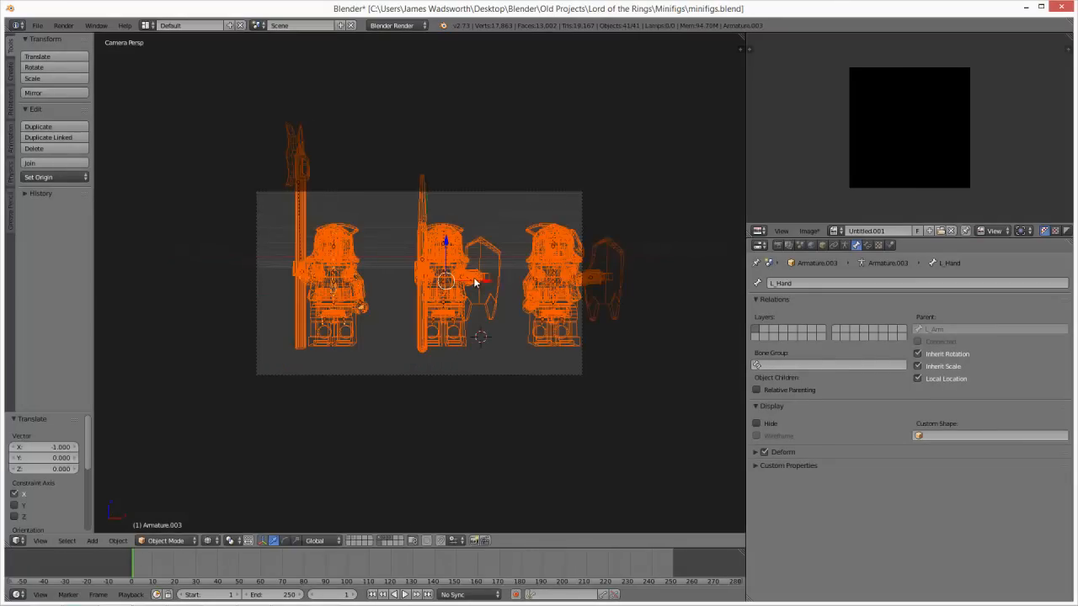
Step: Move the group another 5 units along Y, rotate it clockwise in top view into a diagonal row, and shift it 1 in Y
key("KP_7")
key("r")
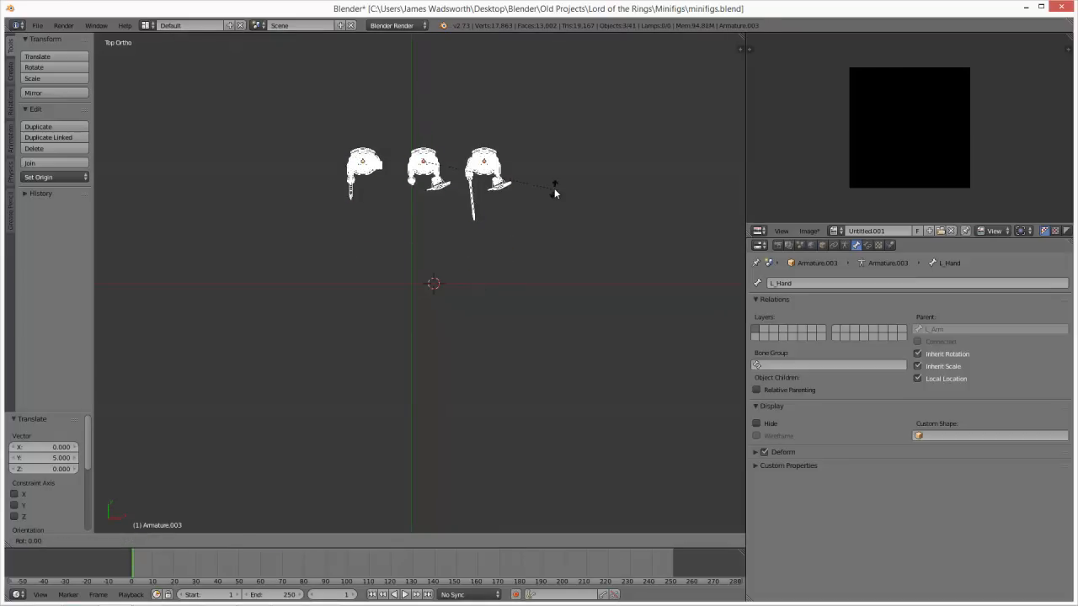
left_click(555, 236, "ctrl")
scroll(556, 236, "down", 1, "ctrl")
key("g")
left_click(559, 226, "ctrl")
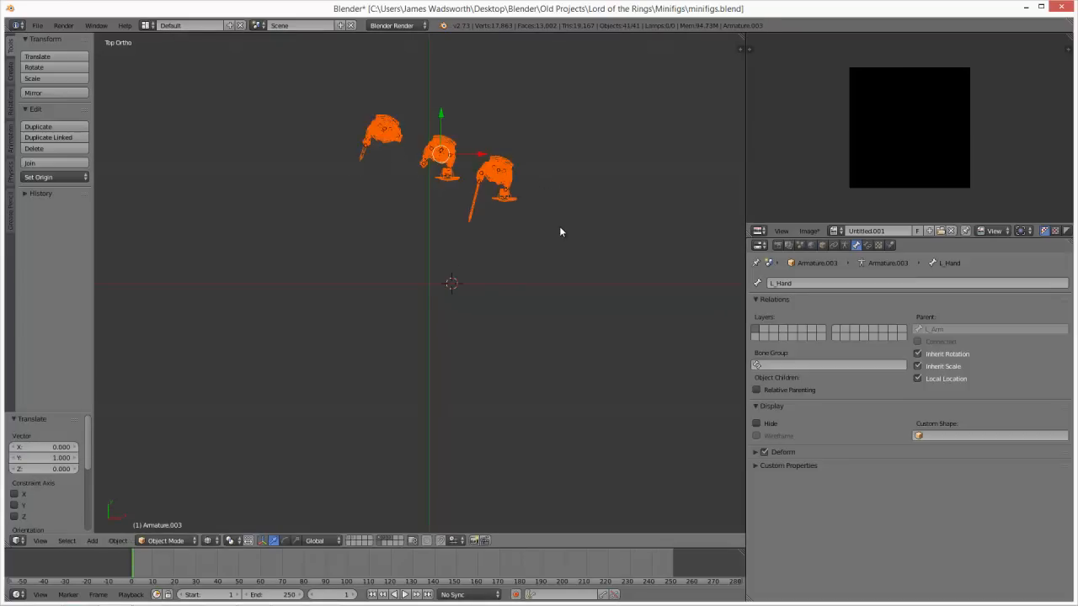
Step: Lower the three minifigures by 1 unit along Z in camera view and render the image
key("KP_0")
key("g")
key("z")
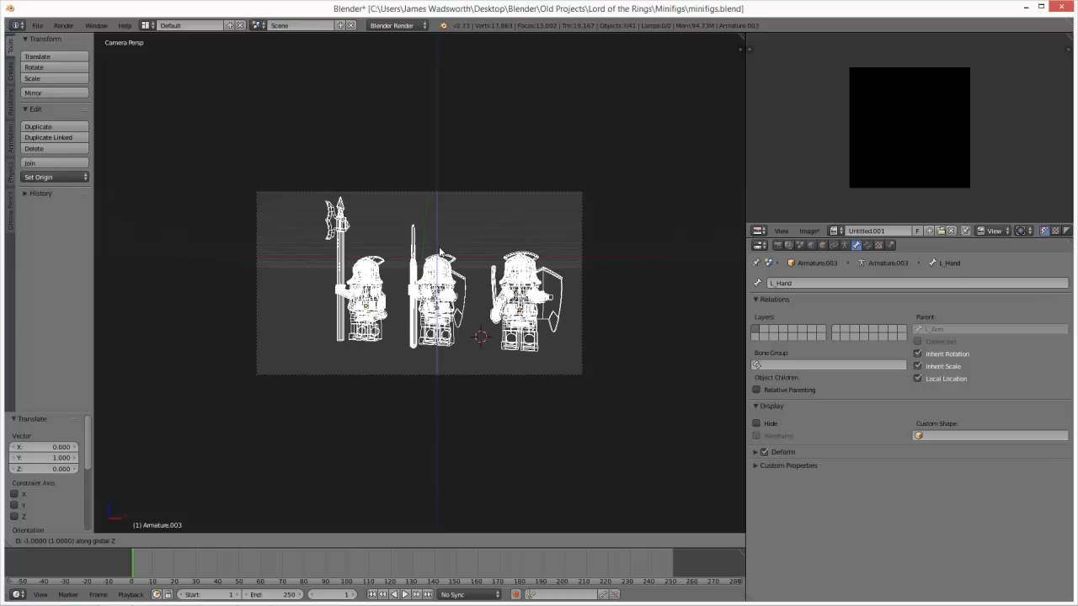
left_click(505, 247, "ctrl")
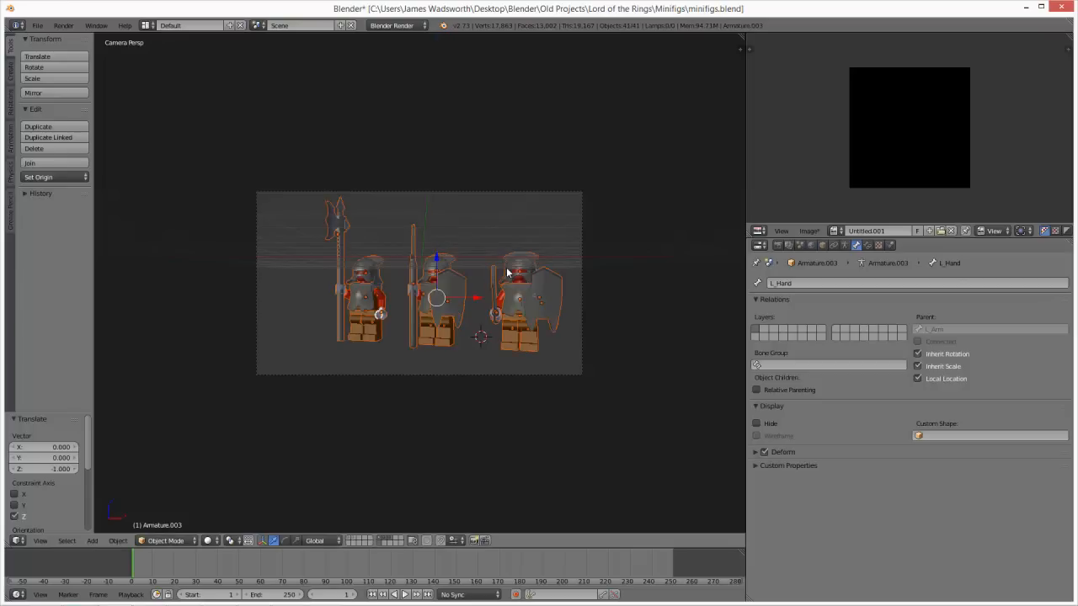
key("F12")
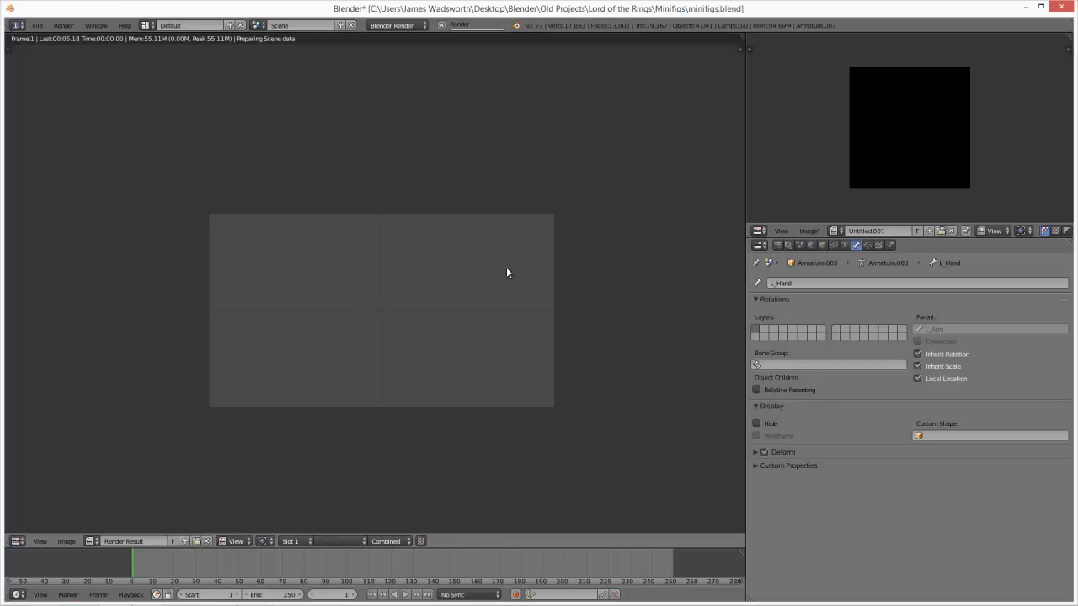